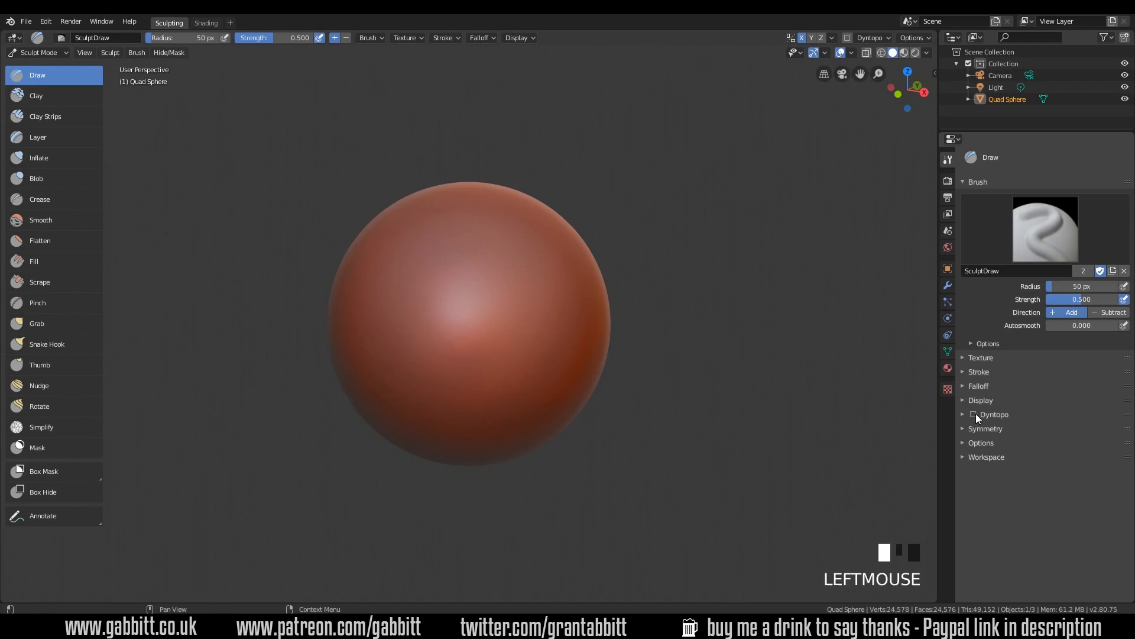
Step: Enable Dyntopo and test it with a Draw stroke on the sphere's side, undoing the stroke
left_click(966, 425)
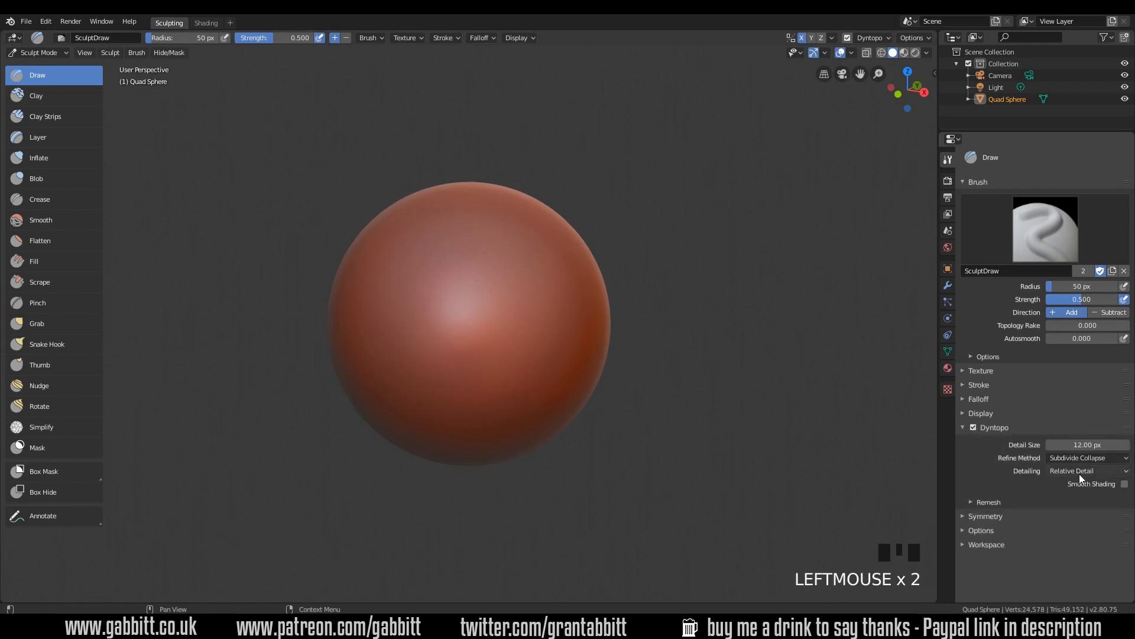
left_click_drag(559, 269, 544, 367)
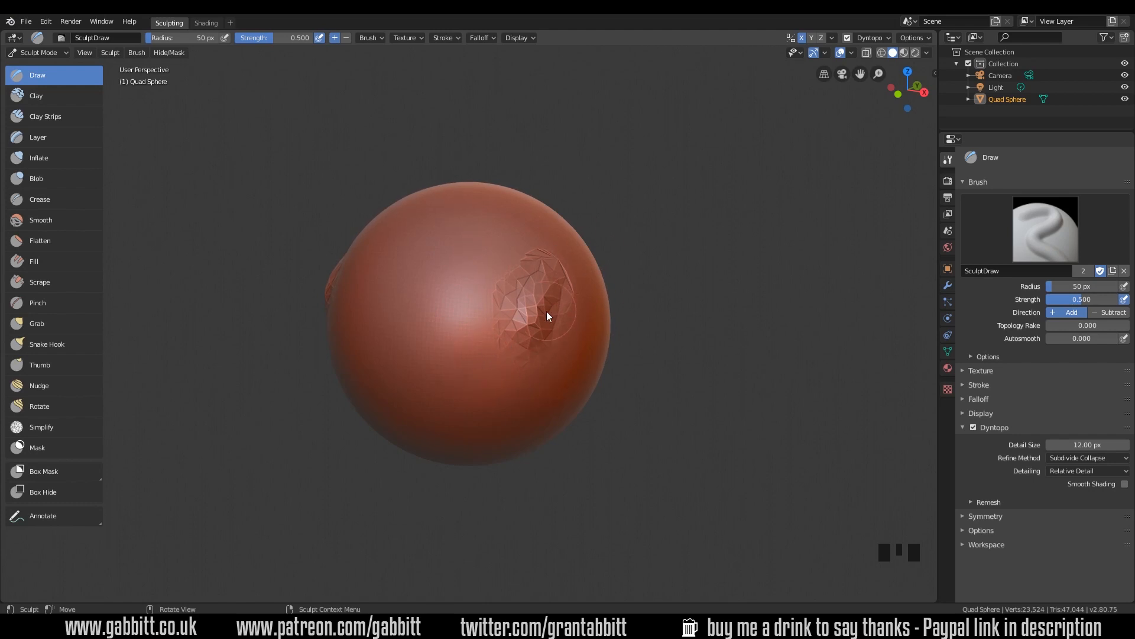
key("ctrl+z")
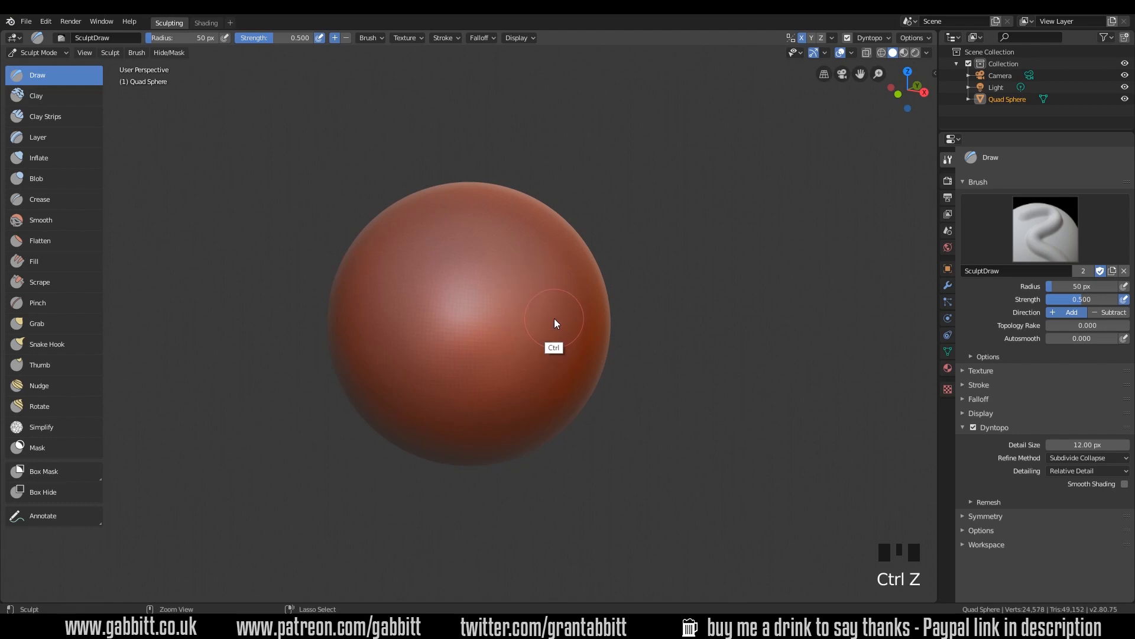
Step: Switch the Dyntopo detailing to Constant Detail and test it with a Draw stroke on the sphere, undoing the stroke
left_click(1089, 470)
left_click(1079, 499)
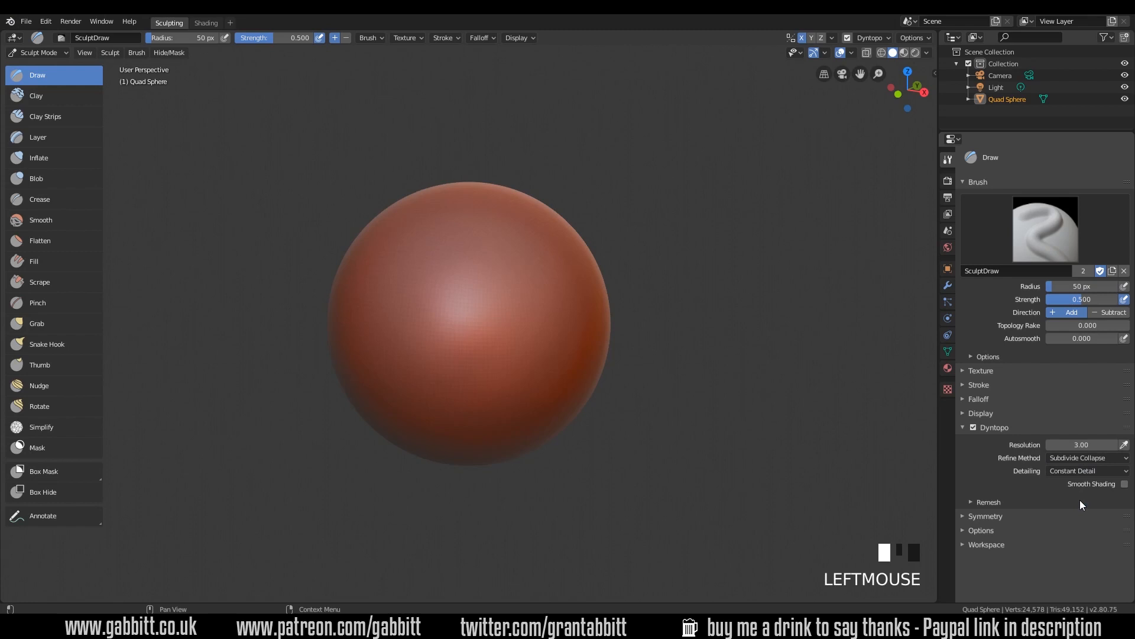
left_click_drag(502, 294, 524, 369)
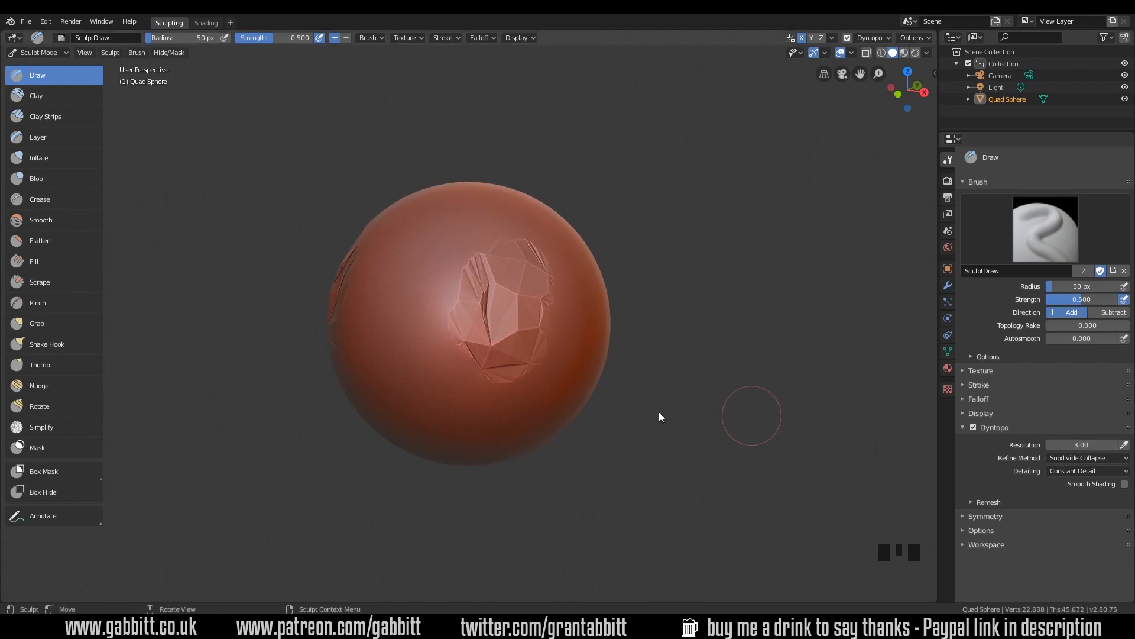
key("ctrl+z")
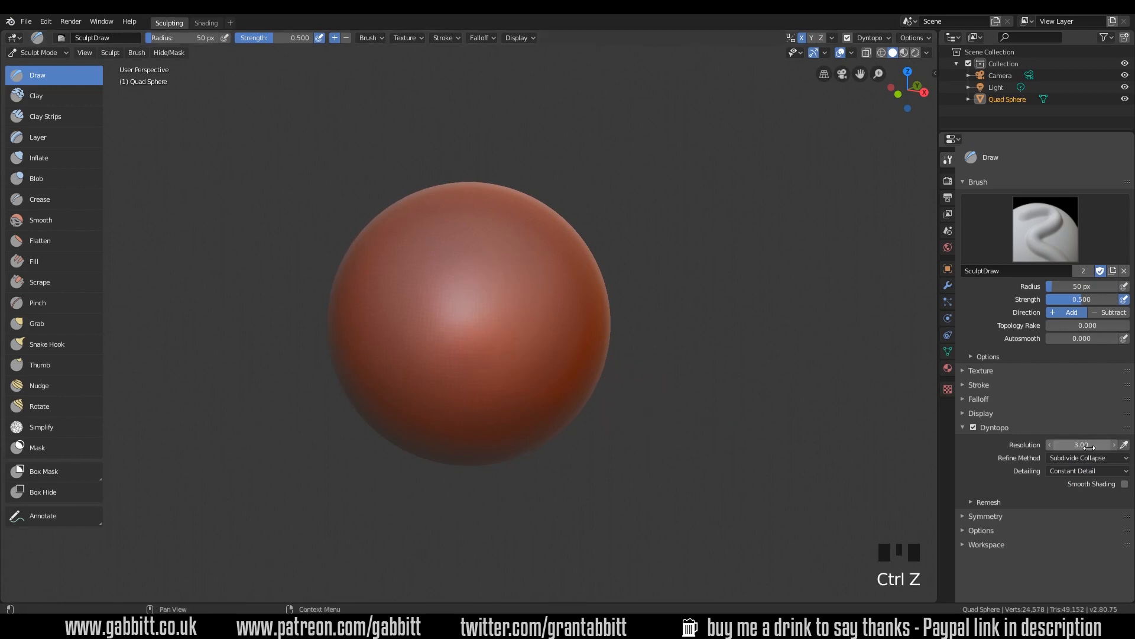
Step: Set the Dyntopo resolution to 15 and test it with a Draw stroke on the sphere, undoing the stroke
left_click(1067, 445)
type("15")
key("Return")
left_click_drag(544, 271, 536, 381)
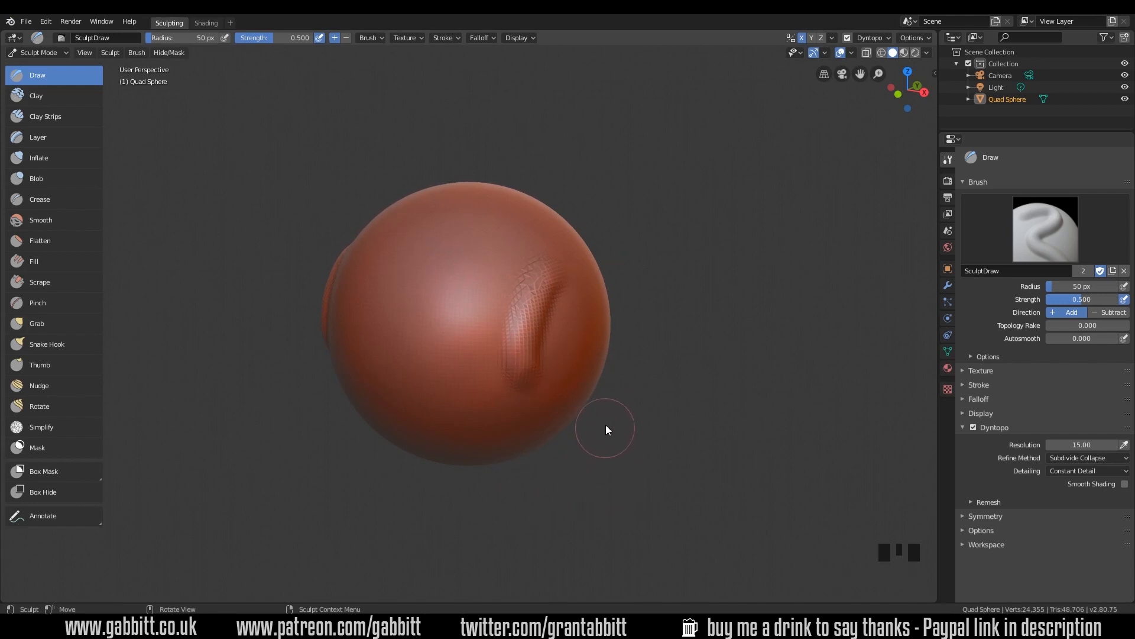
key("ctrl+z")
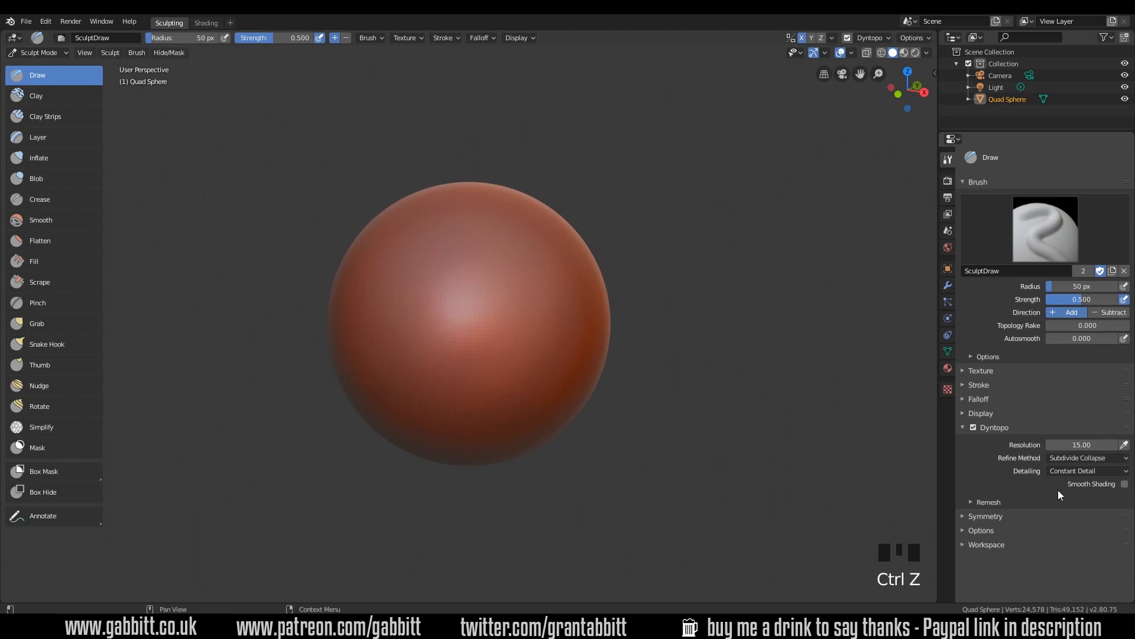
Step: Remesh the whole sphere with Detail Flood Fill and test the surface with a long Draw stroke, undoing the stroke
left_click(974, 501)
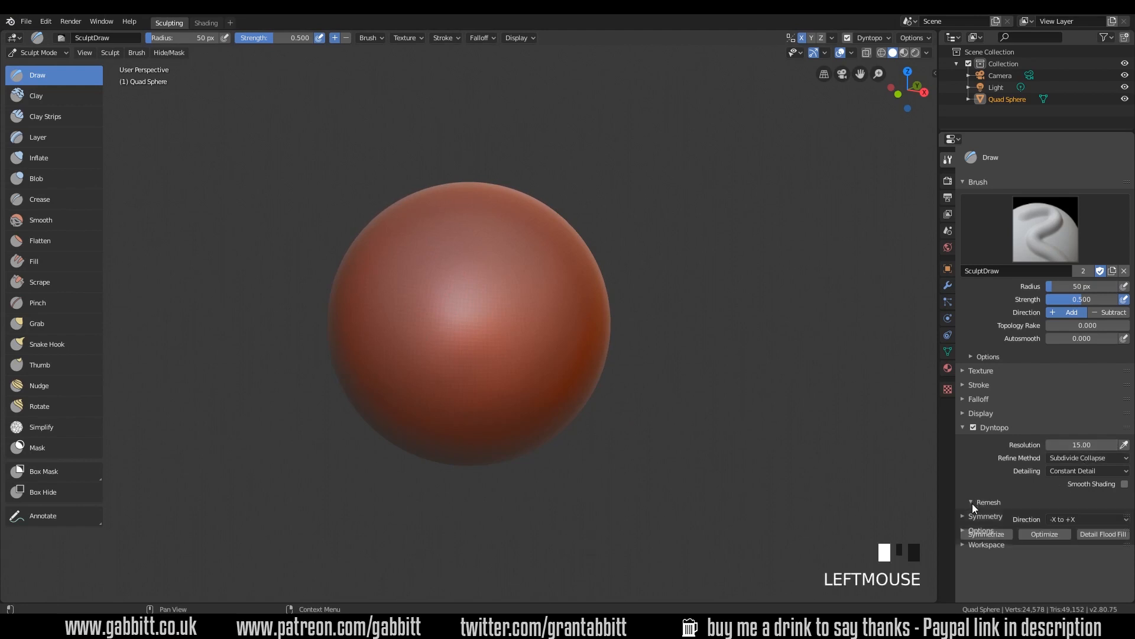
left_click(1105, 535)
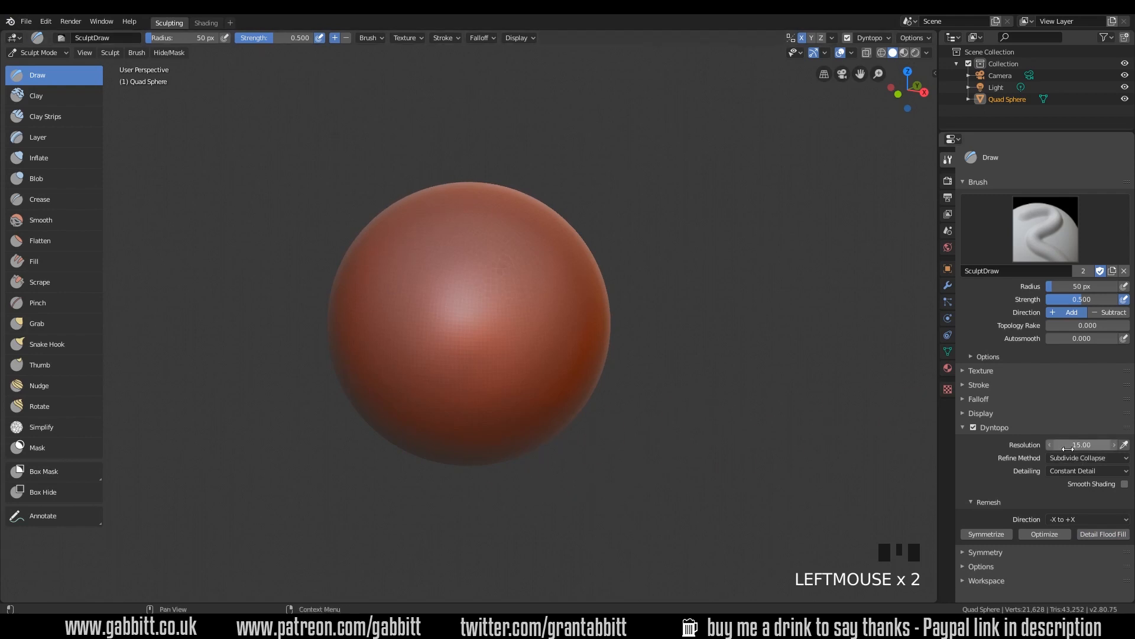
left_click_drag(559, 251, 509, 405)
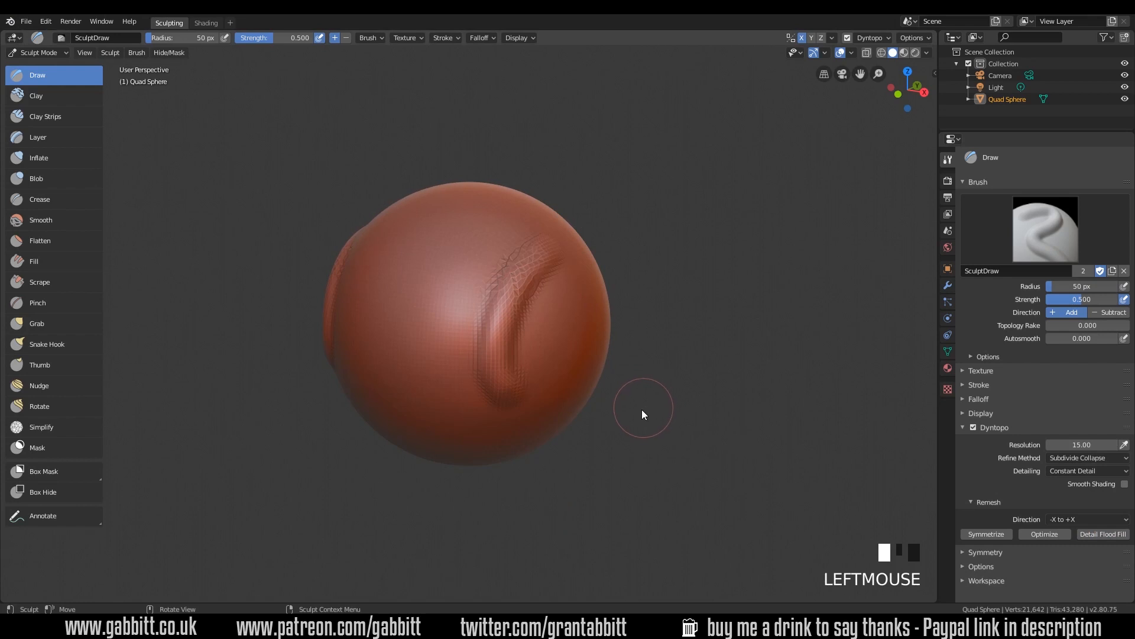
key("ctrl+z")
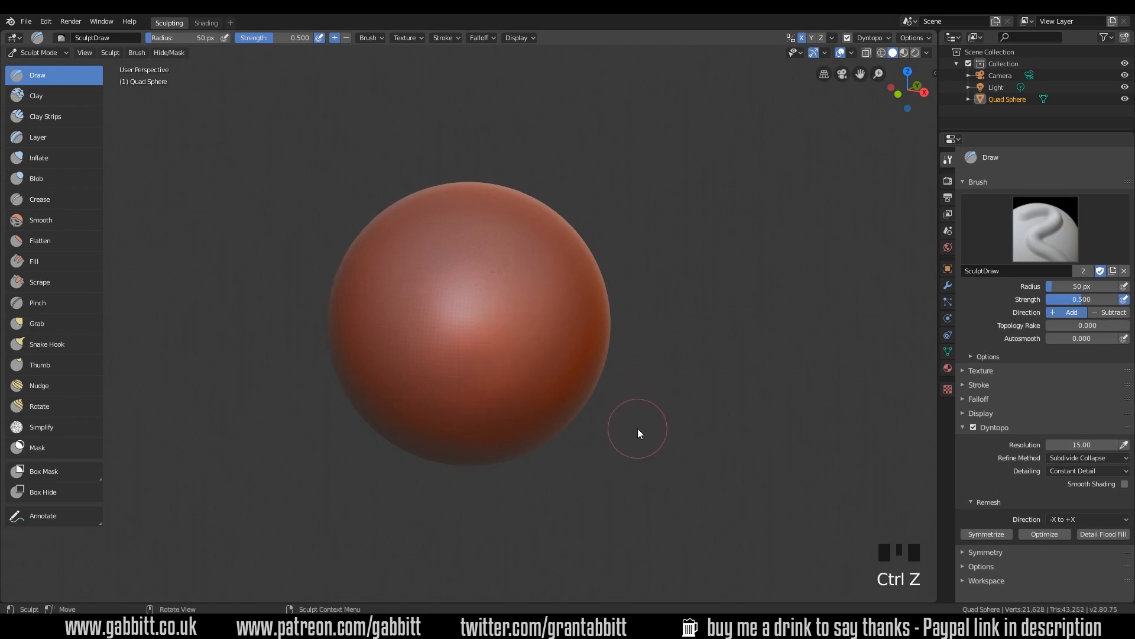
Step: Choose the Snake Hook brush and set its radius to 279 px
left_click(61, 344)
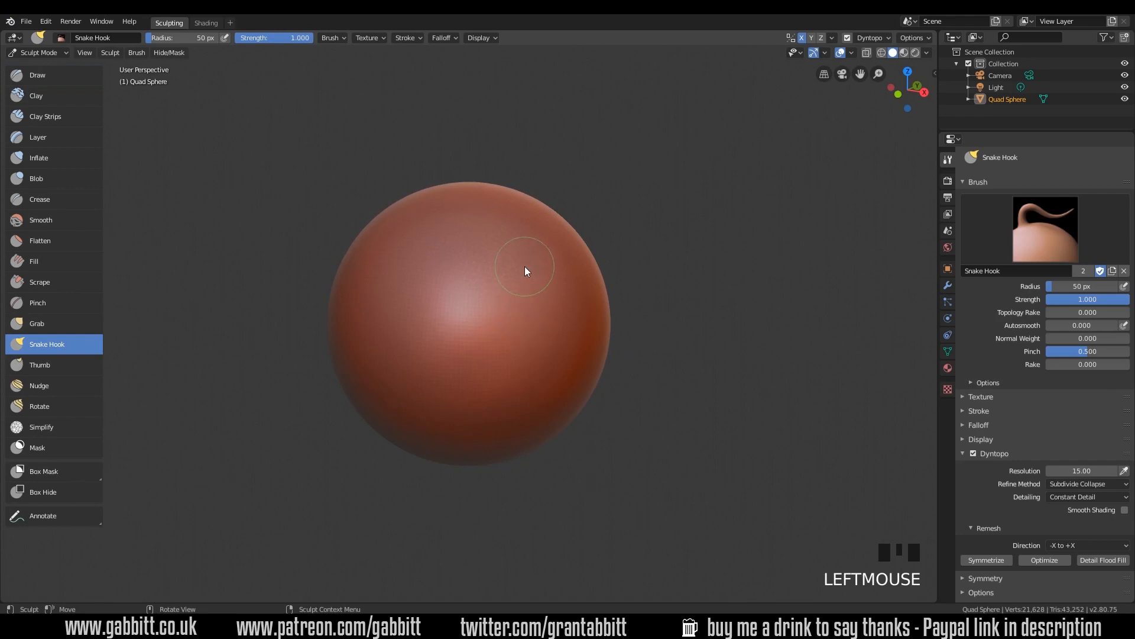
key("f")
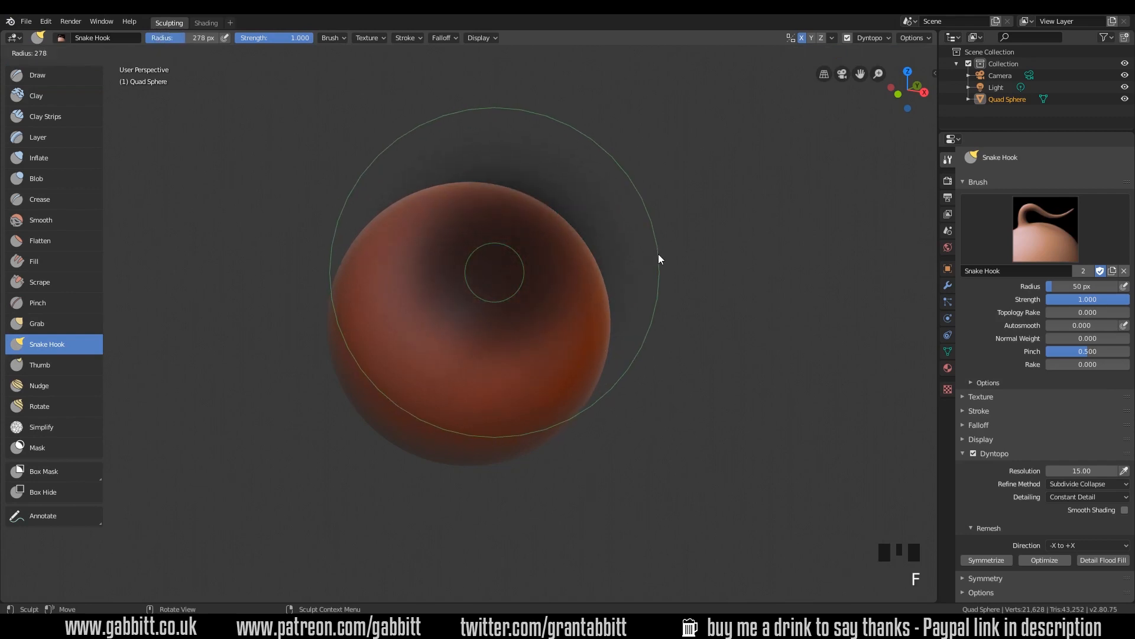
left_click(660, 260)
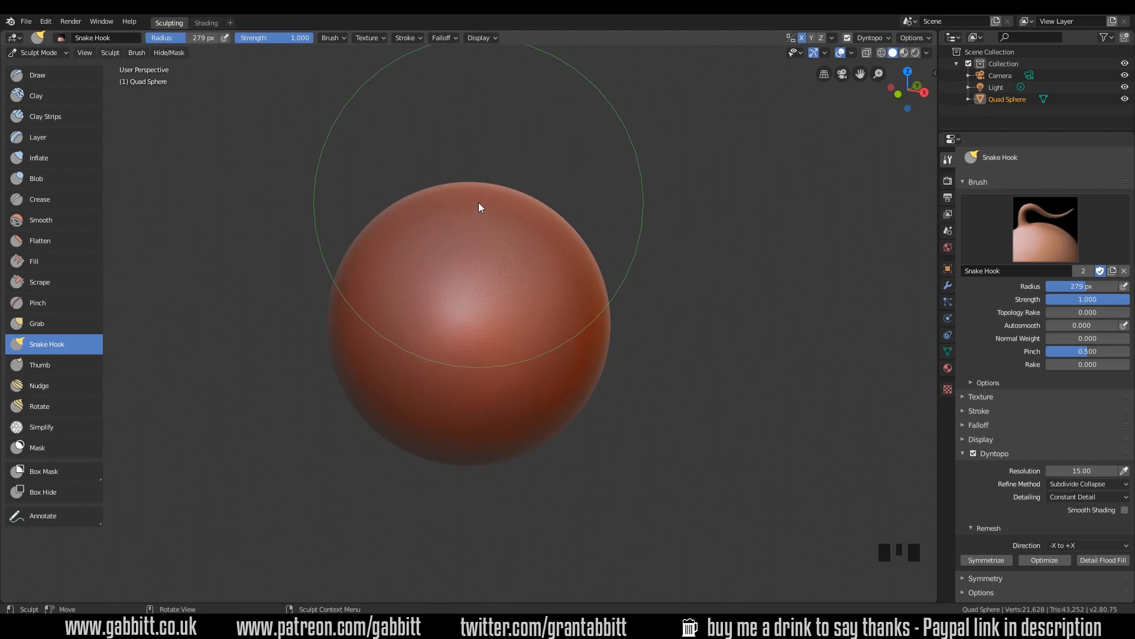
Step: Pull the top of the sphere upward with Snake Hook strokes from several sides to form a tall, egg-like body
middle_click_drag(564, 232, 540, 233)
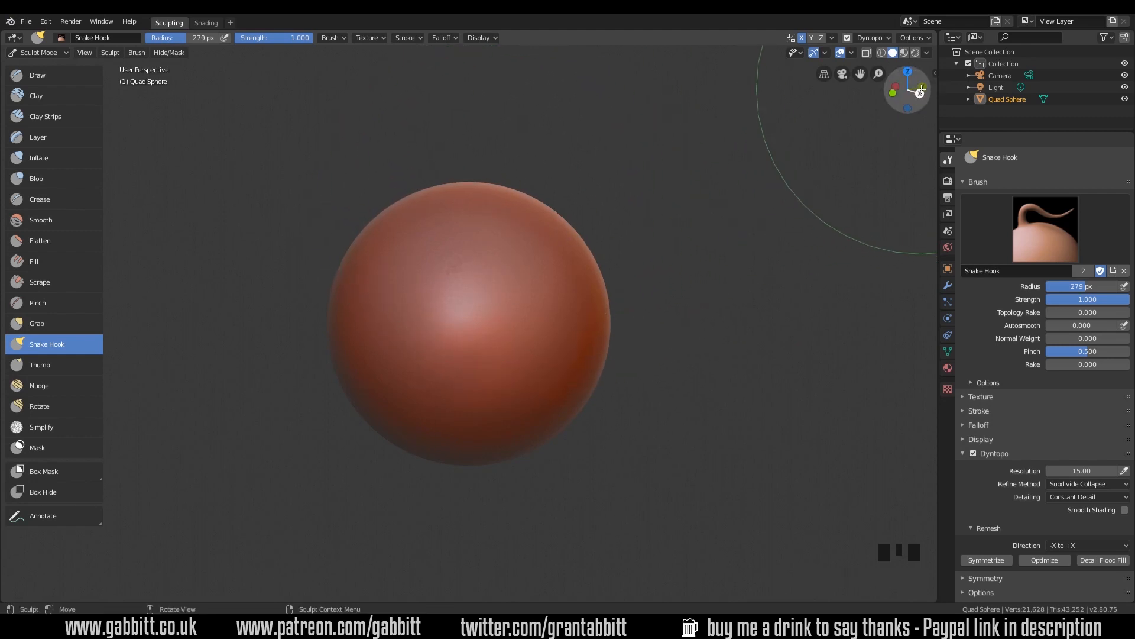
left_click_drag(481, 217, 476, 172)
mouse_move(476, 172)
middle_mouse_down()
mouse_move(537, 188)
mouse_move(532, 195)
middle_mouse_up()
mouse_move(532, 195)
left_mouse_down()
mouse_move(537, 180)
mouse_move(520, 175)
left_mouse_up()
left_click_drag(421, 190, 405, 160)
left_click_drag(480, 145, 490, 122)
mouse_move(543, 225)
middle_mouse_down()
mouse_move(633, 230)
mouse_move(522, 170)
middle_mouse_up()
mouse_move(521, 166)
left_mouse_down()
mouse_move(535, 159)
mouse_move(432, 172)
left_mouse_up()
mouse_move(596, 250)
middle_mouse_down()
mouse_move(631, 264)
mouse_move(590, 231)
middle_mouse_up()
mouse_move(544, 183)
left_mouse_down()
mouse_move(527, 120)
mouse_move(458, 112)
left_mouse_up()
mouse_move(587, 228)
middle_mouse_down()
mouse_move(515, 197)
mouse_move(494, 207)
middle_mouse_up()
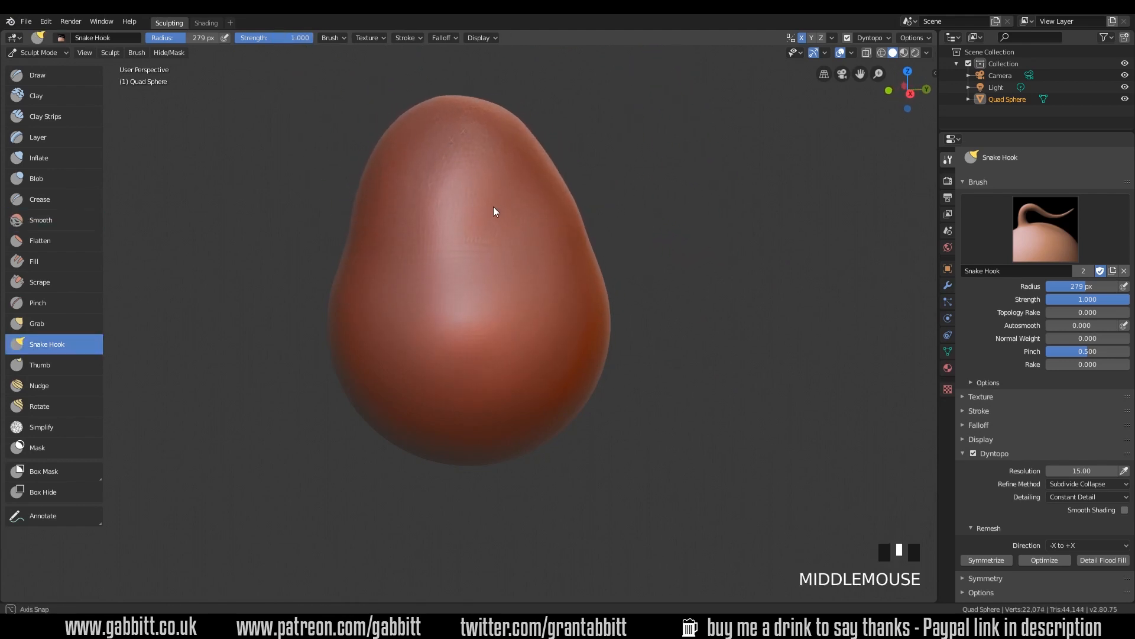
Step: Pull the upper corners of the body outward to make its top broader and blunter
left_click_drag(533, 148, 533, 133)
middle_click_drag(515, 162, 549, 167)
left_click_drag(438, 155, 421, 139)
mouse_move(520, 195)
middle_mouse_down()
mouse_move(553, 219)
mouse_move(594, 219)
mouse_move(524, 222)
middle_mouse_up()
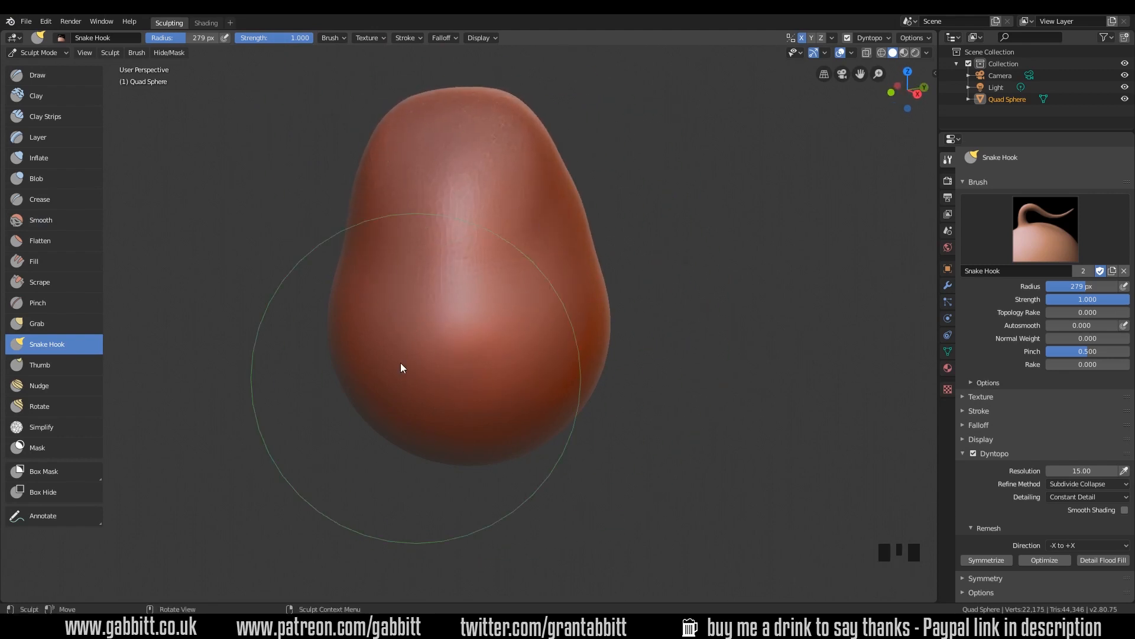
Step: Push in the upper side of the body and smooth it into an even slope down to the wide base
middle_click_drag(507, 270, 506, 266)
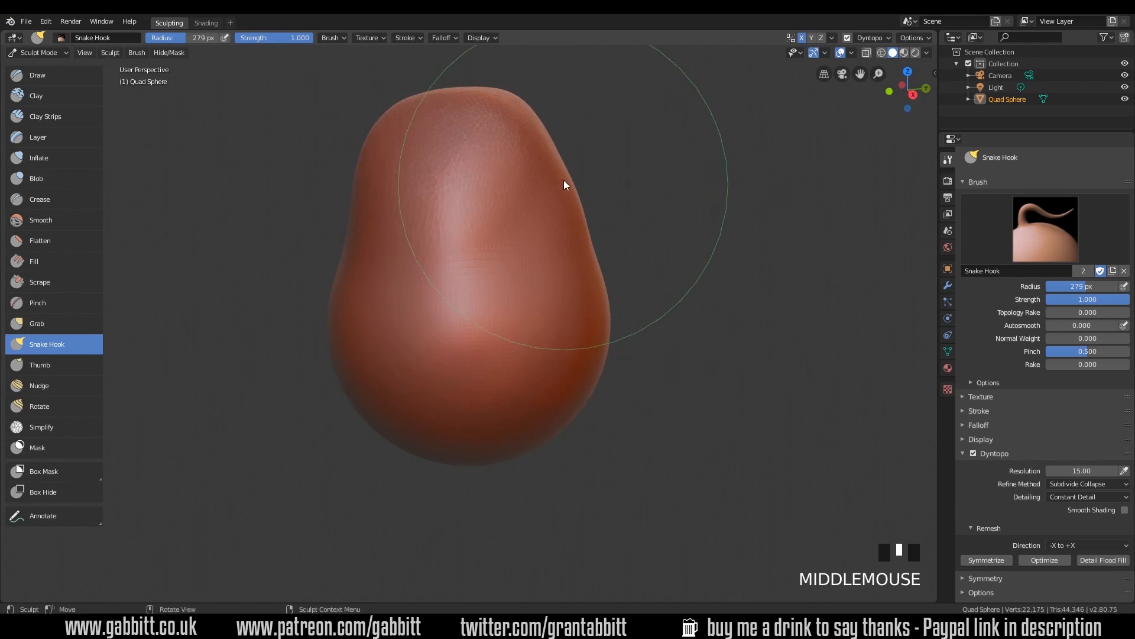
left_click_drag(570, 181, 551, 186)
left_click_drag(515, 120, 515, 125, "shift")
left_click_drag(547, 177, 583, 225, "shift")
middle_click_drag(608, 245, 617, 228)
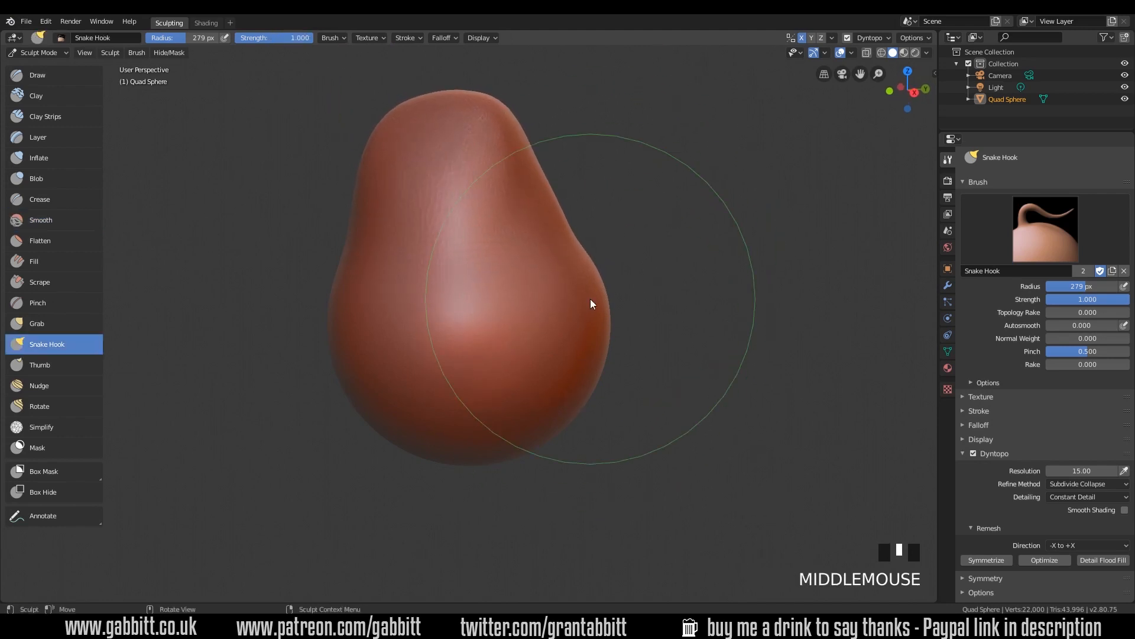
Step: Flatten the underside of the body and smooth its lower edges all round
mouse_move(612, 341)
middle_mouse_down()
mouse_move(585, 340)
mouse_move(611, 330)
mouse_move(597, 355)
middle_mouse_up()
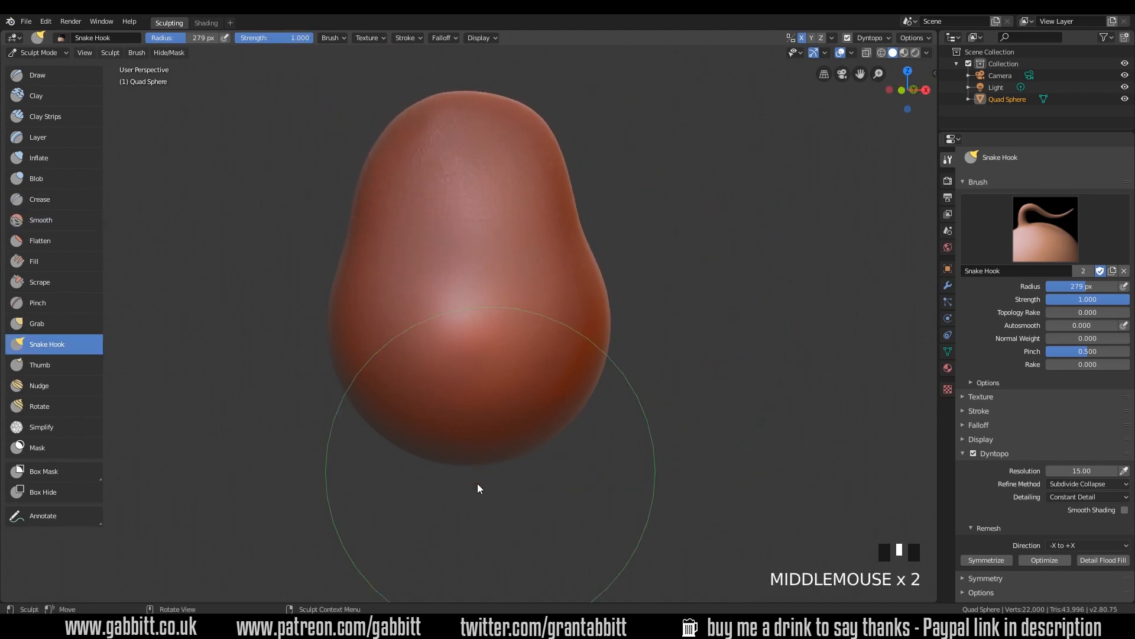
mouse_move(470, 477)
left_mouse_down()
mouse_move(467, 450)
mouse_move(583, 470)
left_mouse_up()
middle_click_drag(583, 469, 533, 474)
mouse_move(530, 471)
left_mouse_down()
mouse_move(525, 427)
mouse_move(591, 450)
left_mouse_up()
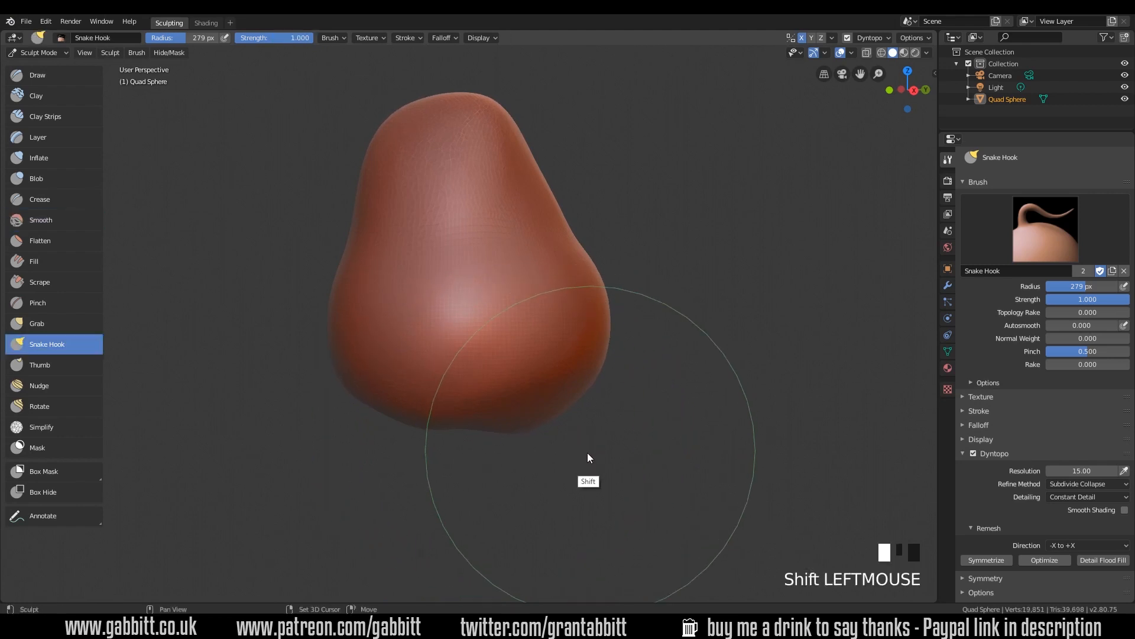
middle_click_drag(568, 445, 592, 441)
left_click(548, 395)
middle_click_drag(550, 398, 619, 431)
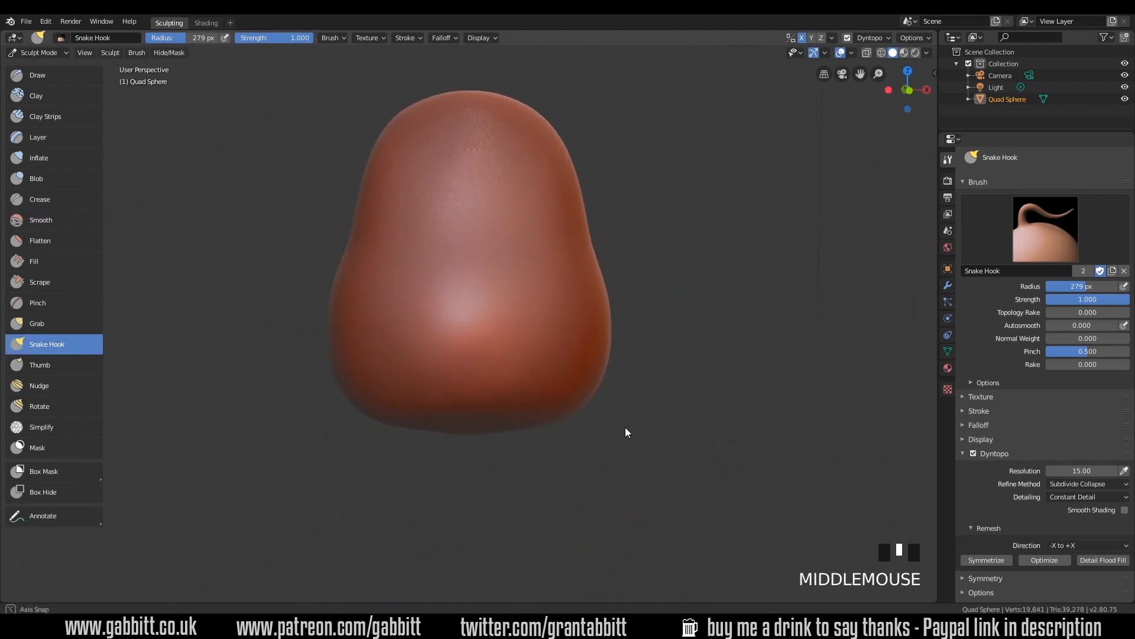
left_click(502, 402)
middle_click_drag(502, 406, 573, 417)
mouse_move(573, 416)
left_mouse_down("shift")
mouse_move(514, 392)
mouse_move(603, 378)
mouse_move(573, 414)
left_mouse_up("shift")
mouse_move(572, 414)
middle_mouse_down()
mouse_move(561, 366)
mouse_move(643, 428)
mouse_move(596, 424)
middle_mouse_up()
left_click(561, 370)
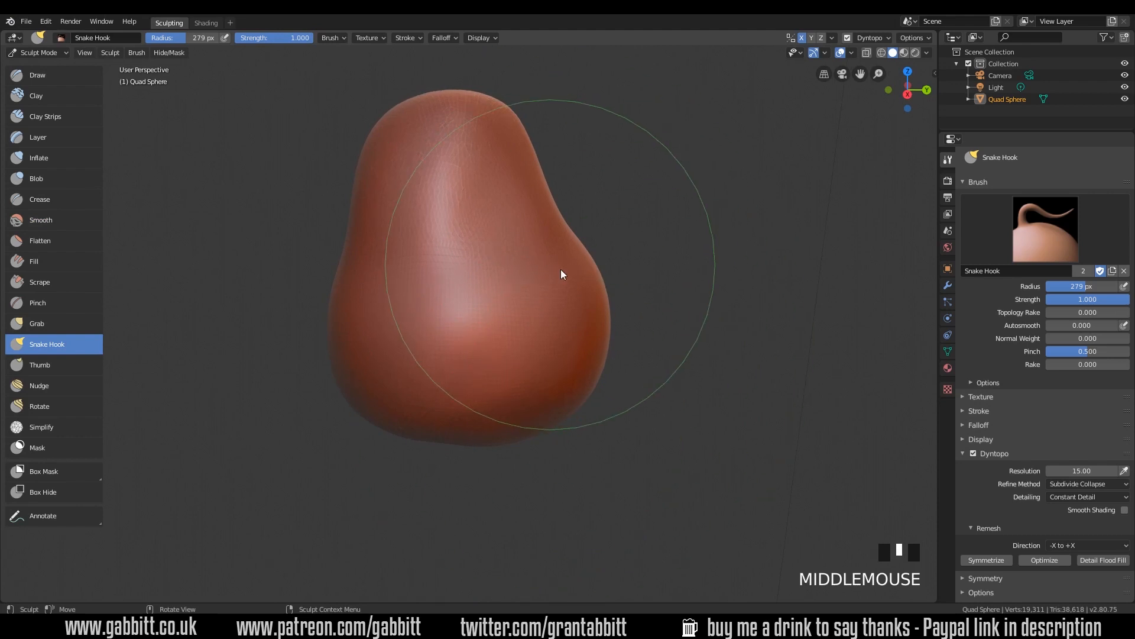
Step: Set the Snake Hook radius to 175 px and pull a mirrored pair of bumps from the top of the body
middle_click_drag(546, 264, 579, 302)
middle_click_drag(426, 182, 572, 180)
key("f")
left_click(501, 145)
middle_click_drag(547, 123, 545, 119)
left_click_drag(540, 119, 562, 93)
Step: Raise and widen the mirrored bumps on top into two rounded lobes with a valley between them
mouse_move(561, 94)
middle_mouse_down()
mouse_move(580, 169)
mouse_move(545, 165)
mouse_move(557, 274)
mouse_move(502, 263)
middle_mouse_up()
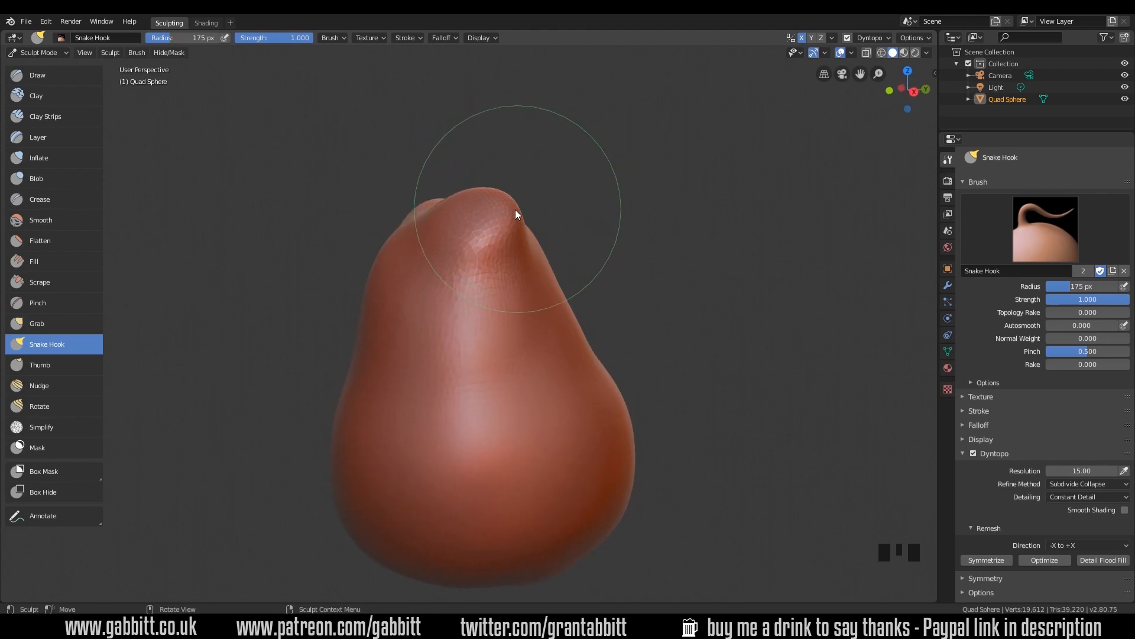
middle_click_drag(516, 210, 503, 213)
left_click_drag(467, 203, 456, 183)
mouse_move(455, 183)
middle_mouse_down()
mouse_move(529, 216)
mouse_move(484, 233)
mouse_move(509, 218)
mouse_move(484, 215)
middle_mouse_up()
left_click_drag(484, 215, 482, 205)
left_click_drag(471, 198, 458, 189)
middle_click_drag(457, 190, 572, 216)
left_click_drag(572, 219, 577, 202)
left_click_drag(615, 227, 635, 227)
mouse_move(618, 204)
left_mouse_down()
mouse_move(634, 202)
mouse_move(567, 205)
left_mouse_up()
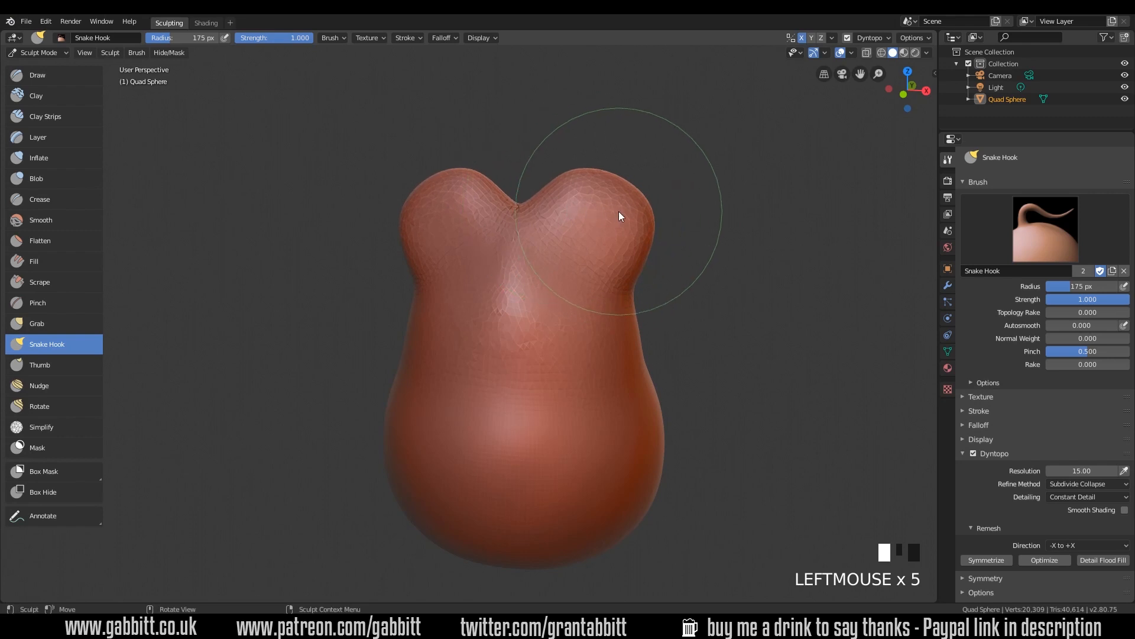
middle_click_drag(615, 211, 609, 208)
mouse_move(608, 208)
left_mouse_down()
mouse_move(605, 194)
mouse_move(647, 220)
mouse_move(637, 226)
left_mouse_up()
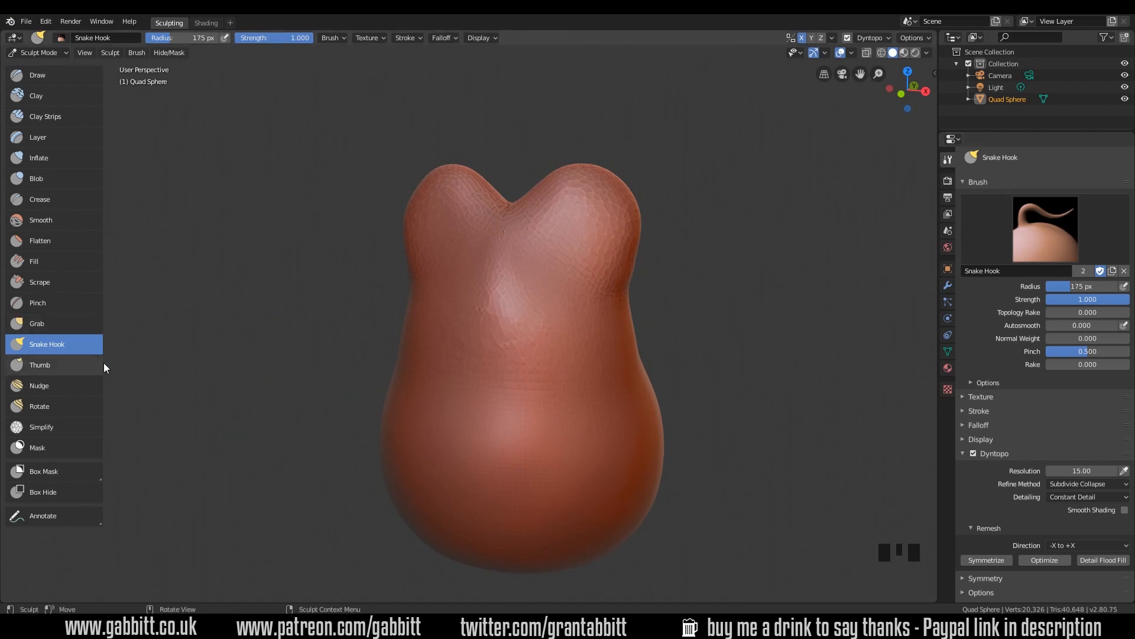
Step: Reshape the two lobes from the side and from above, smoothing their surface
mouse_move(603, 296)
middle_mouse_down()
mouse_move(630, 269)
mouse_move(568, 264)
mouse_move(507, 240)
middle_mouse_up()
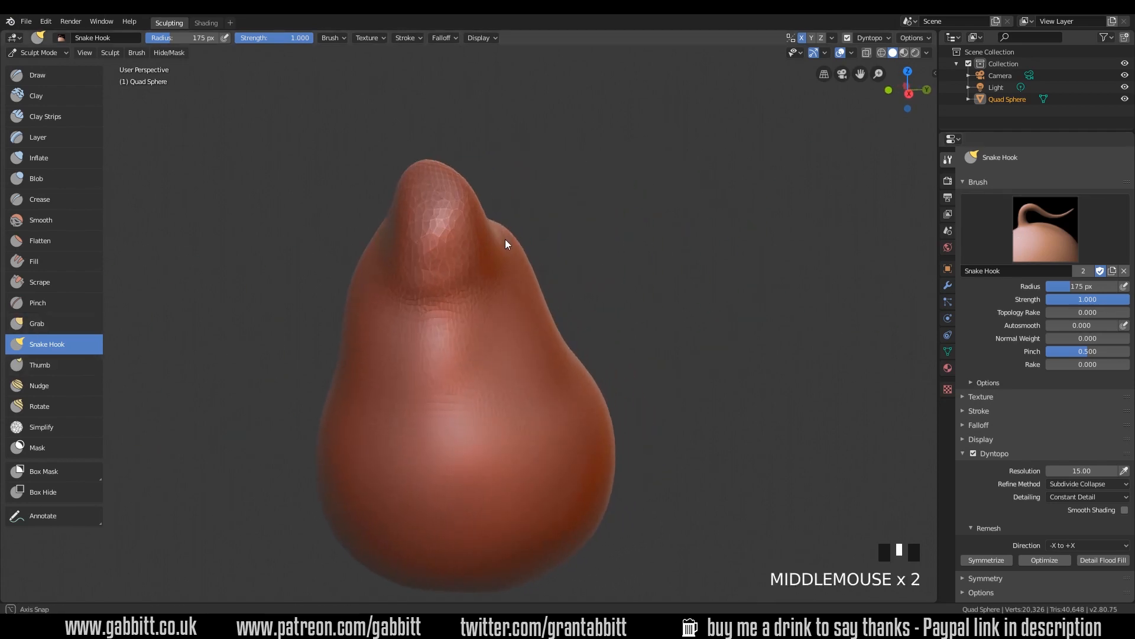
mouse_move(479, 211)
left_mouse_down()
mouse_move(490, 205)
mouse_move(461, 194)
left_mouse_up()
mouse_move(523, 209)
middle_mouse_down()
mouse_move(549, 226)
mouse_move(562, 267)
mouse_move(517, 360)
middle_mouse_up()
mouse_move(517, 361)
left_mouse_down()
mouse_move(524, 378)
mouse_move(520, 363)
mouse_move(531, 363)
left_mouse_up()
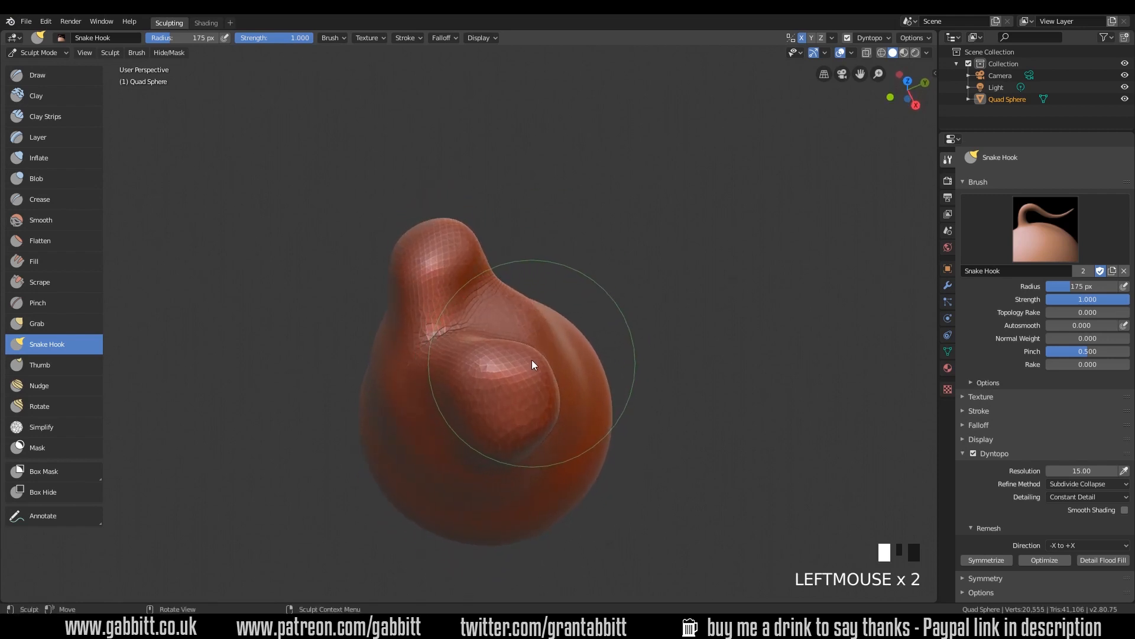
middle_click_drag(531, 363, 545, 338)
left_click_drag(545, 338, 548, 356, "shift")
mouse_move(547, 356)
middle_mouse_down()
mouse_move(599, 332)
mouse_move(626, 273)
middle_mouse_up()
Step: Adjust the outer sides of the lobes, smooth their tops and fill out their side profile
left_click_drag(604, 232, 613, 229)
mouse_move(612, 229)
middle_mouse_down()
mouse_move(625, 239)
mouse_move(601, 249)
mouse_move(555, 224)
middle_mouse_up()
left_click_drag(530, 236, 532, 235)
left_click_drag(615, 245, 645, 254)
mouse_move(664, 172)
left_mouse_down("shift")
mouse_move(662, 162)
mouse_move(626, 175)
left_mouse_up("shift")
middle_click_drag(668, 243, 580, 243)
left_click_drag(465, 168, 457, 164)
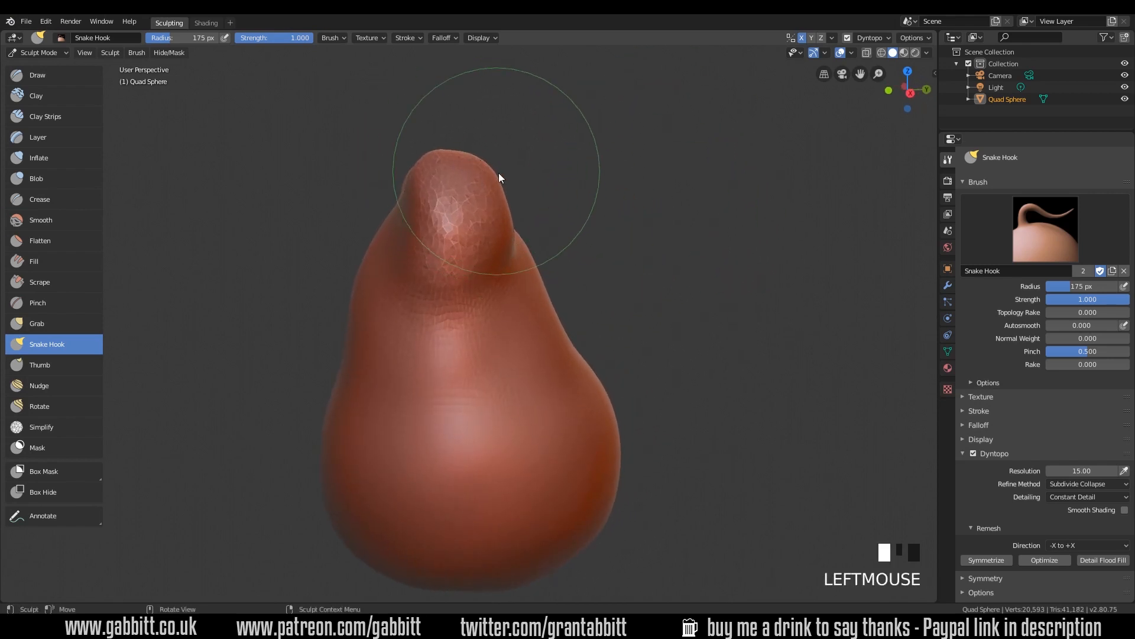
Step: Set the Snake Hook radius to 147 px and pull out the lower corners of the body as mirrored bulges
middle_click_drag(507, 253, 635, 255)
middle_click_drag(661, 313, 759, 314)
middle_click_drag(632, 377, 627, 222, "shift")
middle_click_drag(622, 276, 641, 268)
mouse_move(383, 333)
middle_mouse_down()
mouse_move(611, 339)
mouse_move(530, 359)
mouse_move(522, 392)
mouse_move(648, 431)
mouse_move(605, 407)
middle_mouse_up()
key("f")
left_click(586, 406)
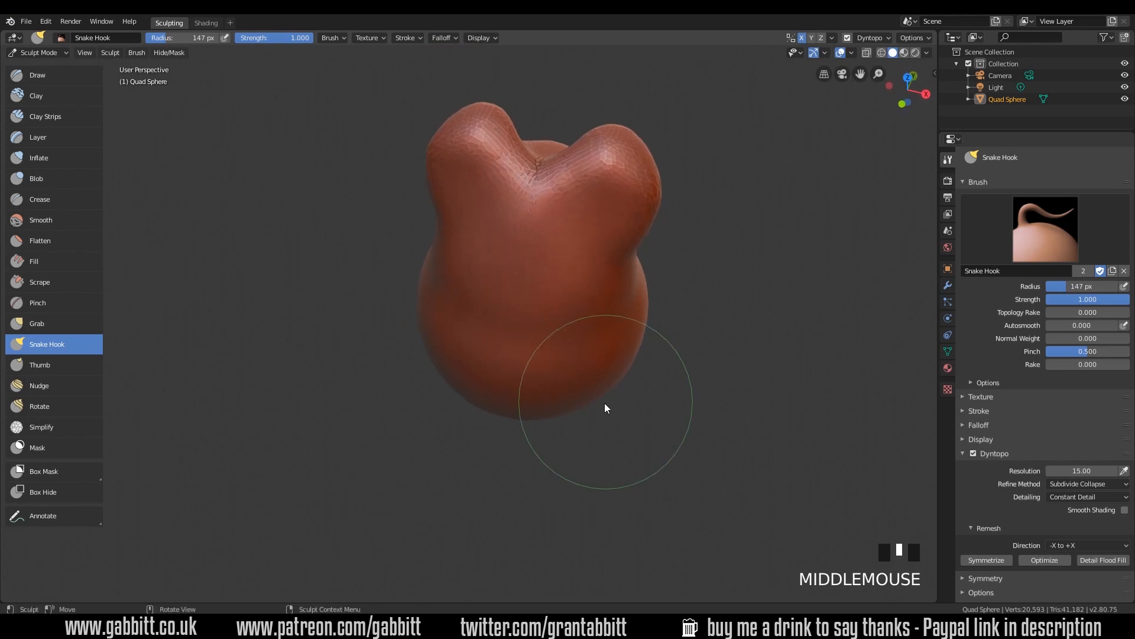
left_click_drag(588, 401, 592, 405)
left_click_drag(588, 402, 592, 406)
left_click_drag(589, 403, 596, 408)
left_click_drag(596, 406, 602, 410)
middle_click_drag(602, 410, 654, 360)
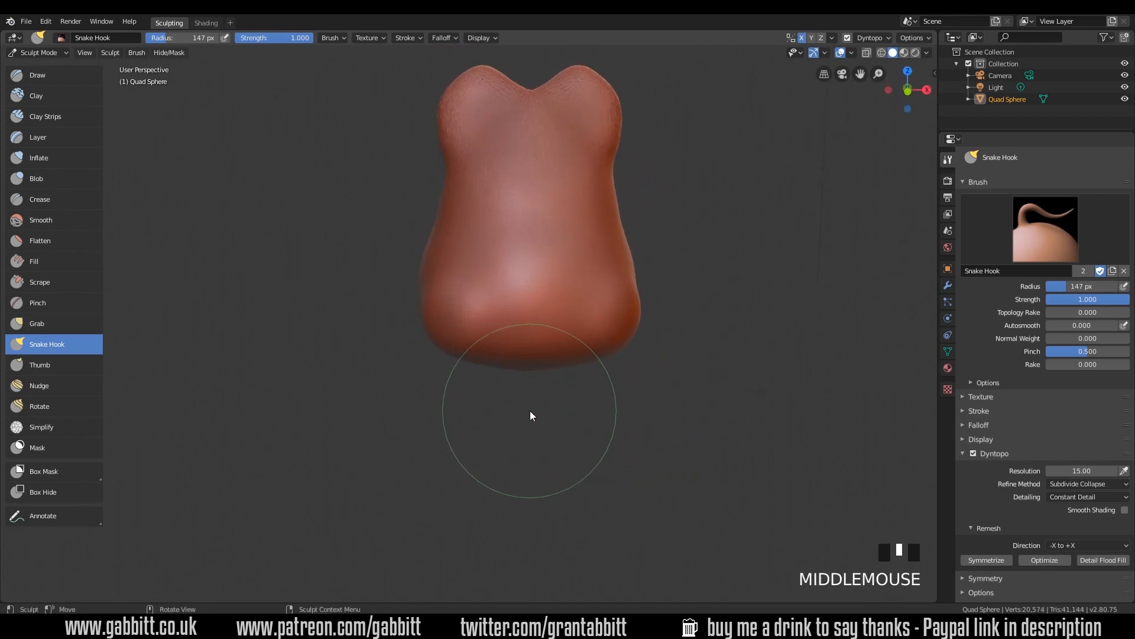
Step: Check the mirror axis in the symmetry settings and inspect the underside of the body
middle_click_drag(1018, 373, 1024, 329)
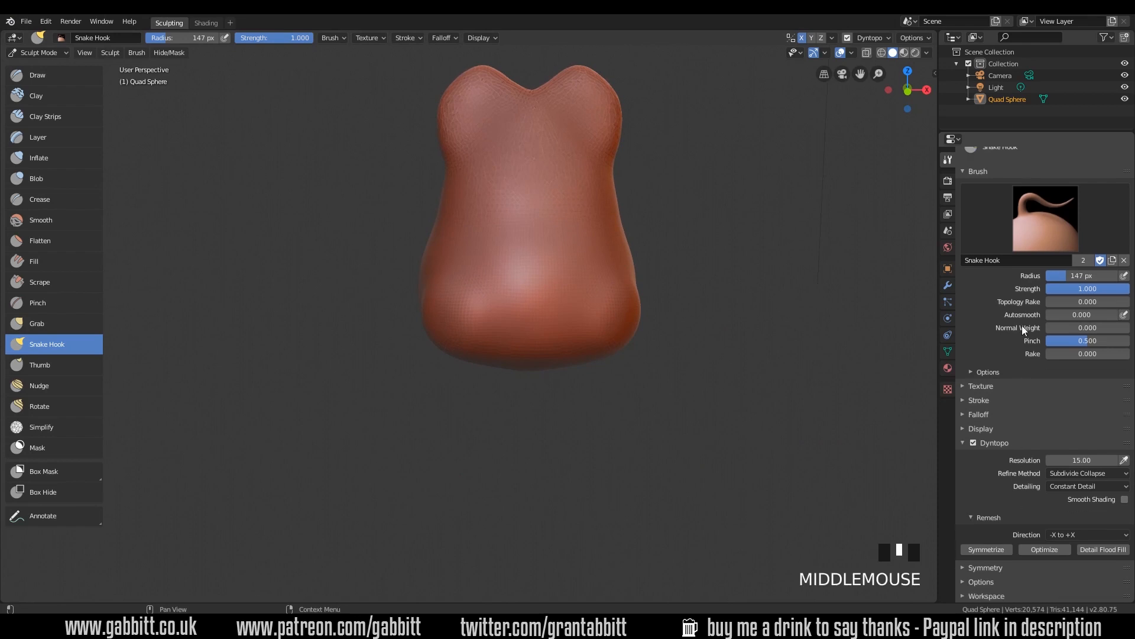
left_click(982, 568)
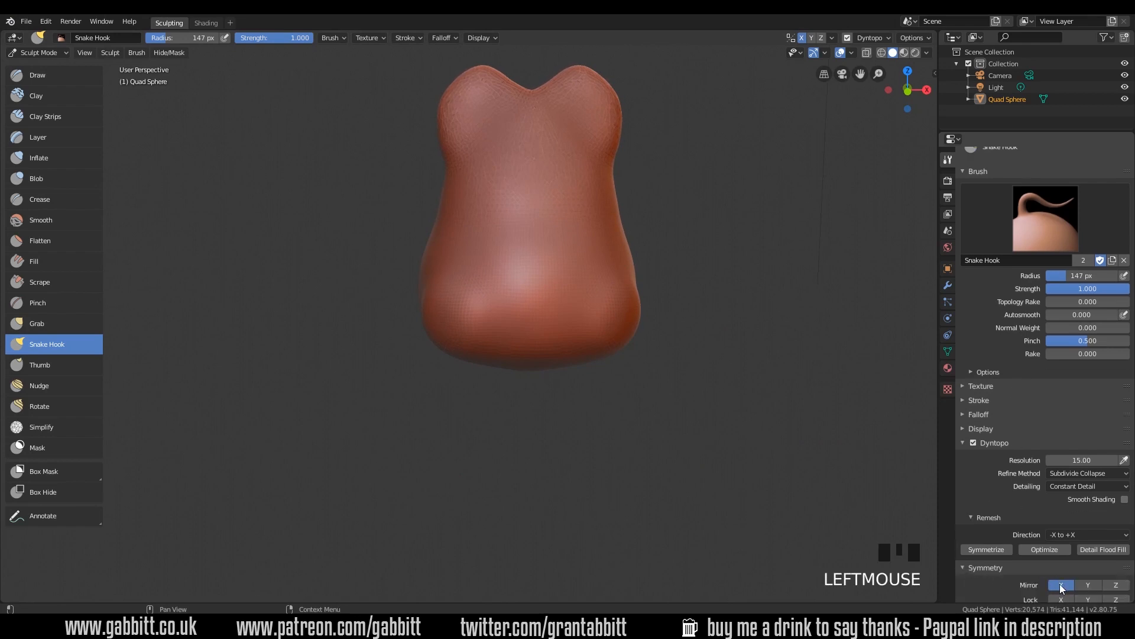
left_click(1002, 567)
mouse_move(865, 485)
middle_mouse_down()
mouse_move(646, 343)
mouse_move(622, 375)
middle_mouse_up()
middle_click_drag(605, 420, 765, 246)
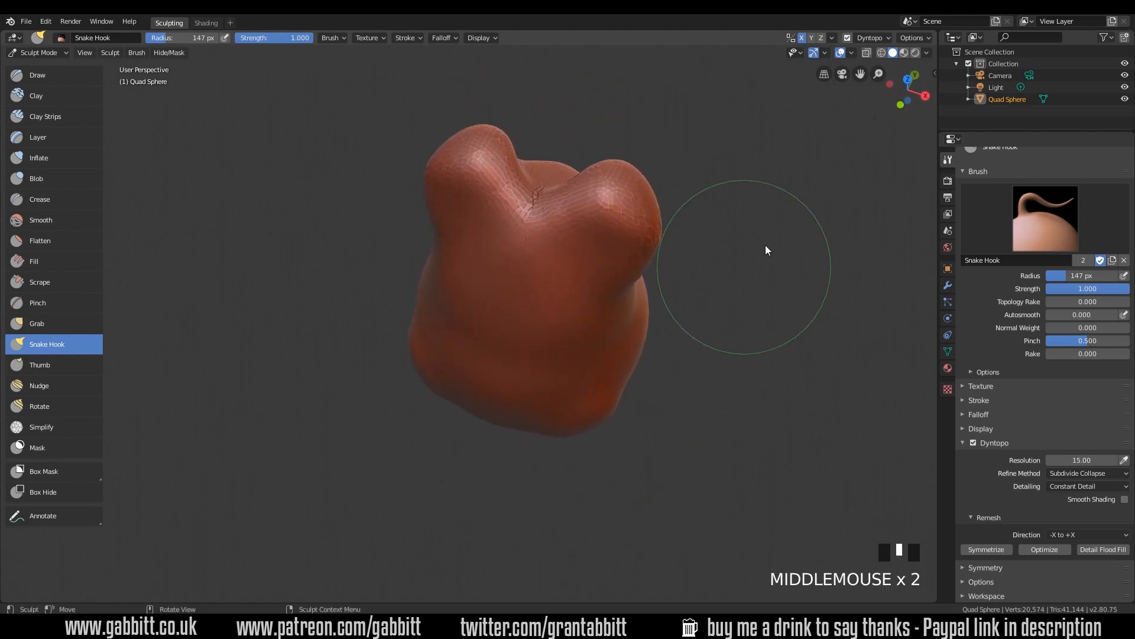
Step: Try to pull out a mirrored pair of tentacles from the front lower corners with a 106 px Snake Hook, undoing the stroke
left_click(907, 79)
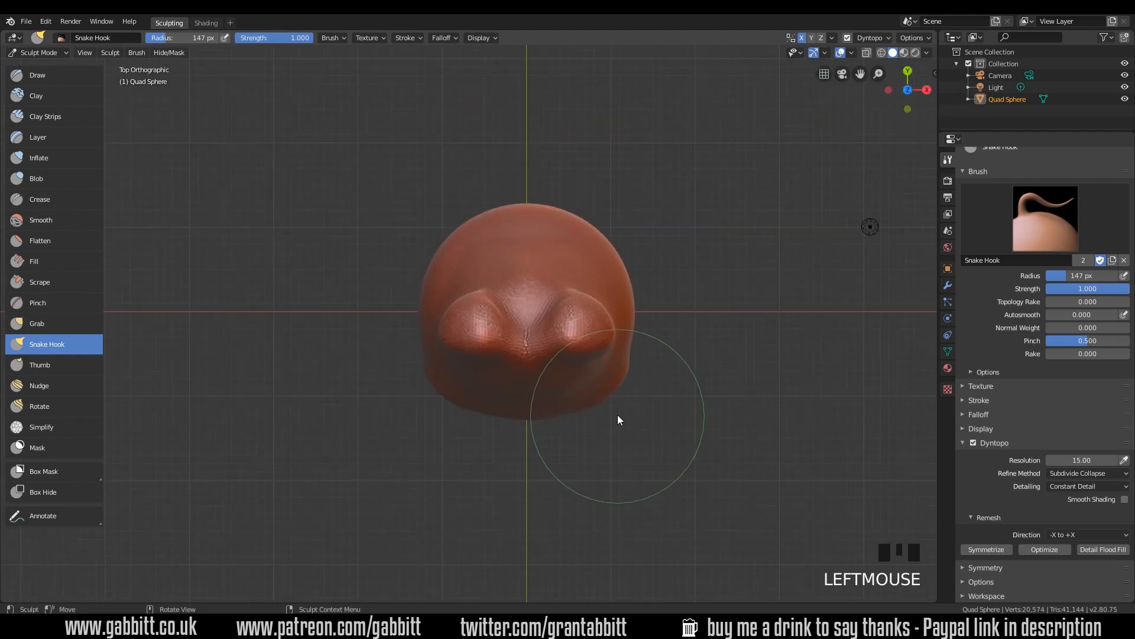
key("f")
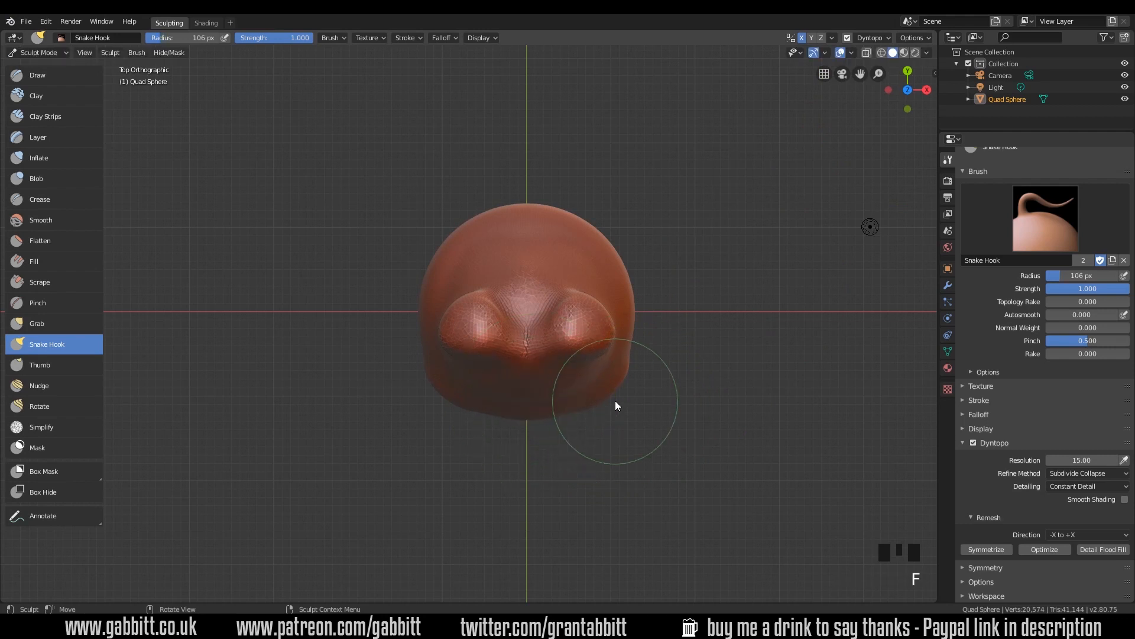
left_click(612, 397)
mouse_move(612, 392)
left_mouse_down()
mouse_move(646, 443)
mouse_move(710, 453)
mouse_move(753, 537)
mouse_move(744, 503)
left_mouse_up()
middle_click_drag(744, 503, 704, 332)
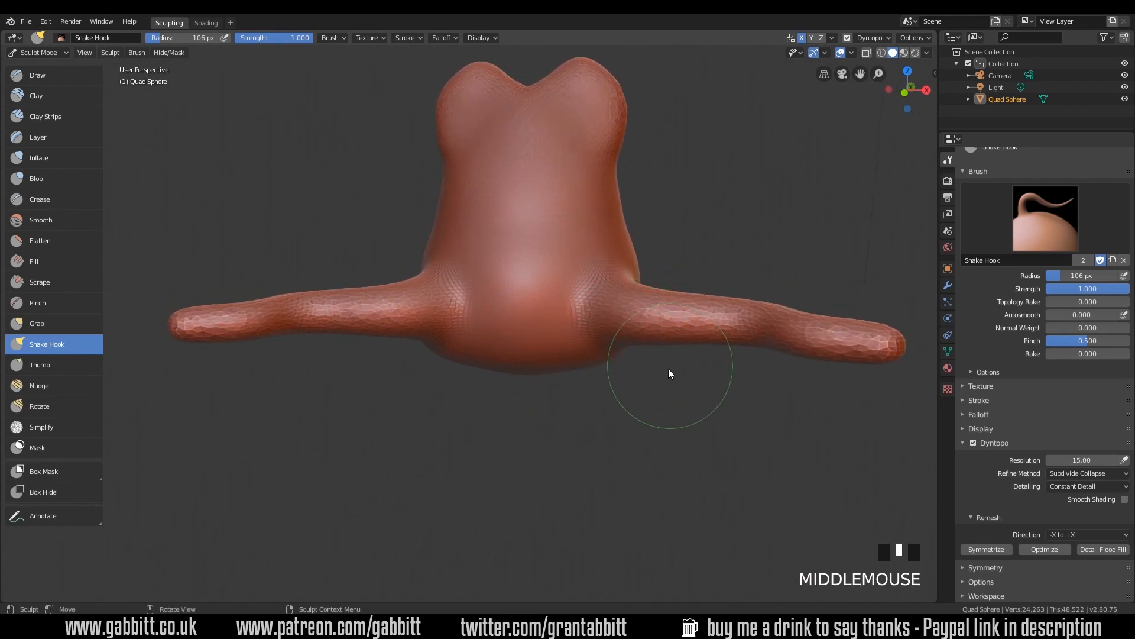
key("ctrl+z")
Step: Set the Snake Hook radius to 139 px and pull out the body's front lower corners as mirrored bulges
middle_click_drag(676, 398, 648, 350)
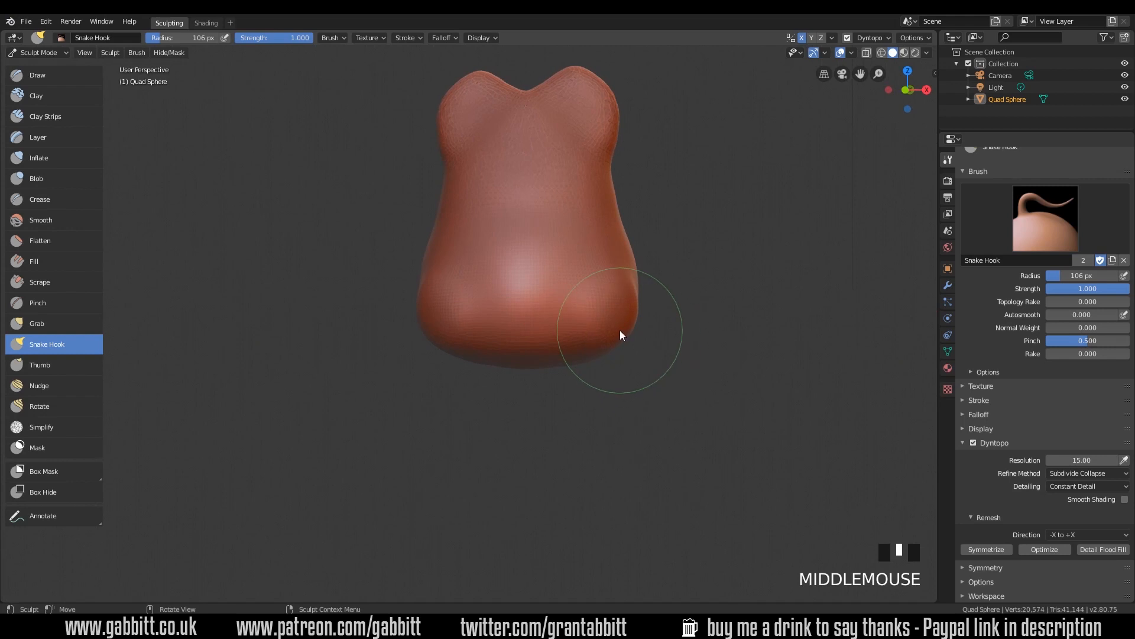
key("f")
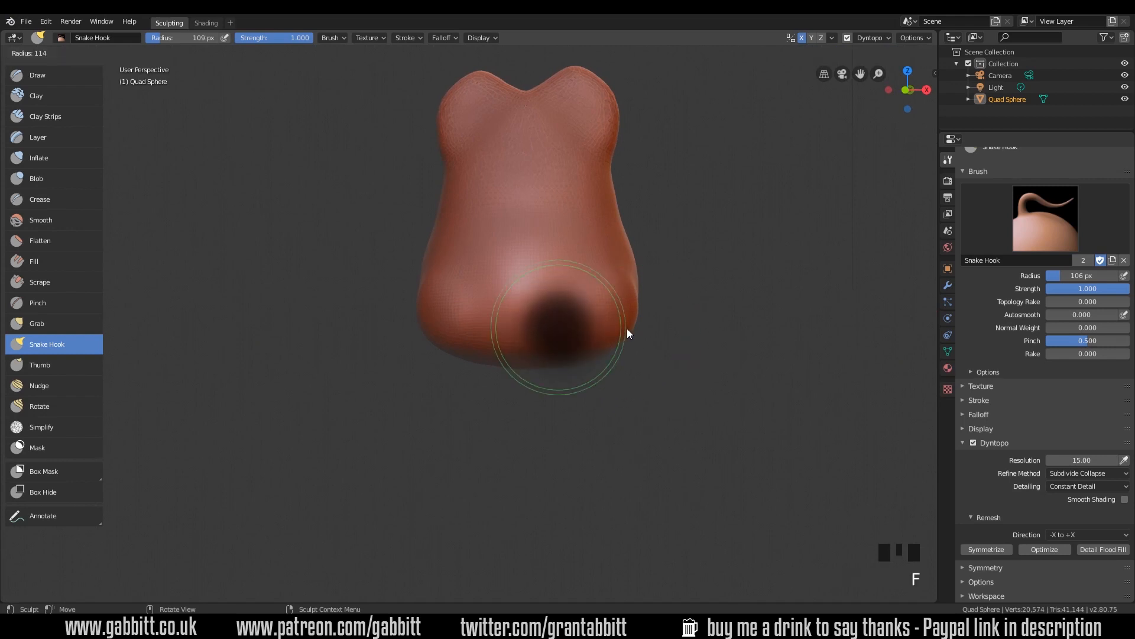
left_click(619, 329)
left_click_drag(622, 337, 631, 338)
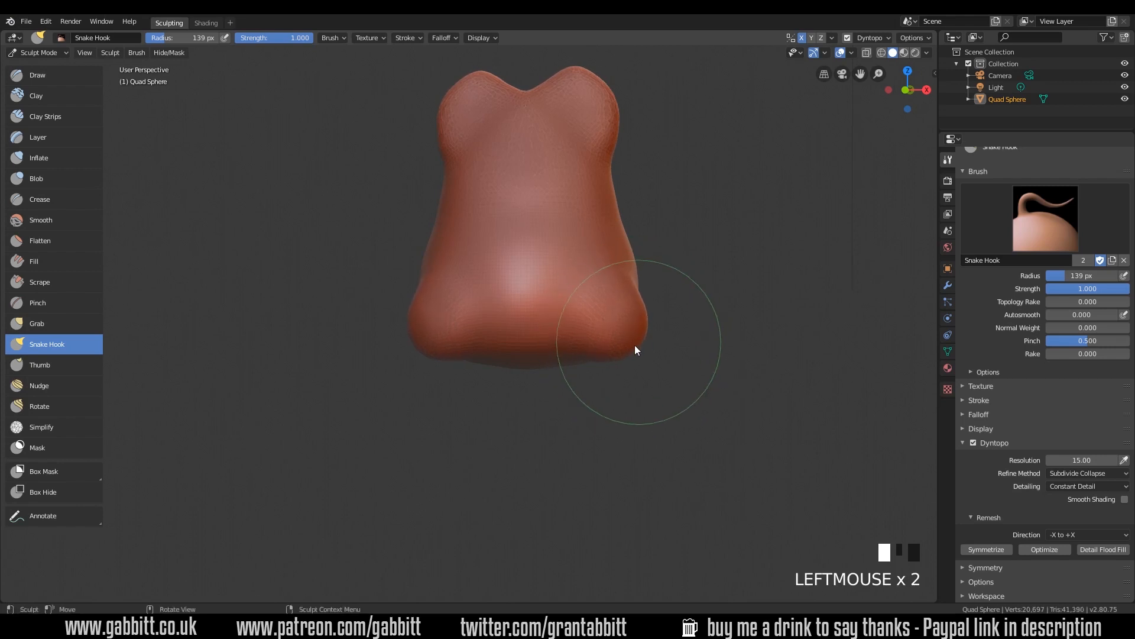
mouse_move(630, 345)
middle_mouse_down()
mouse_move(641, 353)
mouse_move(668, 313)
mouse_move(693, 307)
middle_mouse_up()
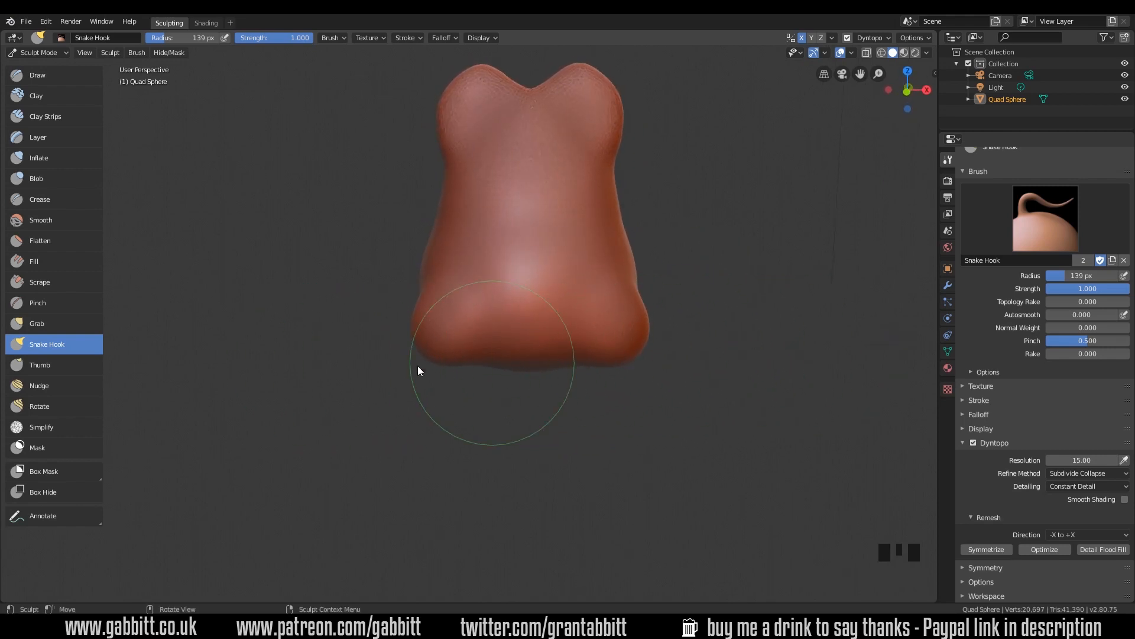
Step: Pull the front bulges outward into a mirrored pair of long, wavy tentacles while viewing the body from above
left_click(908, 71)
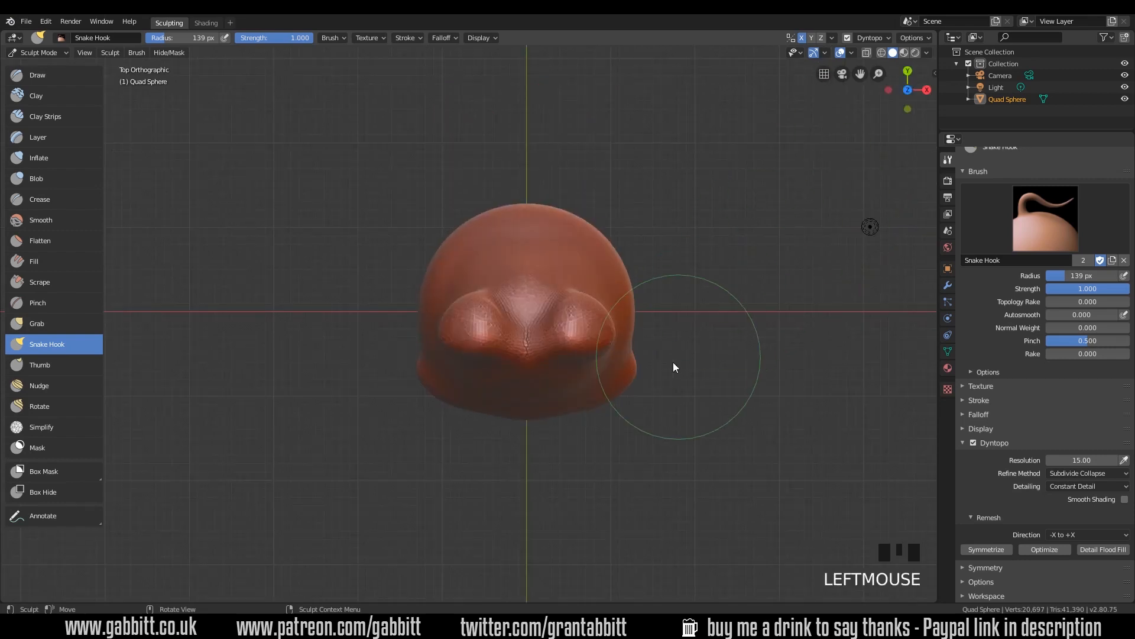
left_click(628, 387)
mouse_move(629, 390)
left_mouse_down()
mouse_move(649, 436)
mouse_move(775, 521)
left_mouse_up()
middle_click_drag(776, 520, 605, 358)
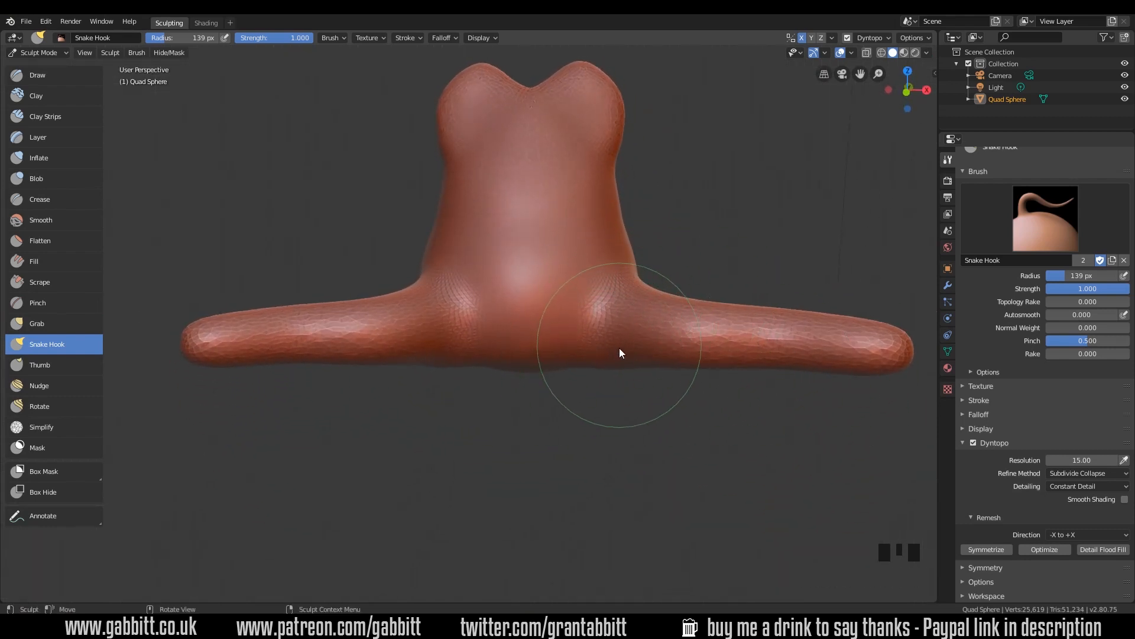
Step: Pull out a mirrored pair of bulges from the rear lower corners of the body
mouse_move(655, 364)
middle_mouse_down()
mouse_move(654, 419)
mouse_move(666, 392)
mouse_move(622, 350)
mouse_move(690, 378)
mouse_move(746, 377)
mouse_move(775, 414)
mouse_move(552, 388)
mouse_move(560, 395)
mouse_move(491, 395)
mouse_move(396, 337)
mouse_move(393, 321)
middle_mouse_up()
left_click(386, 318)
left_click(391, 317)
left_click_drag(392, 317, 378, 317)
mouse_move(378, 318)
middle_mouse_down()
mouse_move(500, 353)
mouse_move(442, 402)
middle_mouse_up()
left_click(440, 401)
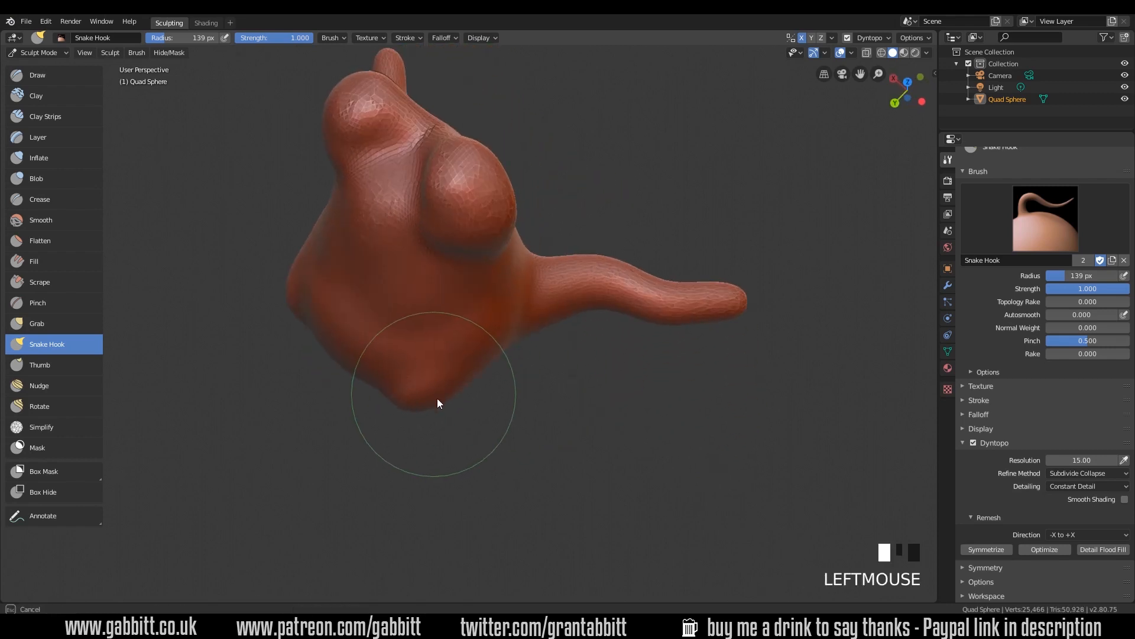
left_click_drag(442, 400, 534, 391)
mouse_move(536, 396)
middle_mouse_down()
mouse_move(615, 317)
mouse_move(491, 382)
middle_mouse_up()
Step: Set the Snake Hook radius to 249 px and adjust the shape of the rear bulges and the body's base
key("f")
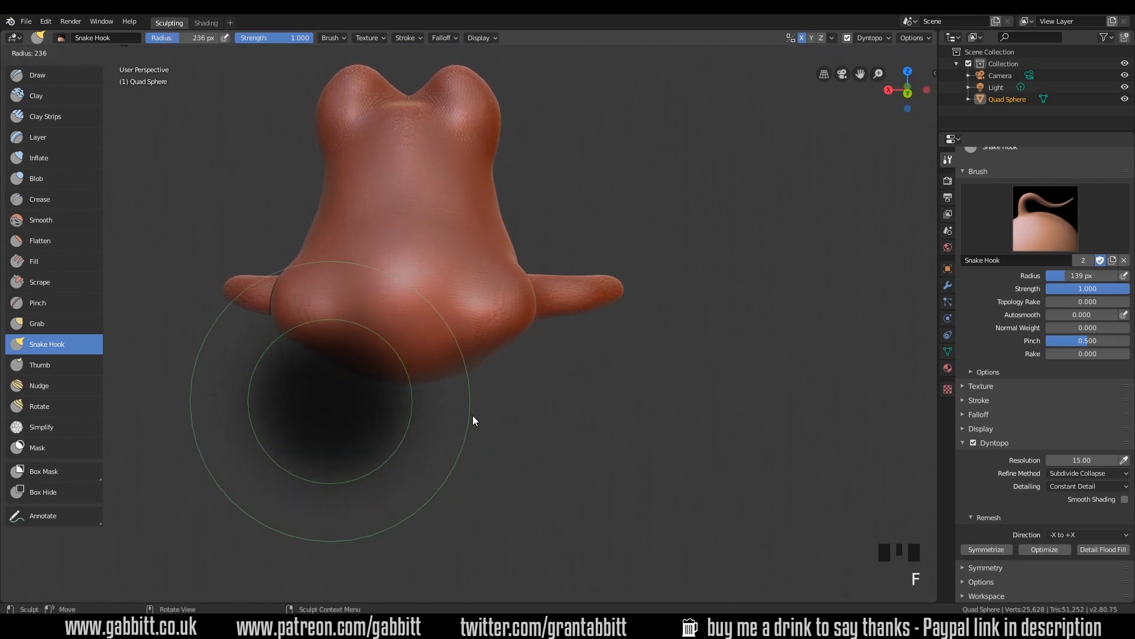
left_click(408, 384)
middle_click_drag(408, 382, 572, 354)
left_click_drag(527, 281, 531, 307)
mouse_move(531, 307)
middle_mouse_down()
mouse_move(618, 344)
mouse_move(551, 306)
middle_mouse_up()
left_click_drag(551, 306, 556, 318)
mouse_move(555, 319)
middle_mouse_down()
mouse_move(591, 357)
mouse_move(498, 374)
mouse_move(492, 346)
mouse_move(391, 319)
mouse_move(527, 362)
mouse_move(535, 449)
mouse_move(654, 332)
middle_mouse_up()
left_click(390, 319)
Step: Try to pull the rear bulges into tentacles from above with a 174 px Snake Hook, undoing the stroke
left_click(908, 86)
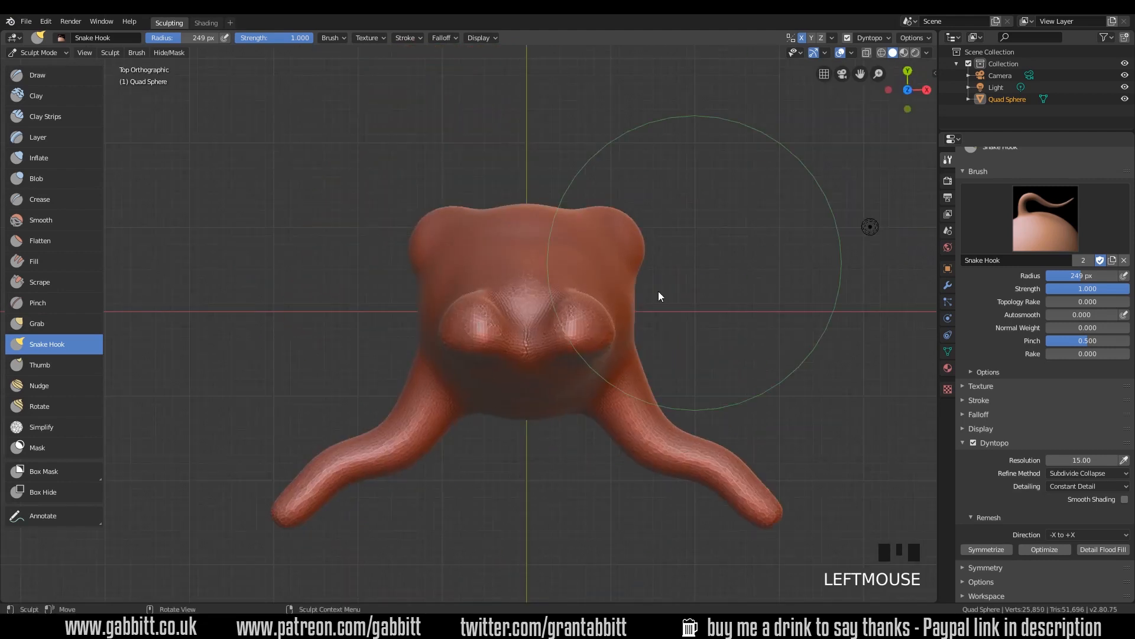
key("f")
mouse_move(431, 226)
left_mouse_down()
mouse_move(423, 183)
mouse_move(355, 148)
left_mouse_up()
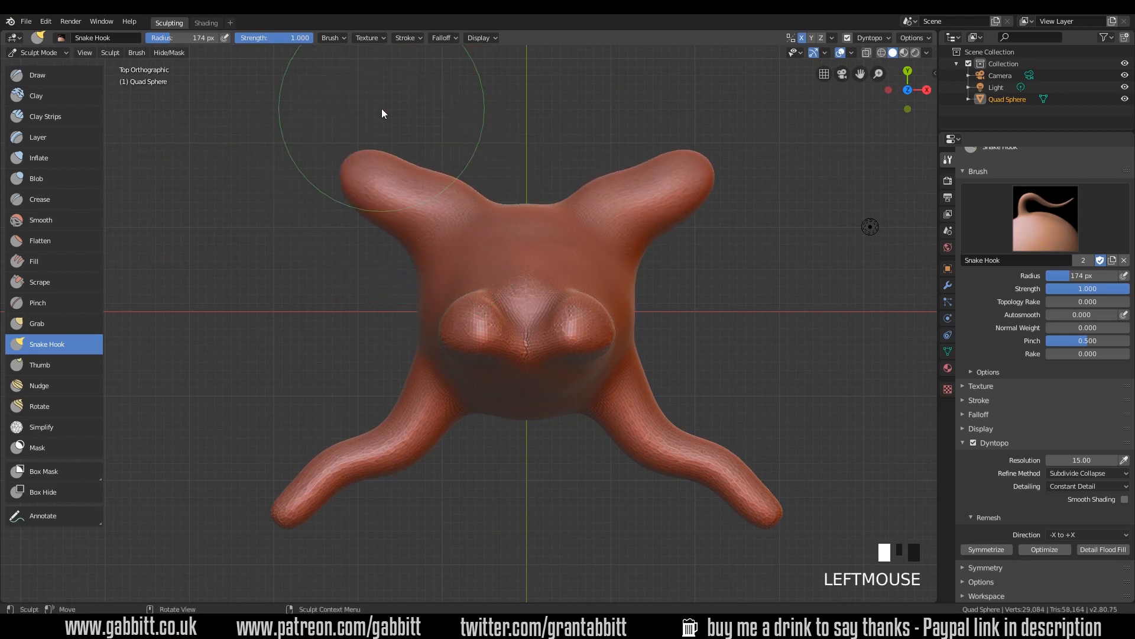
key("ctrl+z")
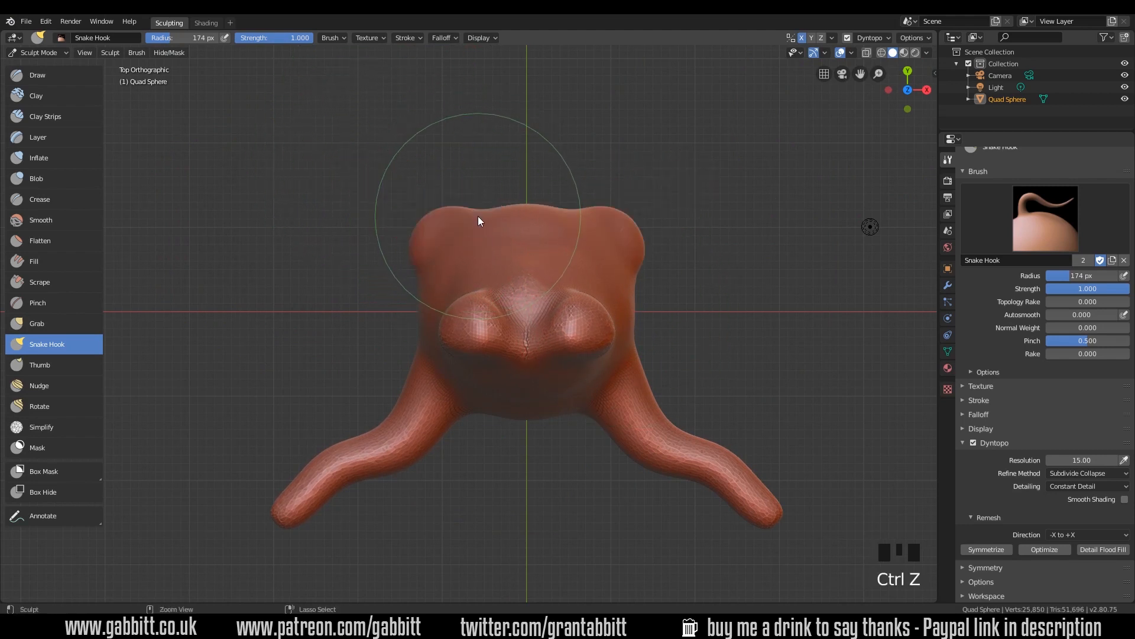
Step: Set the Snake Hook radius to 128 px and pull the rear bulges out diagonally into a mirrored pair of wavy tentacles
key("f")
left_click(434, 224)
mouse_move(434, 225)
left_mouse_down()
mouse_move(421, 215)
mouse_move(423, 165)
mouse_move(402, 146)
mouse_move(315, 135)
mouse_move(312, 96)
mouse_move(275, 79)
left_mouse_up()
mouse_move(617, 262)
middle_mouse_down("shift")
mouse_move(618, 278)
mouse_move(711, 277)
mouse_move(748, 207)
mouse_move(782, 205)
mouse_move(824, 246)
mouse_move(785, 243)
middle_mouse_up("shift")
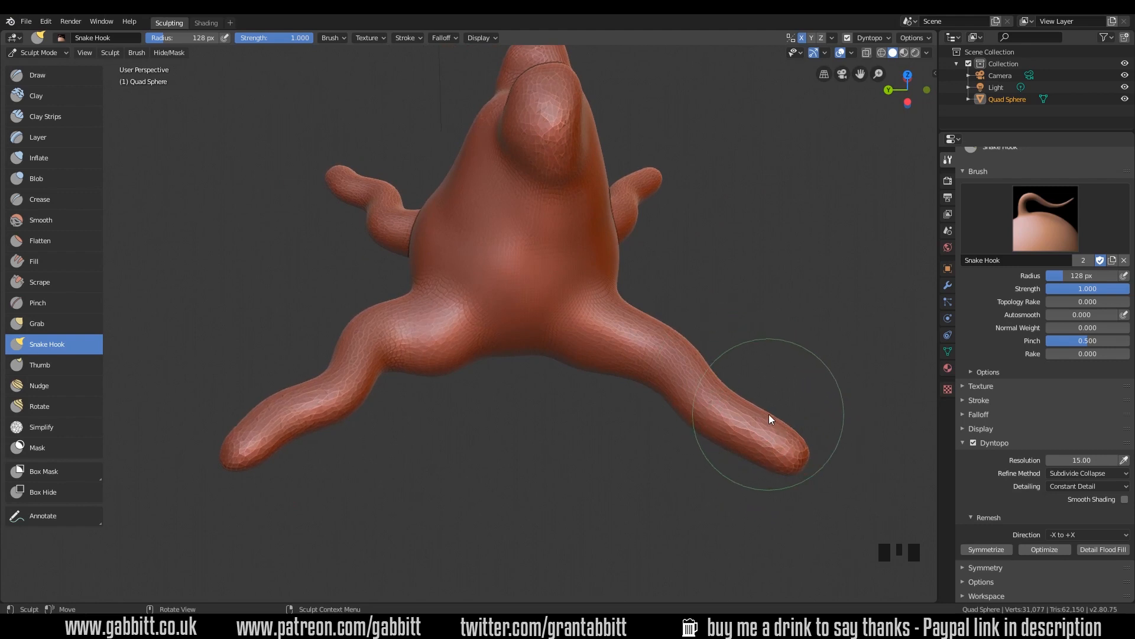
Step: Smooth the surface of the front and rear tentacles
mouse_move(797, 436)
left_mouse_down("shift")
mouse_move(693, 328)
mouse_move(634, 291)
mouse_move(789, 443)
mouse_move(719, 379)
left_mouse_up("shift")
mouse_move(718, 379)
left_mouse_down("shift")
mouse_move(643, 314)
mouse_move(754, 419)
left_mouse_up("shift")
mouse_move(754, 420)
middle_mouse_down()
mouse_move(760, 436)
mouse_move(626, 511)
middle_mouse_up()
mouse_move(702, 419)
middle_mouse_down()
mouse_move(745, 309)
mouse_move(775, 268)
middle_mouse_up()
mouse_move(643, 289)
middle_mouse_down()
mouse_move(672, 335)
mouse_move(686, 337)
mouse_move(676, 350)
mouse_move(673, 319)
middle_mouse_up()
left_click(773, 329, "shift")
left_click(775, 358, "shift")
mouse_move(775, 362)
middle_mouse_down()
mouse_move(682, 397)
mouse_move(371, 250)
mouse_move(252, 339)
middle_mouse_up()
Step: Switch to the Inflate brush and thicken the front and rear tentacles along their length
left_click(52, 158)
left_click_drag(350, 284, 259, 453)
mouse_move(258, 453)
middle_mouse_down()
mouse_move(462, 431)
mouse_move(500, 411)
mouse_move(486, 413)
mouse_move(597, 284)
middle_mouse_up()
left_click_drag(609, 279, 716, 259)
mouse_move(716, 259)
middle_mouse_down()
mouse_move(615, 356)
mouse_move(743, 368)
mouse_move(733, 370)
middle_mouse_up()
left_click_drag(732, 370, 783, 396)
mouse_move(782, 393)
middle_mouse_down()
mouse_move(796, 376)
mouse_move(610, 408)
mouse_move(651, 374)
mouse_move(429, 387)
middle_mouse_up()
mouse_move(629, 370)
middle_mouse_down()
mouse_move(540, 410)
mouse_move(573, 440)
middle_mouse_up()
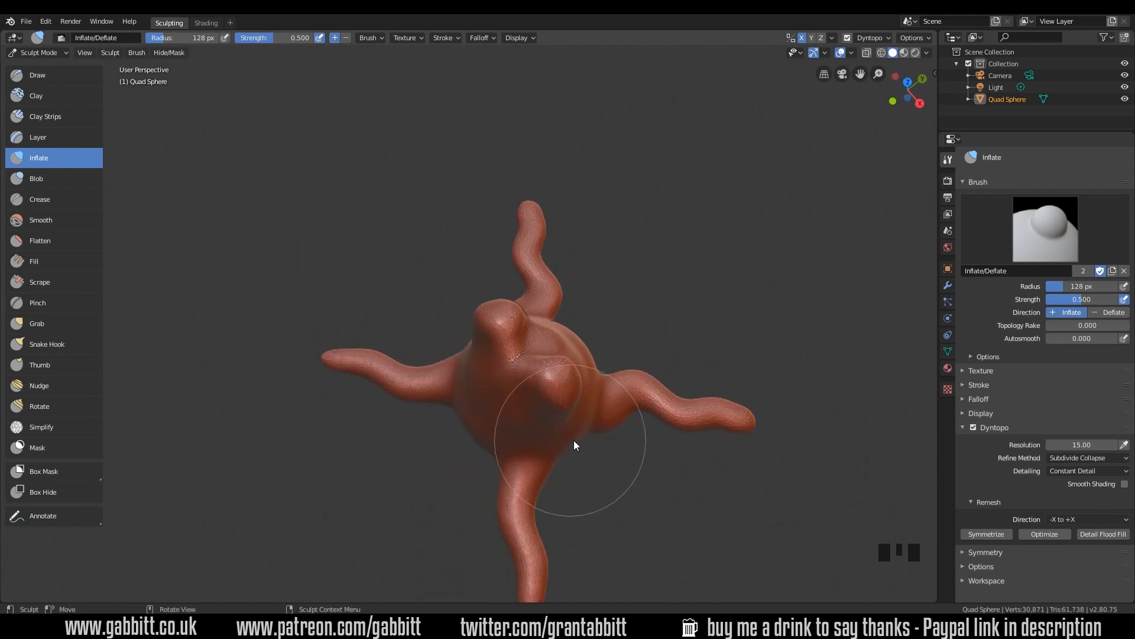
Step: Set the brush radius to 88 px and start mirrored side bulges between the front and rear tentacles with Snake Hook
key("f")
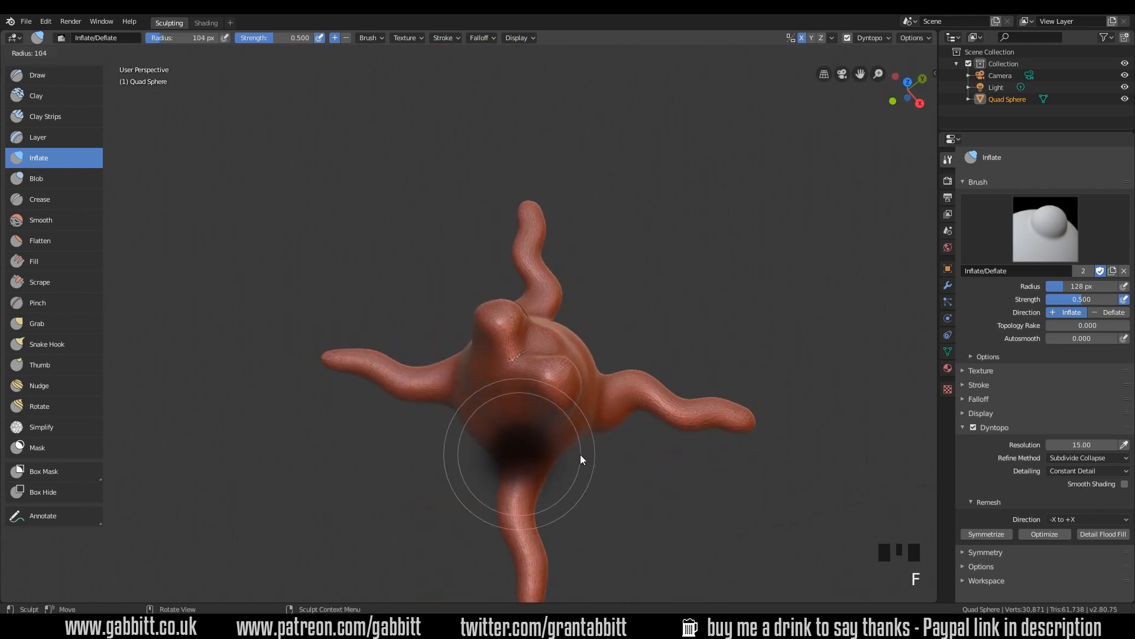
left_click(571, 459)
left_click(61, 342)
mouse_move(584, 479)
middle_mouse_down()
mouse_move(594, 456)
mouse_move(576, 440)
mouse_move(598, 226)
mouse_move(544, 248)
middle_mouse_up()
left_click(578, 441)
left_click(581, 443)
left_click(583, 445)
left_click(583, 445)
left_click(582, 444)
left_click(581, 443)
left_click(586, 447)
Step: Pull the side bulges farther out and adjust their shape from several angles
left_click(547, 251)
left_click_drag(547, 250, 558, 265)
left_click_drag(559, 265, 570, 279)
middle_click_drag(570, 280, 580, 286)
left_click_drag(579, 287, 584, 294)
middle_click_drag(583, 294, 622, 250)
left_click_drag(622, 251, 628, 253)
mouse_move(628, 253)
middle_mouse_down()
mouse_move(651, 345)
mouse_move(626, 395)
middle_mouse_up()
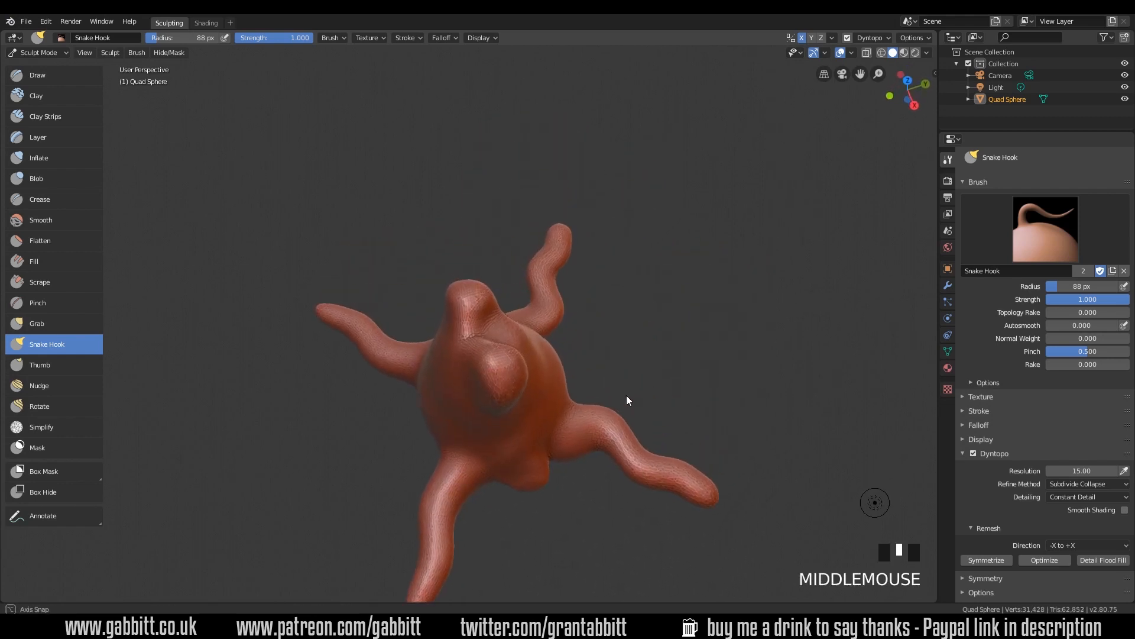
Step: Pull the side bulges out from above into a middle pair of mirrored tentacles
left_click(907, 80)
left_click(648, 338)
mouse_move(649, 337)
left_mouse_down()
mouse_move(703, 351)
mouse_move(727, 325)
mouse_move(754, 349)
mouse_move(784, 329)
mouse_move(825, 379)
left_mouse_up()
mouse_move(824, 379)
middle_mouse_down()
mouse_move(771, 392)
mouse_move(738, 295)
middle_mouse_up()
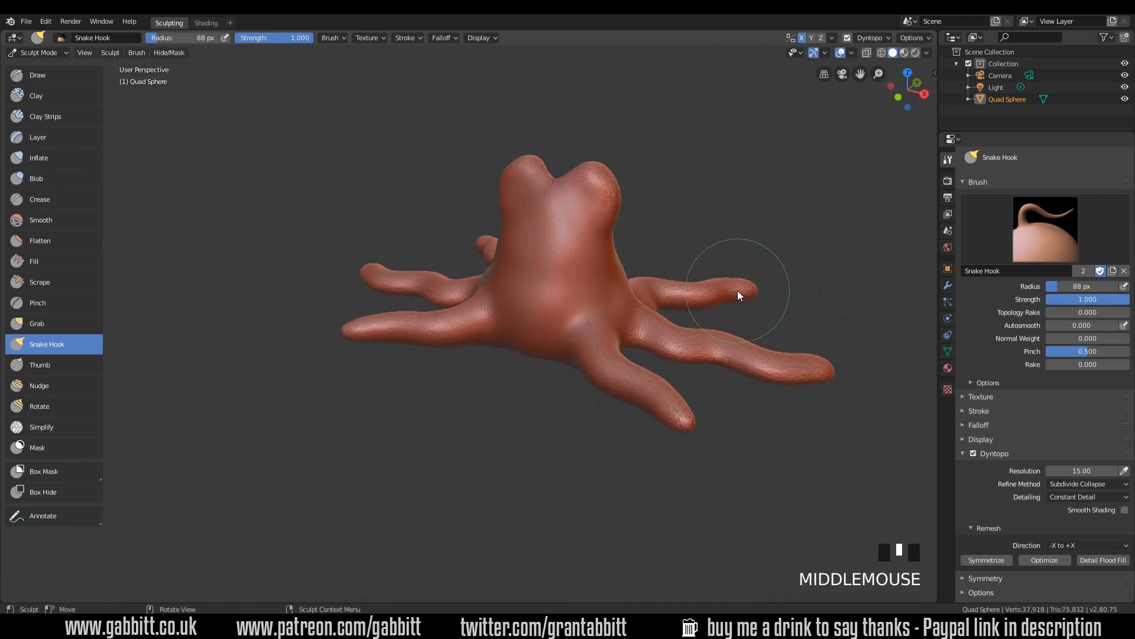
Step: Smooth the middle tentacles along their length and blend them with the neighbouring ones
mouse_move(801, 356)
left_mouse_down("shift")
mouse_move(804, 375)
mouse_move(683, 347)
mouse_move(798, 374)
left_mouse_up("shift")
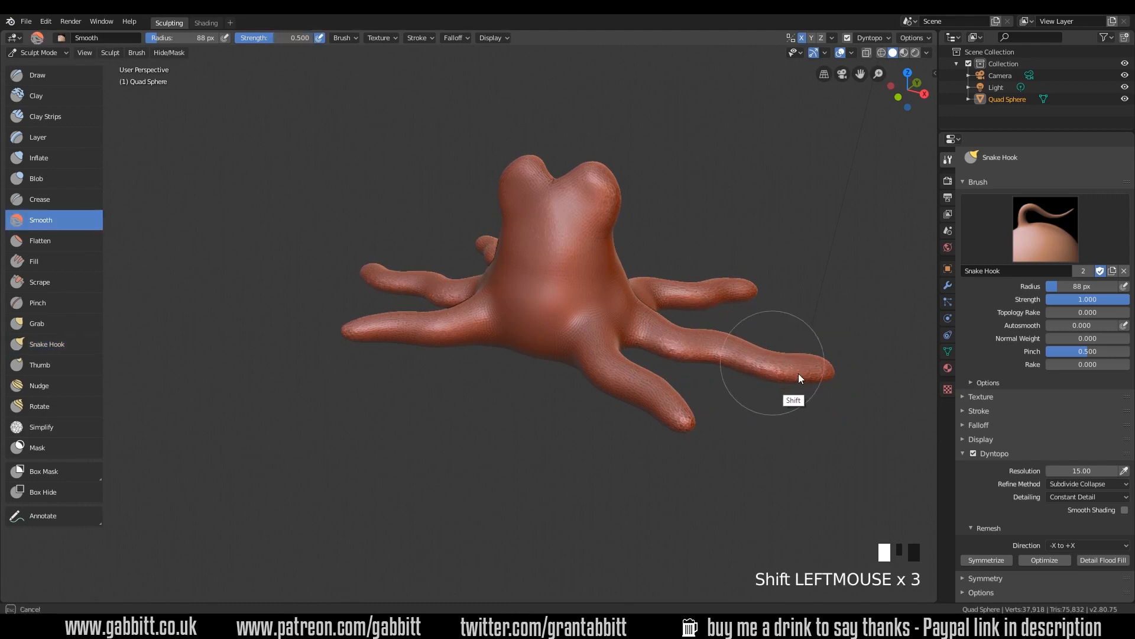
middle_click_drag(799, 374, 730, 418)
left_click(590, 576, "shift")
middle_click_drag(589, 456, 607, 460, "shift")
mouse_move(606, 460)
left_mouse_down("shift")
mouse_move(602, 499)
mouse_move(574, 406)
mouse_move(537, 402)
mouse_move(550, 409)
left_mouse_up("shift")
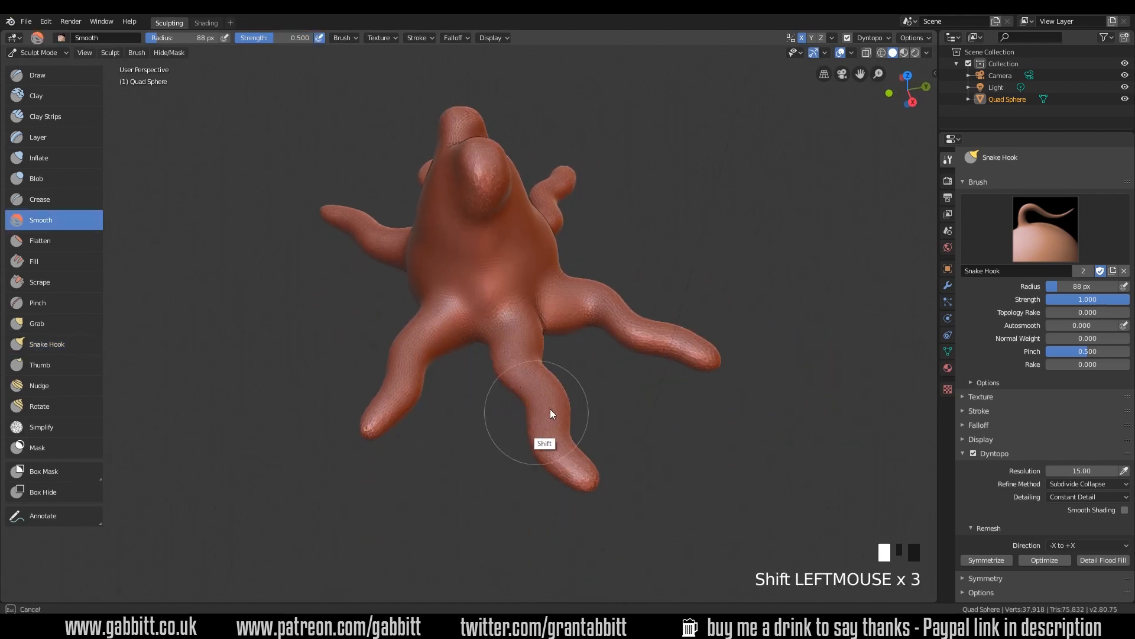
mouse_move(651, 459)
middle_mouse_down("shift")
mouse_move(664, 492)
mouse_move(633, 499)
mouse_move(631, 437)
mouse_move(669, 381)
middle_mouse_up("shift")
mouse_move(567, 426)
left_mouse_down("shift")
mouse_move(535, 463)
mouse_move(550, 332)
mouse_move(516, 493)
mouse_move(630, 407)
left_mouse_up("shift")
mouse_move(630, 407)
middle_mouse_down()
mouse_move(725, 397)
mouse_move(733, 349)
mouse_move(675, 338)
mouse_move(729, 341)
mouse_move(689, 331)
mouse_move(659, 296)
middle_mouse_up()
mouse_move(664, 228)
left_mouse_down("shift")
mouse_move(570, 243)
mouse_move(687, 261)
left_mouse_up("shift")
mouse_move(687, 261)
middle_mouse_down()
mouse_move(672, 274)
mouse_move(280, 219)
middle_mouse_up()
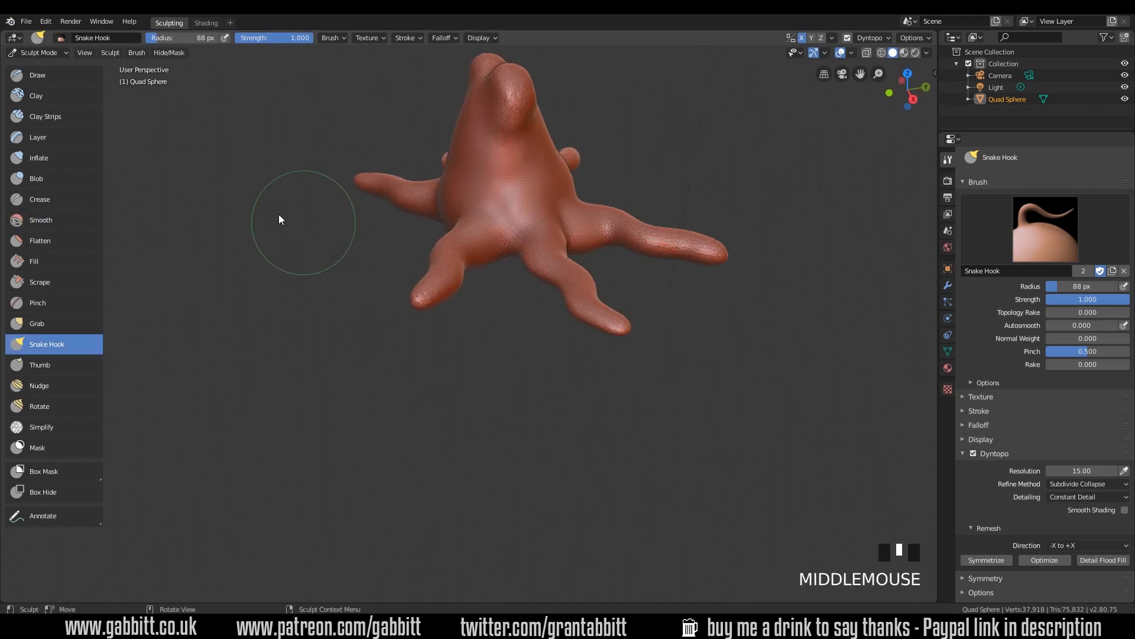
Step: Switch to the Inflate brush and fill out the thin sections of the tentacles
left_click(64, 157)
mouse_move(532, 284)
middle_mouse_down()
mouse_move(561, 302)
mouse_move(551, 358)
middle_mouse_up()
left_click_drag(537, 352, 555, 447)
middle_click_drag(595, 405, 584, 320, "shift")
left_click_drag(537, 224, 566, 541)
mouse_move(566, 541)
middle_mouse_down()
mouse_move(715, 355)
mouse_move(770, 365)
mouse_move(652, 409)
middle_mouse_up()
left_click_drag(534, 464, 554, 136)
left_click_drag(541, 281, 537, 121)
mouse_move(537, 122)
middle_mouse_down()
mouse_move(637, 251)
mouse_move(702, 230)
mouse_move(672, 208)
mouse_move(662, 180)
mouse_move(626, 230)
mouse_move(667, 228)
middle_mouse_up()
Step: Smooth the inflated tentacles where their surface is uneven
mouse_move(667, 228)
left_mouse_down("shift")
mouse_move(636, 197)
mouse_move(585, 176)
left_mouse_up("shift")
left_click_drag(597, 180, 533, 159, "shift")
mouse_move(680, 236)
middle_mouse_down()
mouse_move(630, 252)
mouse_move(574, 249)
middle_mouse_up()
left_click_drag(473, 224, 332, 283, "shift")
mouse_move(324, 292)
middle_mouse_down()
mouse_move(595, 312)
mouse_move(563, 309)
mouse_move(563, 264)
middle_mouse_up()
Step: Inflate the remaining thin parts of the tentacles and check their thickness all around the body
mouse_move(526, 192)
left_mouse_down()
mouse_move(529, 274)
mouse_move(530, 101)
mouse_move(537, 114)
left_mouse_up()
mouse_move(589, 207)
middle_mouse_down()
mouse_move(693, 173)
mouse_move(611, 219)
mouse_move(585, 212)
middle_mouse_up()
mouse_move(568, 207)
left_mouse_down()
mouse_move(540, 296)
mouse_move(562, 268)
left_mouse_up()
middle_click_drag(562, 269, 519, 219)
left_click_drag(519, 219, 580, 351)
mouse_move(580, 351)
middle_mouse_down()
mouse_move(669, 319)
mouse_move(705, 320)
mouse_move(653, 327)
mouse_move(725, 226)
middle_mouse_up()
mouse_move(766, 183)
middle_mouse_down()
mouse_move(709, 225)
mouse_move(675, 228)
mouse_move(723, 275)
mouse_move(740, 264)
mouse_move(862, 264)
mouse_move(686, 246)
mouse_move(608, 299)
mouse_move(548, 309)
mouse_move(451, 353)
mouse_move(599, 353)
mouse_move(542, 316)
mouse_move(728, 332)
mouse_move(701, 292)
mouse_move(773, 324)
mouse_move(704, 312)
mouse_move(566, 343)
mouse_move(513, 320)
middle_mouse_up()
mouse_move(506, 410)
middle_mouse_down()
mouse_move(583, 350)
mouse_move(450, 328)
mouse_move(594, 350)
mouse_move(585, 362)
middle_mouse_up()
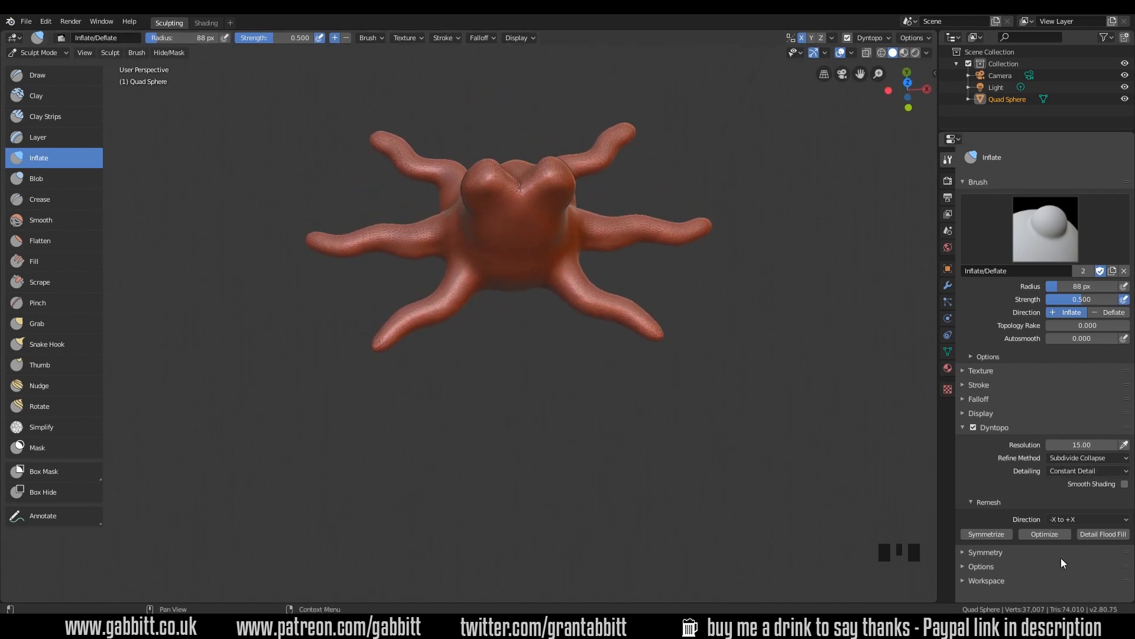
Step: Turn off X-axis mirroring in the symmetry settings
middle_click_drag(1009, 557, 1007, 554)
left_click(976, 552)
left_click(975, 552)
left_click(974, 552)
left_click(983, 551)
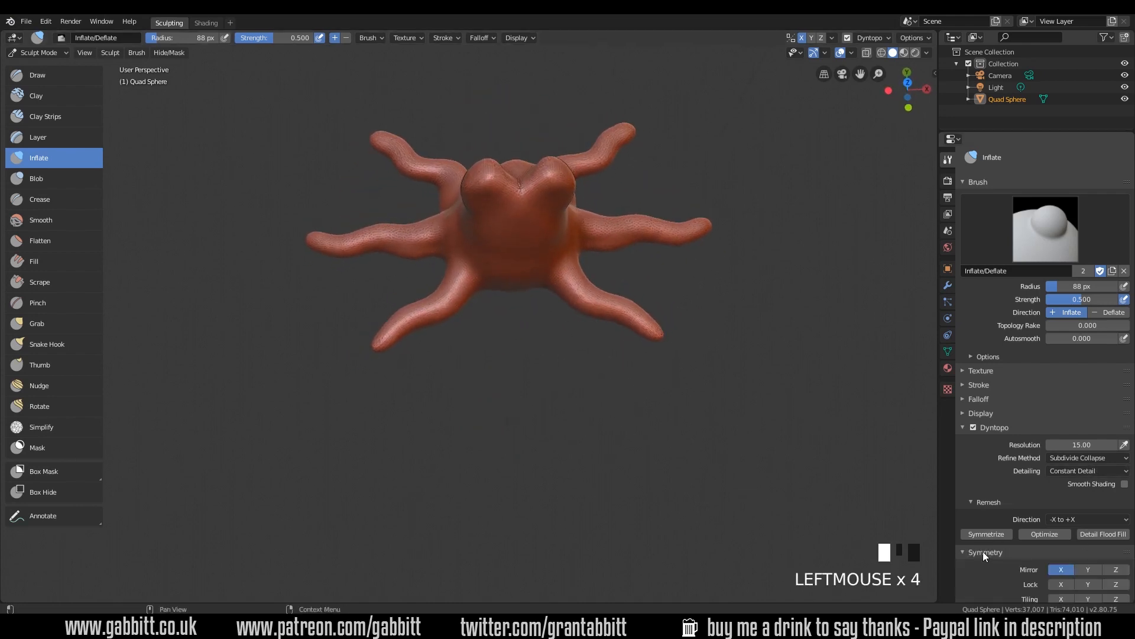
left_click(1053, 571)
Step: Pull out a single central bulge at the front of the body's base with Snake Hook and adjust its shape
middle_click_drag(548, 340, 552, 318)
left_click(60, 338)
left_click_drag(541, 300, 541, 308)
left_click_drag(541, 307, 541, 311)
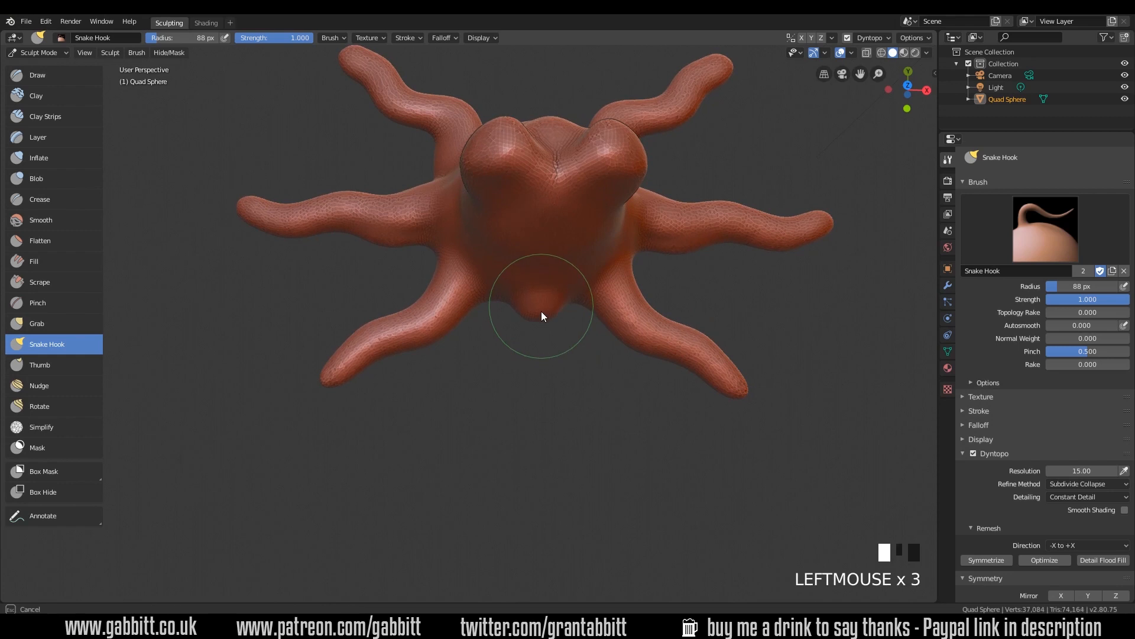
middle_click_drag(585, 389, 567, 265)
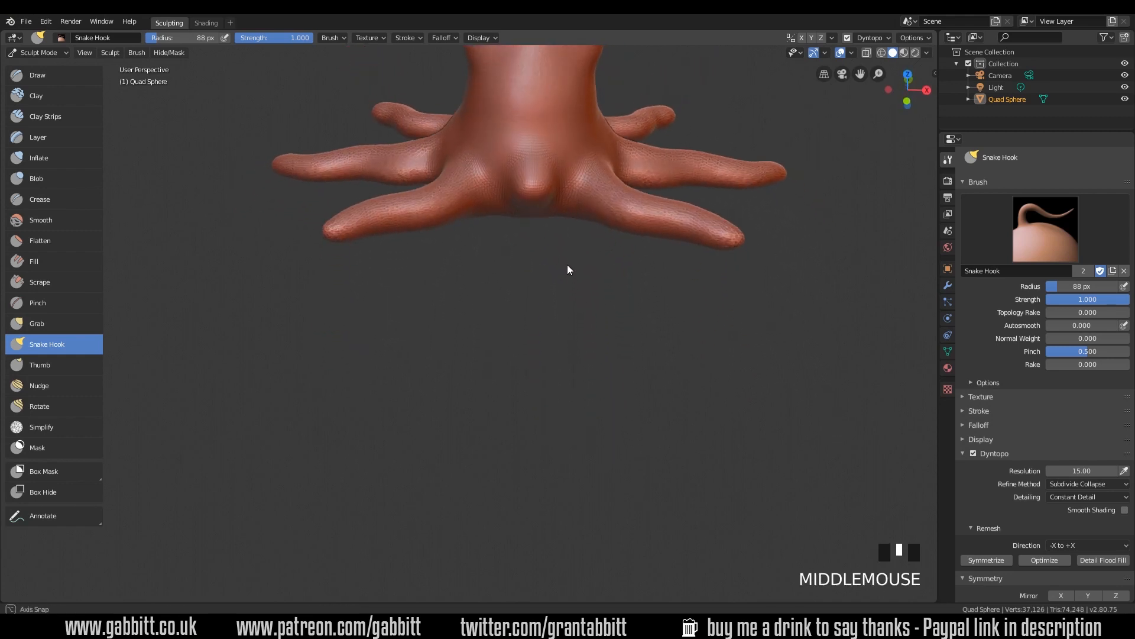
left_click_drag(531, 201, 541, 191)
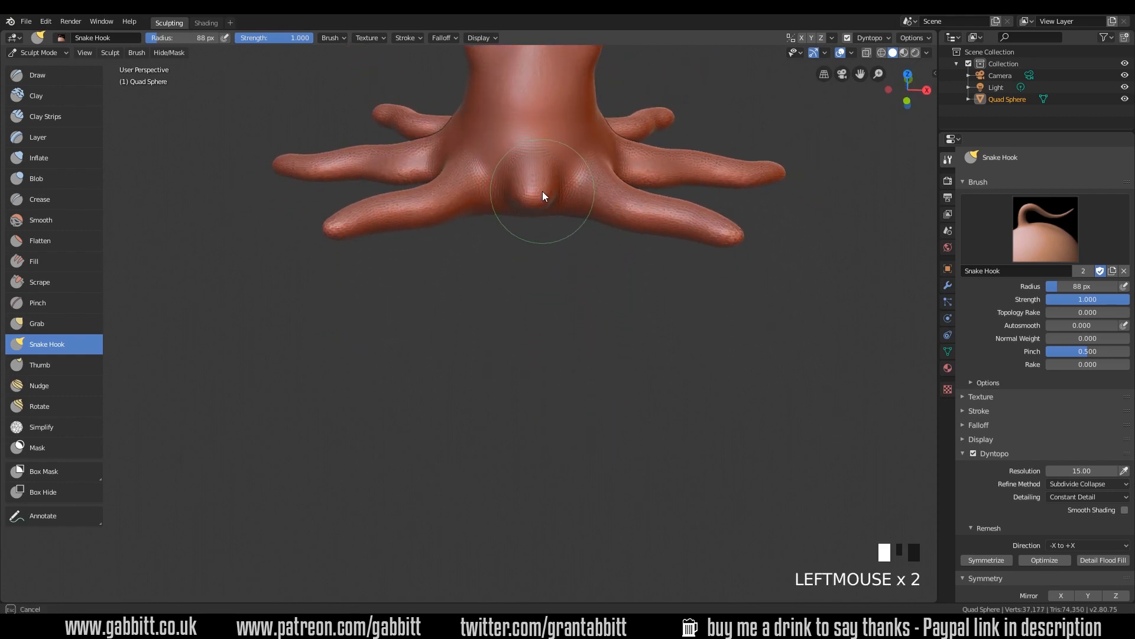
middle_click_drag(647, 207, 650, 264)
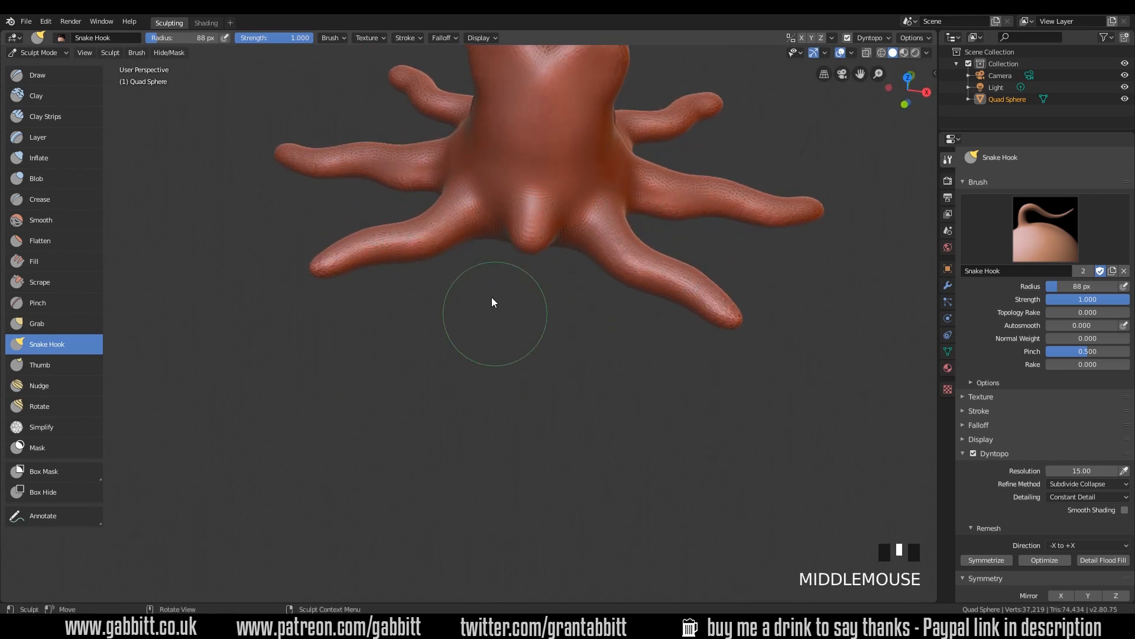
middle_click_drag(595, 327, 608, 381)
Step: Pull the front central bulge out from above into one long, wavy tentacle
left_click(908, 88)
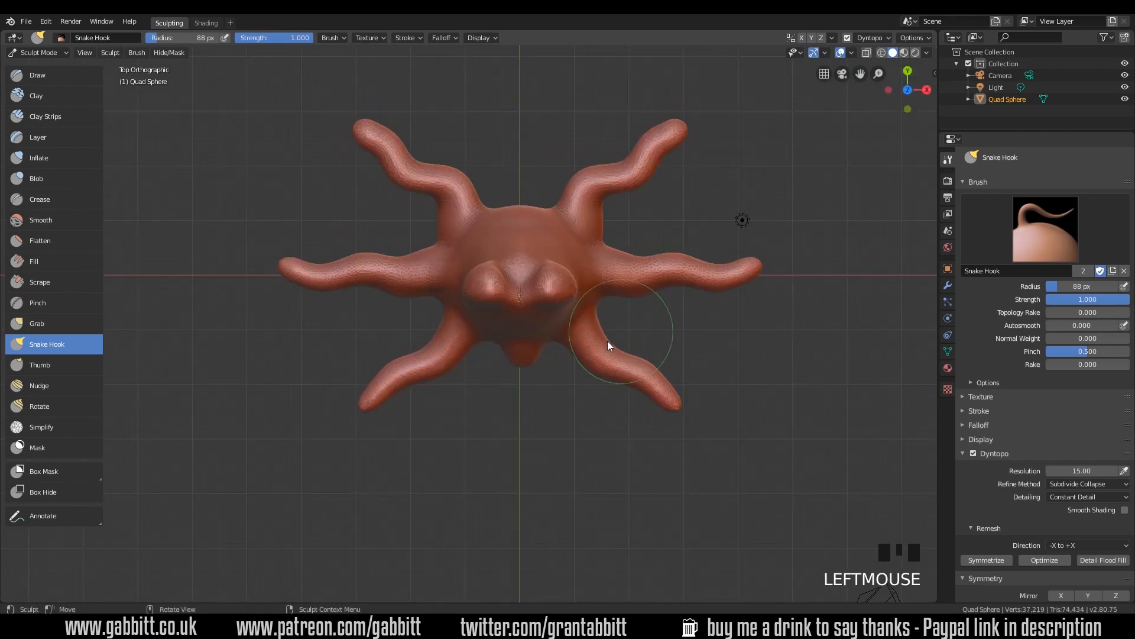
mouse_move(520, 367)
left_mouse_down()
mouse_move(520, 410)
mouse_move(540, 438)
mouse_move(522, 466)
left_mouse_up()
left_click_drag(514, 478, 522, 499)
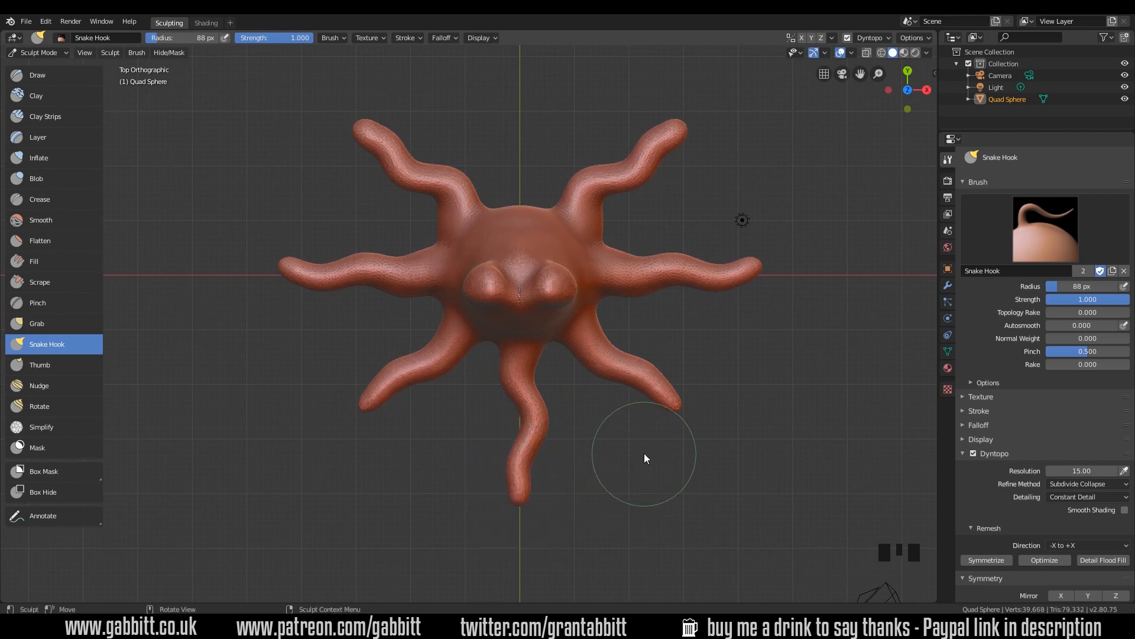
Step: Pull out a single central bulge at the rear of the body and shift it down to the tentacle level
left_click_drag(521, 204, 521, 206)
left_click(521, 204)
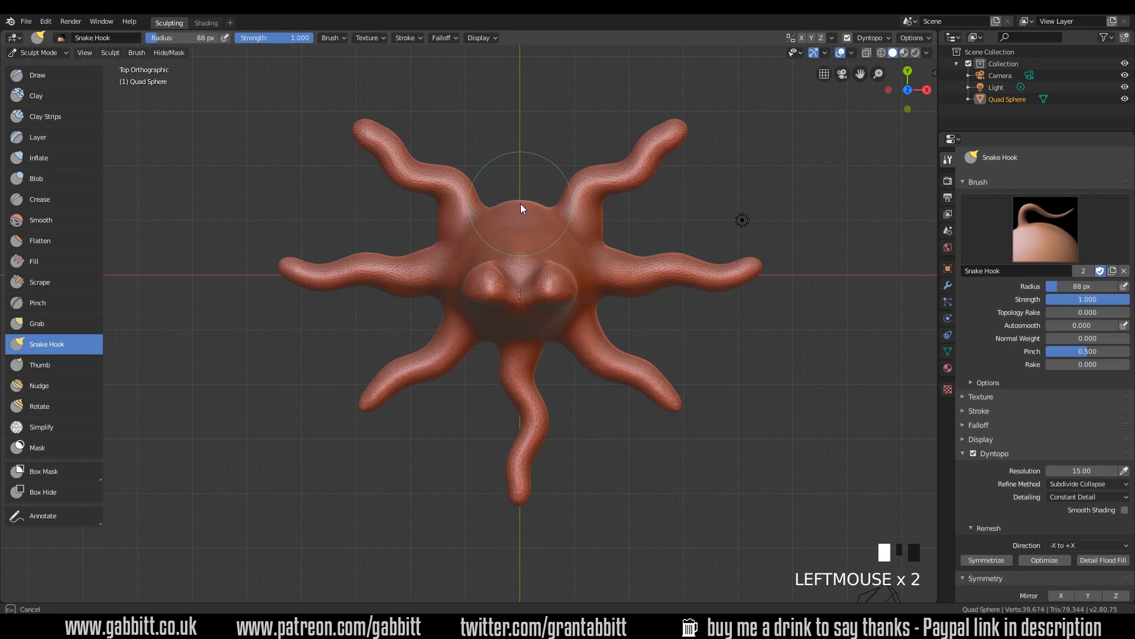
middle_click_drag(525, 311, 737, 310)
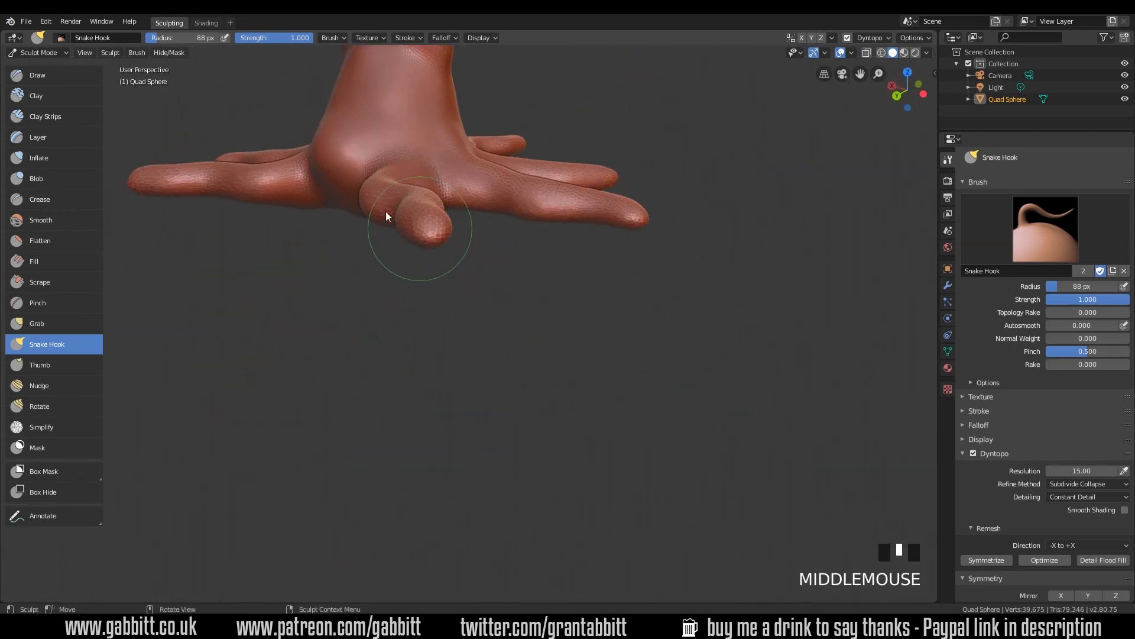
middle_click_drag(385, 211, 435, 180)
mouse_move(418, 179)
left_mouse_down()
mouse_move(418, 191)
mouse_move(436, 162)
mouse_move(400, 182)
mouse_move(417, 213)
left_mouse_up()
mouse_move(417, 213)
middle_mouse_down()
mouse_move(516, 263)
mouse_move(508, 318)
mouse_move(397, 457)
middle_mouse_up()
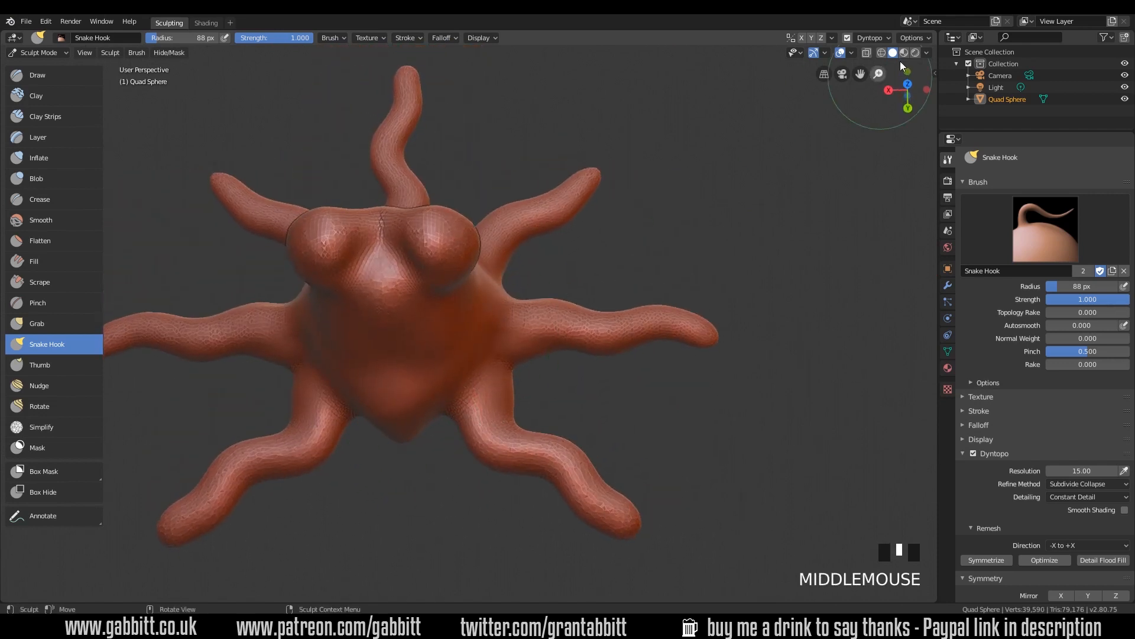
Step: Pull the rear central bulge out from above into one long, wavy tentacle
left_click(908, 84)
mouse_move(527, 189)
left_mouse_down()
mouse_move(535, 151)
mouse_move(510, 118)
mouse_move(538, 54)
left_mouse_up()
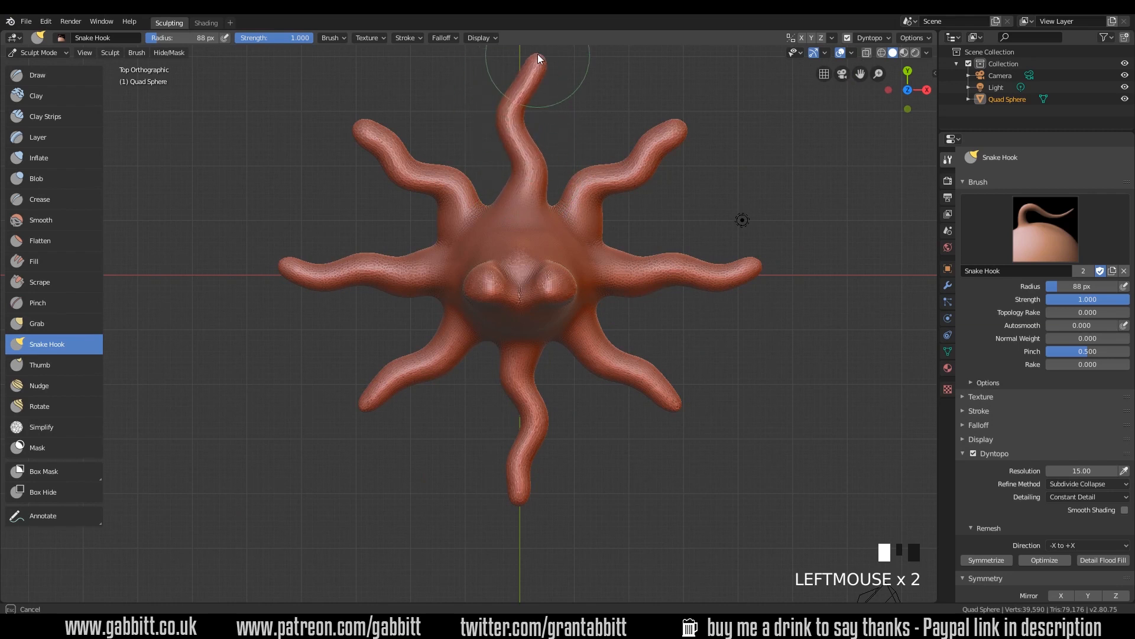
mouse_move(686, 278)
middle_mouse_down()
mouse_move(737, 437)
mouse_move(804, 364)
mouse_move(841, 366)
mouse_move(803, 347)
mouse_move(613, 321)
mouse_move(741, 319)
mouse_move(697, 354)
mouse_move(663, 347)
mouse_move(650, 319)
middle_mouse_up()
Step: Set the Snake Hook radius to 161 px and adjust the side tentacles where they join the lower body
mouse_move(571, 127)
middle_mouse_down()
mouse_move(609, 270)
mouse_move(610, 248)
middle_mouse_up()
middle_click_drag(641, 203, 605, 200)
key("f")
left_click(634, 183)
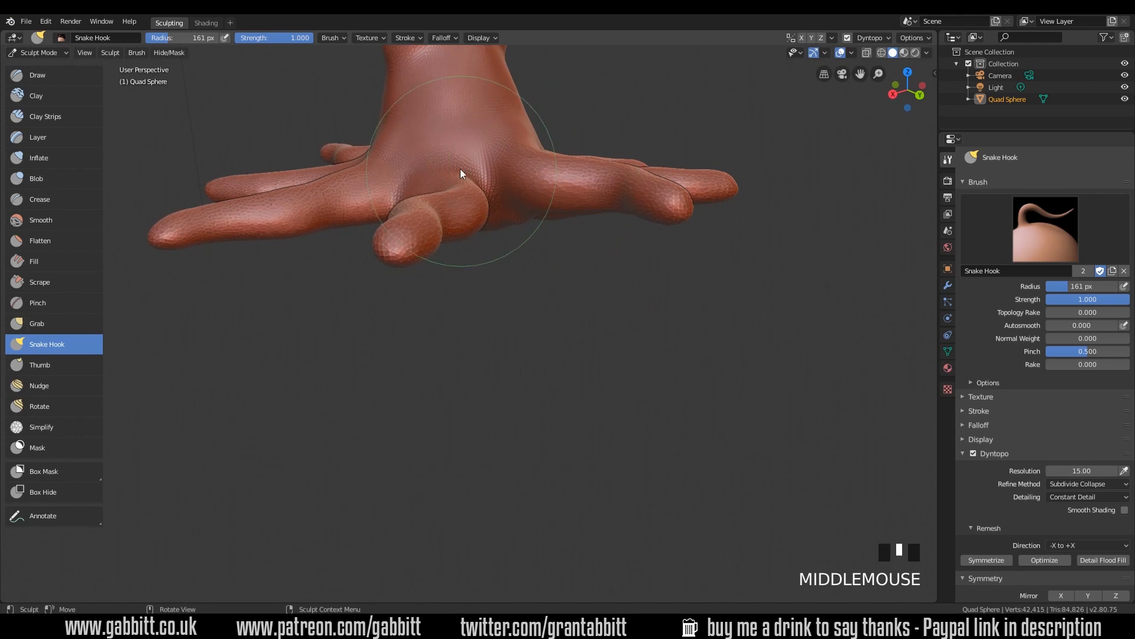
left_click(541, 172)
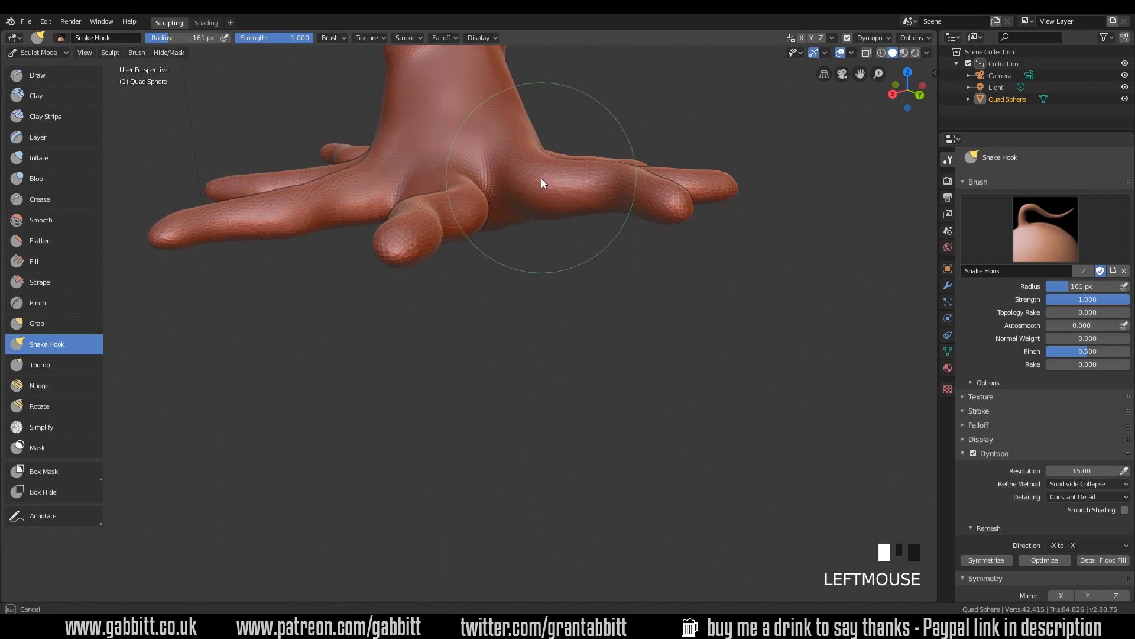
mouse_move(622, 179)
left_mouse_down()
mouse_move(689, 211)
mouse_move(612, 178)
left_mouse_up()
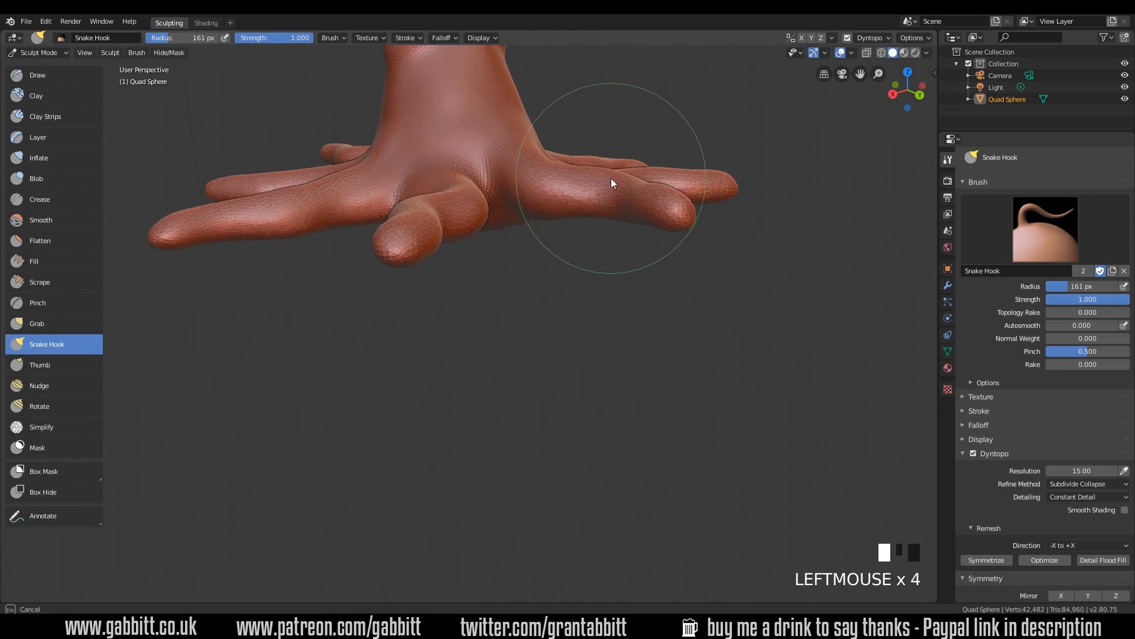
left_click_drag(506, 164, 527, 158)
Step: Reshape the tentacle bases around the other sides of the body with Snake Hook and smooth one of the joins
mouse_move(527, 159)
middle_mouse_down()
mouse_move(606, 248)
mouse_move(371, 198)
mouse_move(294, 200)
middle_mouse_up()
left_click_drag(294, 200, 240, 196)
mouse_move(413, 248)
middle_mouse_down()
mouse_move(520, 253)
mouse_move(507, 200)
middle_mouse_up()
left_click_drag(507, 201, 506, 198)
mouse_move(506, 198)
middle_mouse_down()
mouse_move(632, 250)
mouse_move(691, 245)
middle_mouse_up()
left_click_drag(689, 243, 691, 261)
mouse_move(691, 260)
middle_mouse_down()
mouse_move(645, 311)
mouse_move(619, 318)
middle_mouse_up()
left_click(434, 250, "shift")
Step: Nudge the remaining tentacles with short Snake Hook strokes, refining the upper side of one side tentacle
mouse_move(434, 251)
middle_mouse_down()
mouse_move(512, 335)
mouse_move(520, 375)
mouse_move(477, 393)
middle_mouse_up()
left_click_drag(476, 393, 607, 405)
mouse_move(607, 406)
middle_mouse_down()
mouse_move(657, 373)
mouse_move(636, 359)
mouse_move(653, 364)
middle_mouse_up()
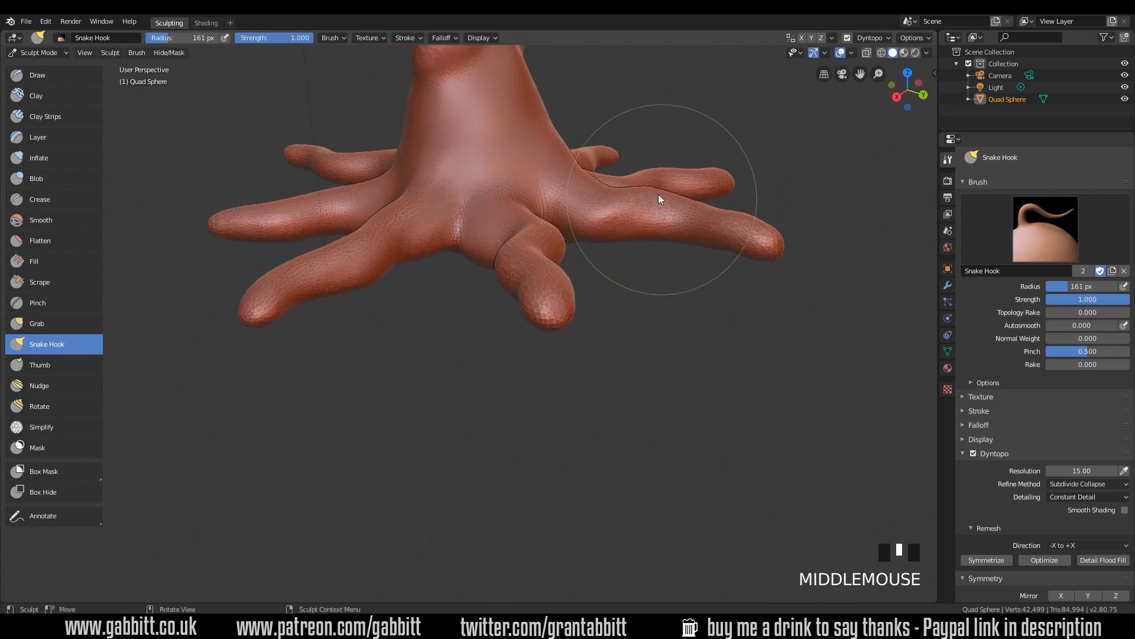
left_click(648, 191)
left_click(648, 191)
left_click(648, 193)
left_click(647, 193)
left_click_drag(647, 194, 665, 197)
middle_click_drag(666, 198, 562, 339)
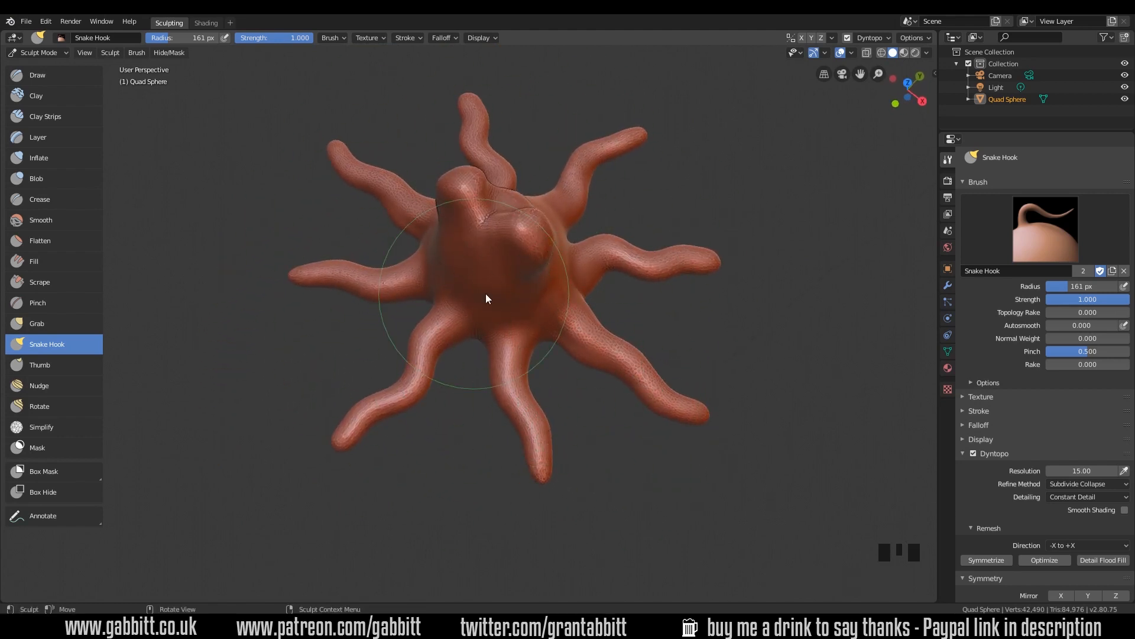
Step: Set the Snake Hook radius to 210 px, undo the one-sided face stroke and enable X mirror symmetry
middle_click_drag(522, 304, 549, 281)
mouse_move(550, 281)
middle_mouse_down("shift")
mouse_move(566, 258)
mouse_move(559, 301)
mouse_move(538, 289)
middle_mouse_up("shift")
key("f")
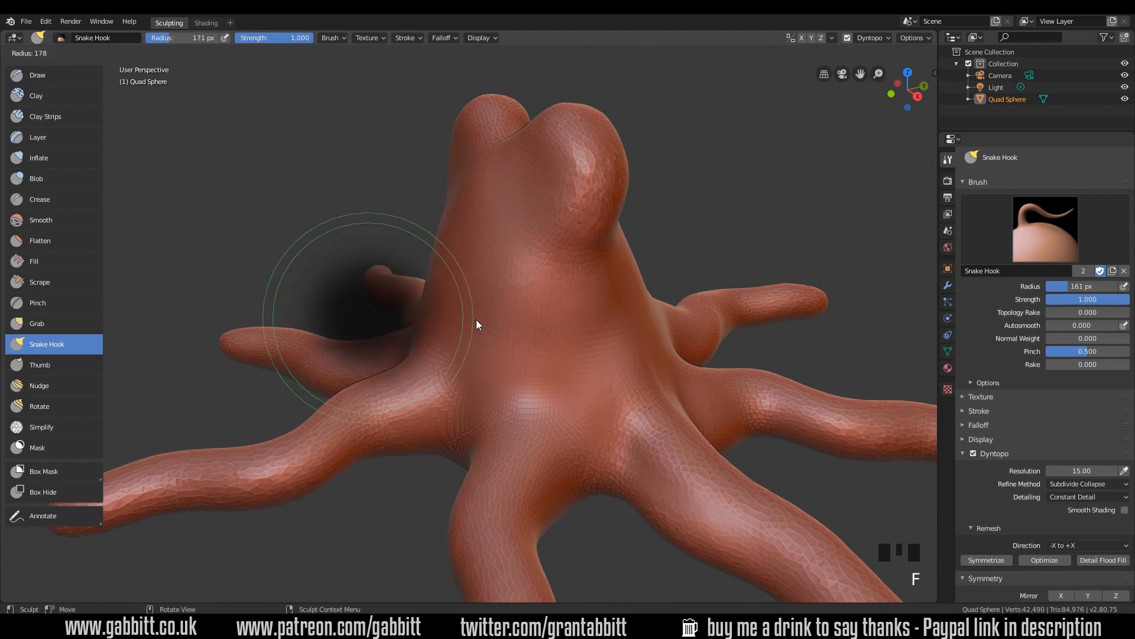
left_click(450, 313)
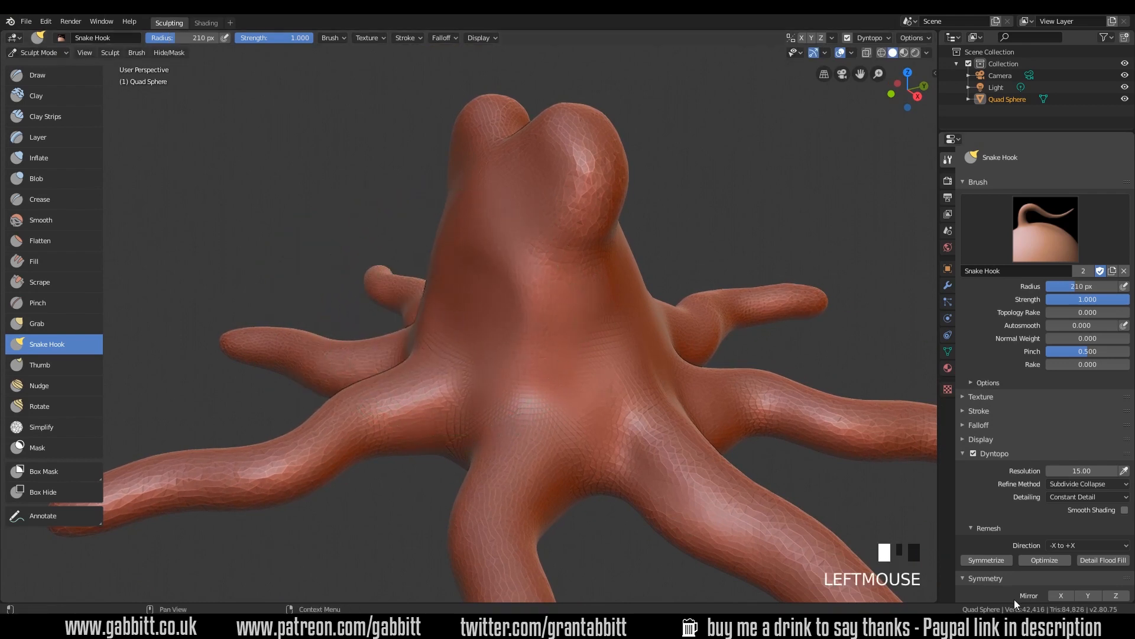
key("ctrl+z")
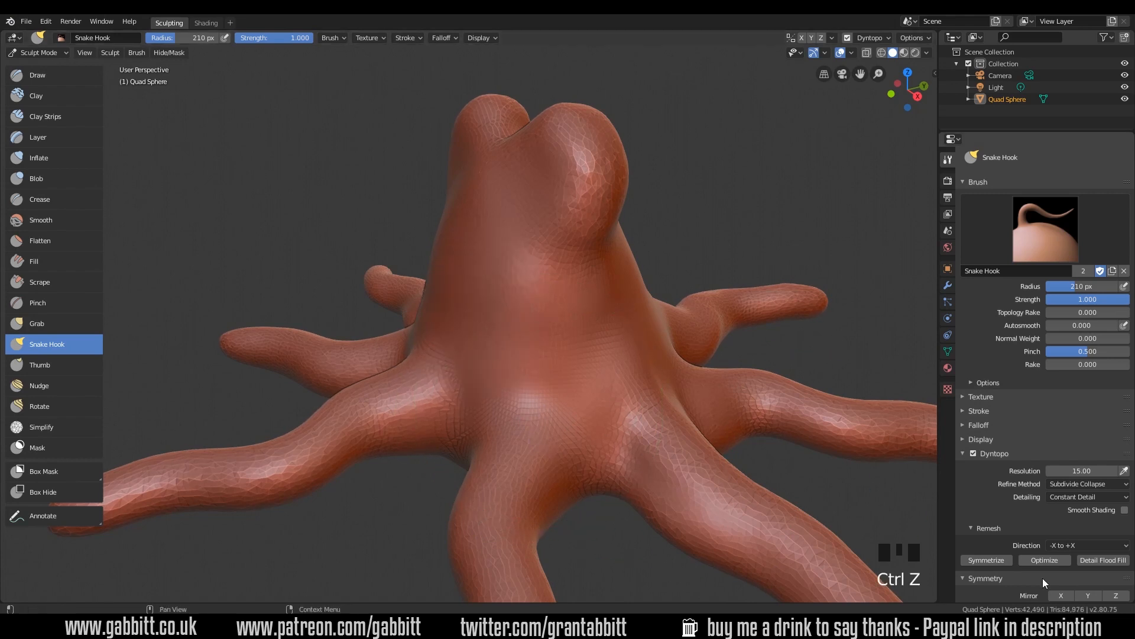
left_click(1061, 594)
Step: Sculpt a mirrored mouth hollow into the front of the body with Snake Hook, leaving an overhanging nose above it
middle_click_drag(580, 414, 456, 346)
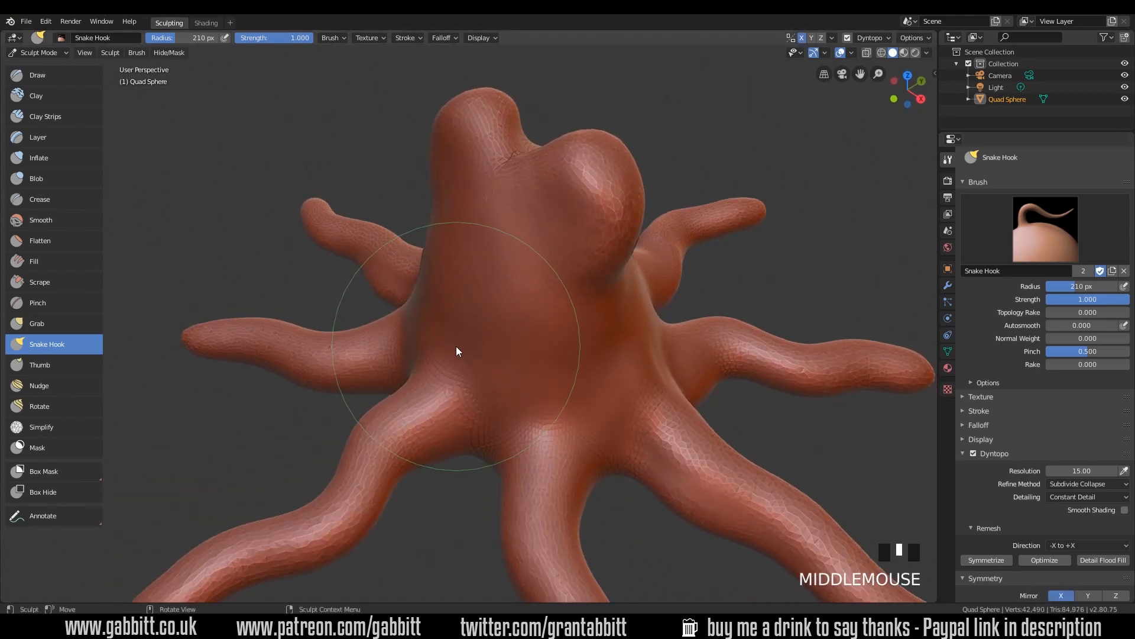
mouse_move(456, 338)
left_mouse_down()
mouse_move(499, 327)
mouse_move(535, 352)
left_mouse_up()
mouse_move(535, 353)
middle_mouse_down()
mouse_move(637, 357)
mouse_move(654, 339)
mouse_move(549, 311)
mouse_move(562, 200)
middle_mouse_up()
mouse_move(562, 201)
left_mouse_down()
mouse_move(563, 212)
mouse_move(521, 205)
mouse_move(521, 220)
left_mouse_up()
left_click_drag(624, 249, 623, 235)
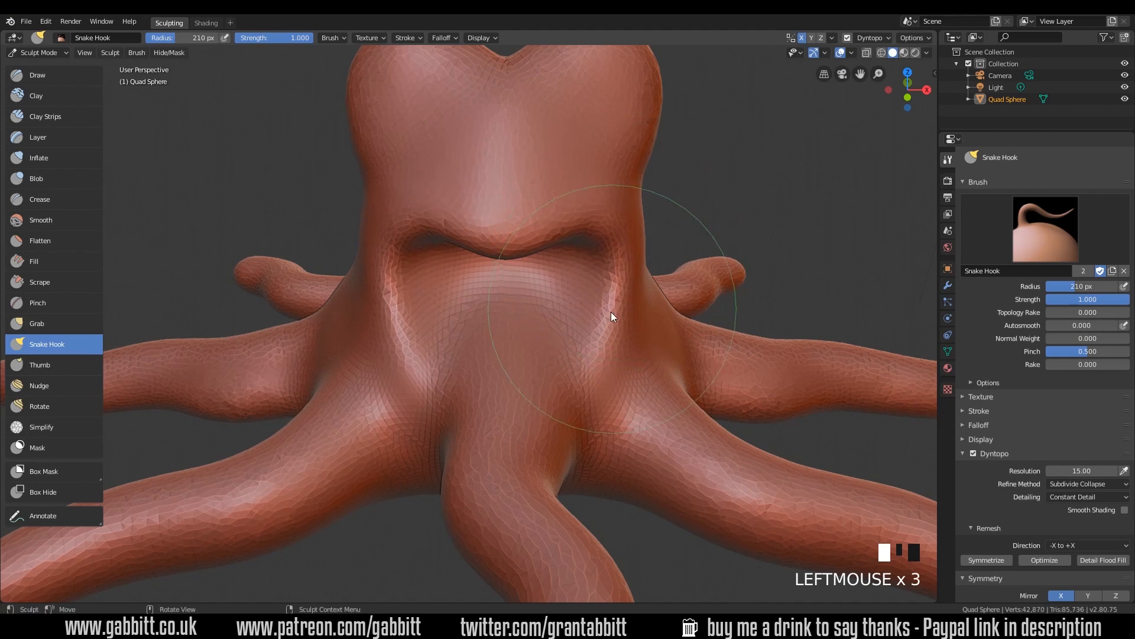
left_click_drag(608, 314, 618, 321)
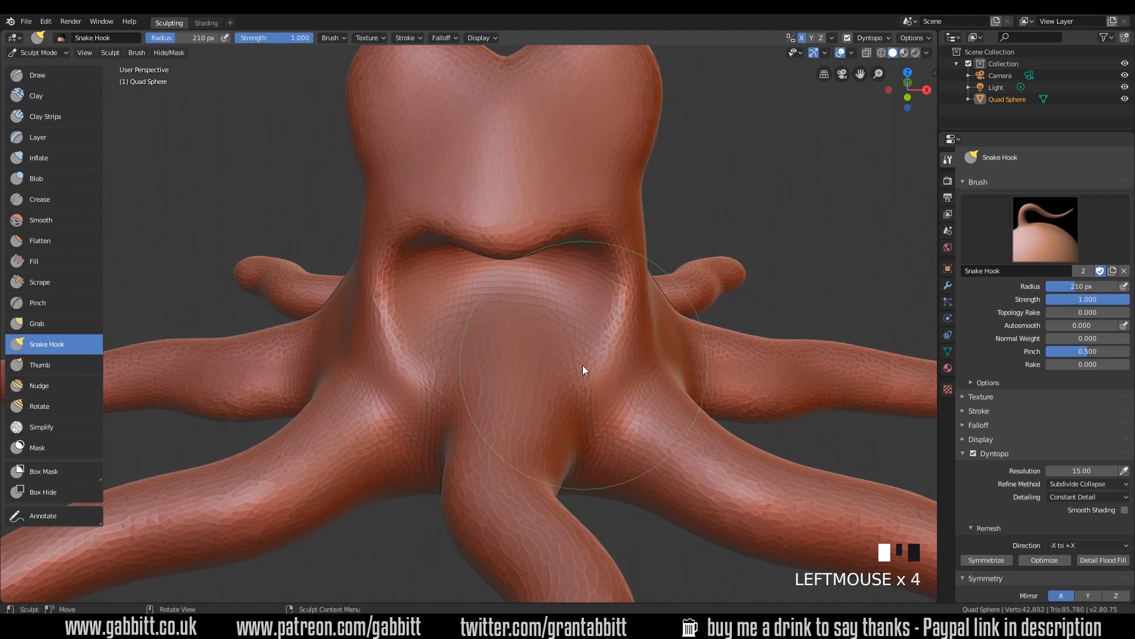
mouse_move(517, 372)
left_mouse_down()
mouse_move(517, 357)
mouse_move(587, 357)
mouse_move(589, 330)
left_mouse_up()
Step: Pull up a protruding lower lip along the mouth hollow with Snake Hook and smooth the area below it
mouse_move(569, 336)
middle_mouse_down()
mouse_move(678, 342)
mouse_move(651, 384)
mouse_move(619, 360)
middle_mouse_up()
left_click_drag(602, 381, 585, 388)
mouse_move(586, 388)
middle_mouse_down()
mouse_move(549, 392)
mouse_move(650, 404)
mouse_move(619, 372)
mouse_move(550, 446)
middle_mouse_up()
left_click_drag(550, 446, 603, 436)
mouse_move(603, 436)
middle_mouse_down()
mouse_move(626, 480)
mouse_move(586, 500)
mouse_move(573, 479)
middle_mouse_up()
mouse_move(572, 479)
left_mouse_down("shift")
mouse_move(549, 459)
mouse_move(606, 457)
left_mouse_up("shift")
mouse_move(606, 456)
middle_mouse_down()
mouse_move(651, 470)
mouse_move(661, 431)
mouse_move(680, 471)
mouse_move(687, 438)
mouse_move(545, 412)
mouse_move(539, 364)
mouse_move(544, 403)
mouse_move(579, 326)
mouse_move(552, 322)
middle_mouse_up()
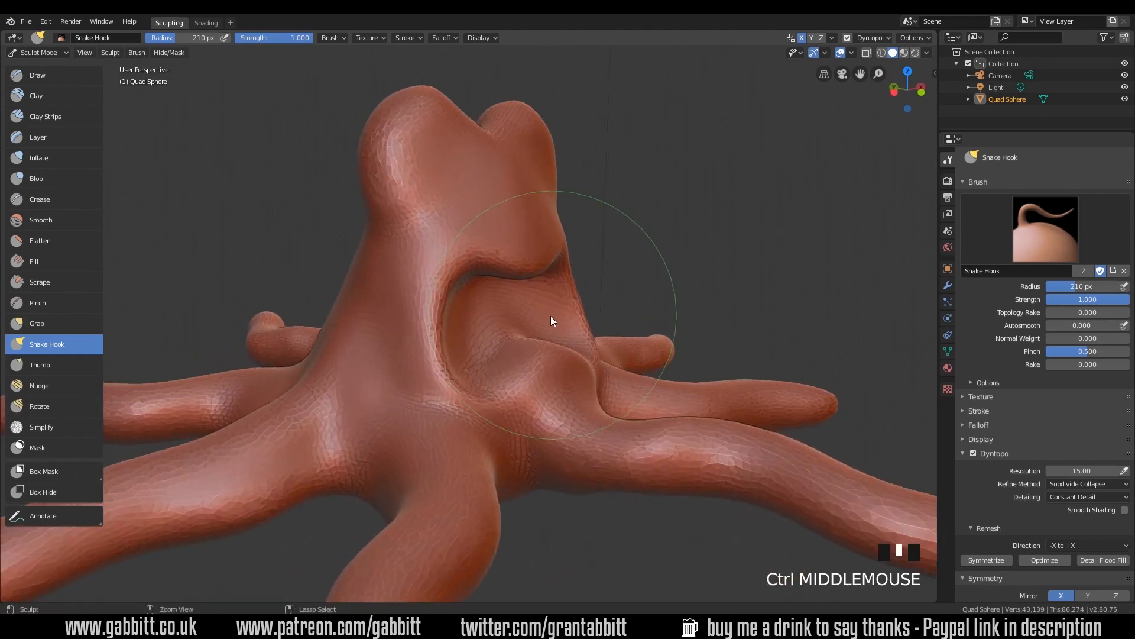
left_click_drag(489, 393, 489, 375)
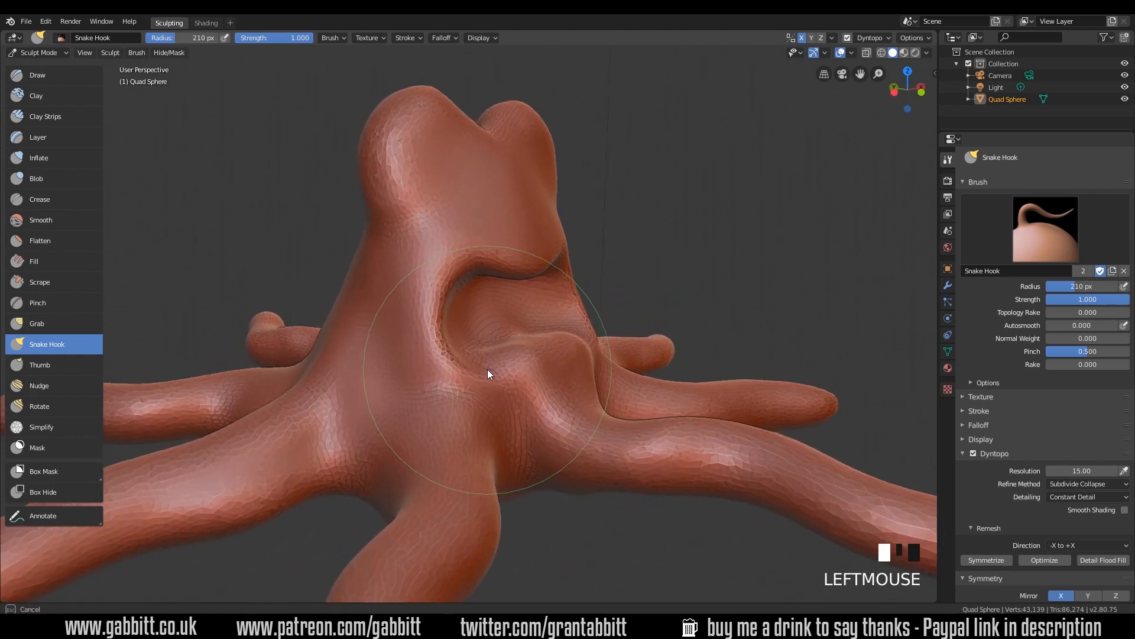
left_click_drag(556, 360, 554, 350)
mouse_move(553, 348)
middle_mouse_down()
mouse_move(595, 349)
mouse_move(545, 342)
mouse_move(615, 378)
middle_mouse_up()
Step: Refine the mouth corners, cheek edges and lower lip from several angles with Snake Hook
mouse_move(614, 447)
middle_mouse_down()
mouse_move(646, 431)
mouse_move(609, 330)
middle_mouse_up()
left_click_drag(609, 330, 623, 246)
mouse_move(623, 246)
middle_mouse_down()
mouse_move(651, 271)
mouse_move(462, 260)
middle_mouse_up()
mouse_move(463, 262)
left_mouse_down()
mouse_move(439, 240)
mouse_move(450, 242)
left_mouse_up()
left_click_drag(416, 390, 399, 392)
mouse_move(400, 393)
middle_mouse_down()
mouse_move(617, 413)
mouse_move(649, 402)
middle_mouse_up()
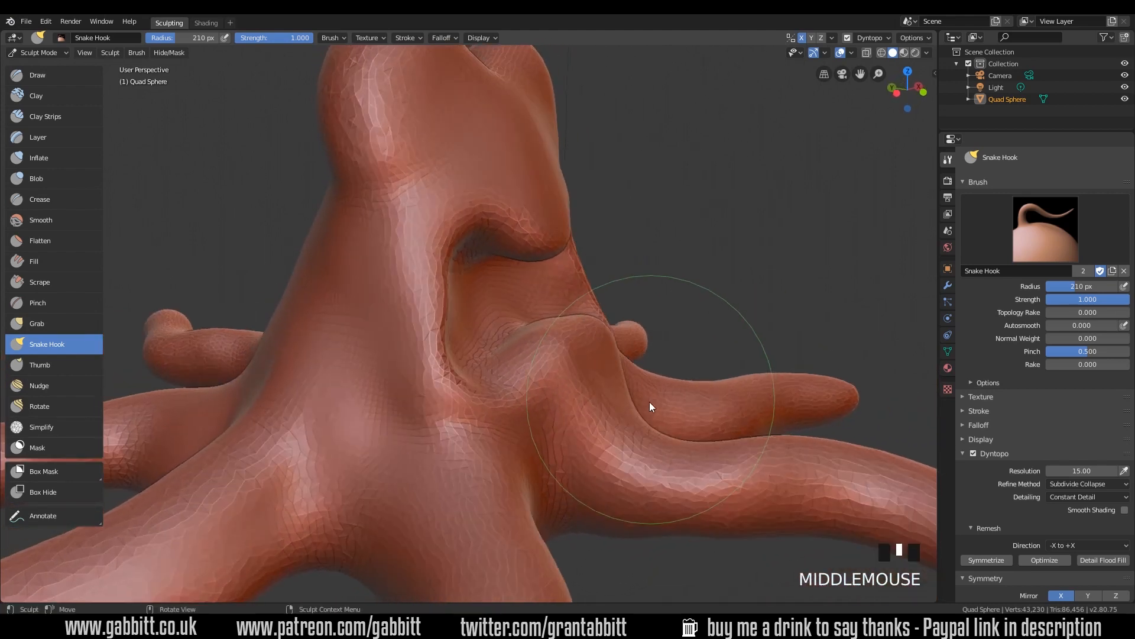
mouse_move(707, 404)
left_mouse_down()
mouse_move(687, 456)
mouse_move(689, 446)
mouse_move(640, 455)
left_mouse_up()
mouse_move(640, 455)
middle_mouse_down()
mouse_move(653, 422)
mouse_move(630, 407)
middle_mouse_up()
left_click_drag(631, 407, 615, 407)
mouse_move(615, 406)
middle_mouse_down()
mouse_move(780, 404)
mouse_move(762, 398)
mouse_move(699, 497)
mouse_move(559, 461)
mouse_move(684, 463)
mouse_move(627, 444)
middle_mouse_up()
mouse_move(553, 430)
middle_mouse_down("ctrl")
mouse_move(544, 393)
mouse_move(531, 392)
middle_mouse_up("ctrl")
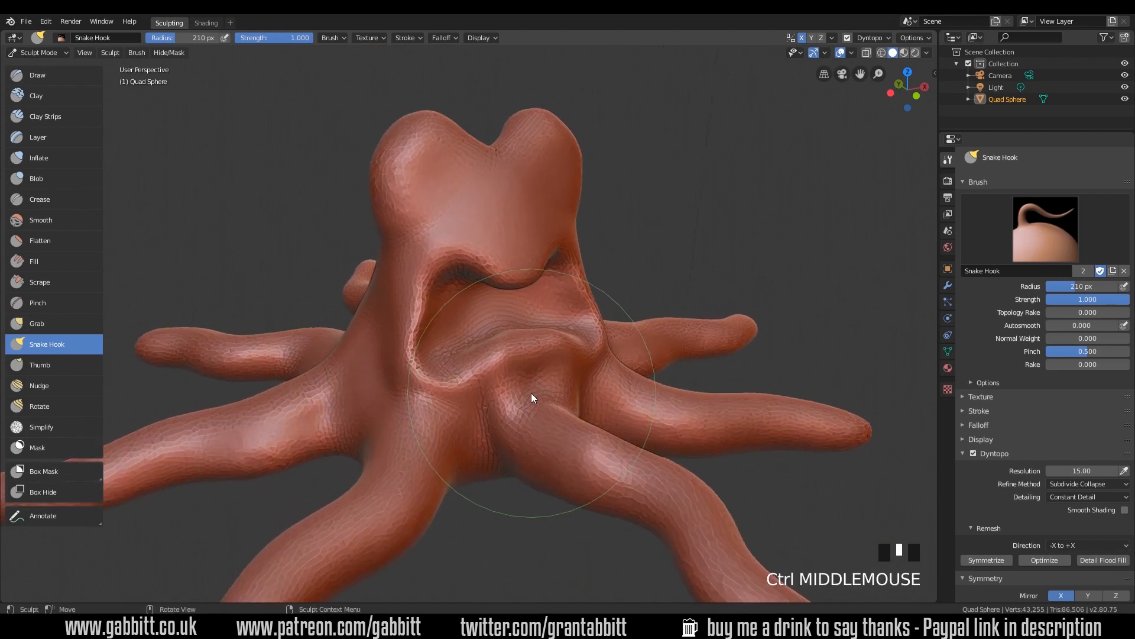
Step: Reduce the brush radius to 76 px and smooth the chin area beneath the lower lip
key("f")
left_click(487, 426, "shift")
left_click(487, 425, "shift")
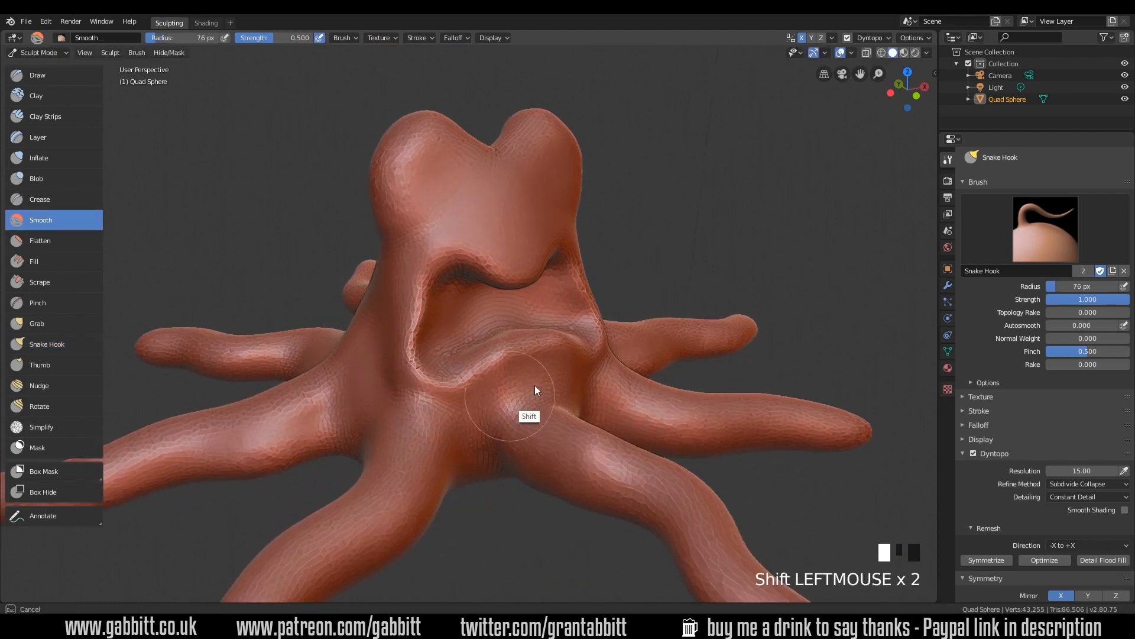
mouse_move(614, 412)
middle_mouse_down()
mouse_move(662, 424)
mouse_move(627, 374)
middle_mouse_up()
Step: Set the Snake Hook radius to 144 px, push the two head bulges inward and smooth their tops
mouse_move(786, 516)
middle_mouse_down()
mouse_move(633, 356)
mouse_move(587, 349)
mouse_move(594, 356)
mouse_move(590, 343)
middle_mouse_up()
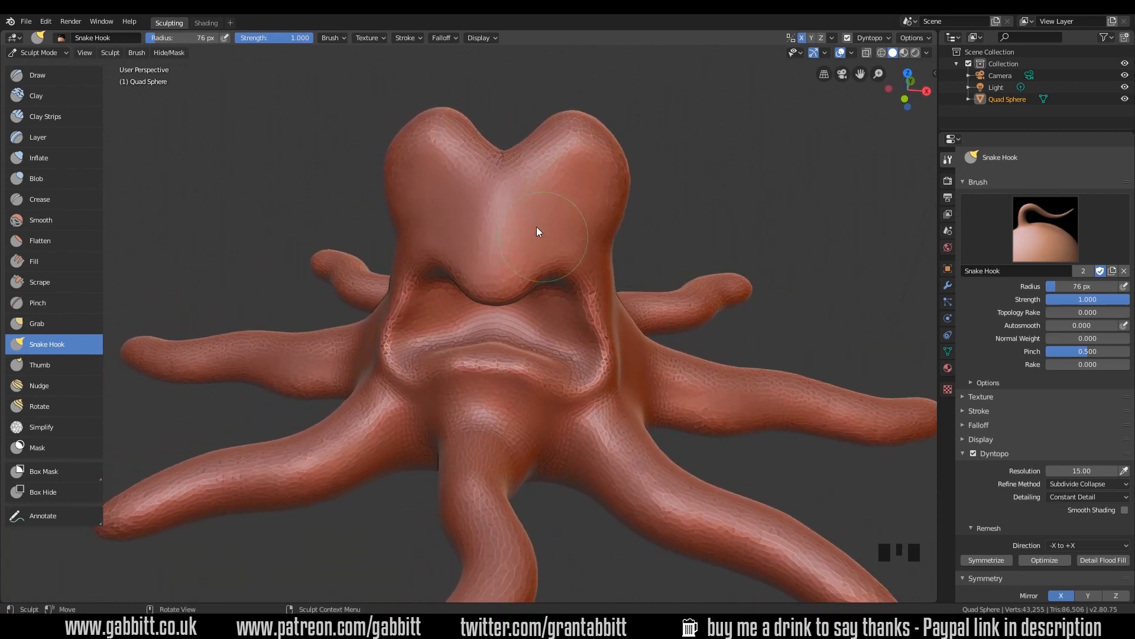
mouse_move(628, 182)
middle_mouse_down()
mouse_move(637, 163)
mouse_move(625, 154)
middle_mouse_up()
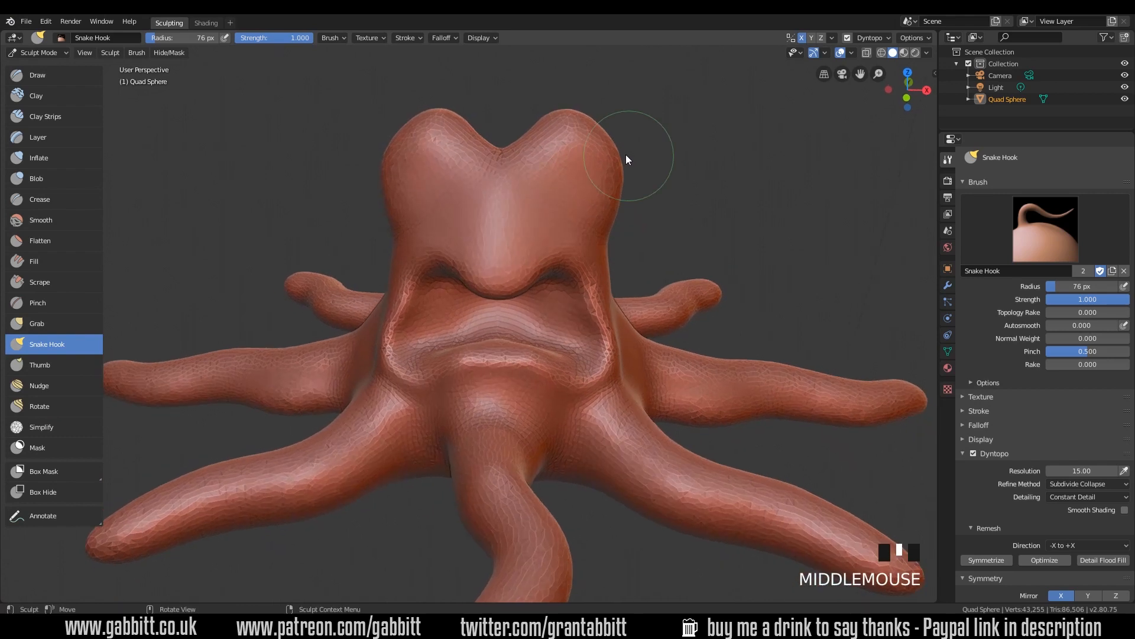
key("f")
left_click(601, 134)
mouse_move(601, 134)
left_mouse_down()
mouse_move(615, 131)
mouse_move(549, 123)
left_mouse_up()
mouse_move(623, 149)
left_mouse_down()
mouse_move(597, 127)
mouse_move(588, 169)
mouse_move(593, 137)
left_mouse_up()
left_click_drag(593, 137, 580, 133, "shift")
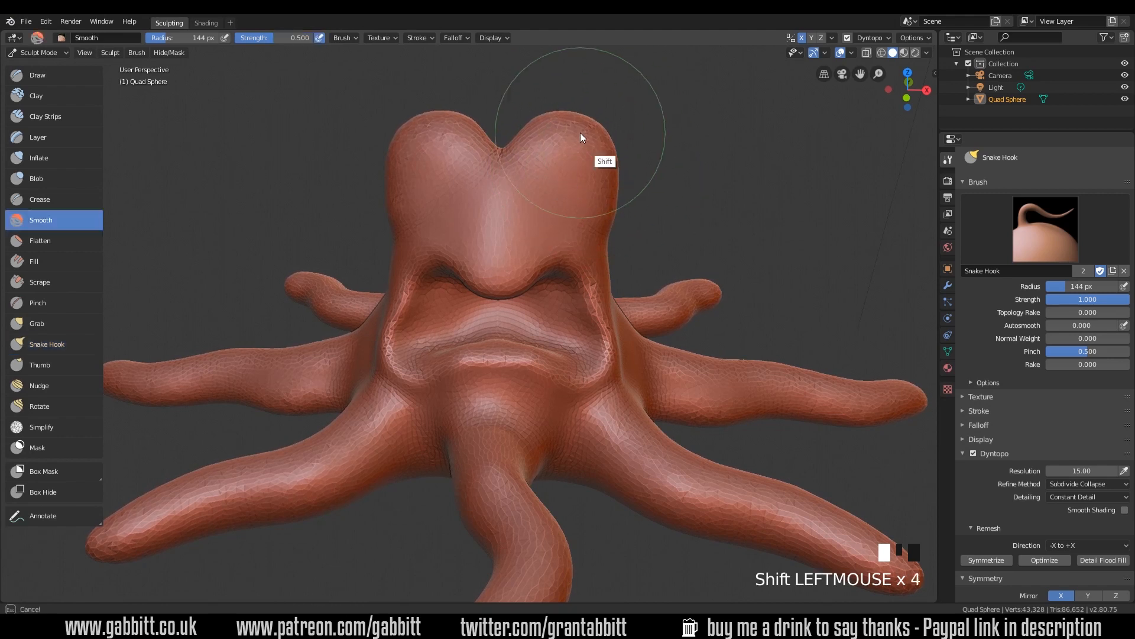
Step: Set the Snake Hook radius to 208 px, reshape the head bulges from the side and smooth them
mouse_move(704, 211)
middle_mouse_down()
mouse_move(609, 231)
mouse_move(567, 217)
mouse_move(562, 196)
middle_mouse_up()
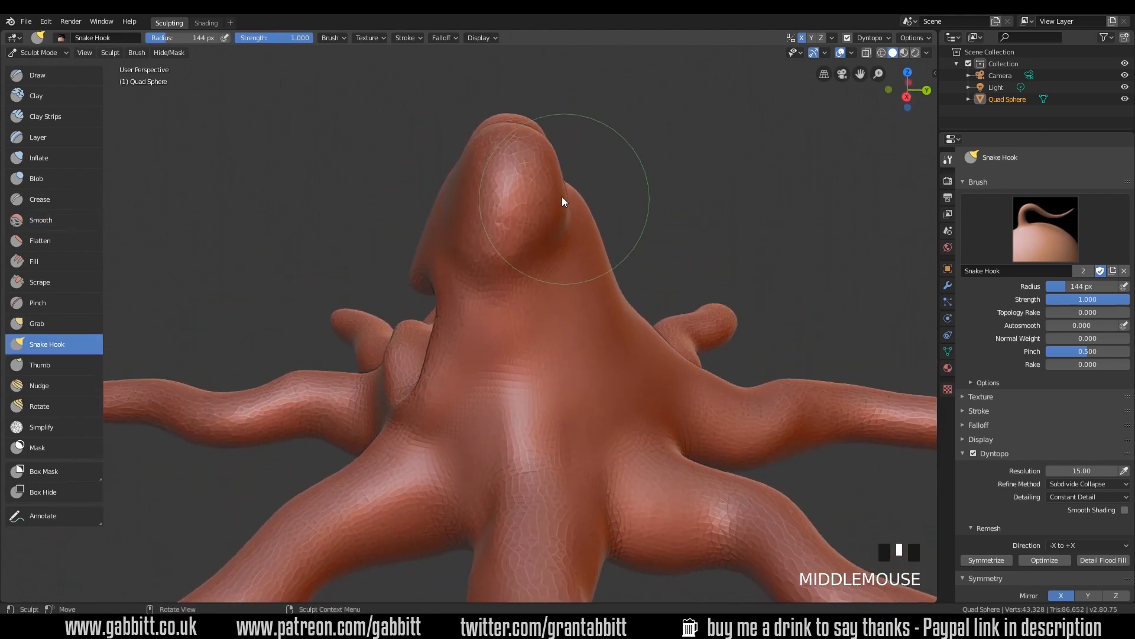
key("f")
left_click(526, 143)
mouse_move(521, 139)
left_mouse_down()
mouse_move(507, 136)
mouse_move(514, 203)
mouse_move(502, 203)
mouse_move(555, 185)
left_mouse_up()
mouse_move(555, 185)
middle_mouse_down()
mouse_move(570, 168)
mouse_move(645, 171)
mouse_move(602, 183)
middle_mouse_up()
left_click_drag(601, 183, 600, 162, "shift")
Step: Carve mirrored eye sockets into the front of the head bulges with the Draw brush subtracting at 79 px radius
middle_click_drag(600, 162, 680, 204)
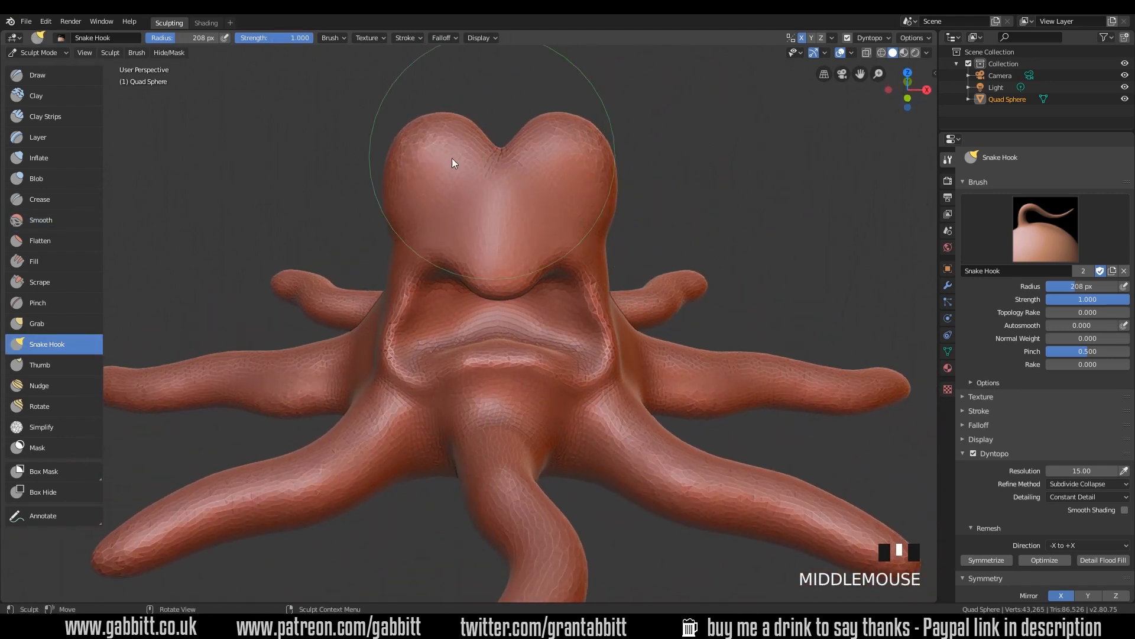
left_click(50, 76)
key("f")
left_click(499, 186)
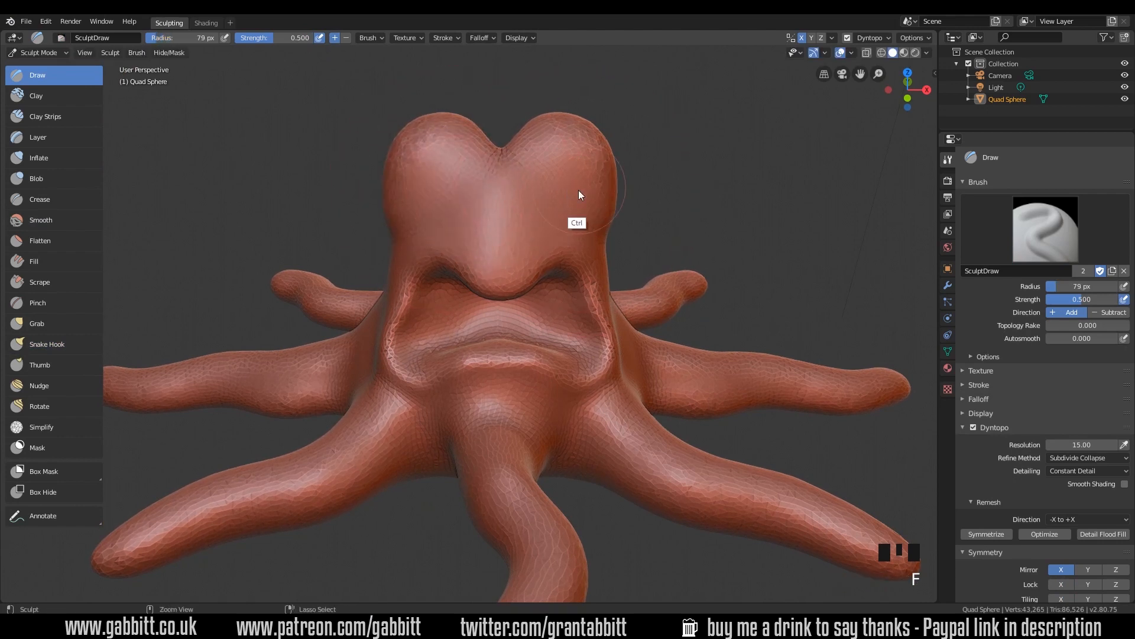
mouse_move(569, 193)
left_mouse_down("ctrl")
mouse_move(576, 160)
mouse_move(565, 165)
left_mouse_up("ctrl")
mouse_move(663, 219)
middle_mouse_down()
mouse_move(584, 226)
mouse_move(683, 223)
mouse_move(652, 223)
middle_mouse_up()
scroll(690, 221, "down", 4)
mouse_move(677, 349)
middle_mouse_down()
mouse_move(612, 356)
mouse_move(649, 329)
mouse_move(732, 331)
mouse_move(606, 342)
mouse_move(631, 340)
mouse_move(618, 349)
middle_mouse_up()
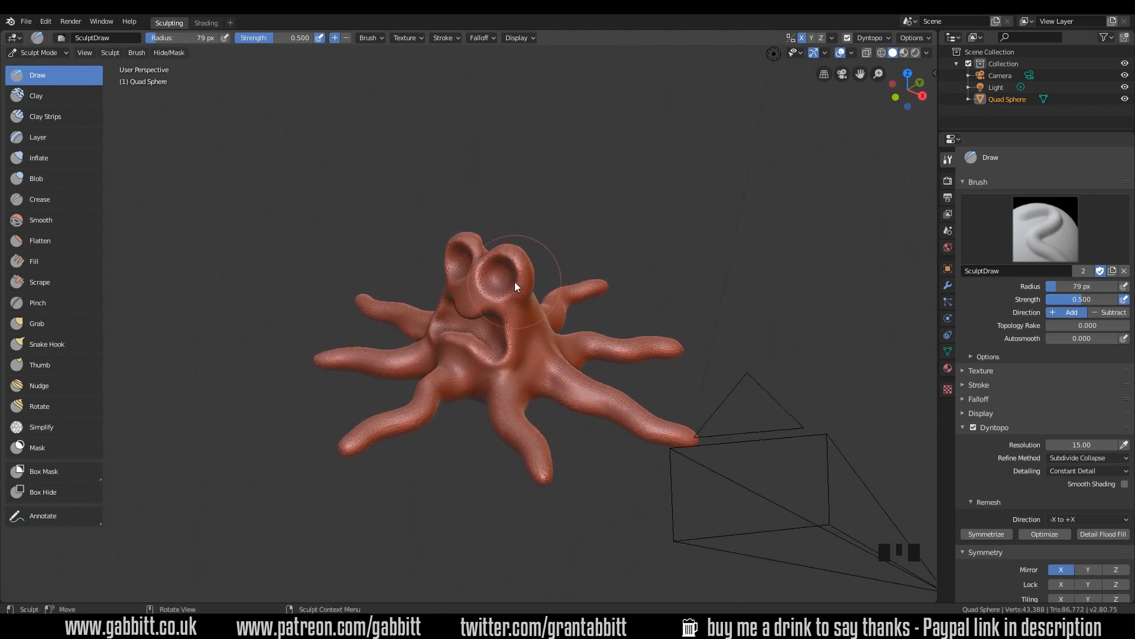
Step: Try to raise eyeballs inside the eye sockets with the Inflate brush, and undo the stroke
mouse_move(516, 269)
middle_mouse_down()
mouse_move(542, 269)
mouse_move(559, 251)
mouse_move(547, 268)
mouse_move(559, 197)
middle_mouse_up()
left_click(65, 158)
mouse_move(559, 197)
left_mouse_down()
mouse_move(554, 214)
mouse_move(565, 190)
left_mouse_up()
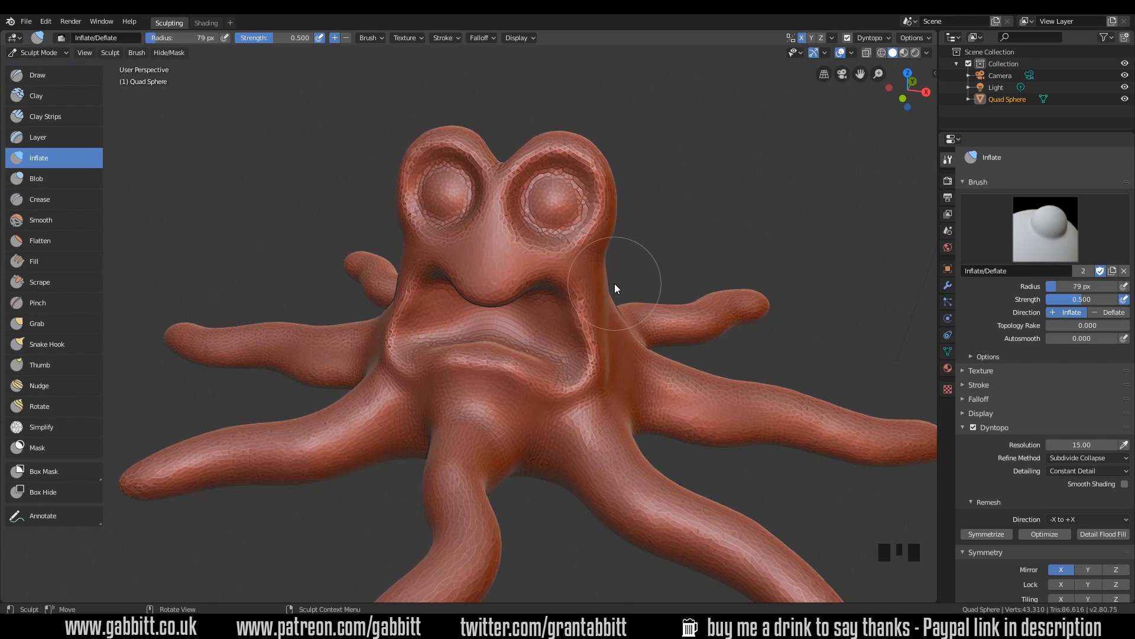
key("ctrl+z")
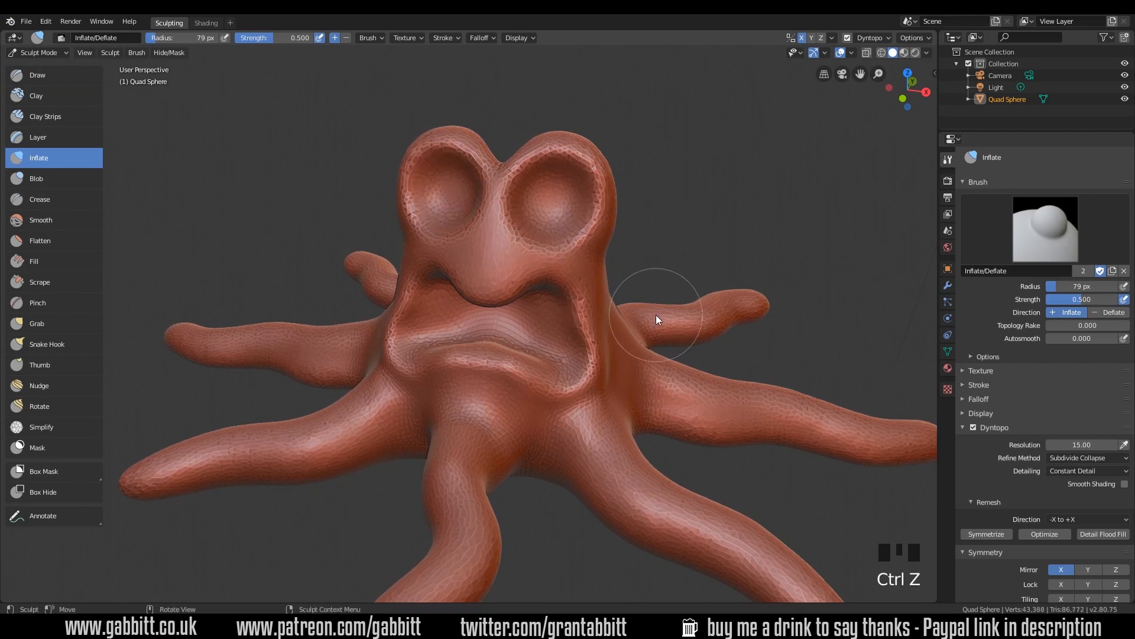
Step: Add the General Layout workspace and switch to it
middle_click_drag(638, 218, 607, 215)
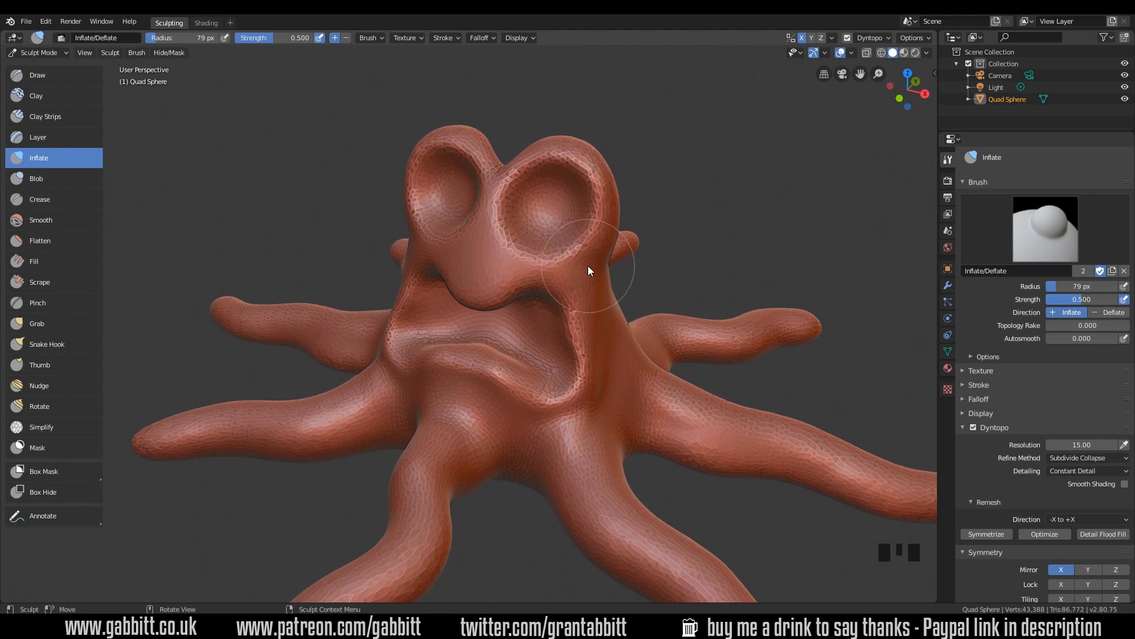
mouse_move(605, 272)
middle_mouse_down()
mouse_move(615, 278)
mouse_move(615, 265)
middle_mouse_up()
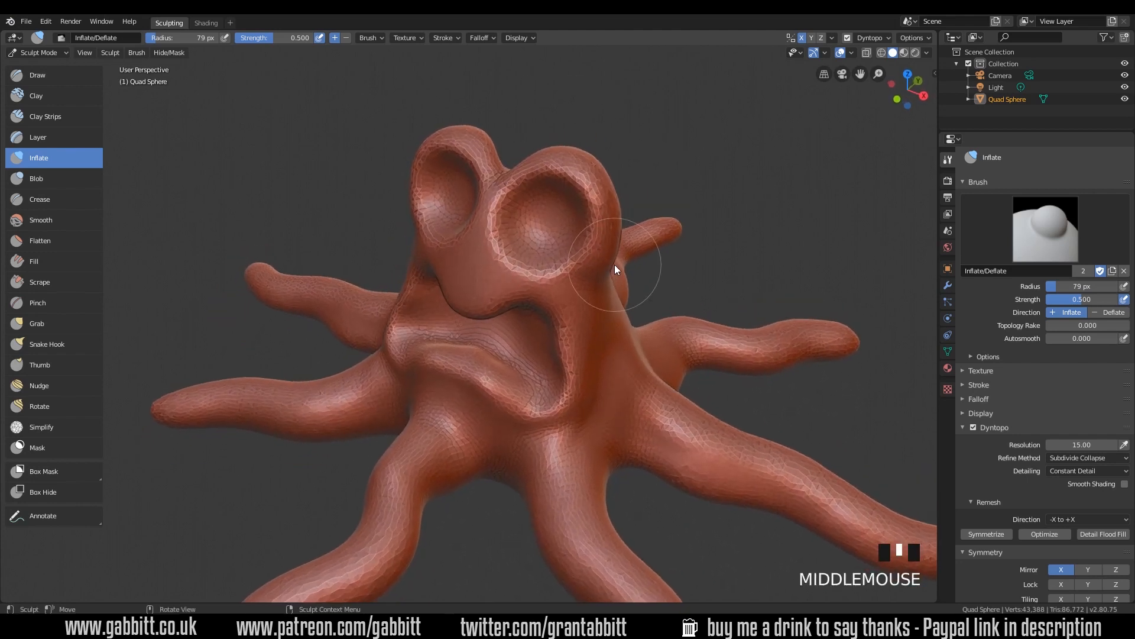
left_click(230, 22)
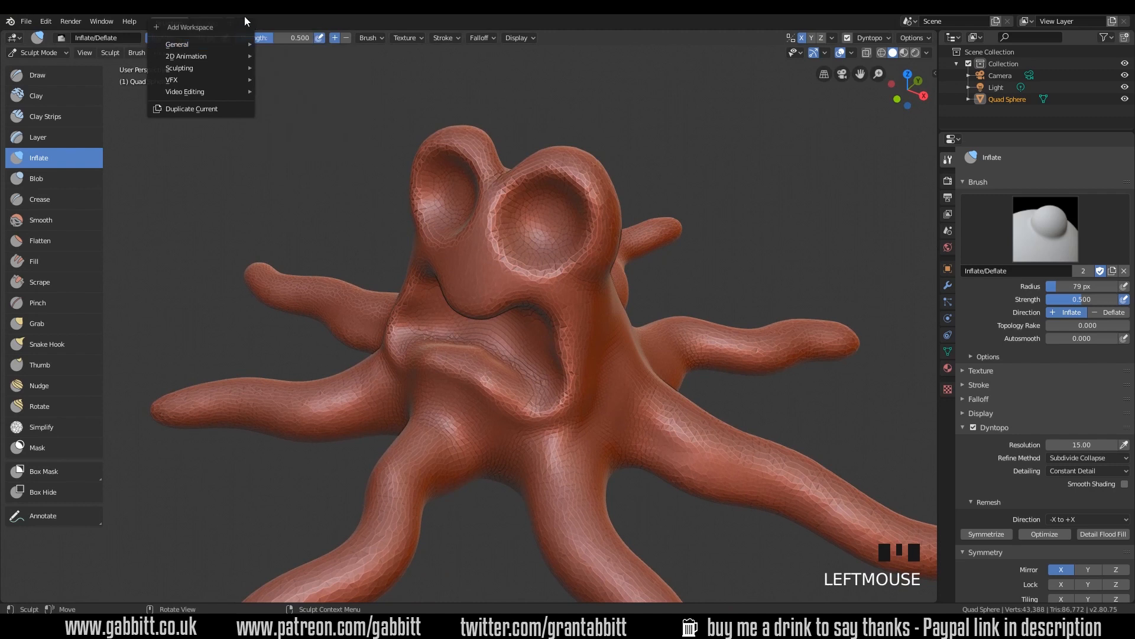
left_click(234, 23)
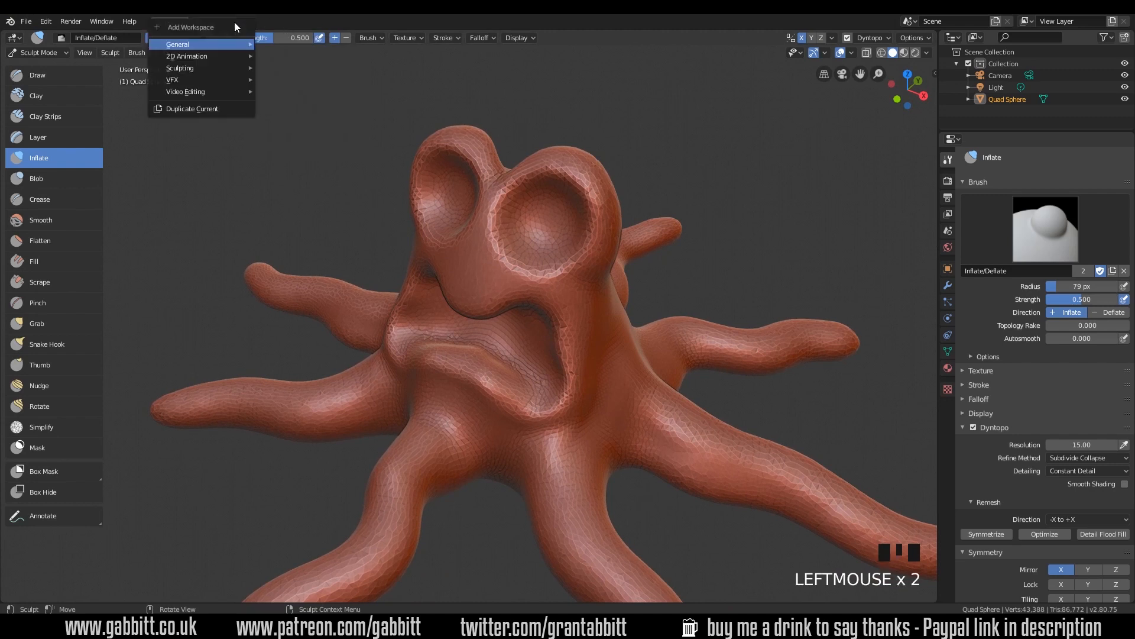
mouse_move(242, 44)
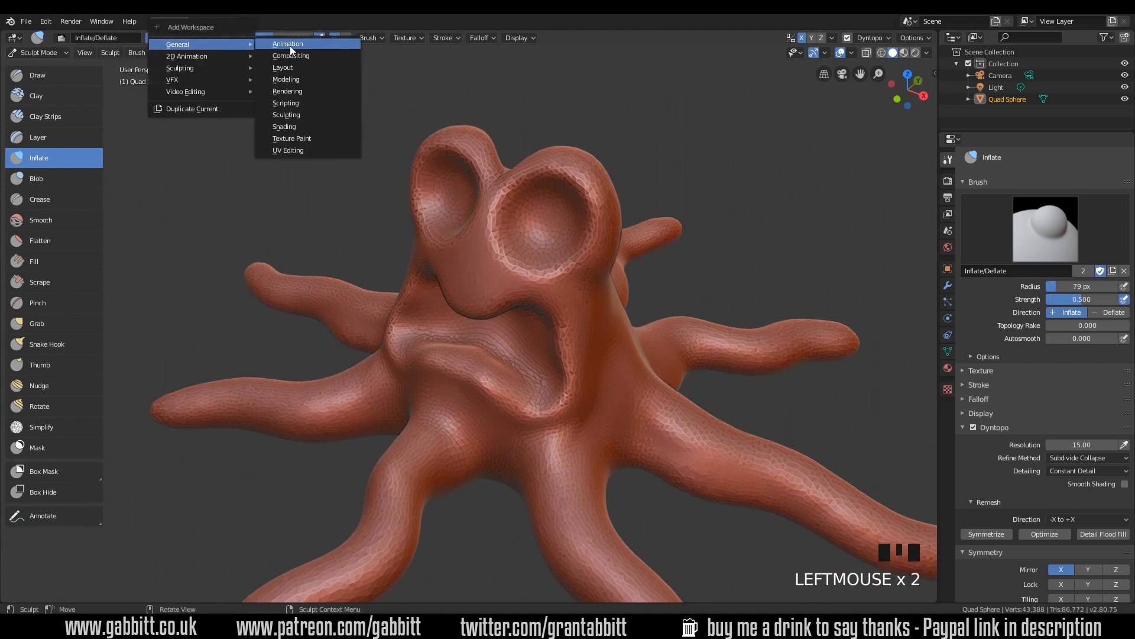
left_click(286, 67)
Step: Place the 3D cursor inside one eye socket and add a UV sphere there for the eyeball
mouse_move(339, 83)
middle_mouse_down()
mouse_move(596, 268)
mouse_move(510, 268)
mouse_move(533, 161)
mouse_move(508, 111)
middle_mouse_up()
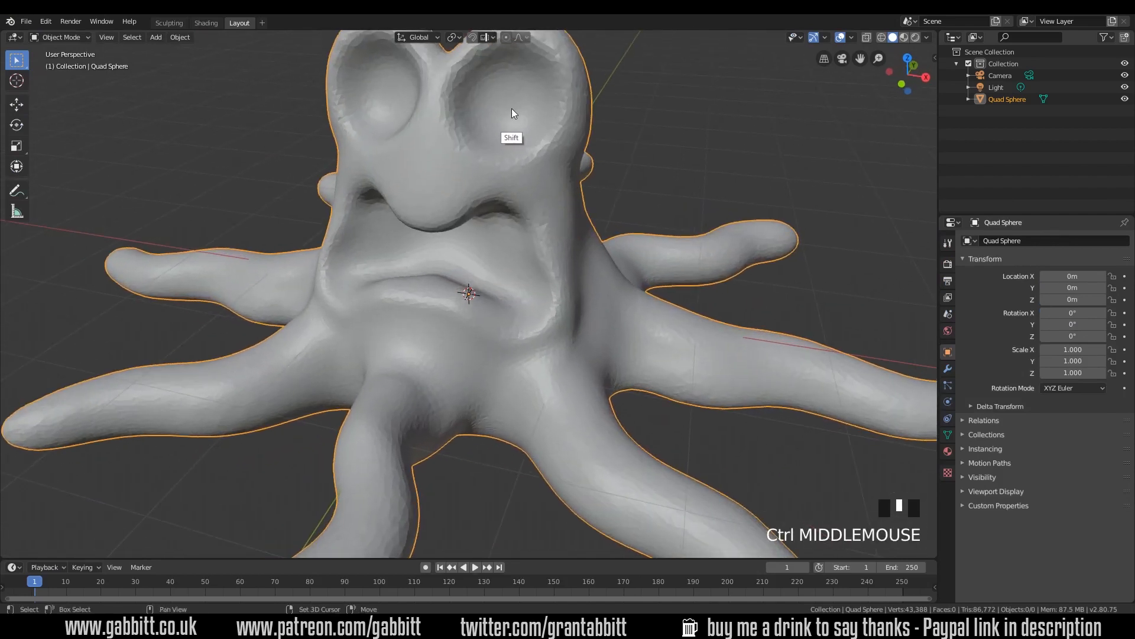
right_click(512, 107, "shift")
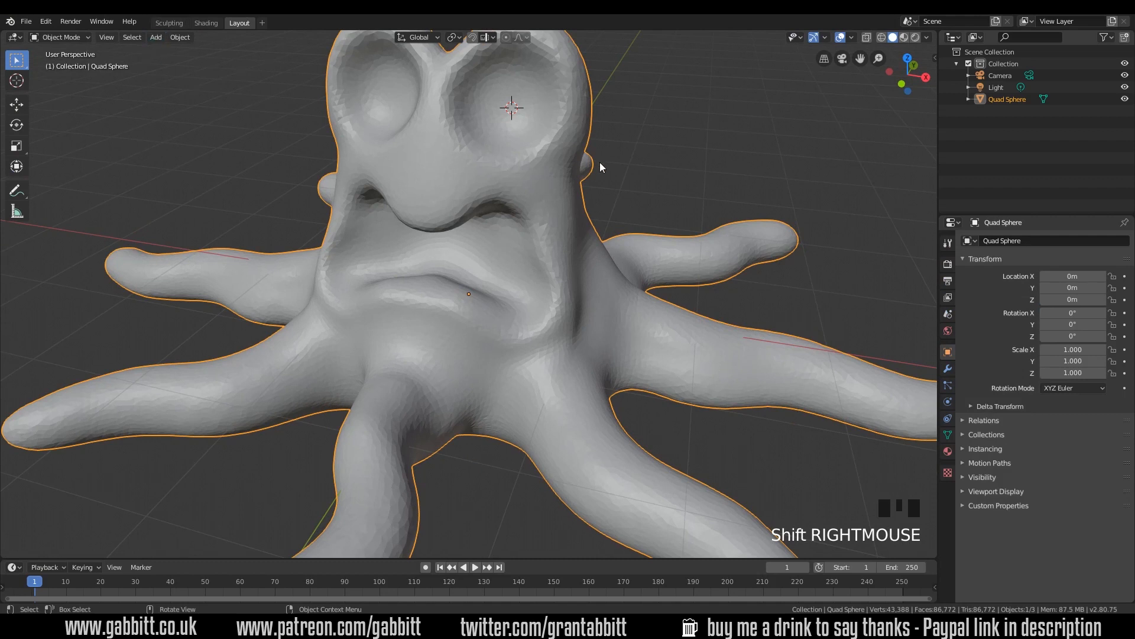
key("shift+a")
mouse_move(602, 156)
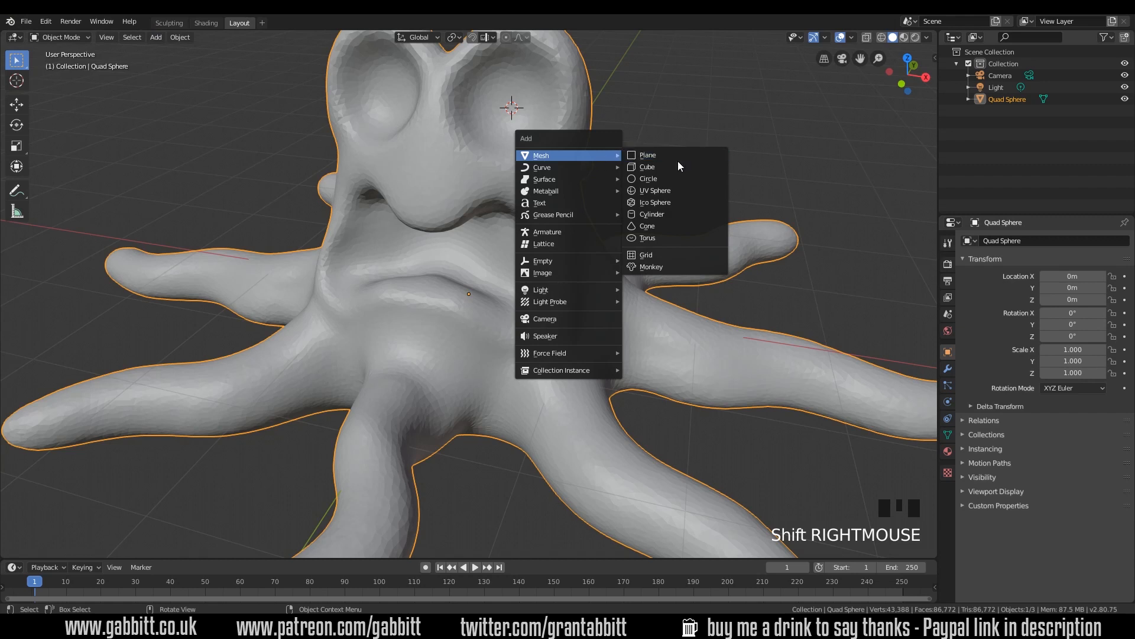
left_click(672, 192)
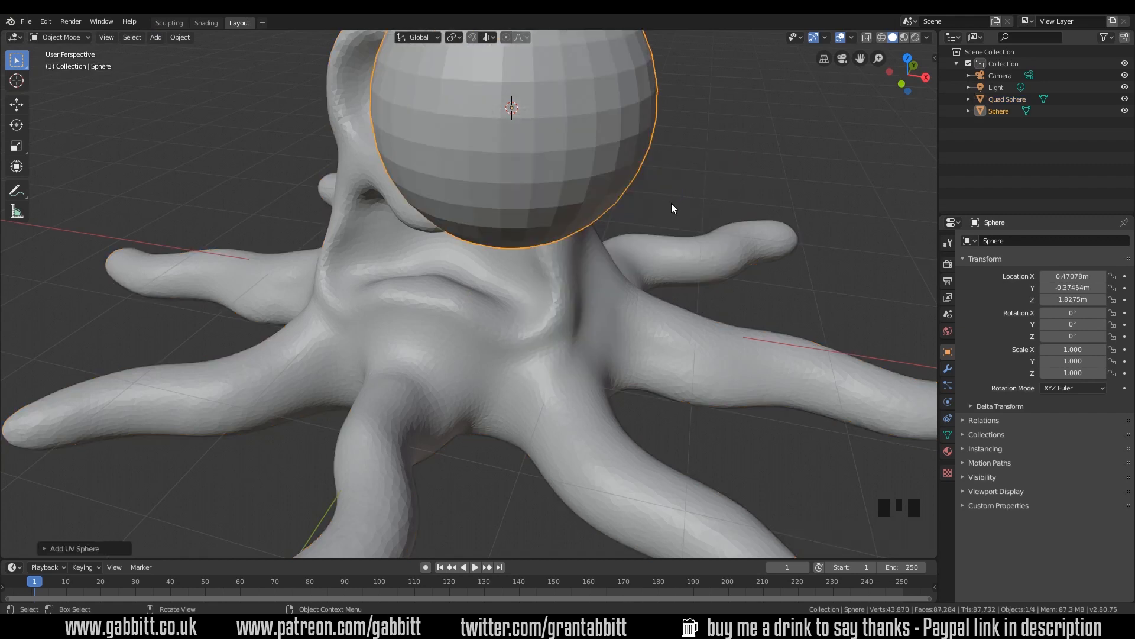
mouse_move(655, 207)
middle_mouse_down()
mouse_move(631, 239)
mouse_move(650, 220)
middle_mouse_up()
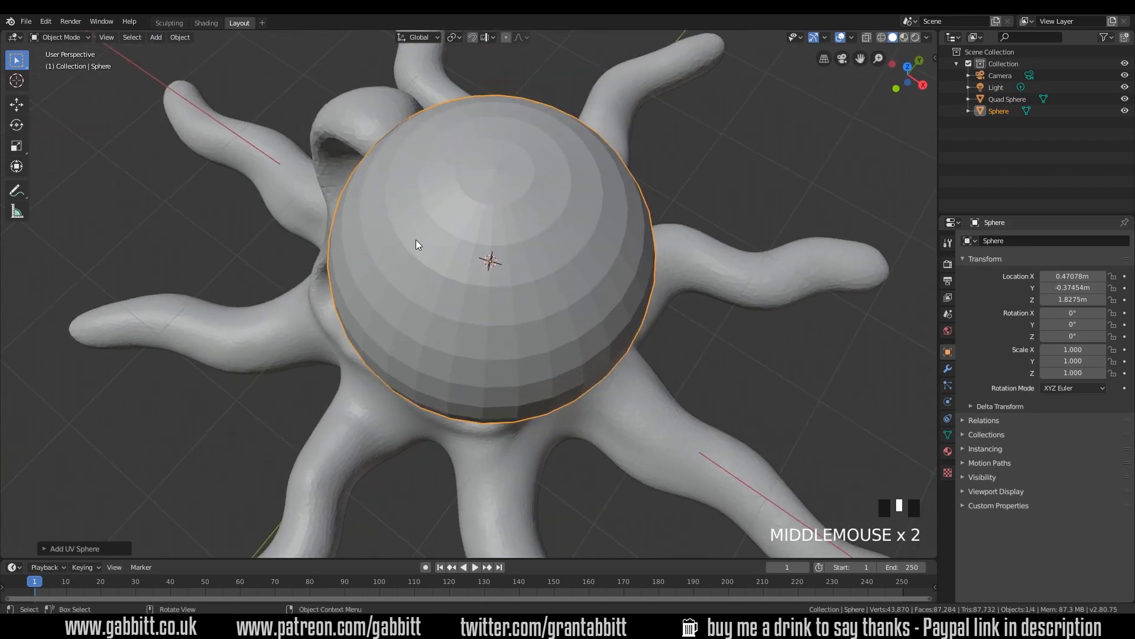
Step: Rotate the eyeball sphere 90° about the X axis and scale it down to about 0.367 to fit the eye socket
type("rx90")
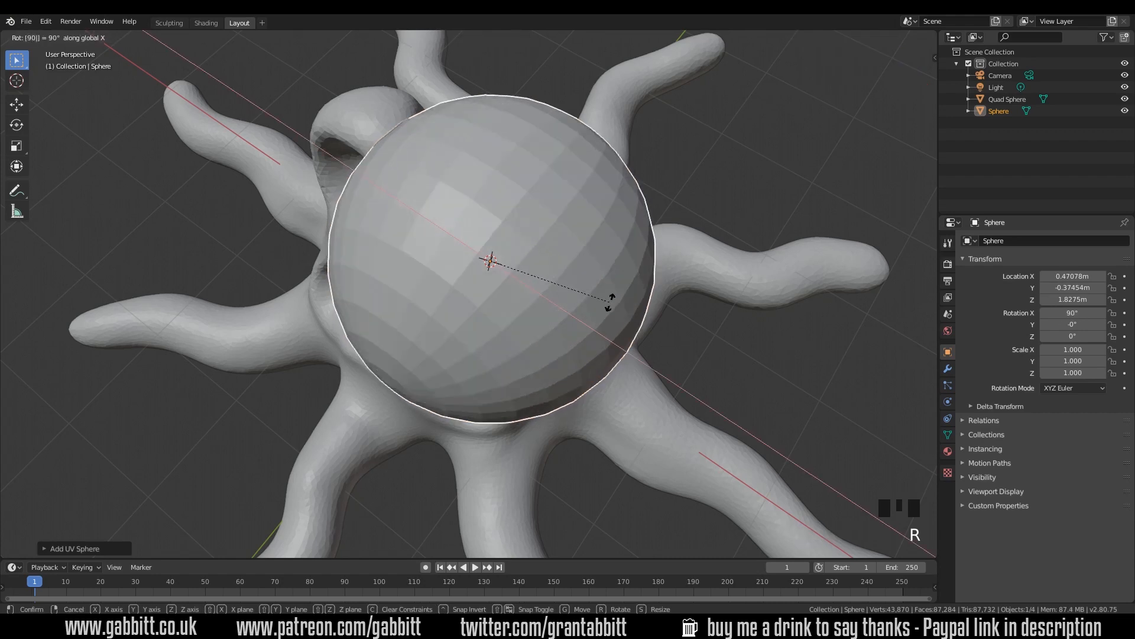
key("Return")
middle_click_drag(611, 303, 477, 152)
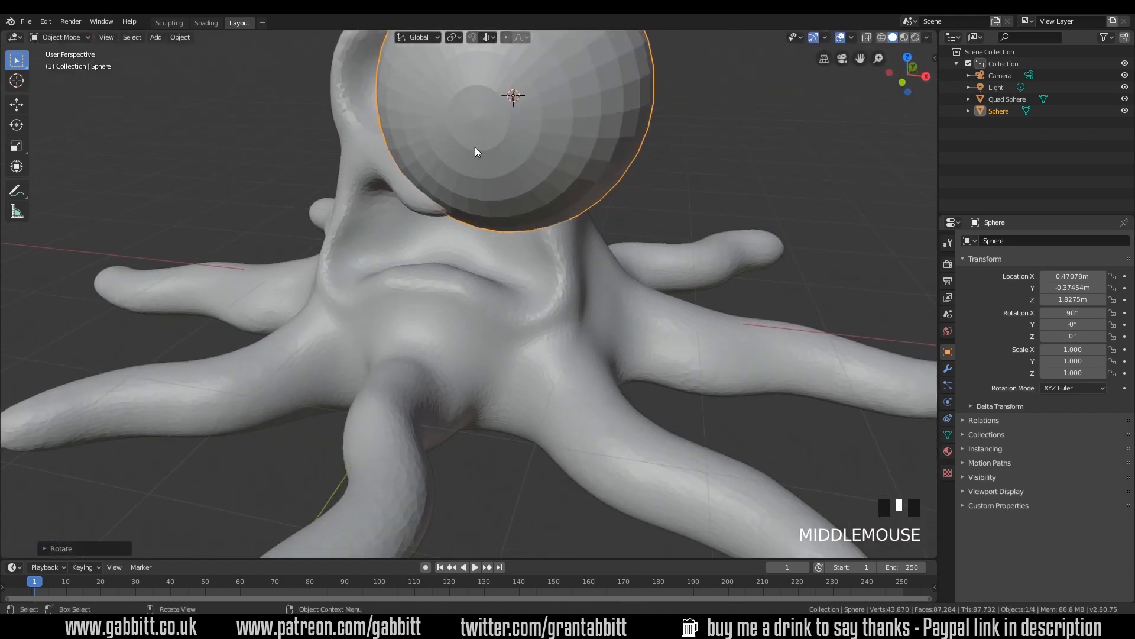
middle_click_drag(693, 140, 708, 121)
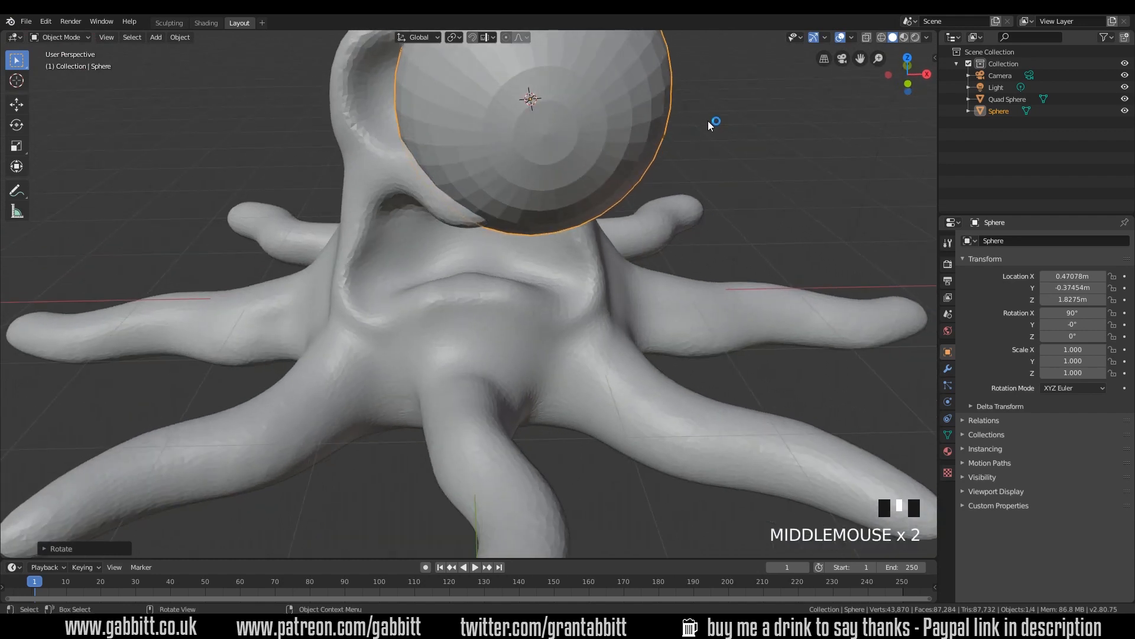
key("s")
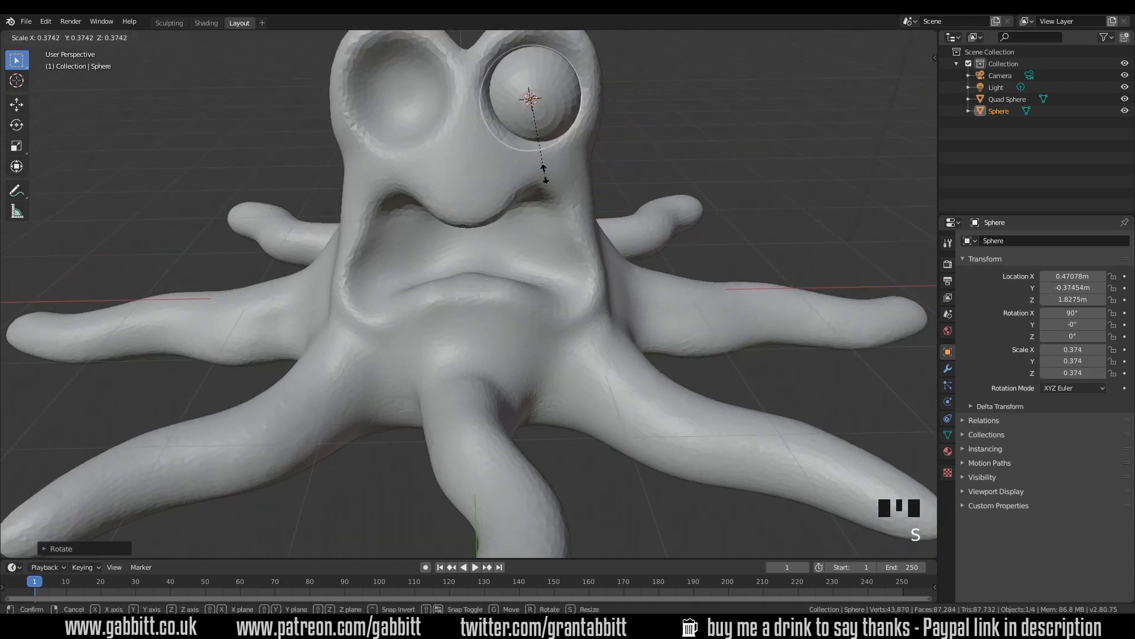
left_click(540, 177)
Step: Move the eyeball up and slightly back so it sits centred inside its eye socket
middle_click_drag(540, 177, 495, 194)
key("g")
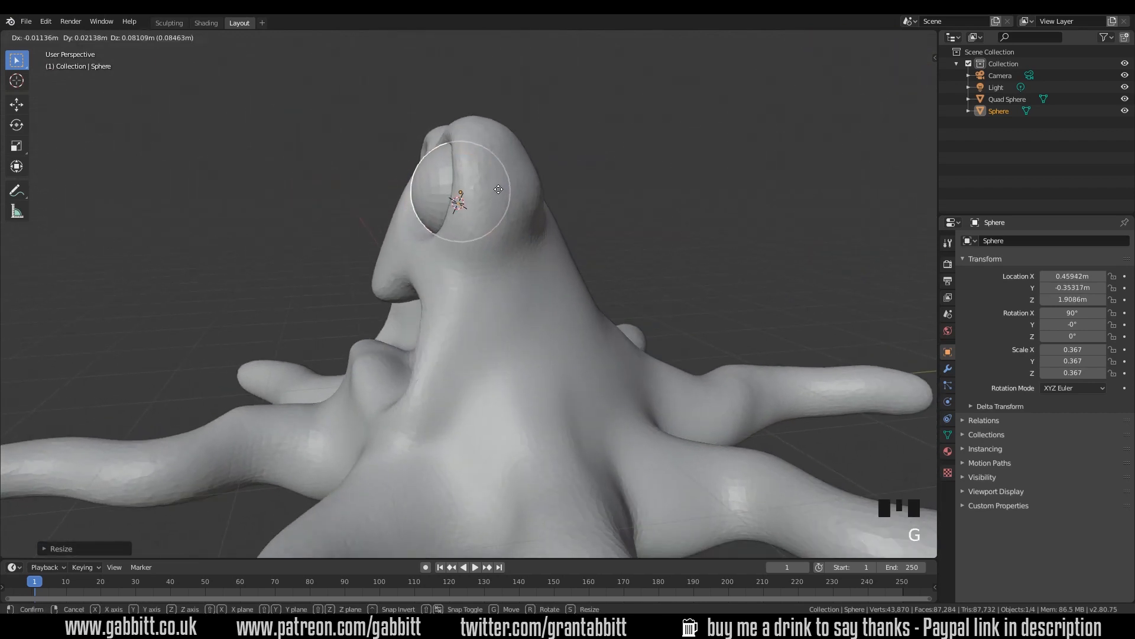
left_click(505, 196)
middle_click_drag(513, 200, 644, 219)
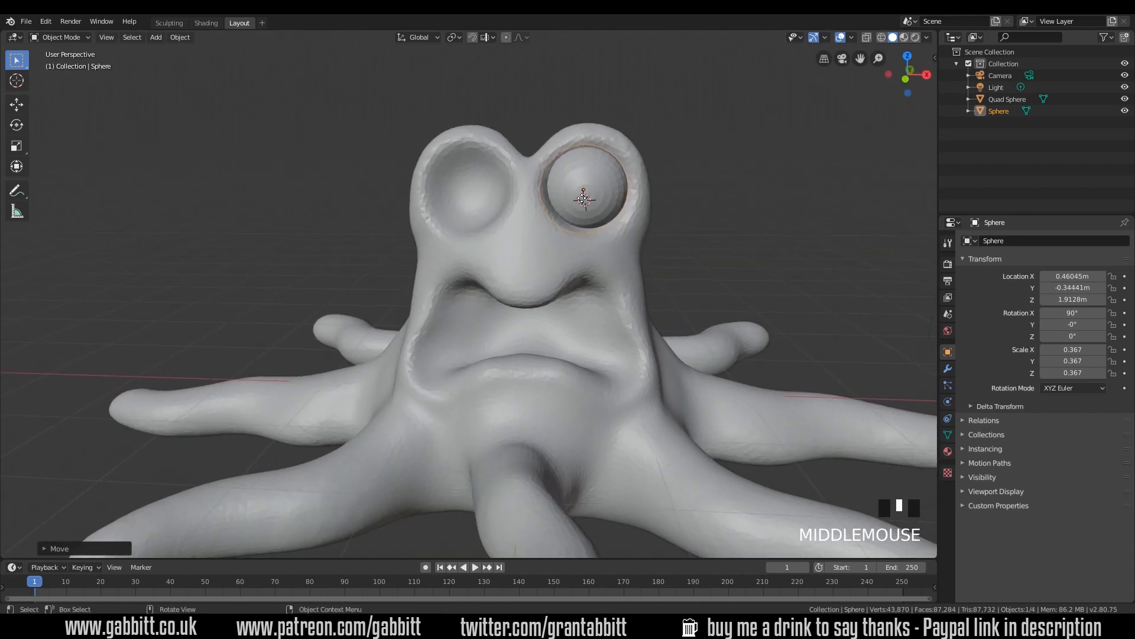
key("g")
left_click(588, 198)
Step: Add a Mirror modifier on the X axis to the eyeball, with Quad Sphere as the mirror object
middle_click_drag(677, 233, 608, 314)
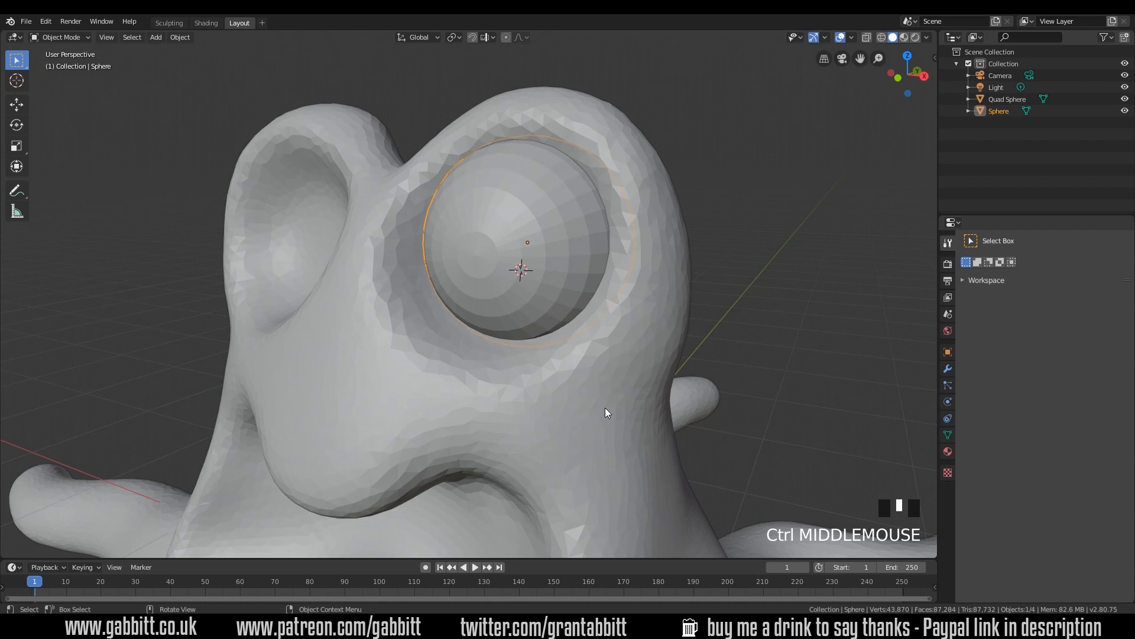
left_click(948, 368)
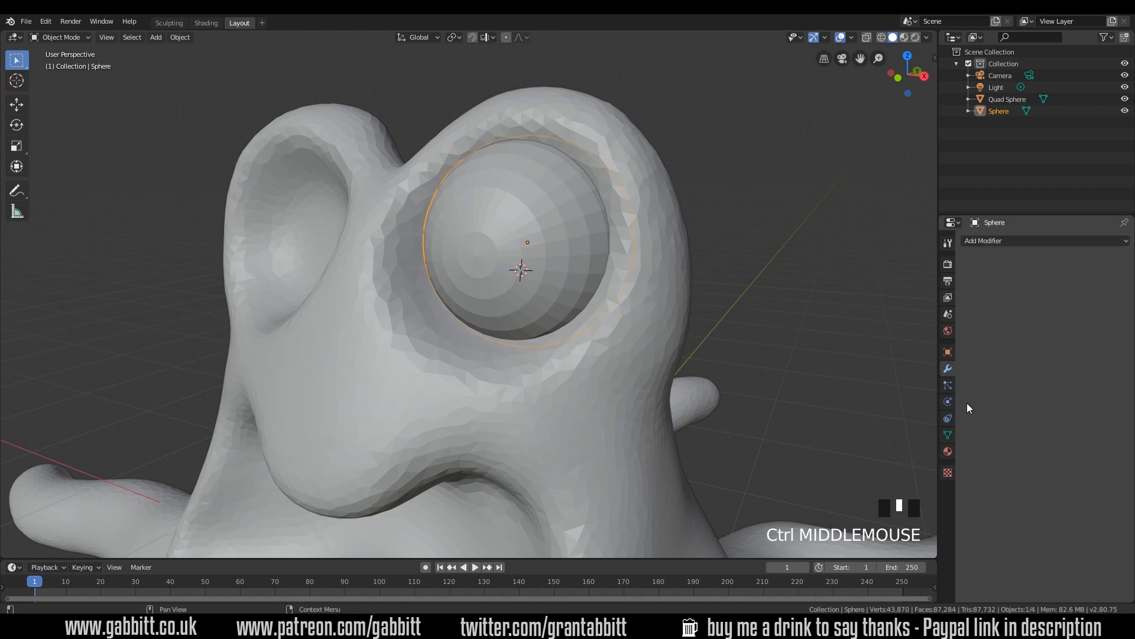
left_click(1030, 241)
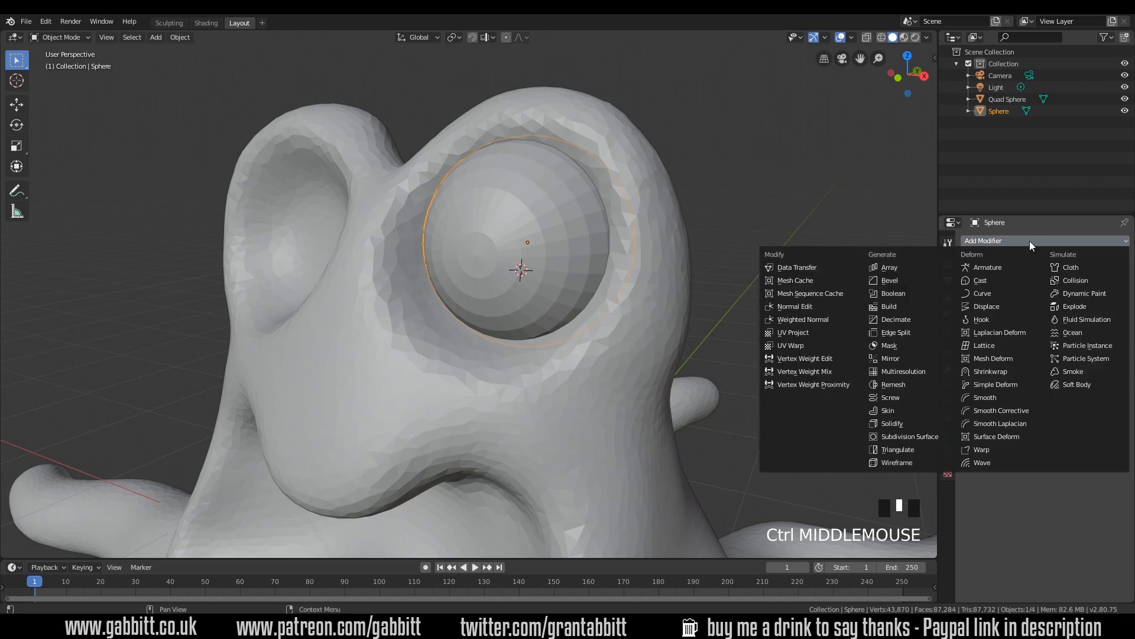
left_click(903, 358)
middle_click_drag(453, 398, 588, 381)
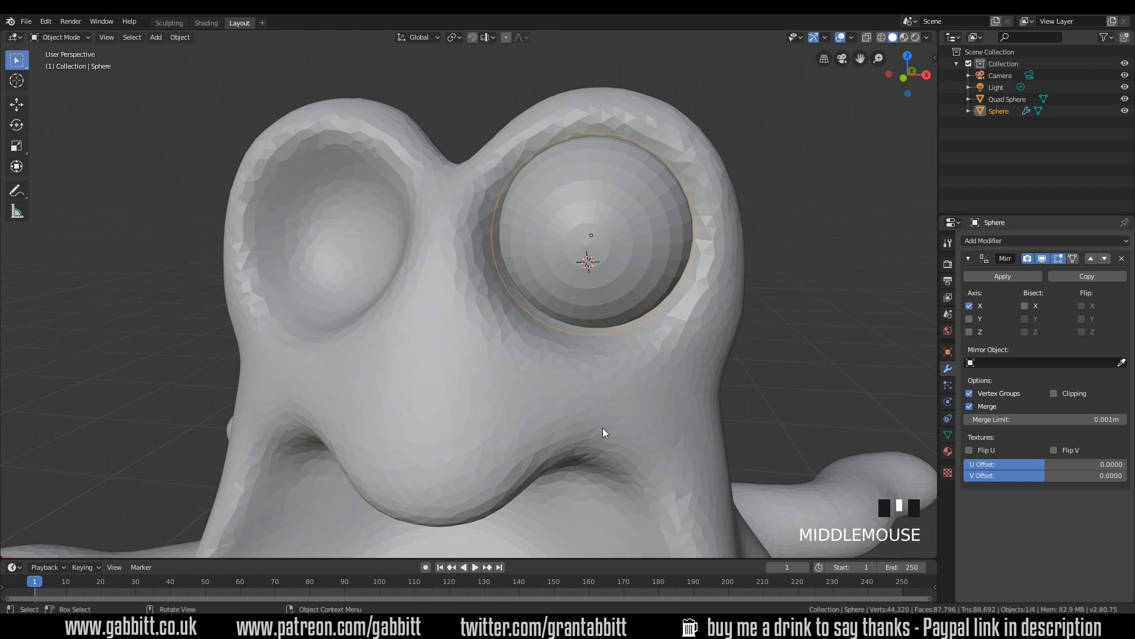
left_click(1122, 363)
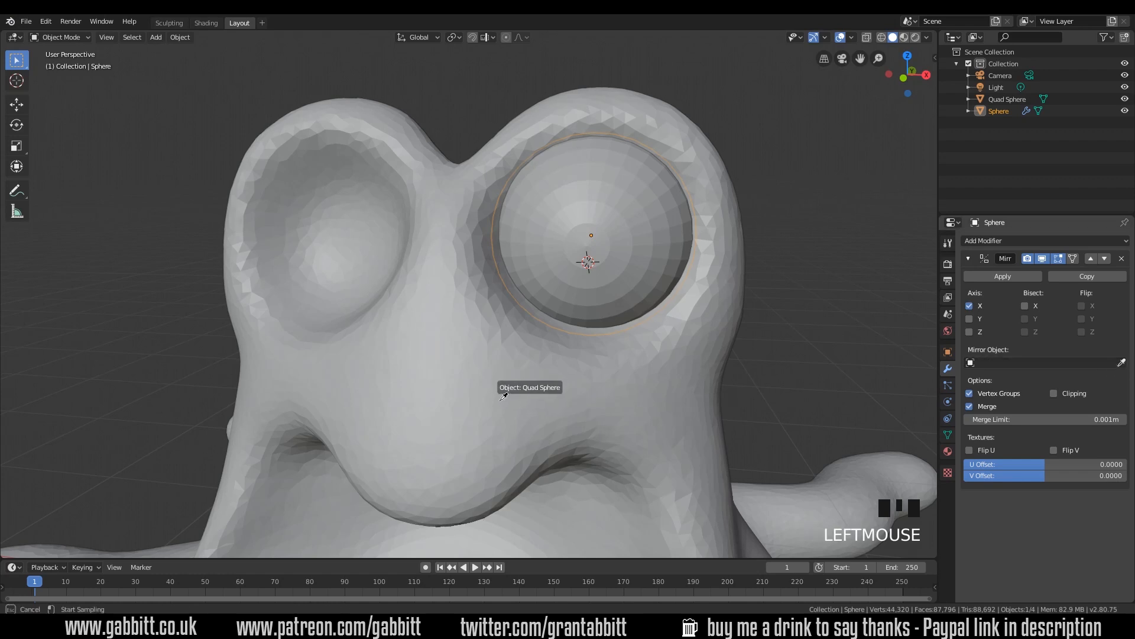
left_click(503, 396)
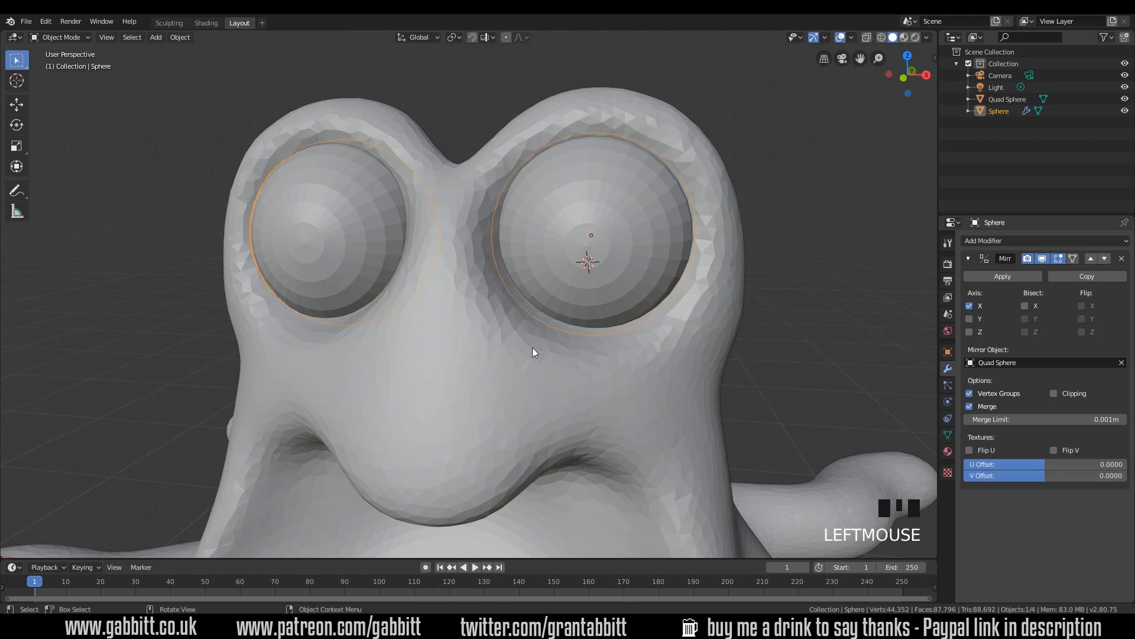
Step: Try sculpting on the eyeballs with the Inflate brush in the Sculpting workspace, and undo the strokes
mouse_move(582, 373)
middle_mouse_down("ctrl")
mouse_move(570, 413)
mouse_move(507, 476)
middle_mouse_up("ctrl")
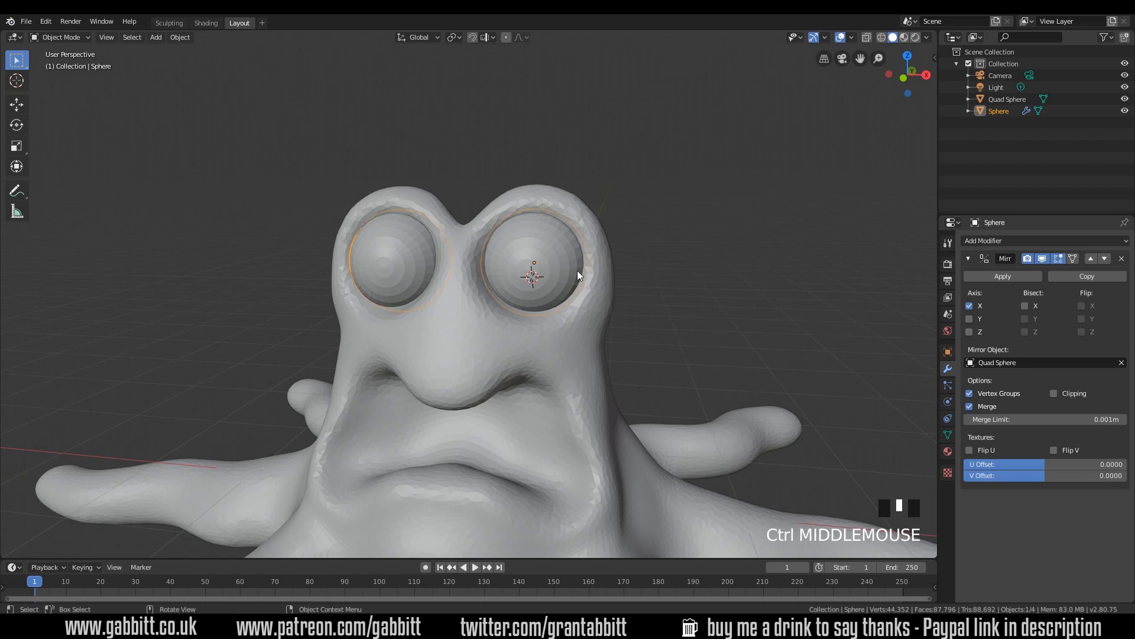
middle_click_drag(630, 409, 605, 427, "ctrl")
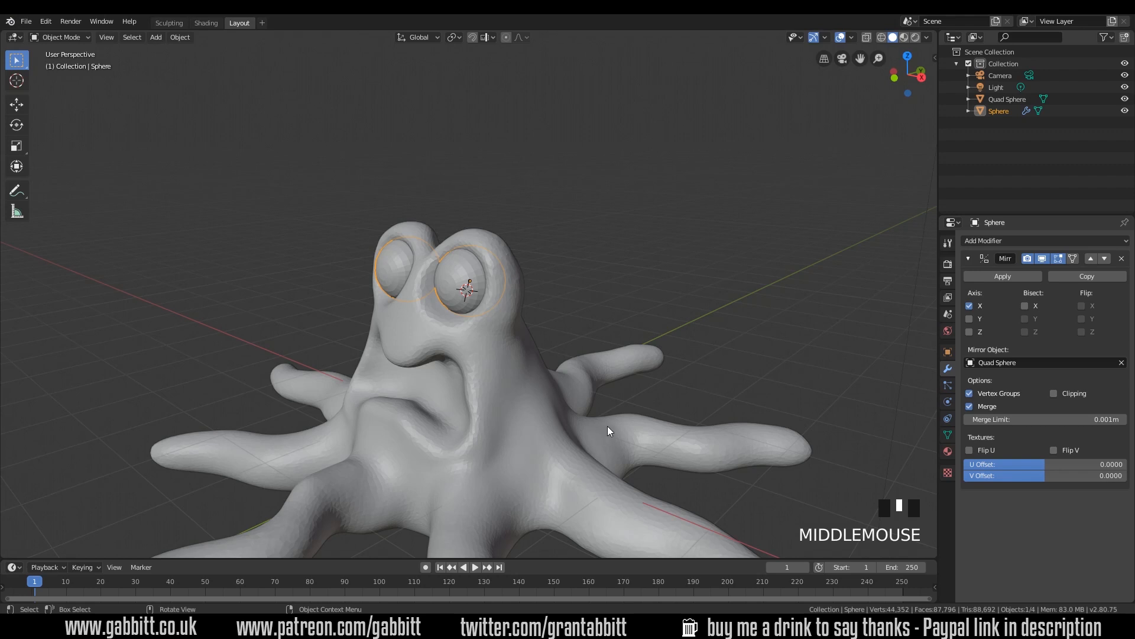
left_click(169, 23)
middle_click_drag(526, 331, 567, 297)
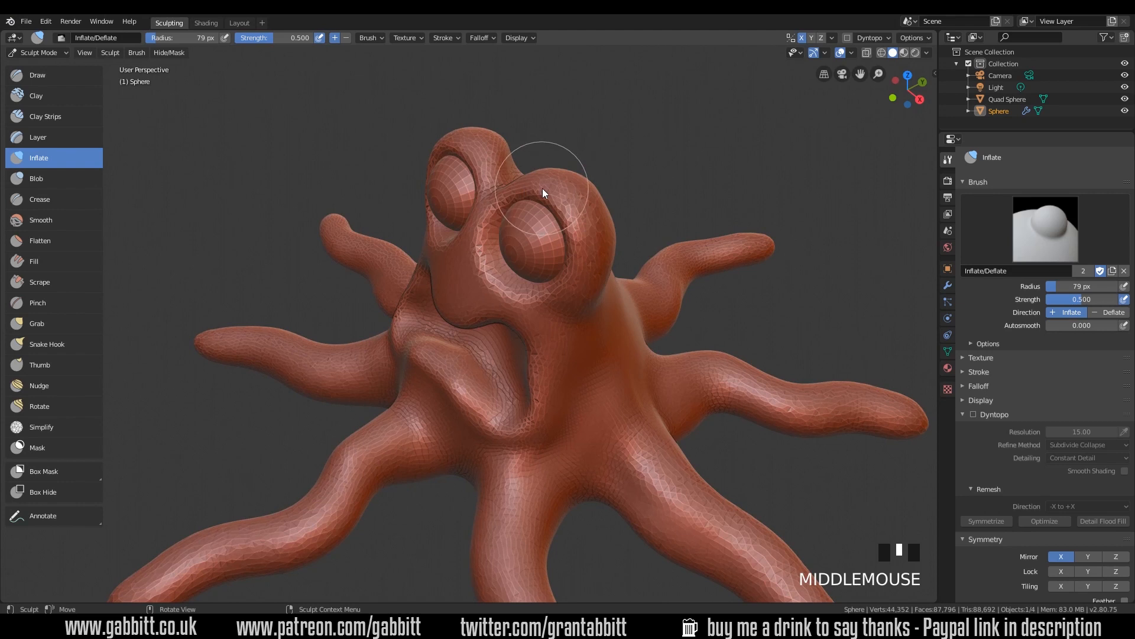
left_click_drag(553, 331, 547, 266)
left_click_drag(541, 248, 623, 229)
mouse_move(540, 306)
left_mouse_down()
mouse_move(590, 308)
mouse_move(630, 239)
left_mouse_up()
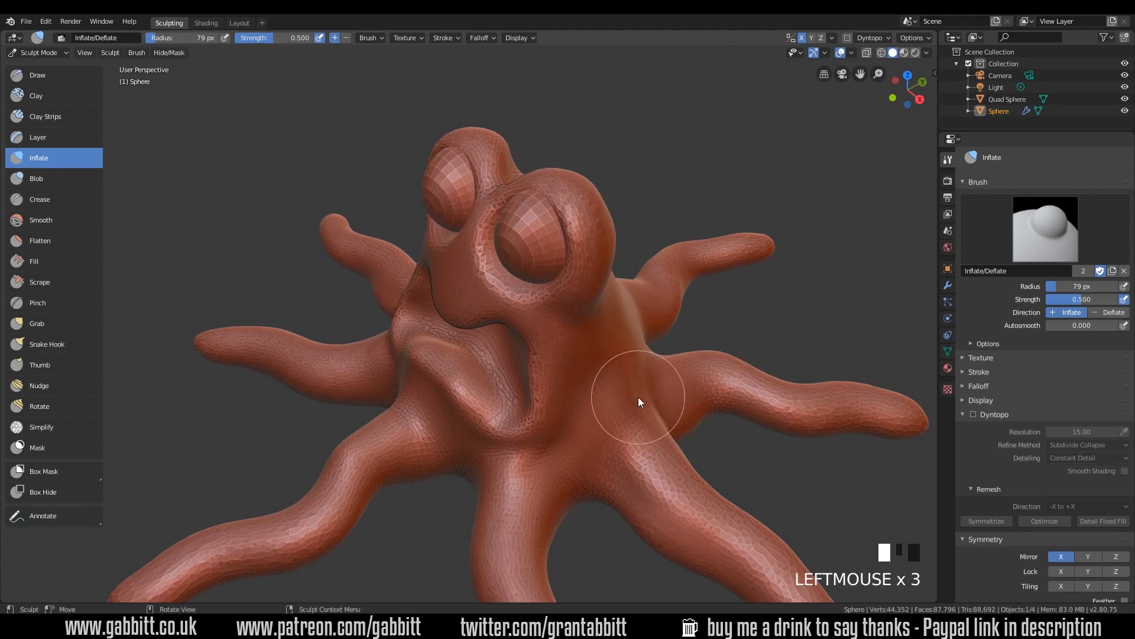
key("ctrl+z")
key("ctrl+z")
key("ctrl+shift+z")
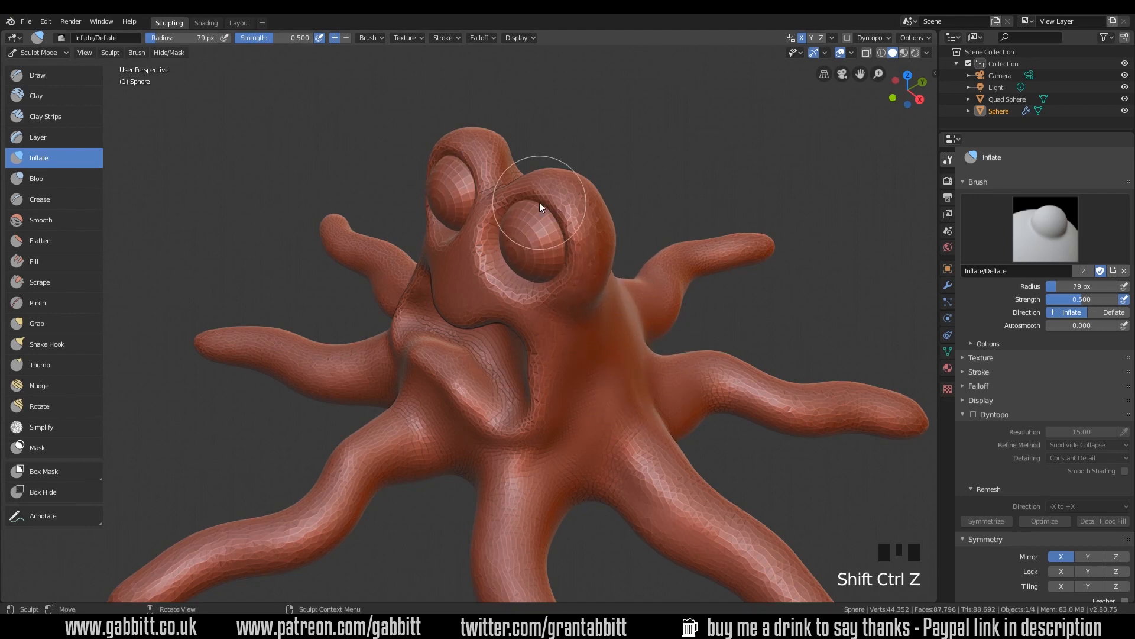
Step: Select the creature's body in the Layout workspace and return to the Sculpting workspace with it active
left_click(243, 23)
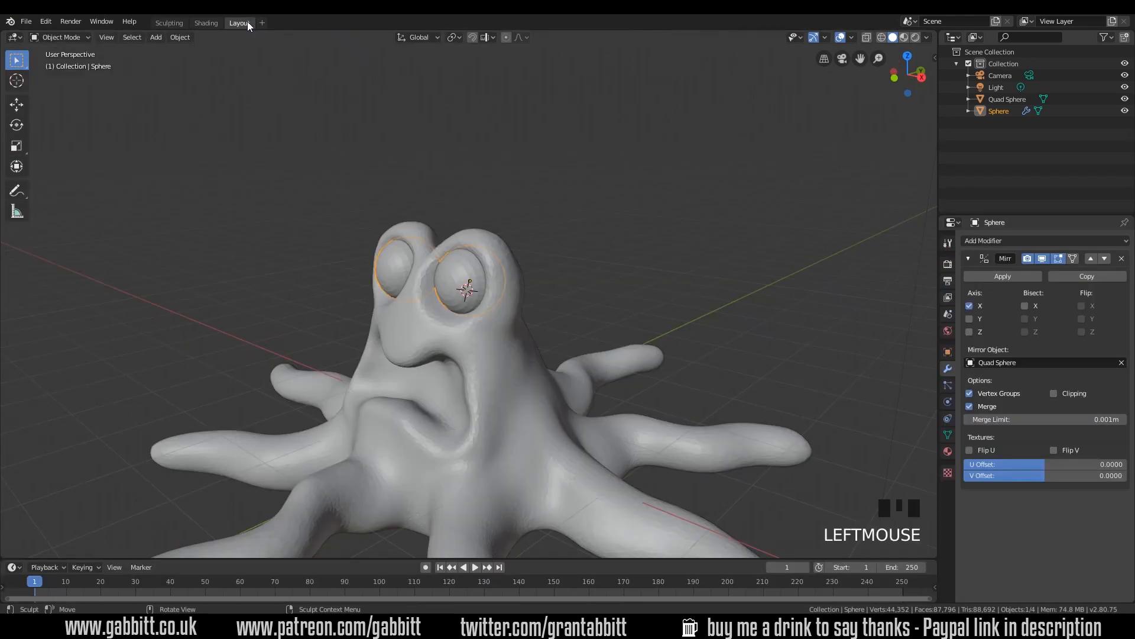
left_click(515, 346)
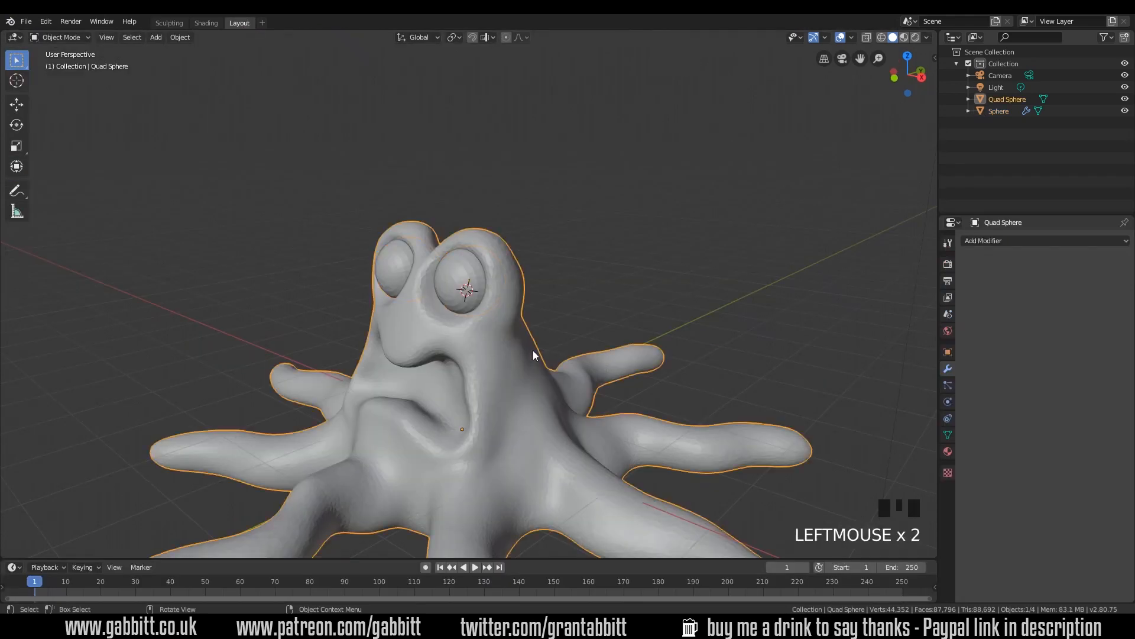
left_click(179, 23)
middle_click_drag(630, 399, 640, 399)
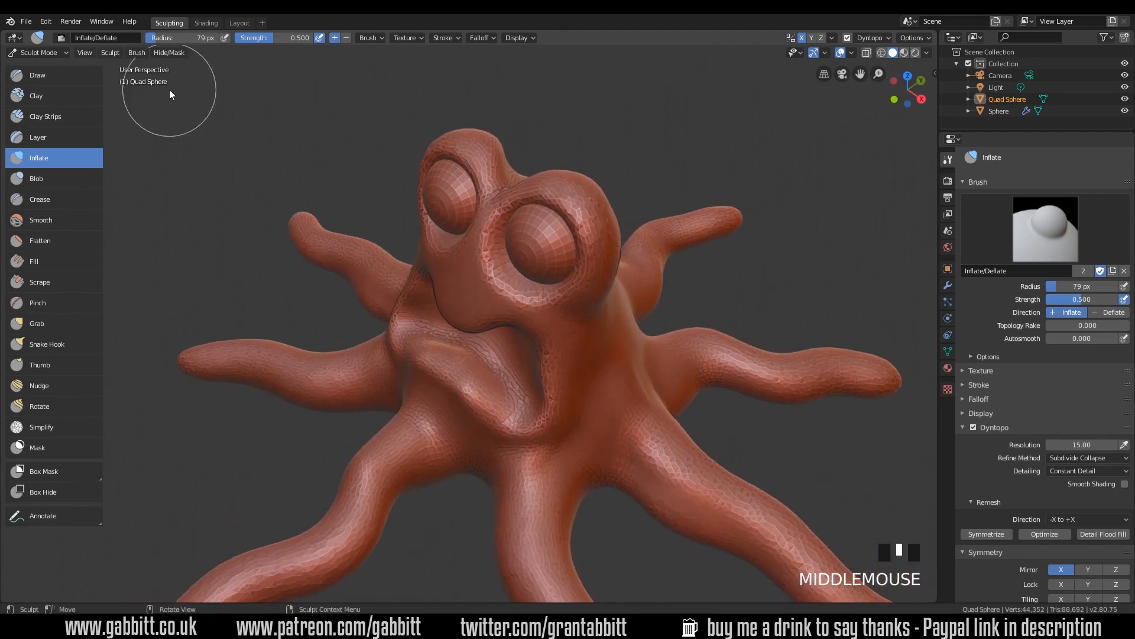
Step: Build up the rims of the eye bulges with the Draw brush at 79 px and carve the notch between them
left_click(73, 75)
mouse_move(595, 263)
left_mouse_down()
mouse_move(590, 233)
mouse_move(549, 194)
mouse_move(555, 172)
left_mouse_up()
middle_click_drag(500, 385, 676, 328)
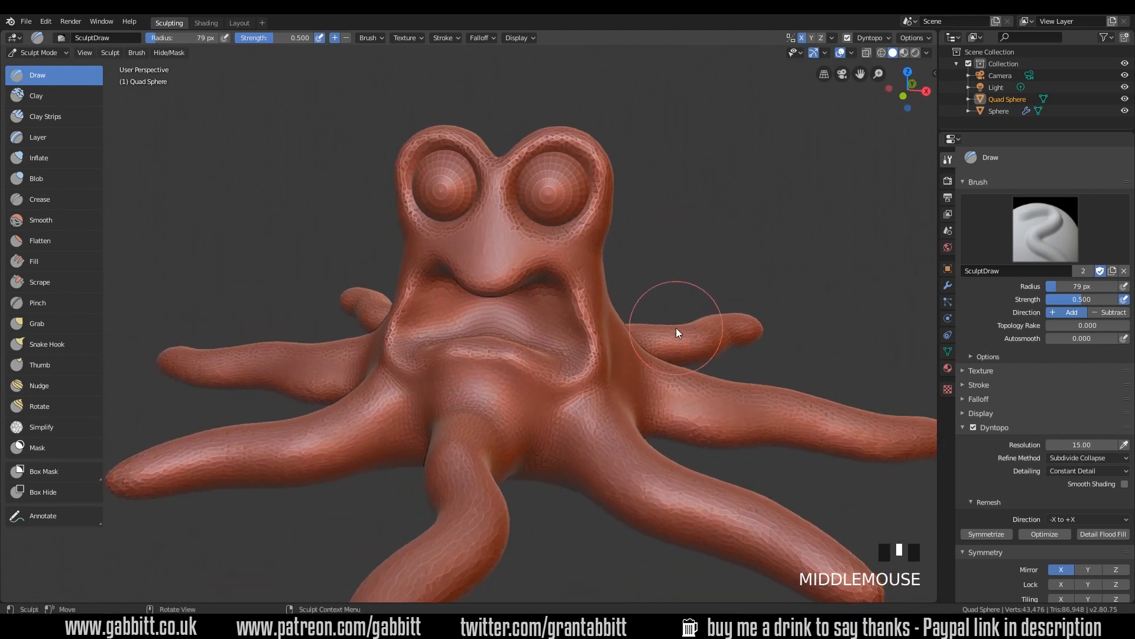
left_click(521, 126, "ctrl")
middle_click_drag(522, 126, 627, 229)
middle_click_drag(571, 137, 565, 163)
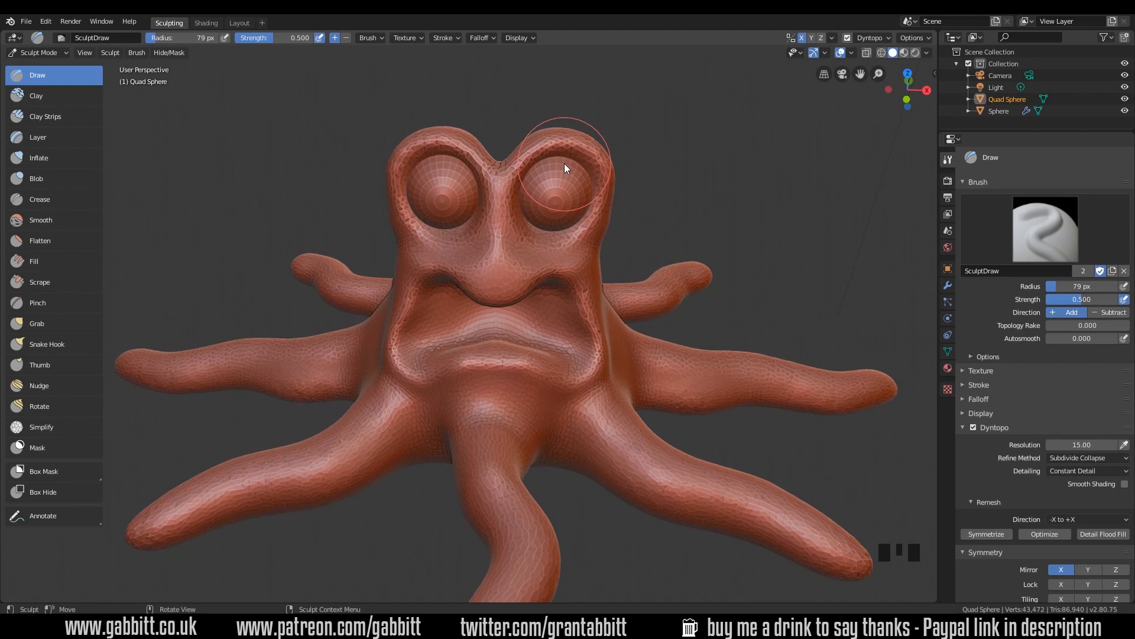
Step: Reshape the brow and the bridge between the eyes with the Snake Hook brush at 195 px radius
left_click(59, 346)
key("f")
left_click(656, 197)
middle_click_drag(583, 137, 543, 228)
mouse_move(542, 222)
left_mouse_down()
mouse_move(530, 226)
mouse_move(541, 225)
left_mouse_up()
middle_click_drag(541, 226, 522, 172)
mouse_move(522, 172)
left_mouse_down()
mouse_move(521, 196)
mouse_move(541, 187)
left_mouse_up()
mouse_move(541, 187)
middle_mouse_down()
mouse_move(578, 189)
mouse_move(578, 222)
middle_mouse_up()
mouse_move(580, 168)
left_mouse_down()
mouse_move(547, 246)
mouse_move(565, 261)
left_mouse_up()
Step: Pull the corners of the upper lip upward into a smile with the Snake Hook brush
middle_click_drag(568, 257, 609, 173, "ctrl")
left_click_drag(608, 172, 612, 234)
left_click_drag(657, 244, 677, 238)
left_click_drag(615, 250, 614, 250)
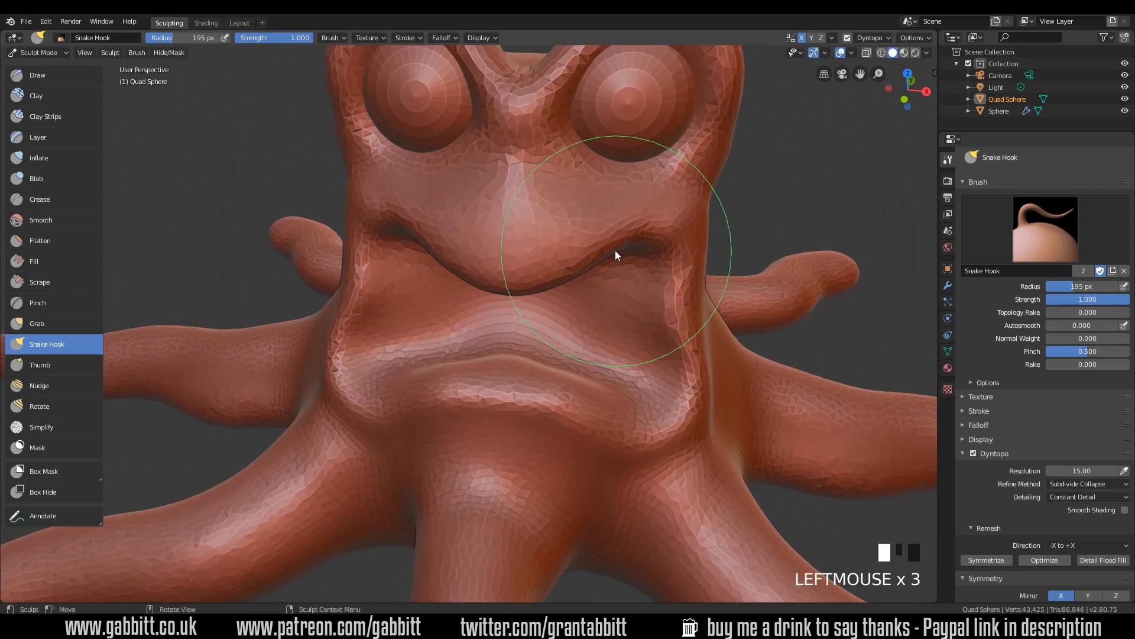
middle_click_drag(615, 250, 622, 214)
left_click_drag(641, 229, 644, 204)
middle_click_drag(598, 207, 583, 253)
left_click_drag(583, 253, 535, 250)
middle_click_drag(674, 289, 568, 290)
Step: Refine the shape of the eye bulges, brow and muzzle from several angles with the Snake Hook brush
mouse_move(423, 186)
left_mouse_down()
mouse_move(406, 254)
mouse_move(504, 266)
left_mouse_up()
mouse_move(503, 266)
middle_mouse_down("ctrl")
mouse_move(651, 342)
mouse_move(736, 331)
mouse_move(636, 306)
mouse_move(639, 297)
middle_mouse_up("ctrl")
mouse_move(639, 298)
left_mouse_down()
mouse_move(651, 304)
mouse_move(640, 309)
left_mouse_up()
mouse_move(640, 309)
middle_mouse_down()
mouse_move(659, 336)
mouse_move(672, 327)
mouse_move(667, 363)
middle_mouse_up()
left_click_drag(470, 228, 460, 231)
mouse_move(460, 232)
middle_mouse_down()
mouse_move(625, 258)
mouse_move(611, 332)
mouse_move(532, 278)
mouse_move(572, 197)
mouse_move(541, 280)
mouse_move(544, 234)
middle_mouse_up()
mouse_move(544, 234)
middle_mouse_down()
mouse_move(502, 244)
mouse_move(529, 221)
mouse_move(481, 228)
mouse_move(414, 254)
middle_mouse_up()
left_click_drag(414, 254, 421, 258)
middle_click_drag(421, 258, 502, 242)
left_click_drag(502, 242, 491, 238)
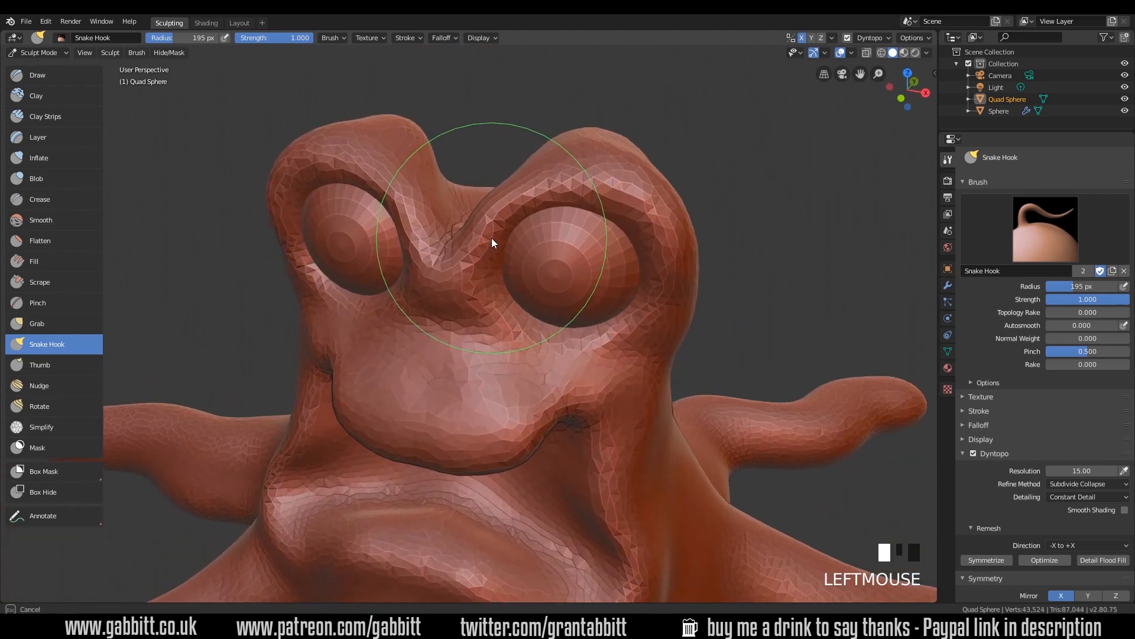
Step: Swell the creased area between the eyes with the Inflate brush at 125 px radius
left_click(54, 158)
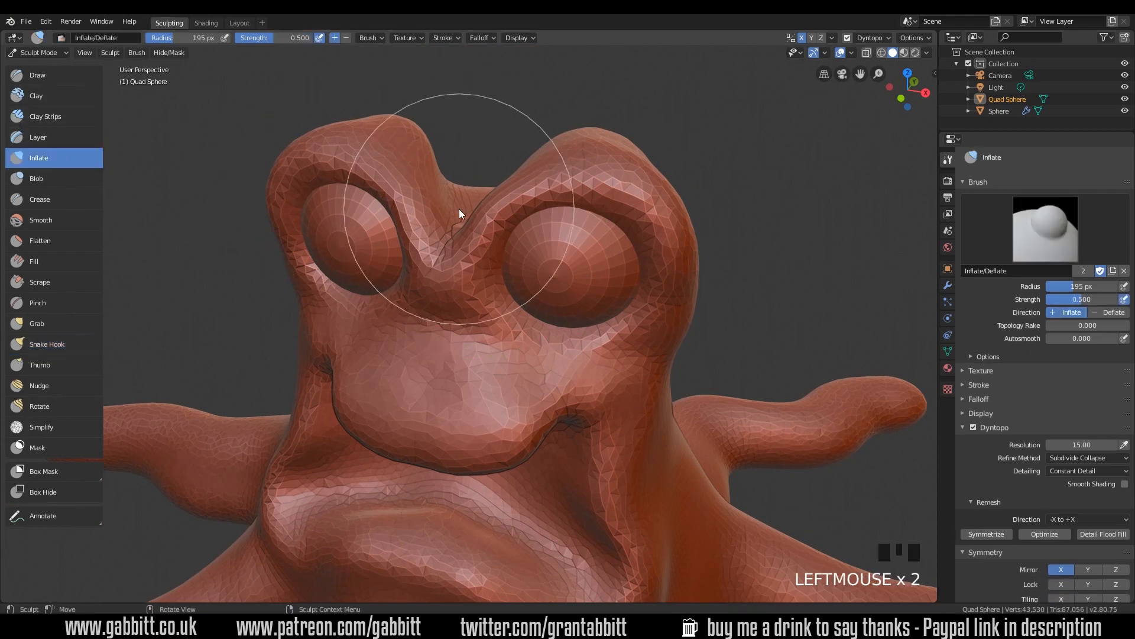
key("f")
left_click(439, 245)
mouse_move(496, 258)
left_mouse_down()
mouse_move(466, 262)
mouse_move(525, 262)
left_mouse_up()
mouse_move(525, 262)
middle_mouse_down()
mouse_move(548, 251)
mouse_move(553, 332)
mouse_move(567, 323)
middle_mouse_up()
Step: Adjust the head's outline with the Snake Hook brush at 125 px and smooth the surface of the head
left_click(59, 75)
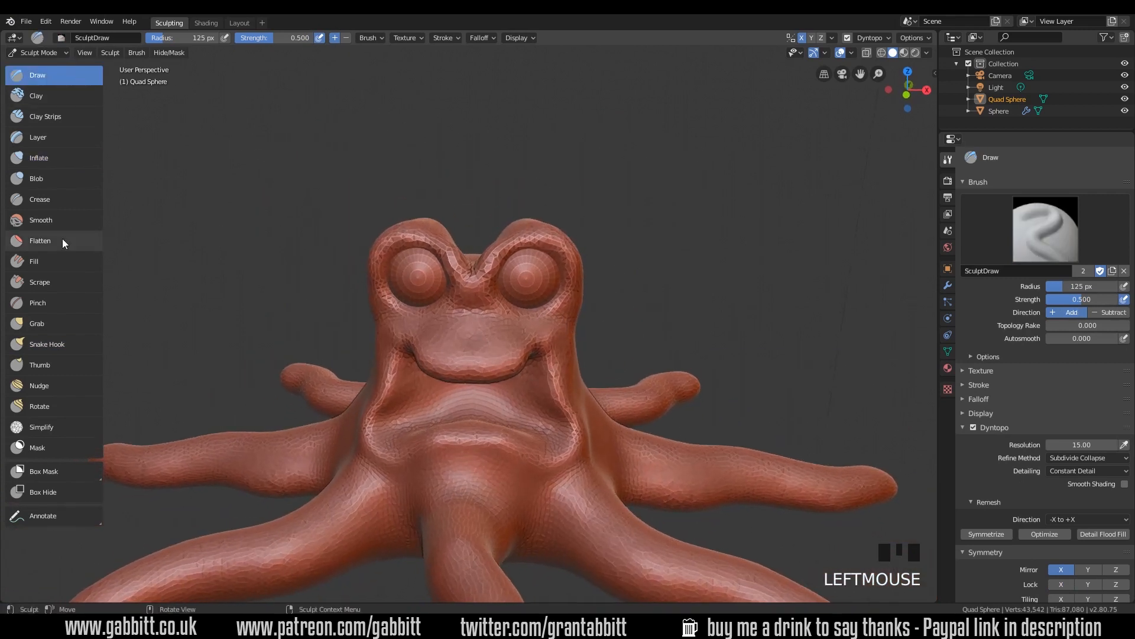
left_click(66, 338)
middle_click_drag(522, 293, 622, 265, "ctrl")
mouse_move(622, 265)
left_mouse_down()
mouse_move(613, 265)
mouse_move(625, 259)
mouse_move(599, 166)
left_mouse_up()
left_click_drag(625, 261, 583, 181, "shift")
middle_click_drag(639, 262, 596, 288)
mouse_move(507, 220)
left_mouse_down("shift")
mouse_move(562, 218)
mouse_move(572, 308)
left_mouse_up("shift")
mouse_move(572, 313)
left_mouse_down("shift")
mouse_move(580, 413)
mouse_move(543, 206)
mouse_move(525, 214)
left_mouse_up("shift")
mouse_move(525, 214)
middle_mouse_down()
mouse_move(668, 238)
mouse_move(684, 222)
middle_mouse_up()
left_click_drag(536, 217, 566, 311, "shift")
Step: Smooth the sides and back of the head bulges from several angles
mouse_move(566, 311)
middle_mouse_down()
mouse_move(555, 352)
mouse_move(482, 308)
middle_mouse_up()
mouse_move(519, 267)
middle_mouse_down()
mouse_move(525, 256)
mouse_move(449, 261)
mouse_move(432, 315)
middle_mouse_up()
mouse_move(431, 310)
left_mouse_down("shift")
mouse_move(379, 349)
mouse_move(377, 385)
left_mouse_up("shift")
mouse_move(377, 386)
middle_mouse_down()
mouse_move(607, 327)
mouse_move(631, 284)
mouse_move(515, 320)
middle_mouse_up()
mouse_move(516, 320)
left_mouse_down("shift")
mouse_move(529, 303)
mouse_move(479, 293)
left_mouse_up("shift")
mouse_move(479, 293)
middle_mouse_down("shift")
mouse_move(550, 312)
mouse_move(502, 384)
mouse_move(478, 355)
middle_mouse_up("shift")
mouse_move(479, 354)
left_mouse_down("shift")
mouse_move(463, 328)
mouse_move(498, 300)
left_mouse_up("shift")
middle_click_drag(498, 299, 509, 359, "shift")
left_click_drag(509, 359, 570, 317, "shift")
middle_click_drag(570, 317, 508, 303)
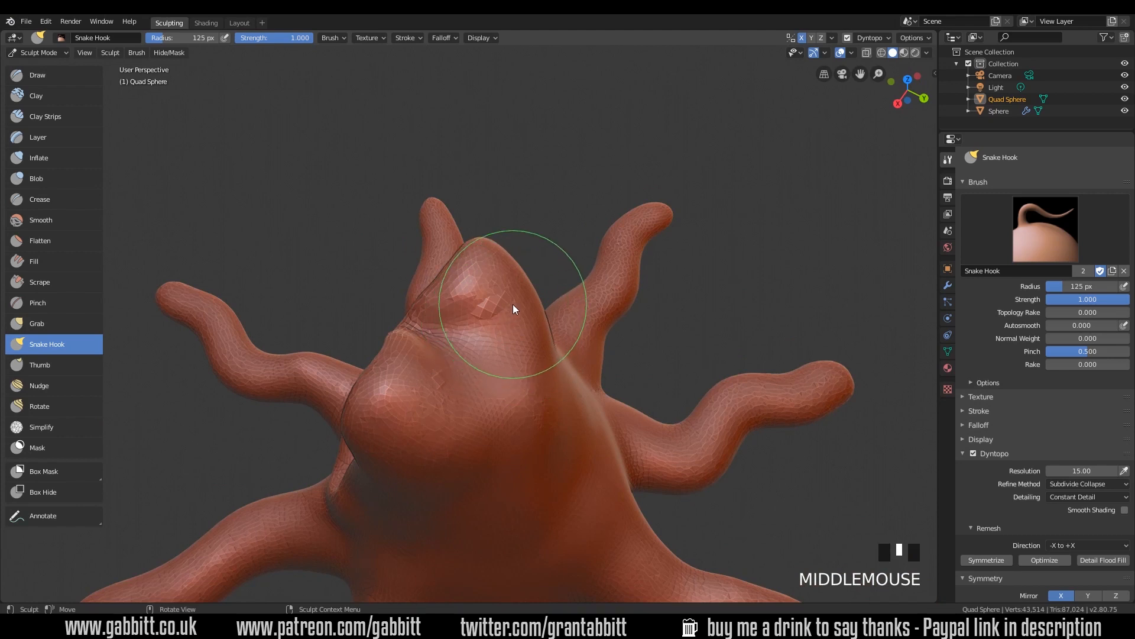
Step: Fill out the backs of the head bulges with the Inflate brush at 125 px radius
left_click(70, 156)
left_click_drag(505, 306, 521, 304)
mouse_move(520, 304)
middle_mouse_down()
mouse_move(523, 404)
mouse_move(440, 386)
mouse_move(493, 376)
mouse_move(396, 312)
middle_mouse_up()
left_click(396, 312)
left_click_drag(396, 313, 402, 349)
mouse_move(462, 394)
middle_mouse_down()
mouse_move(411, 395)
mouse_move(428, 388)
middle_mouse_up()
left_click_drag(374, 320, 340, 394)
mouse_move(340, 394)
middle_mouse_down()
mouse_move(444, 370)
mouse_move(486, 374)
mouse_move(456, 319)
middle_mouse_up()
left_click_drag(456, 320, 458, 319)
mouse_move(458, 320)
middle_mouse_down()
mouse_move(580, 380)
mouse_move(666, 355)
middle_mouse_up()
scroll(666, 357, "down", 3)
mouse_move(657, 434)
middle_mouse_down()
mouse_move(653, 449)
mouse_move(591, 338)
mouse_move(641, 335)
mouse_move(608, 342)
mouse_move(622, 350)
mouse_move(599, 333)
middle_mouse_up()
mouse_move(622, 350)
middle_mouse_down()
mouse_move(578, 380)
mouse_move(651, 360)
mouse_move(613, 364)
middle_mouse_up()
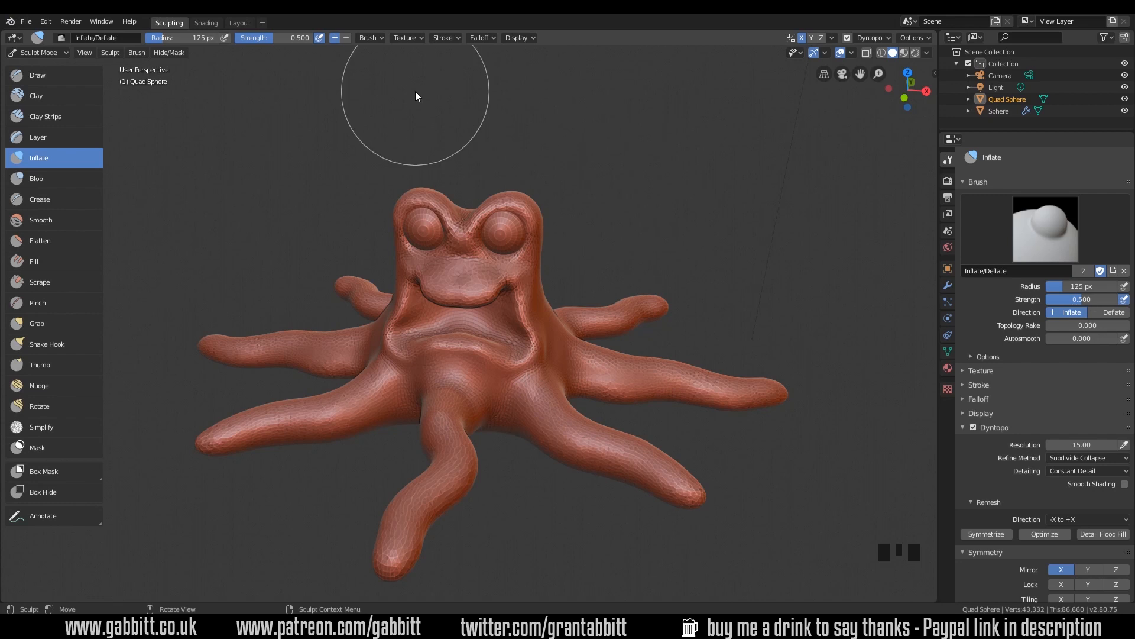
Step: Move the mirrored eyeballs about 0.1 m inward and about 0.2 m up in the Layout workspace
left_click(239, 22)
mouse_move(530, 291)
middle_mouse_down()
mouse_move(603, 299)
mouse_move(595, 293)
middle_mouse_up()
left_click(516, 266)
key("g")
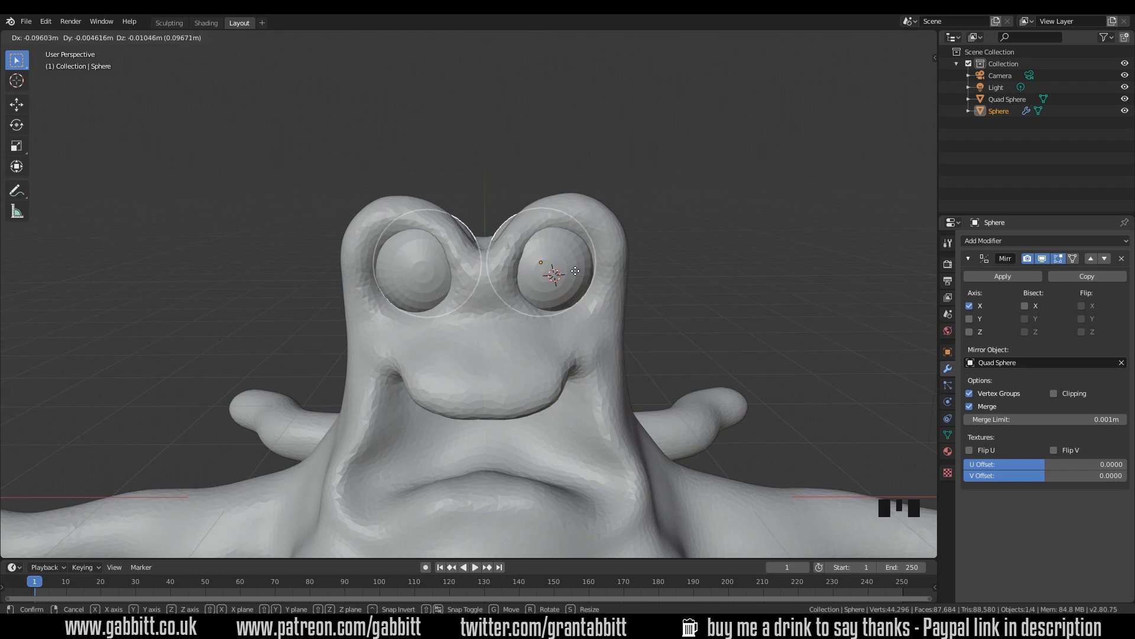
left_click(576, 271)
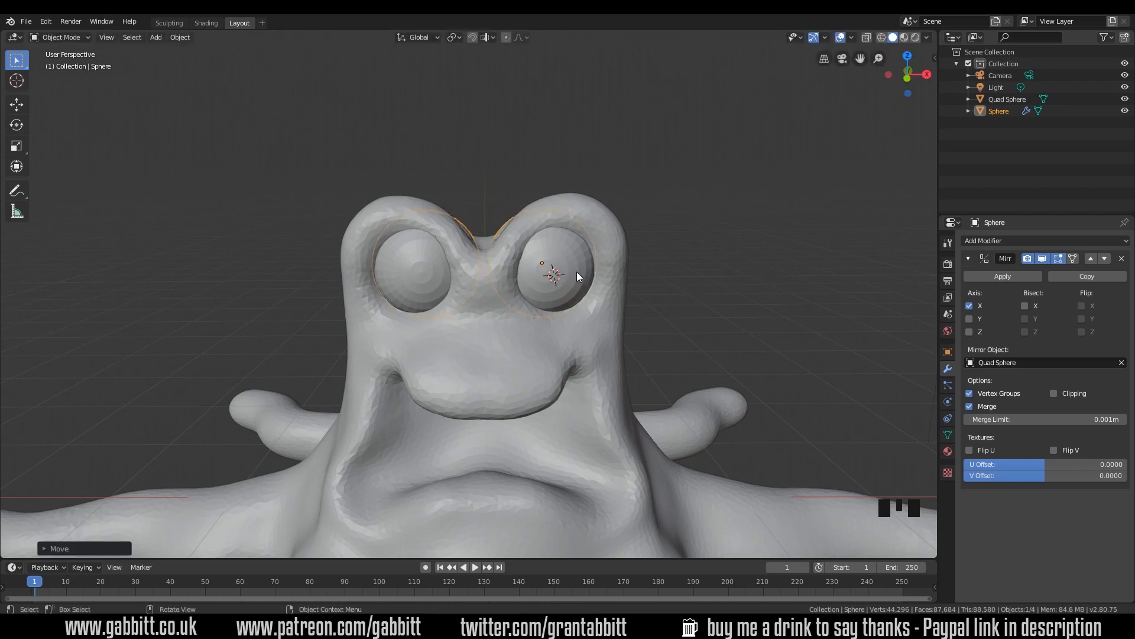
key("g")
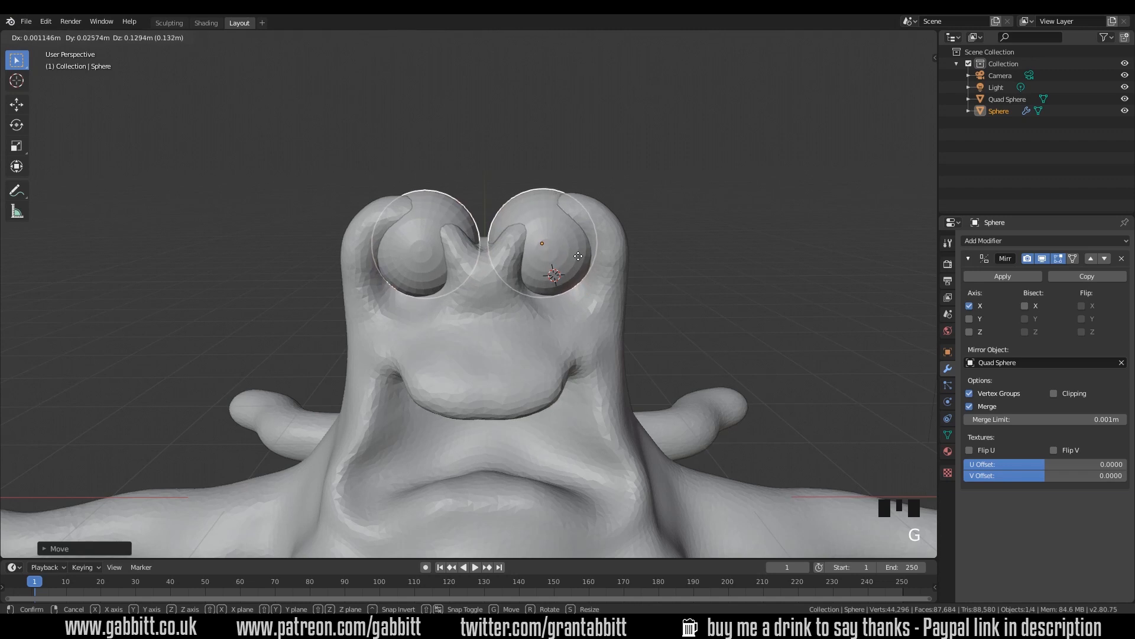
left_click(578, 257)
middle_click_drag(653, 305, 605, 409, "ctrl")
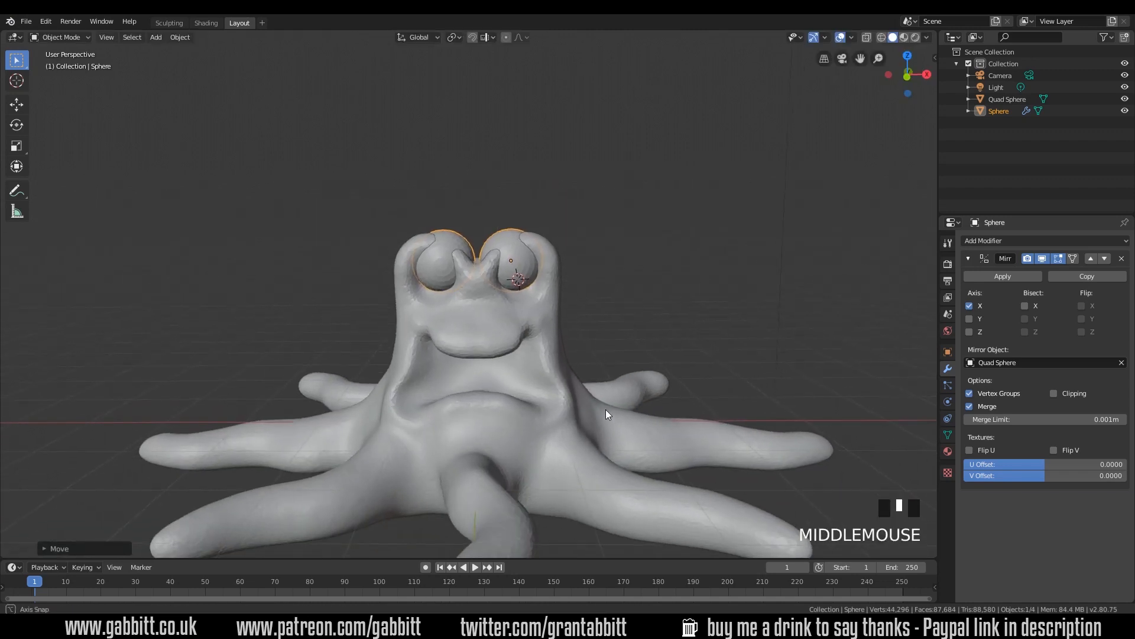
key("g")
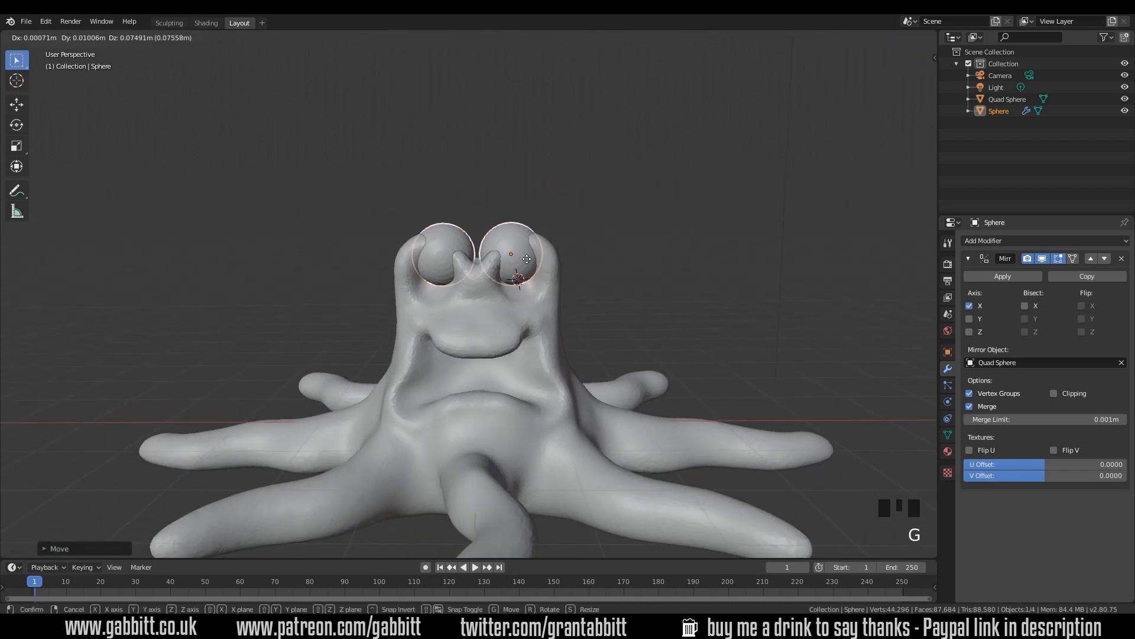
left_click(527, 244)
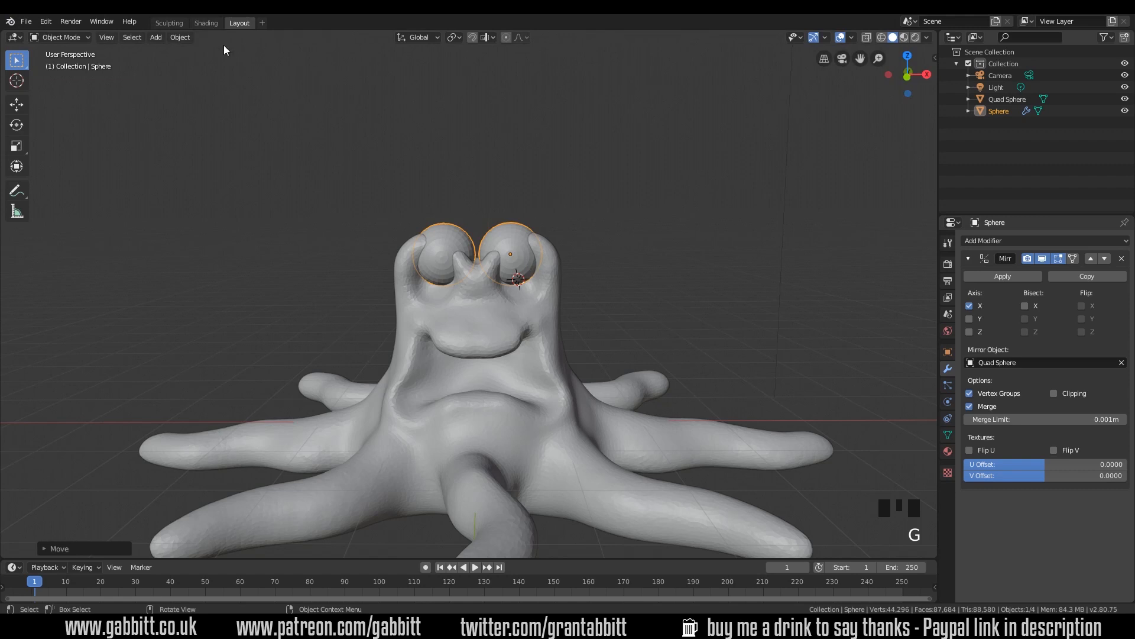
Step: Select the creature's body, return to sculpting and stretch the head upward around the eyes with the Snake Hook brush at 187 px
left_click(417, 369)
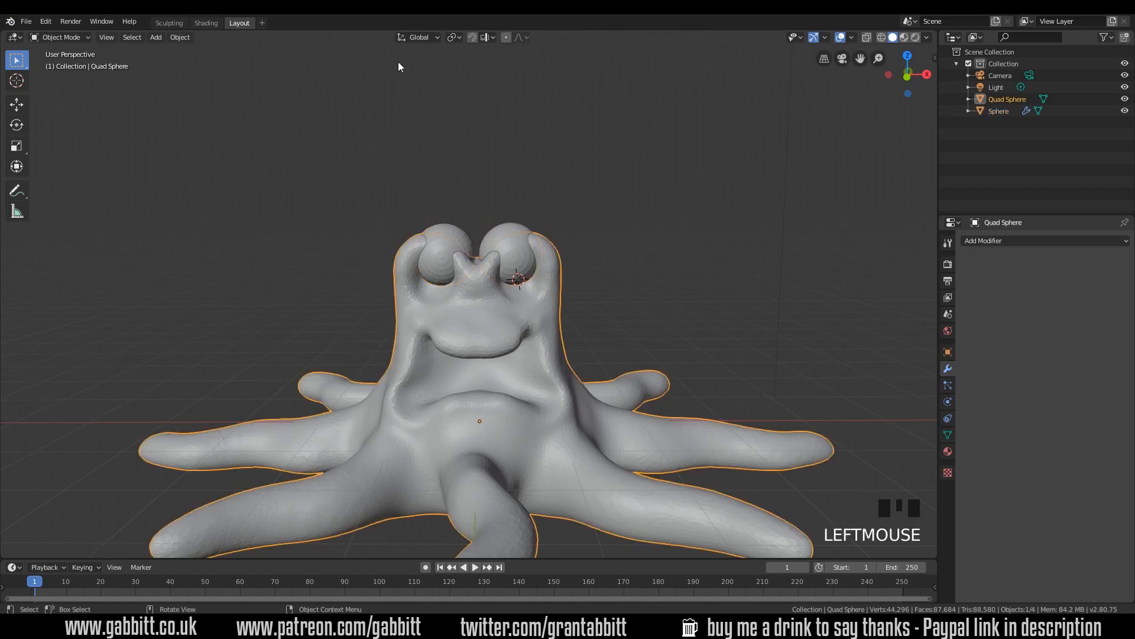
left_click(169, 23)
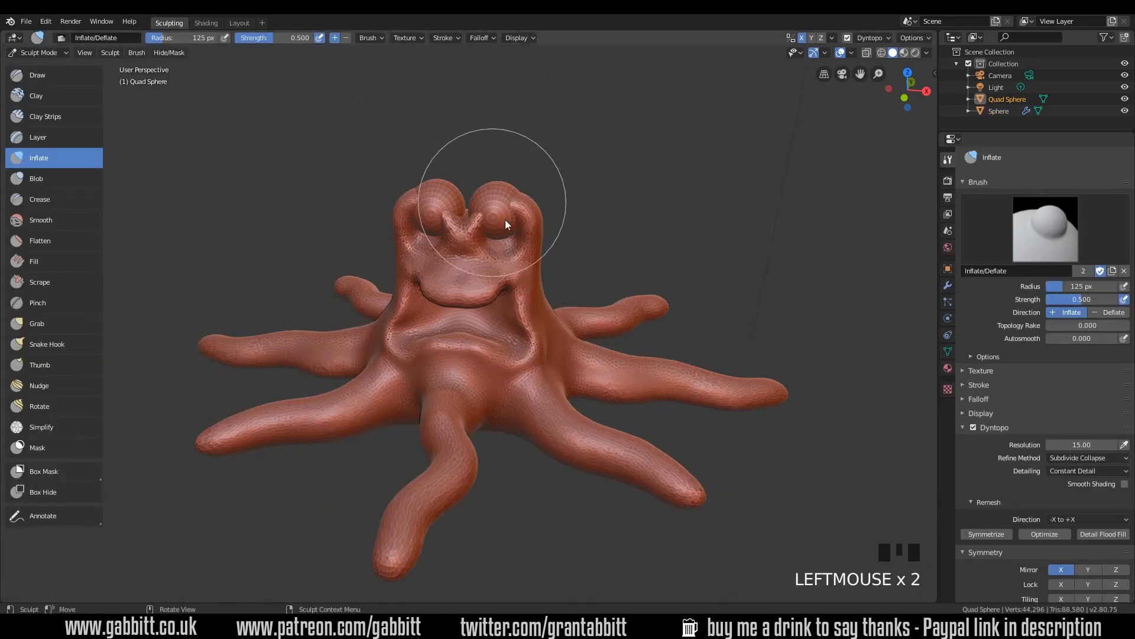
left_click(62, 346)
key("f")
left_click(540, 265)
middle_click_drag(541, 265, 543, 205, "ctrl")
left_click_drag(541, 198, 514, 118)
mouse_move(533, 156)
left_mouse_down()
mouse_move(583, 241)
mouse_move(562, 236)
mouse_move(584, 273)
mouse_move(567, 279)
mouse_move(592, 313)
mouse_move(593, 337)
left_mouse_up()
left_click_drag(592, 348, 576, 355)
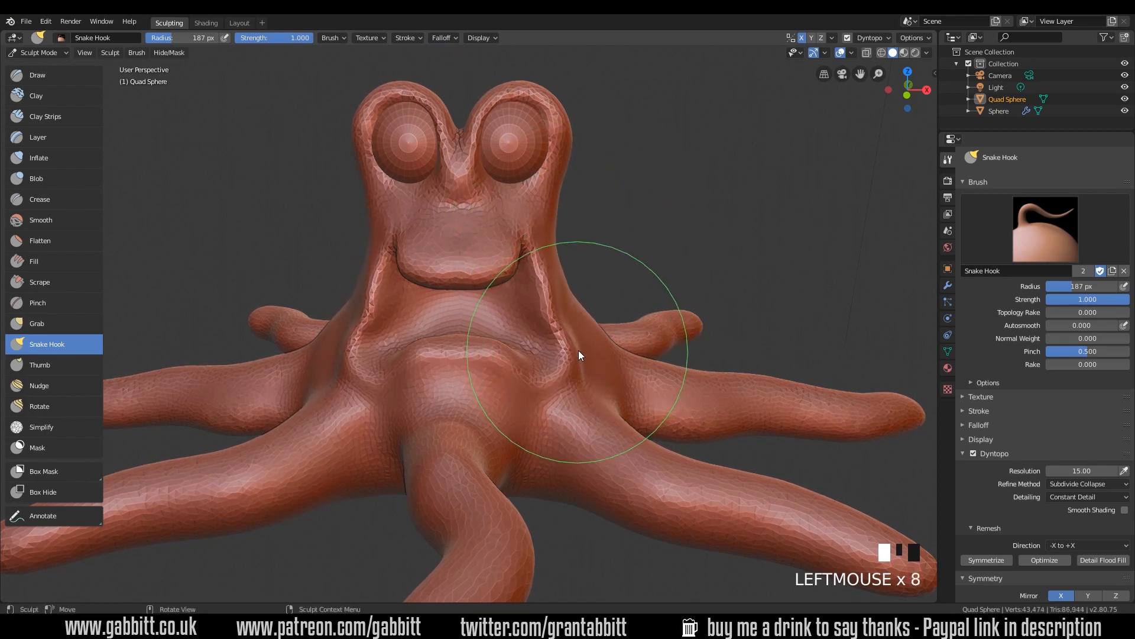
Step: Smooth the folds beside the mouth and the area around the upper lip
middle_click_drag(578, 350, 569, 353)
left_click_drag(569, 353, 543, 243, "shift")
mouse_move(543, 242)
middle_mouse_down()
mouse_move(590, 262)
mouse_move(556, 339)
middle_mouse_up()
left_click_drag(556, 339, 510, 354, "shift")
Step: Adjust the cheeks and the outer sides of the eye bulges with the Snake Hook brush at 187 px
middle_click_drag(510, 354, 562, 335)
mouse_move(563, 336)
left_mouse_down()
mouse_move(539, 304)
mouse_move(552, 307)
mouse_move(543, 254)
mouse_move(523, 251)
mouse_move(553, 249)
mouse_move(555, 236)
left_mouse_up()
middle_click_drag(556, 236, 633, 260)
mouse_move(633, 260)
middle_mouse_down("shift")
mouse_move(588, 285)
mouse_move(624, 225)
middle_mouse_up("shift")
left_click_drag(637, 217, 624, 223)
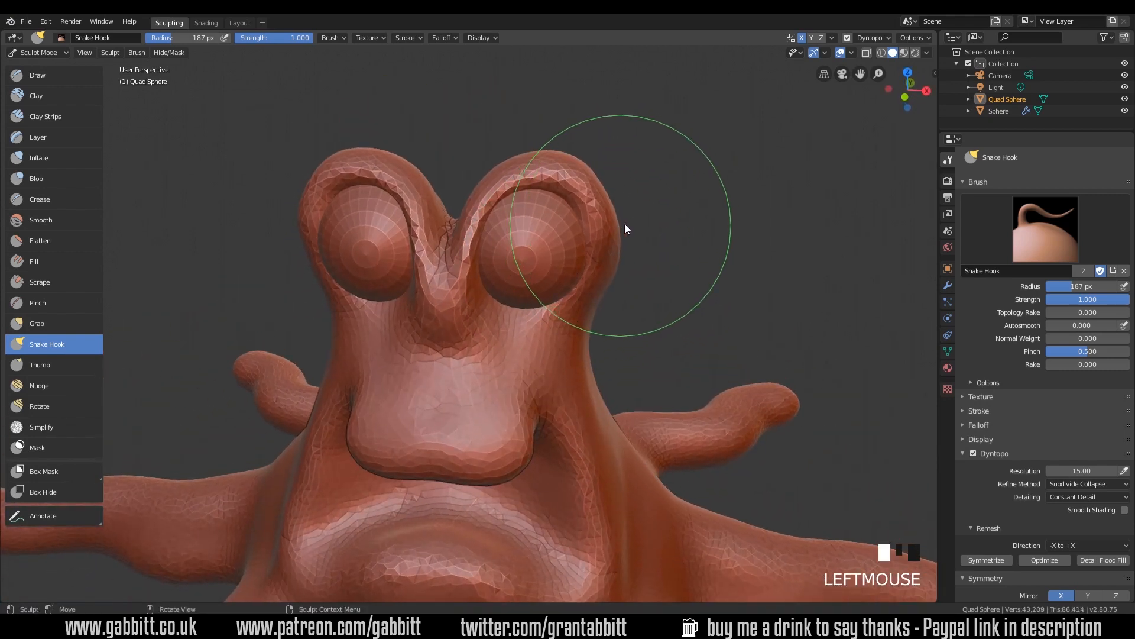
Step: Reshape the tops of the eye bulges from above with the Snake Hook brush, pulling them over the eyes
middle_click_drag(625, 227, 496, 198)
mouse_move(497, 199)
left_mouse_down()
mouse_move(502, 190)
mouse_move(494, 200)
left_mouse_up()
mouse_move(494, 200)
middle_mouse_down()
mouse_move(503, 238)
mouse_move(467, 348)
middle_mouse_up()
left_click_drag(468, 348, 499, 356)
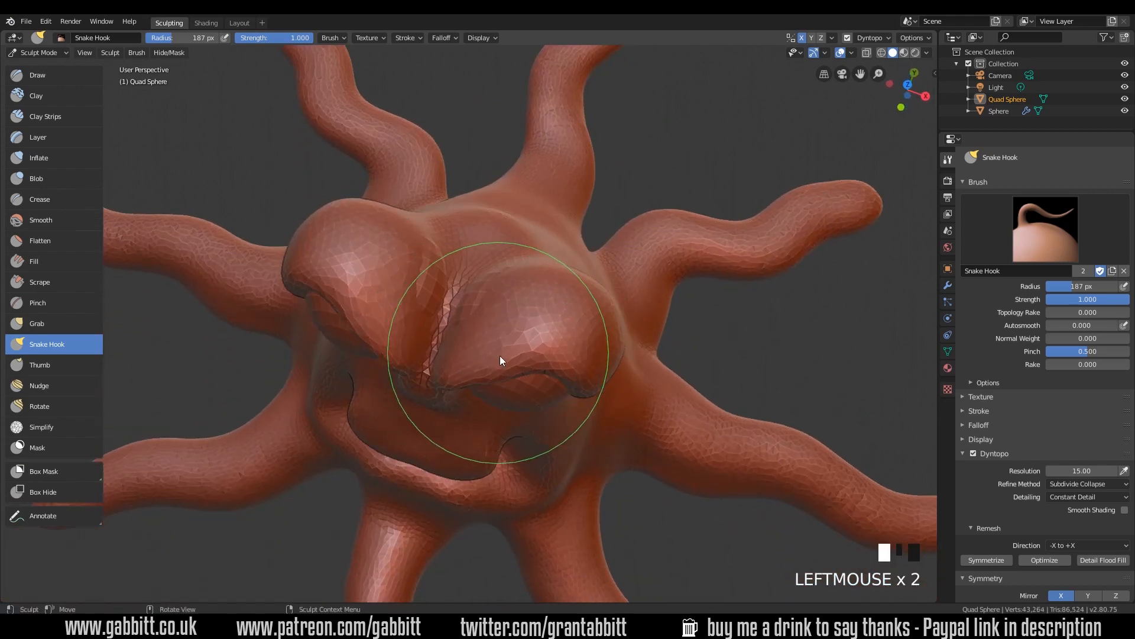
middle_click_drag(499, 356, 512, 328)
mouse_move(512, 329)
left_mouse_down()
mouse_move(504, 306)
mouse_move(491, 343)
mouse_move(583, 301)
left_mouse_up()
middle_click_drag(583, 302, 551, 332)
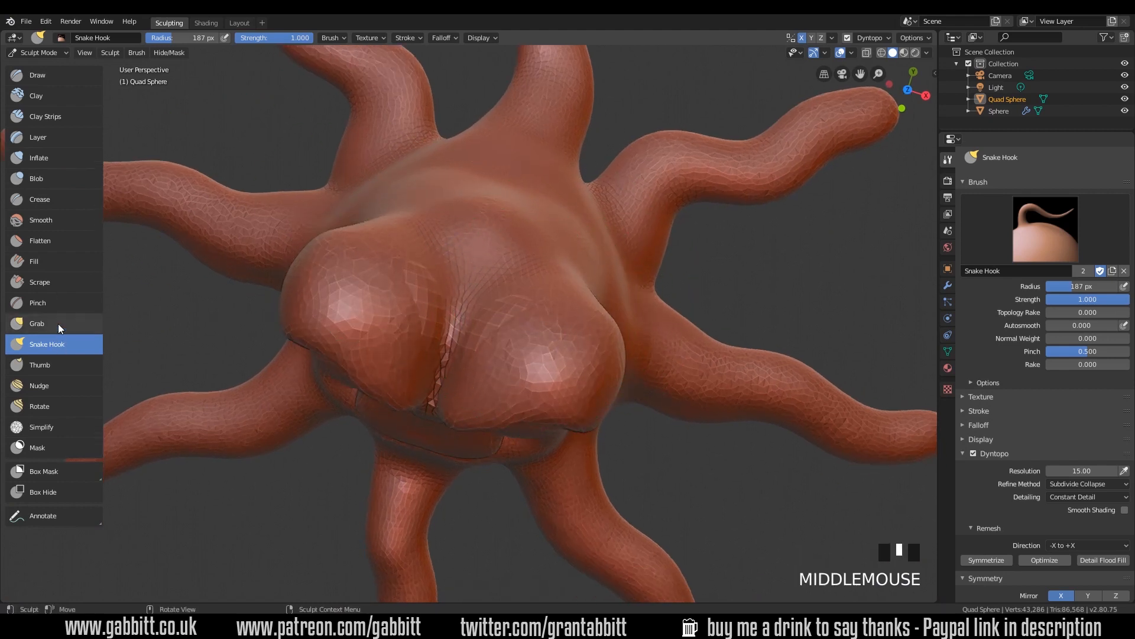
Step: Fill out the tops and backs of the eye bulges with the Inflate brush at 187 px radius
left_click(69, 156)
mouse_move(514, 300)
left_mouse_down()
mouse_move(531, 324)
mouse_move(570, 329)
left_mouse_up()
mouse_move(569, 329)
middle_mouse_down()
mouse_move(611, 310)
mouse_move(579, 403)
middle_mouse_up()
left_click_drag(579, 404, 557, 314)
middle_click_drag(557, 314, 495, 349)
left_click_drag(496, 349, 481, 356)
Step: Smooth the upper head between the eye bulges and inflate the brows into heavier ridges
mouse_move(481, 356)
middle_mouse_down()
mouse_move(511, 318)
mouse_move(489, 299)
middle_mouse_up()
left_click_drag(489, 299, 476, 254, "shift")
mouse_move(476, 254)
middle_mouse_down()
mouse_move(541, 269)
mouse_move(518, 291)
middle_mouse_up()
left_click_drag(518, 291, 485, 301)
left_click_drag(485, 302, 492, 296)
mouse_move(492, 296)
left_mouse_down()
mouse_move(506, 293)
mouse_move(500, 242)
mouse_move(578, 287)
left_mouse_up()
mouse_move(579, 286)
middle_mouse_down()
mouse_move(570, 236)
mouse_move(512, 207)
mouse_move(587, 230)
mouse_move(610, 417)
mouse_move(583, 412)
mouse_move(602, 407)
mouse_move(565, 418)
mouse_move(606, 414)
mouse_move(606, 429)
mouse_move(549, 307)
mouse_move(292, 274)
middle_mouse_up()
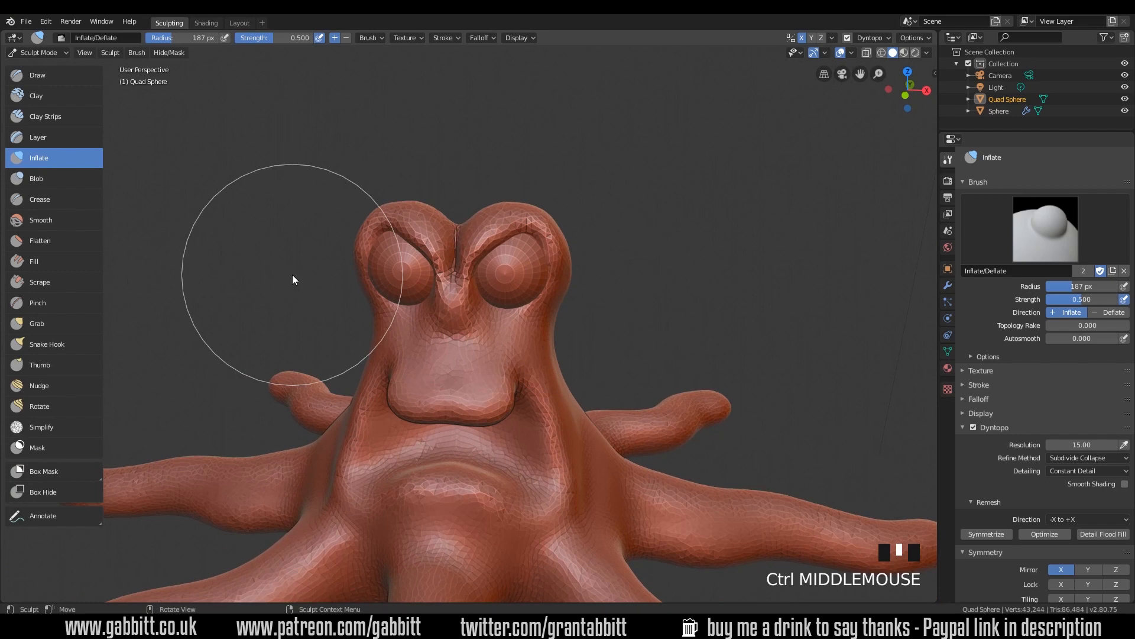
Step: Adjust the eye socket edges from the front and side with the Snake Hook brush at 187 px and smooth them
left_click(59, 343)
middle_click_drag(559, 297, 512, 293, "ctrl")
left_click_drag(512, 294, 524, 306)
mouse_move(524, 307)
middle_mouse_down("shift")
mouse_move(504, 358)
mouse_move(494, 342)
mouse_move(400, 326)
middle_mouse_up("shift")
left_click_drag(399, 327, 390, 329)
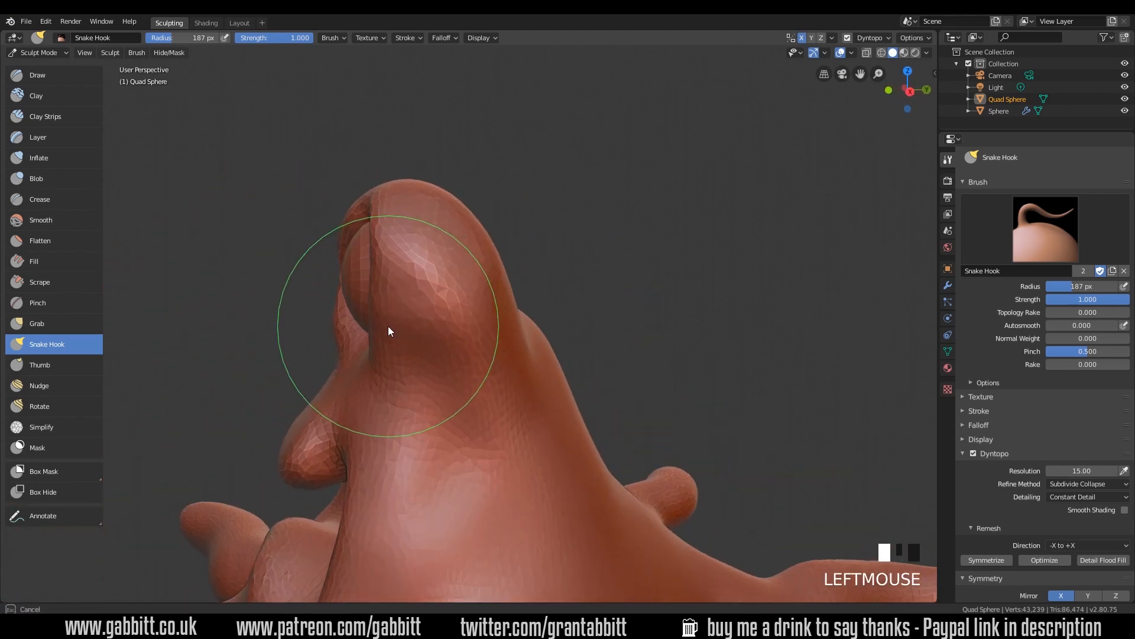
mouse_move(348, 326)
middle_mouse_down()
mouse_move(394, 324)
mouse_move(405, 262)
middle_mouse_up()
left_click_drag(400, 281, 402, 203, "shift")
mouse_move(392, 307)
left_mouse_down("shift")
mouse_move(382, 353)
mouse_move(389, 343)
left_mouse_up("shift")
Step: Pull the outer eyelid edges forward around the eyeballs with the Snake Hook brush at 249 px and smooth the side of the head
middle_click_drag(389, 344, 390, 325)
key("f")
left_click(414, 255)
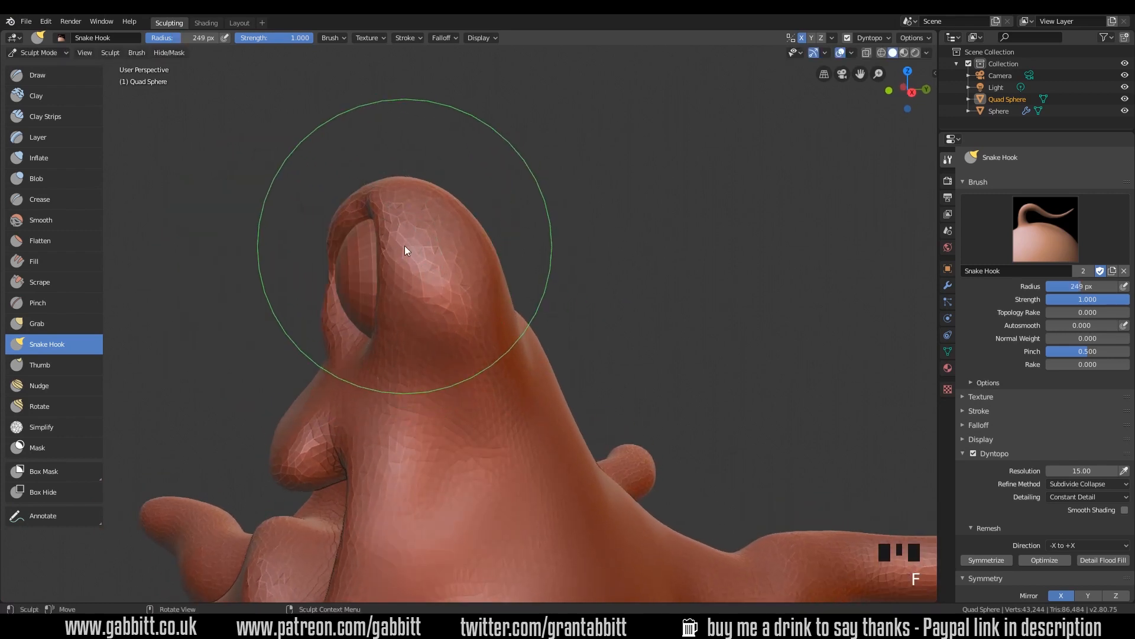
left_click_drag(404, 244, 393, 243)
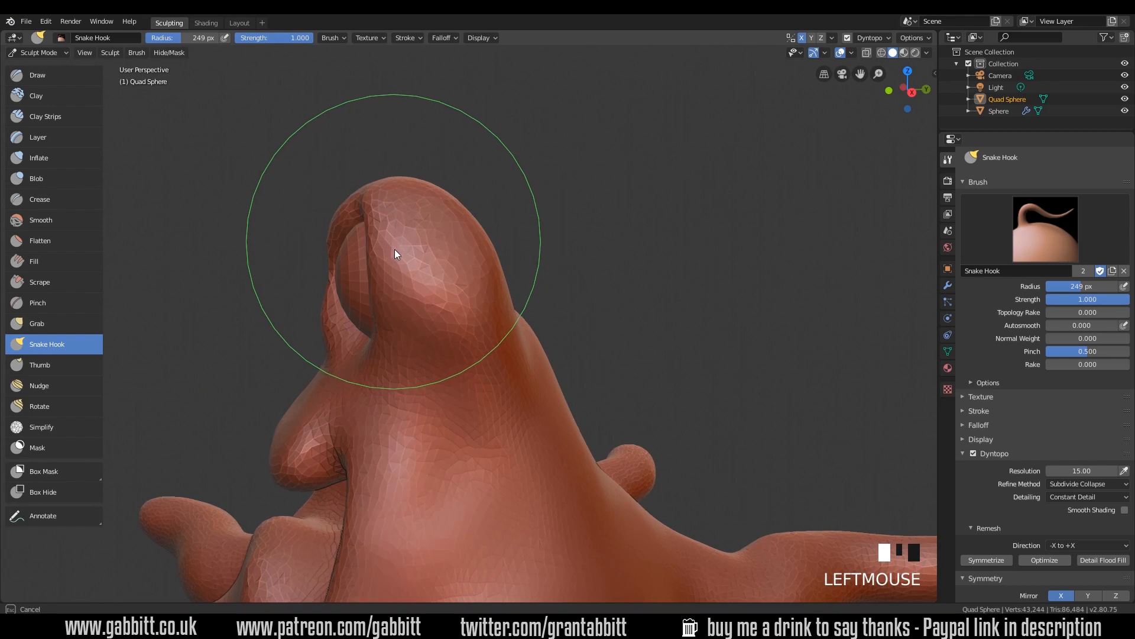
mouse_move(391, 342)
left_mouse_down()
mouse_move(377, 342)
mouse_move(395, 300)
left_mouse_up()
mouse_move(395, 301)
middle_mouse_down()
mouse_move(532, 313)
mouse_move(521, 297)
mouse_move(442, 330)
middle_mouse_up()
mouse_move(442, 330)
left_mouse_down("shift")
mouse_move(360, 326)
mouse_move(413, 353)
left_mouse_up("shift")
middle_click_drag(412, 354, 393, 347)
left_click_drag(393, 347, 398, 347)
Step: Refine the shape of the eye bulges with the Snake Hook brush at 196 px radius
middle_click_drag(501, 311, 434, 249, "ctrl")
key("f")
left_click(413, 256)
left_click_drag(435, 251, 433, 268)
middle_click_drag(572, 268, 561, 384, "ctrl")
mouse_move(560, 385)
middle_mouse_down()
mouse_move(509, 402)
mouse_move(535, 391)
mouse_move(519, 402)
middle_mouse_up()
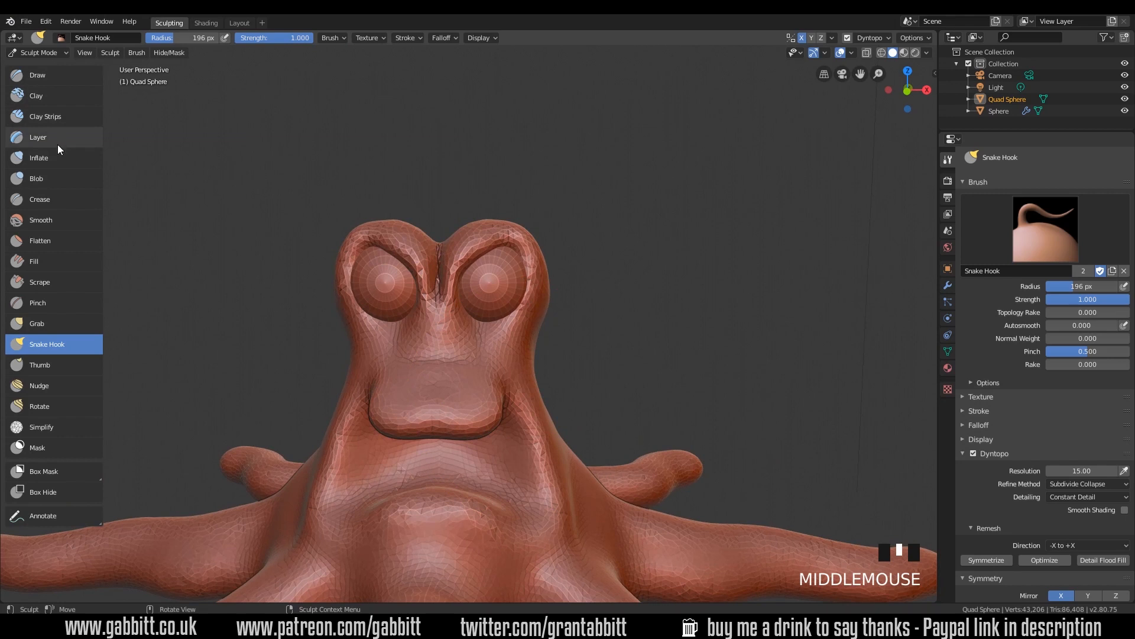
Step: Stroke a light crease on the face below the eyes with the Crease brush at 56 px and smooth it over
left_click(63, 200)
key("f")
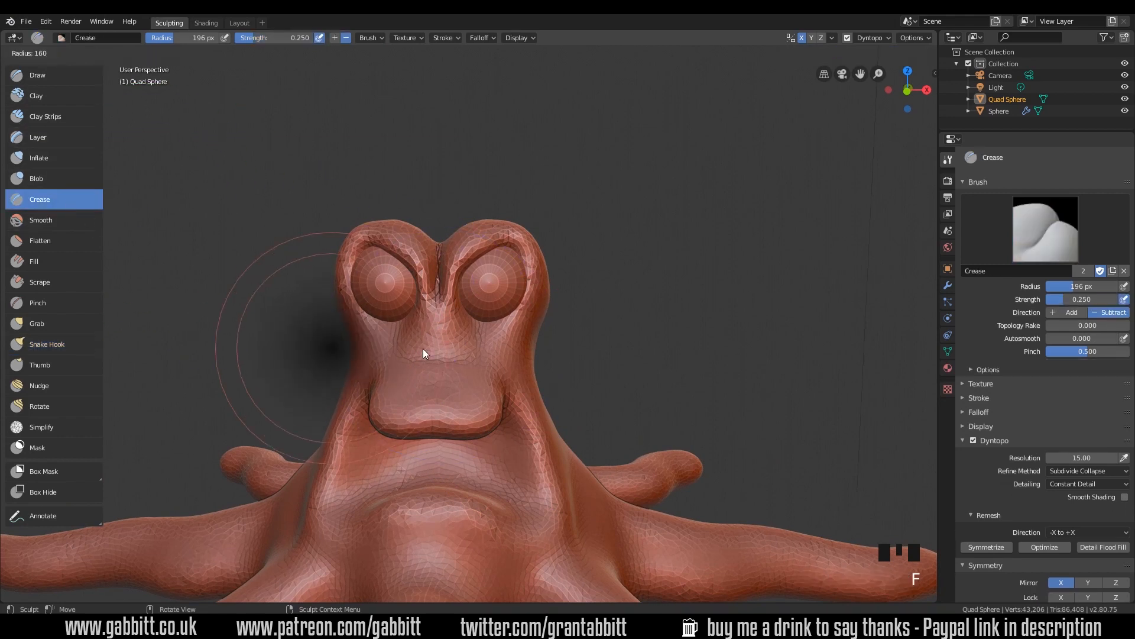
left_click(364, 351)
middle_click_drag(476, 383, 442, 395, "ctrl")
mouse_move(442, 396)
left_mouse_down()
mouse_move(434, 362)
mouse_move(448, 406)
mouse_move(484, 350)
left_mouse_up()
mouse_move(601, 369)
middle_mouse_down("ctrl")
mouse_move(598, 427)
mouse_move(541, 425)
mouse_move(608, 422)
mouse_move(489, 367)
mouse_move(464, 371)
middle_mouse_up("ctrl")
mouse_move(464, 372)
left_mouse_down("shift")
mouse_move(427, 364)
mouse_move(448, 348)
mouse_move(457, 380)
left_mouse_up("shift")
middle_click_drag(457, 380, 459, 350, "ctrl")
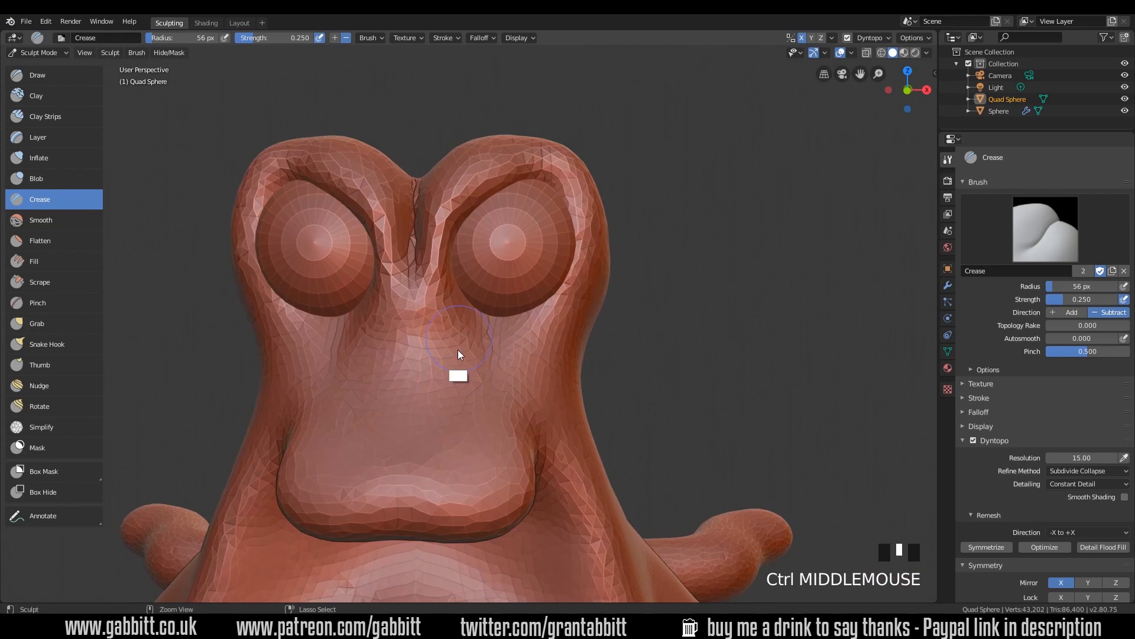
Step: Carve mirrored nostril creases above the upper lip with the Crease brush and smooth the surrounding surface
left_click(434, 363)
mouse_move(436, 367)
left_mouse_down()
mouse_move(441, 385)
mouse_move(439, 355)
mouse_move(451, 392)
left_mouse_up()
left_click(438, 307, "shift")
left_click_drag(438, 308, 507, 441, "shift")
mouse_move(507, 440)
middle_mouse_down("ctrl")
mouse_move(566, 489)
mouse_move(612, 473)
mouse_move(588, 460)
mouse_move(580, 365)
mouse_move(596, 385)
mouse_move(583, 375)
mouse_move(691, 372)
mouse_move(642, 382)
middle_mouse_up("ctrl")
Step: Build up the surface around the nose and mouth with the Draw brush, setting its radius to 87 px
left_click(57, 78)
mouse_move(493, 356)
middle_mouse_down("ctrl")
mouse_move(527, 285)
mouse_move(448, 333)
middle_mouse_up("ctrl")
mouse_move(448, 332)
left_mouse_down()
mouse_move(449, 296)
mouse_move(458, 321)
mouse_move(460, 299)
mouse_move(512, 386)
mouse_move(470, 448)
mouse_move(340, 413)
left_mouse_up()
mouse_move(341, 414)
middle_mouse_down()
mouse_move(494, 476)
mouse_move(456, 464)
mouse_move(484, 456)
middle_mouse_up()
key("f")
left_click(431, 389)
key("f")
left_click(354, 391)
mouse_move(332, 396)
left_mouse_down()
mouse_move(463, 439)
mouse_move(503, 349)
mouse_move(413, 335)
left_mouse_up()
Step: Smooth the area between the nose and the upper lip
mouse_move(413, 334)
middle_mouse_down()
mouse_move(479, 370)
mouse_move(473, 362)
middle_mouse_up()
left_click_drag(463, 301, 439, 319, "shift")
mouse_move(455, 306)
left_mouse_down("shift")
mouse_move(430, 321)
mouse_move(444, 311)
left_mouse_up("shift")
mouse_move(445, 344)
middle_mouse_down()
mouse_move(459, 349)
mouse_move(458, 329)
middle_mouse_up()
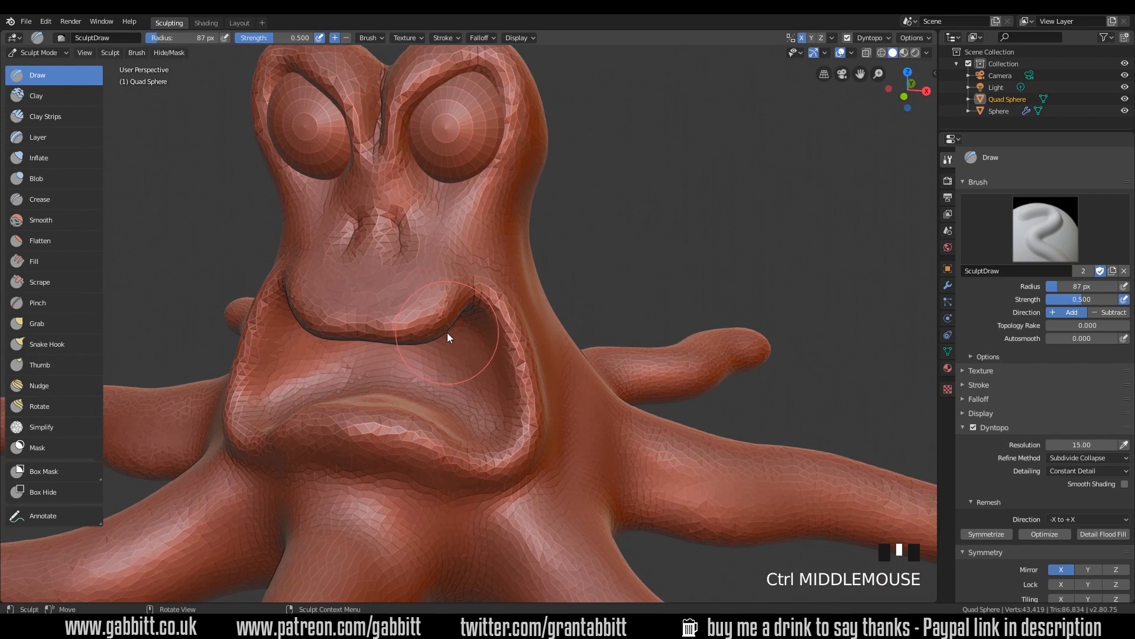
Step: Try to thicken the upper lip's edge with short strokes of the Draw brush at a small radius
key("f")
left_click(456, 306)
left_click_drag(487, 288, 444, 309)
left_click_drag(475, 294, 421, 319)
left_click_drag(416, 322, 390, 324)
left_click_drag(432, 309, 402, 319)
left_click_drag(374, 321, 404, 318)
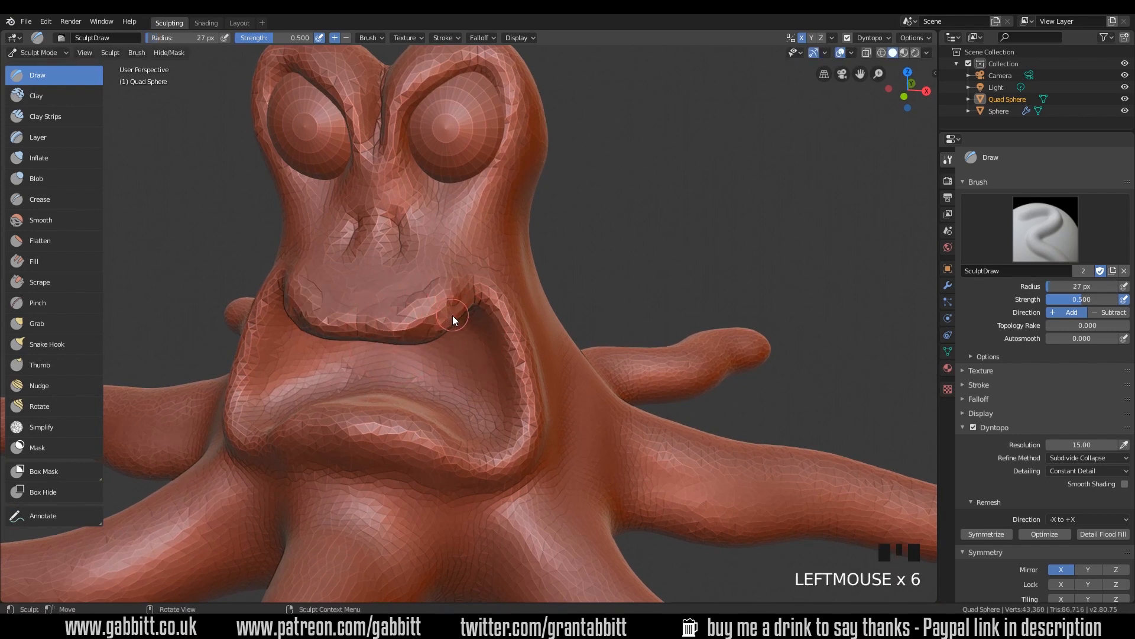
Step: Undo the small Draw strokes along the upper lip
key("ctrl+z")
key("ctrl+z")
key("ctrl+z")
key("ctrl+z")
key("ctrl+z")
key("ctrl+z")
key("ctrl+z")
key("ctrl+z")
key("ctrl+z")
key("ctrl+z")
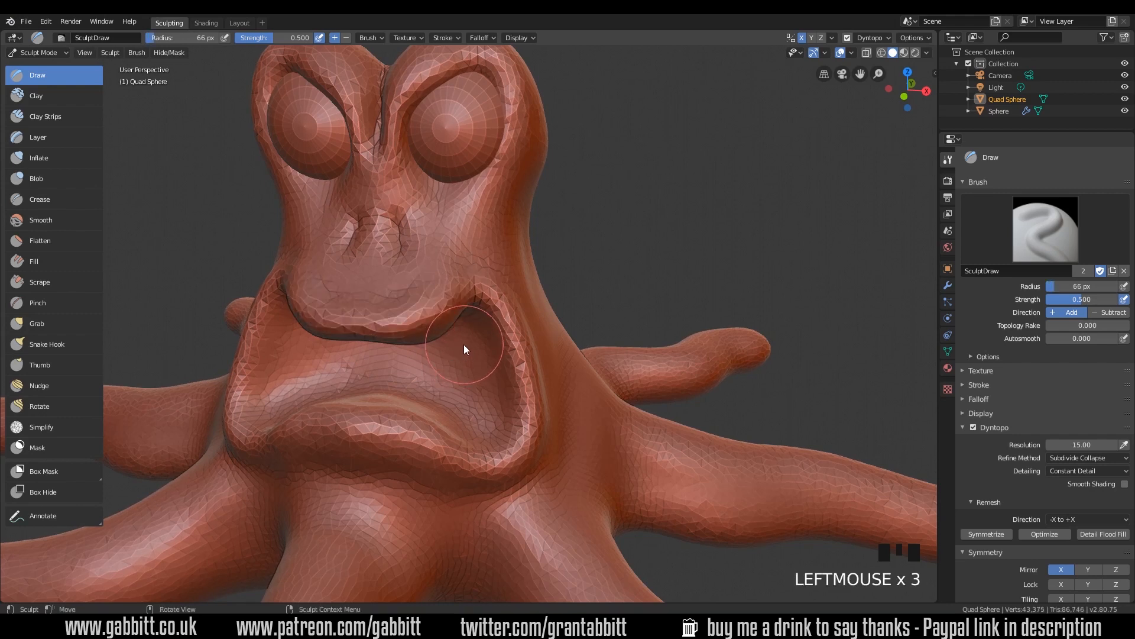
Step: Build up the upper and lower lips with the Draw brush at 66 px and smooth the side edges of the mouth
left_click_drag(443, 324, 369, 328)
left_click_drag(516, 334, 535, 402, "shift")
mouse_move(532, 360)
left_mouse_down("shift")
mouse_move(559, 450)
mouse_move(534, 367)
left_mouse_up("shift")
mouse_move(534, 367)
left_mouse_down("shift")
mouse_move(512, 448)
mouse_move(392, 411)
left_mouse_up("shift")
middle_click_drag(411, 427, 427, 408)
left_click_drag(450, 411, 398, 393)
left_click_drag(398, 393, 453, 408, "shift")
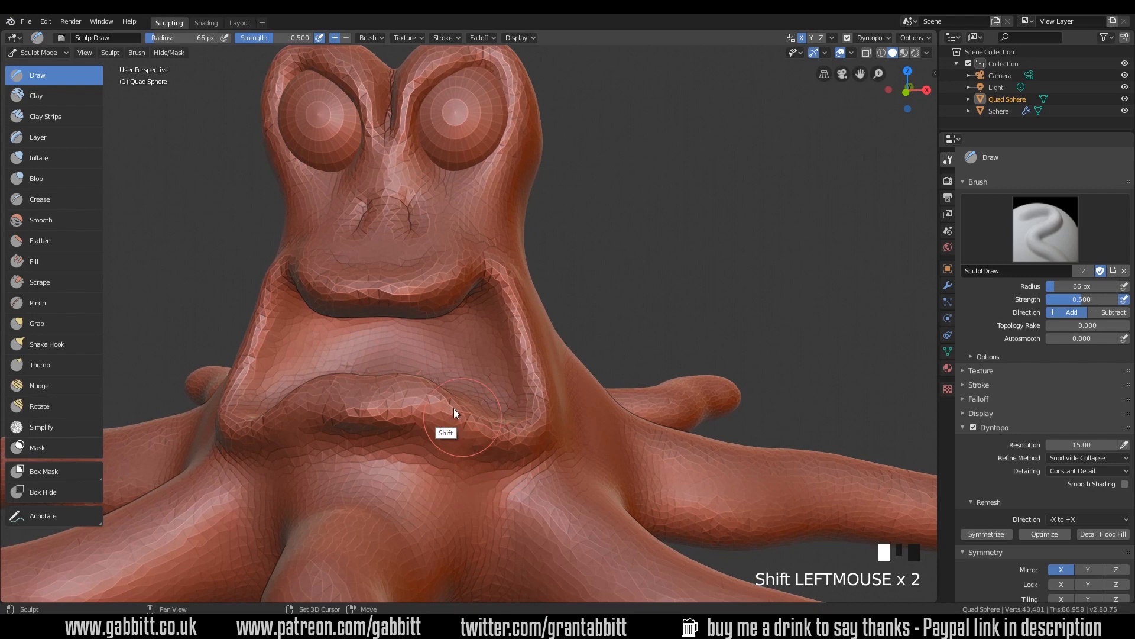
Step: Try more Draw strokes at 66 px along the lower lip and undo them
middle_click_drag(452, 408, 489, 463)
left_click_drag(436, 425, 283, 367)
middle_click_drag(283, 368, 445, 442)
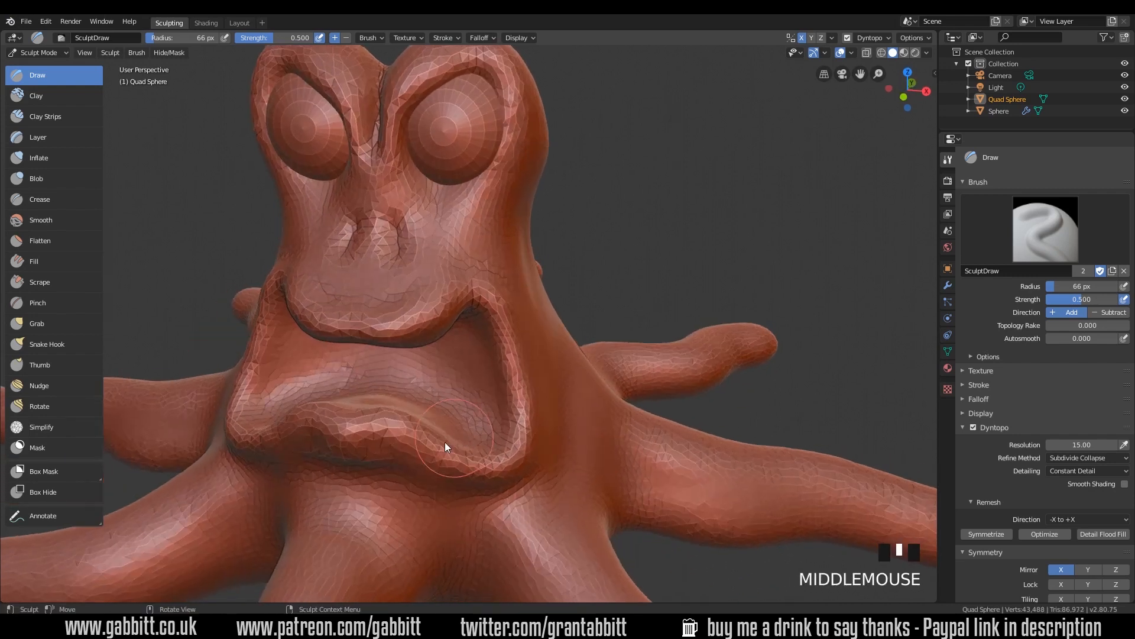
left_click_drag(384, 438, 319, 441)
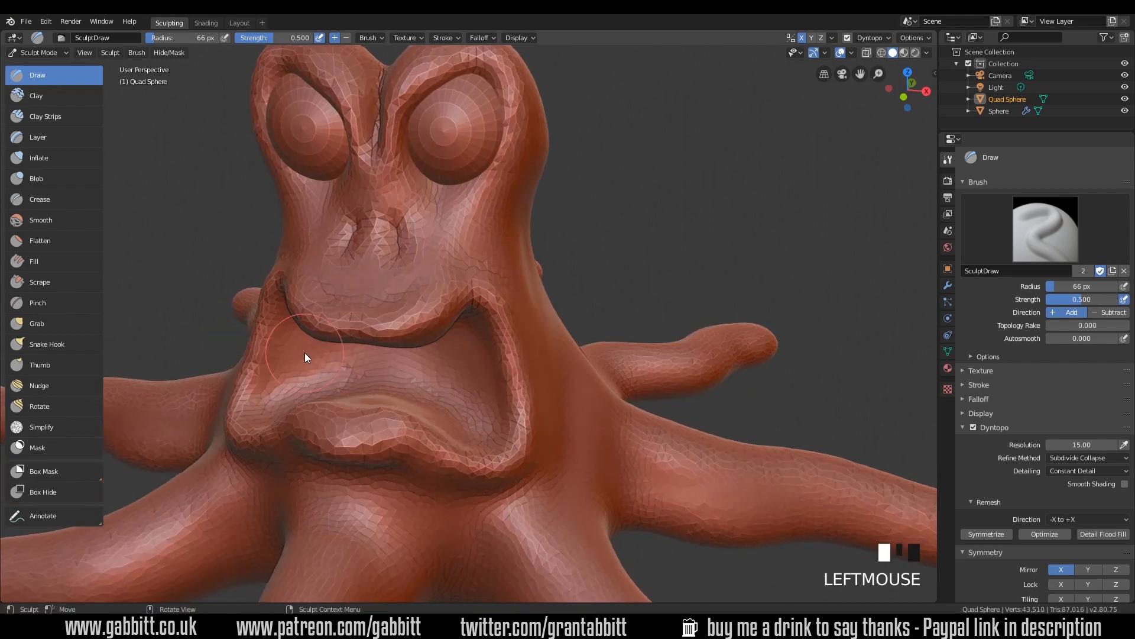
key("ctrl+z")
key("ctrl+z")
key("ctrl+z")
key("ctrl+z")
key("ctrl+z")
key("ctrl+z")
Step: Thicken the lower lip with the Draw brush at 97 px radius
key("f")
left_click(395, 453)
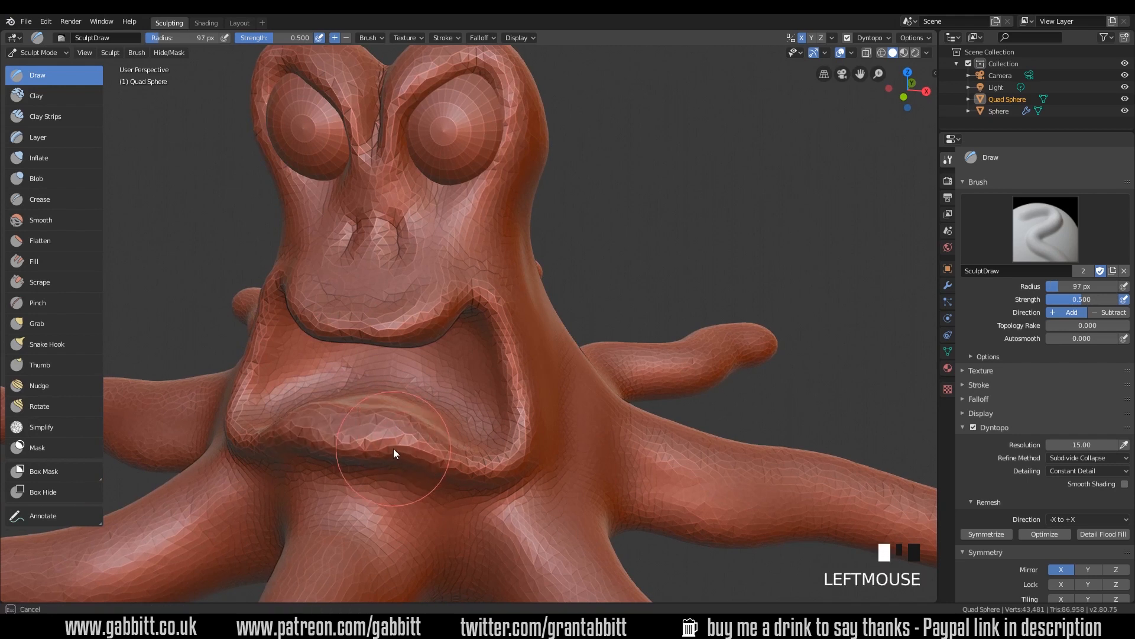
mouse_move(424, 395)
middle_mouse_down()
mouse_move(382, 403)
mouse_move(366, 434)
middle_mouse_up()
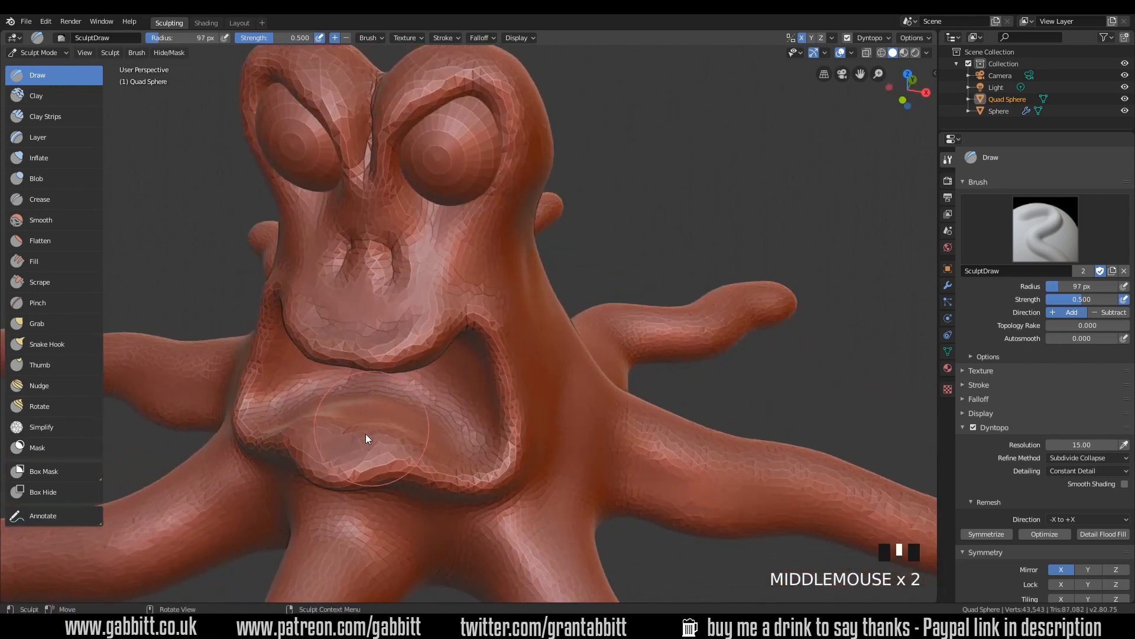
left_click_drag(366, 437, 379, 453)
middle_click_drag(398, 433, 419, 404)
left_click_drag(408, 451, 445, 460)
Step: Smooth the upper side edges of the mouth opening
middle_click_drag(450, 460, 467, 437, "shift")
left_click_drag(525, 308, 530, 349, "shift")
left_click_drag(523, 320, 526, 348, "shift")
mouse_move(526, 347)
middle_mouse_down()
mouse_move(608, 338)
mouse_move(608, 421)
mouse_move(506, 391)
mouse_move(516, 329)
mouse_move(449, 331)
middle_mouse_up()
Step: Reshape the mouth and lips from several angles with the Snake Hook brush
left_click(63, 343)
left_click_drag(438, 343, 521, 326)
middle_click_drag(522, 326, 585, 324)
left_click_drag(584, 325, 558, 331)
mouse_move(558, 331)
middle_mouse_down()
mouse_move(640, 334)
mouse_move(562, 333)
mouse_move(589, 396)
mouse_move(527, 375)
mouse_move(541, 376)
mouse_move(548, 355)
mouse_move(505, 299)
mouse_move(438, 331)
middle_mouse_up()
left_click_drag(438, 331, 450, 340)
middle_click_drag(563, 332, 600, 342)
Step: Smooth the lips and adjust the mouth's outline with the Snake Hook brush at 238 px
left_click_drag(559, 368, 511, 371, "shift")
left_click_drag(502, 368, 482, 364, "shift")
mouse_move(482, 368)
middle_mouse_down()
mouse_move(679, 405)
mouse_move(654, 337)
mouse_move(610, 369)
mouse_move(684, 381)
mouse_move(575, 388)
mouse_move(582, 259)
middle_mouse_up()
left_click_drag(582, 259, 605, 233)
mouse_move(605, 233)
middle_mouse_down()
mouse_move(725, 247)
mouse_move(698, 260)
middle_mouse_up()
left_click_drag(651, 295, 622, 306)
mouse_move(623, 307)
middle_mouse_down()
mouse_move(586, 334)
mouse_move(595, 345)
mouse_move(616, 268)
mouse_move(593, 246)
mouse_move(639, 237)
mouse_move(593, 294)
mouse_move(606, 314)
middle_mouse_up()
middle_click_drag(436, 327, 481, 309)
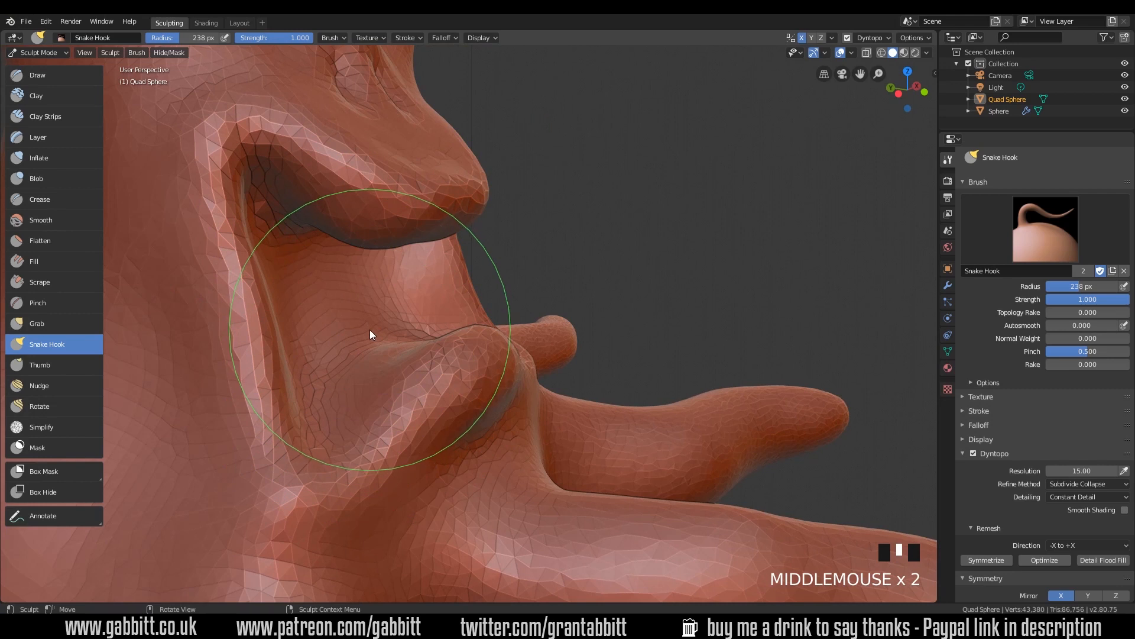
middle_click_drag(385, 223, 360, 261)
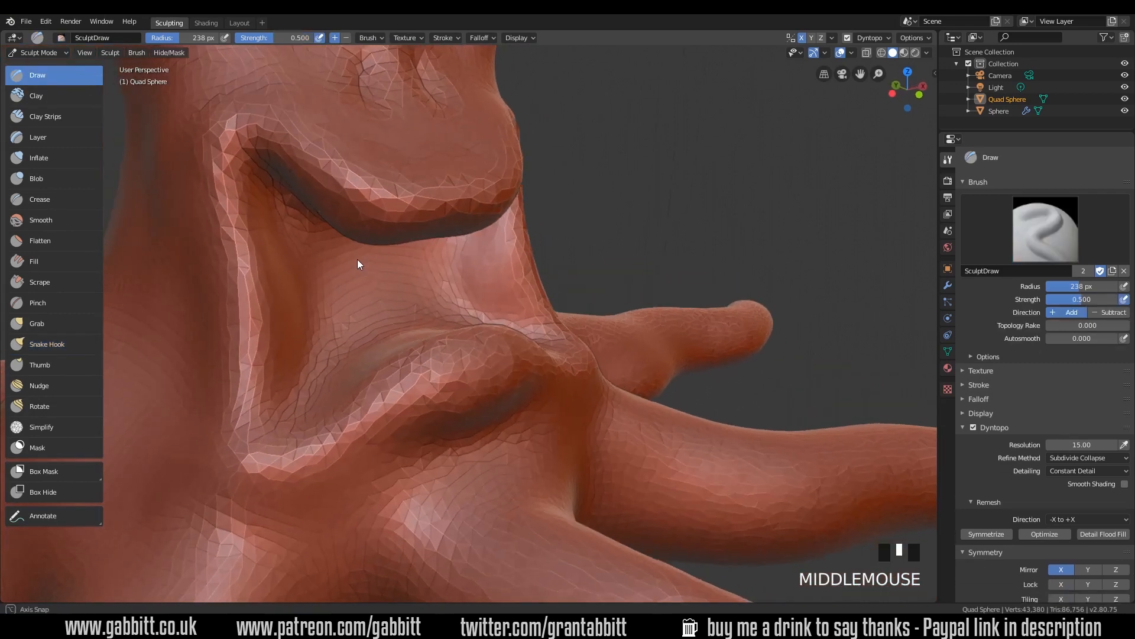
Step: Carve the inside of the mouth deeper from several angles with the inverted Draw brush at 238 px radius
mouse_move(375, 304)
middle_mouse_down("ctrl")
mouse_move(375, 277)
mouse_move(337, 279)
middle_mouse_up("ctrl")
mouse_move(337, 278)
left_mouse_down("ctrl")
mouse_move(254, 261)
mouse_move(256, 355)
mouse_move(309, 317)
left_mouse_up("ctrl")
mouse_move(309, 318)
middle_mouse_down("ctrl")
mouse_move(395, 349)
mouse_move(392, 329)
middle_mouse_up("ctrl")
mouse_move(392, 329)
left_mouse_down("ctrl")
mouse_move(389, 303)
mouse_move(307, 343)
left_mouse_up("ctrl")
middle_click_drag(307, 343, 353, 244)
mouse_move(354, 245)
left_mouse_down("ctrl")
mouse_move(318, 279)
mouse_move(291, 233)
mouse_move(356, 276)
mouse_move(336, 310)
left_mouse_up("ctrl")
mouse_move(335, 310)
middle_mouse_down()
mouse_move(372, 343)
mouse_move(378, 426)
mouse_move(572, 392)
mouse_move(522, 346)
mouse_move(446, 362)
mouse_move(517, 373)
mouse_move(475, 379)
mouse_move(564, 347)
mouse_move(516, 332)
middle_mouse_up()
mouse_move(516, 332)
left_mouse_down("ctrl")
mouse_move(488, 378)
mouse_move(611, 365)
left_mouse_up("ctrl")
middle_click_drag(612, 365, 683, 396)
left_click_drag(682, 396, 605, 385, "ctrl")
mouse_move(605, 386)
middle_mouse_down()
mouse_move(620, 317)
mouse_move(641, 330)
middle_mouse_up()
left_click_drag(641, 330, 517, 318, "ctrl")
mouse_move(516, 318)
middle_mouse_down()
mouse_move(508, 330)
mouse_move(523, 318)
middle_mouse_up()
left_click_drag(523, 318, 482, 301, "ctrl")
middle_click_drag(482, 300, 528, 368)
mouse_move(529, 368)
left_mouse_down("ctrl")
mouse_move(446, 449)
mouse_move(504, 448)
mouse_move(452, 435)
left_mouse_up("ctrl")
mouse_move(452, 434)
middle_mouse_down()
mouse_move(597, 371)
mouse_move(674, 413)
middle_mouse_up()
mouse_move(674, 414)
middle_mouse_down("ctrl")
mouse_move(685, 414)
mouse_move(590, 375)
mouse_move(644, 426)
mouse_move(603, 391)
mouse_move(701, 392)
mouse_move(687, 431)
mouse_move(716, 404)
mouse_move(693, 387)
mouse_move(670, 442)
mouse_move(756, 432)
mouse_move(822, 452)
mouse_move(768, 434)
middle_mouse_up("ctrl")
mouse_move(501, 355)
middle_mouse_down("shift")
mouse_move(499, 380)
mouse_move(521, 349)
middle_mouse_up("shift")
left_click_drag(364, 407, 384, 415)
key("ctrl+z")
Step: Reshape the lips and mouth outline with the Snake Hook brush, smoothing a small area between strokes
left_click(62, 347)
middle_click_drag(514, 392, 465, 416)
left_click_drag(464, 416, 492, 405, "shift")
mouse_move(492, 406)
middle_mouse_down()
mouse_move(576, 398)
mouse_move(538, 414)
middle_mouse_up()
mouse_move(538, 414)
left_mouse_down()
mouse_move(527, 417)
mouse_move(660, 402)
left_mouse_up()
mouse_move(660, 402)
middle_mouse_down()
mouse_move(419, 391)
mouse_move(682, 432)
mouse_move(628, 420)
mouse_move(672, 413)
mouse_move(654, 441)
mouse_move(677, 448)
mouse_move(664, 420)
mouse_move(703, 417)
mouse_move(627, 403)
middle_mouse_up()
mouse_move(565, 367)
middle_mouse_down("ctrl")
mouse_move(602, 265)
mouse_move(359, 290)
mouse_move(310, 257)
middle_mouse_up("ctrl")
mouse_move(320, 254)
left_mouse_down()
mouse_move(379, 251)
mouse_move(368, 285)
left_mouse_up()
mouse_move(368, 285)
middle_mouse_down()
mouse_move(498, 254)
mouse_move(632, 246)
mouse_move(615, 242)
mouse_move(581, 286)
mouse_move(619, 235)
middle_mouse_up()
mouse_move(619, 235)
left_mouse_down()
mouse_move(601, 250)
mouse_move(655, 236)
left_mouse_up()
Step: Carve in around the eyeballs with the inverted Draw brush at 104 px radius
middle_click_drag(654, 236, 598, 299, "shift")
mouse_move(597, 298)
middle_mouse_down()
mouse_move(612, 281)
mouse_move(601, 282)
middle_mouse_up()
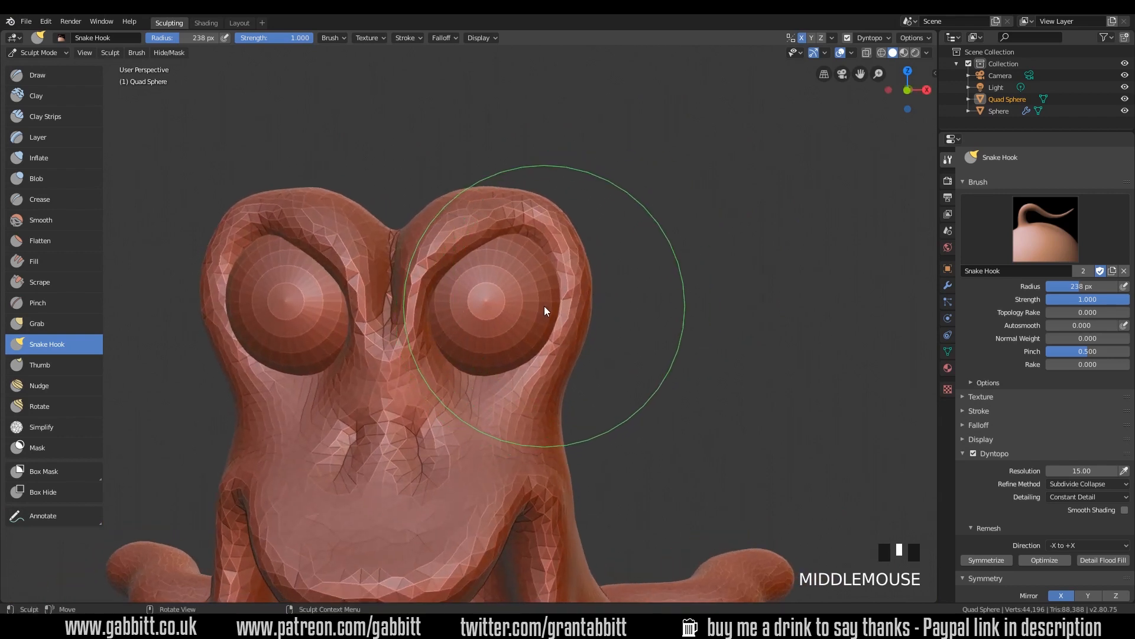
left_click(71, 76)
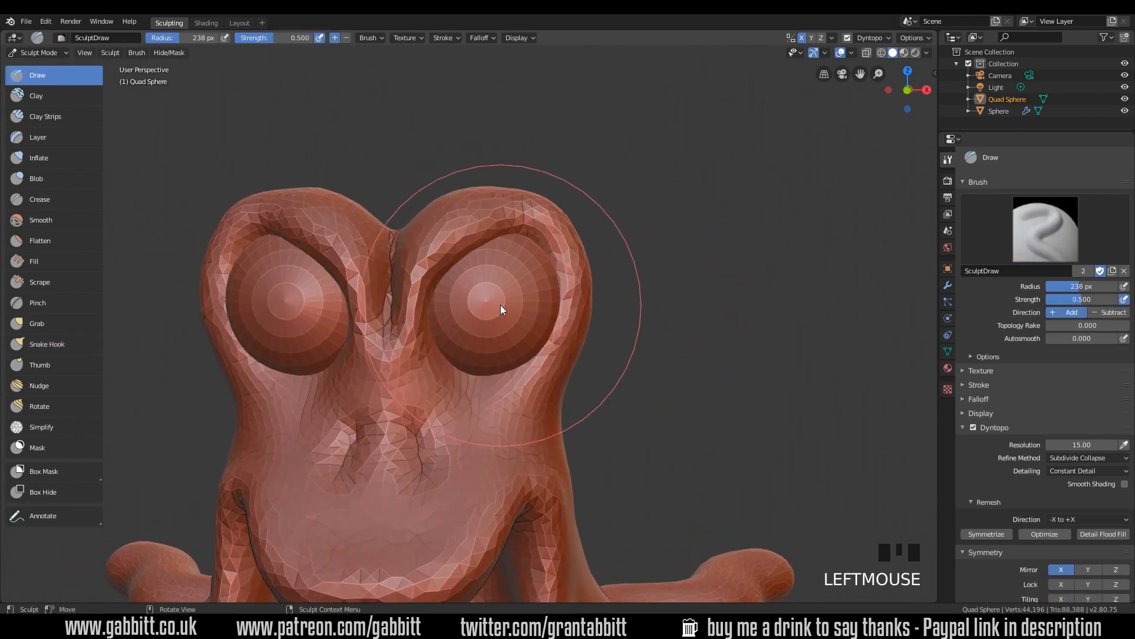
key("f")
left_click(425, 300)
mouse_move(540, 289)
left_mouse_down("ctrl")
mouse_move(501, 361)
mouse_move(520, 336)
mouse_move(472, 331)
left_mouse_up("ctrl")
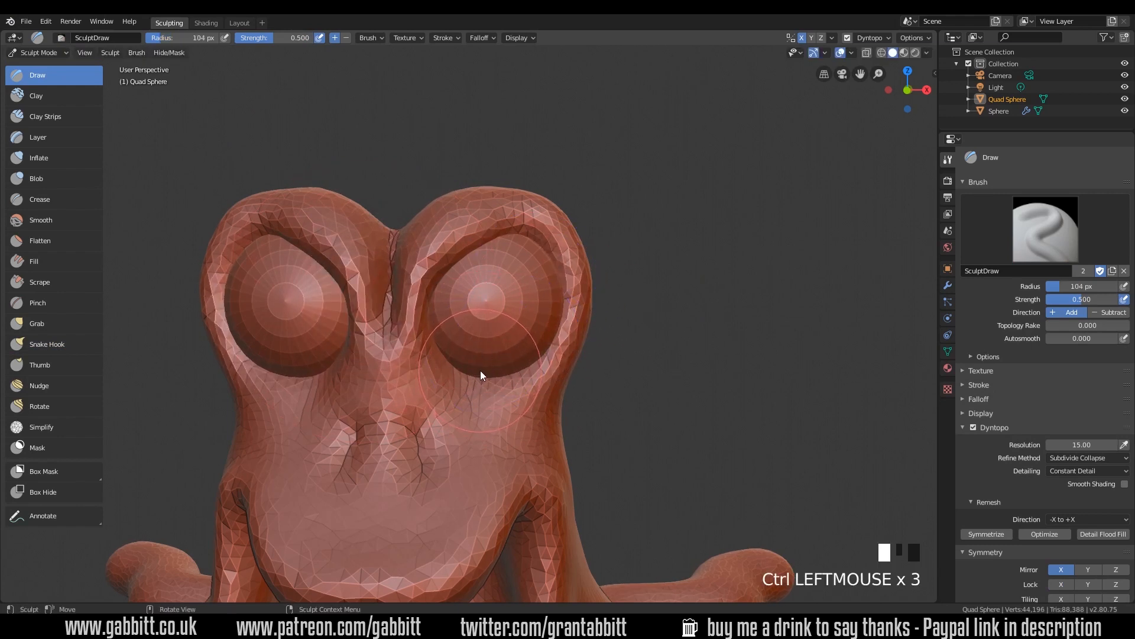
Step: Build up the lower eyelids with the Draw brush at 61 px radius and smooth the brows and inner eye rims
key("f")
left_click(467, 382)
mouse_move(576, 342)
left_mouse_down()
mouse_move(567, 250)
mouse_move(548, 232)
mouse_move(582, 286)
mouse_move(506, 376)
left_mouse_up()
left_click_drag(542, 217, 558, 232, "shift")
left_click_drag(539, 214, 560, 235, "shift")
left_click_drag(546, 218, 567, 242, "shift")
middle_click_drag(626, 297, 559, 365)
left_click_drag(417, 300, 428, 357, "shift")
mouse_move(422, 331)
left_mouse_down("shift")
mouse_move(437, 404)
mouse_move(470, 455)
left_mouse_up("shift")
middle_click_drag(542, 360, 567, 326)
Step: Build up the surface beneath the eyes and around the nose with the Draw brush and smooth it
middle_click_drag(419, 403, 467, 393)
mouse_move(460, 400)
left_mouse_down()
mouse_move(550, 421)
mouse_move(447, 389)
mouse_move(487, 414)
left_mouse_up()
left_click_drag(473, 408, 510, 431, "shift")
middle_click_drag(491, 444, 514, 441)
left_click_drag(409, 395, 414, 425)
left_click_drag(440, 412, 454, 511)
mouse_move(416, 432)
left_mouse_down("shift")
mouse_move(413, 498)
mouse_move(409, 413)
mouse_move(449, 485)
left_mouse_up("shift")
mouse_move(440, 490)
left_mouse_down("shift")
mouse_move(438, 525)
mouse_move(468, 525)
left_mouse_up("shift")
mouse_move(514, 464)
middle_mouse_down("ctrl")
mouse_move(600, 436)
mouse_move(534, 439)
mouse_move(549, 455)
mouse_move(570, 378)
mouse_move(546, 446)
mouse_move(609, 449)
mouse_move(525, 403)
mouse_move(542, 304)
mouse_move(515, 335)
middle_mouse_up("ctrl")
left_click_drag(515, 335, 498, 310, "shift")
left_click_drag(497, 310, 490, 304, "shift")
mouse_move(489, 304)
middle_mouse_down()
mouse_move(565, 349)
mouse_move(516, 346)
mouse_move(518, 445)
mouse_move(458, 452)
mouse_move(419, 338)
middle_mouse_up()
left_click_drag(419, 338, 404, 344, "shift")
mouse_move(402, 347)
middle_mouse_down()
mouse_move(540, 436)
mouse_move(609, 423)
mouse_move(628, 400)
mouse_move(621, 445)
mouse_move(615, 377)
mouse_move(596, 380)
mouse_move(637, 420)
mouse_move(631, 388)
mouse_move(619, 408)
mouse_move(523, 384)
mouse_move(520, 360)
middle_mouse_up()
Step: Cut a crease beneath the lower lip and up around its corner with the Crease brush
left_click(77, 193)
middle_click_drag(482, 482, 537, 419, "shift")
left_click_drag(395, 413, 428, 428)
left_click_drag(423, 425, 362, 413)
left_click_drag(358, 415, 417, 425)
mouse_move(430, 431)
left_mouse_down()
mouse_move(494, 451)
mouse_move(518, 423)
left_mouse_up()
left_click_drag(513, 431, 526, 402)
left_click_drag(509, 436, 528, 397)
Step: Crease the contour of the upper lip up to its corner and smooth the surface above it
middle_click_drag(571, 378, 575, 425)
left_click_drag(537, 314, 509, 266)
mouse_move(508, 265)
left_mouse_down()
mouse_move(457, 261)
mouse_move(431, 290)
left_mouse_up()
mouse_move(503, 261)
left_mouse_down()
mouse_move(471, 259)
mouse_move(435, 287)
left_mouse_up()
left_click_drag(485, 258, 520, 323)
middle_click_drag(559, 350, 614, 332)
left_click_drag(517, 235, 503, 217, "shift")
left_click_drag(506, 214, 534, 201, "shift")
Step: Crease the cheek beside the mouth corner and smooth the side of the mouth
mouse_move(533, 203)
middle_mouse_down()
mouse_move(612, 349)
mouse_move(505, 350)
middle_mouse_up()
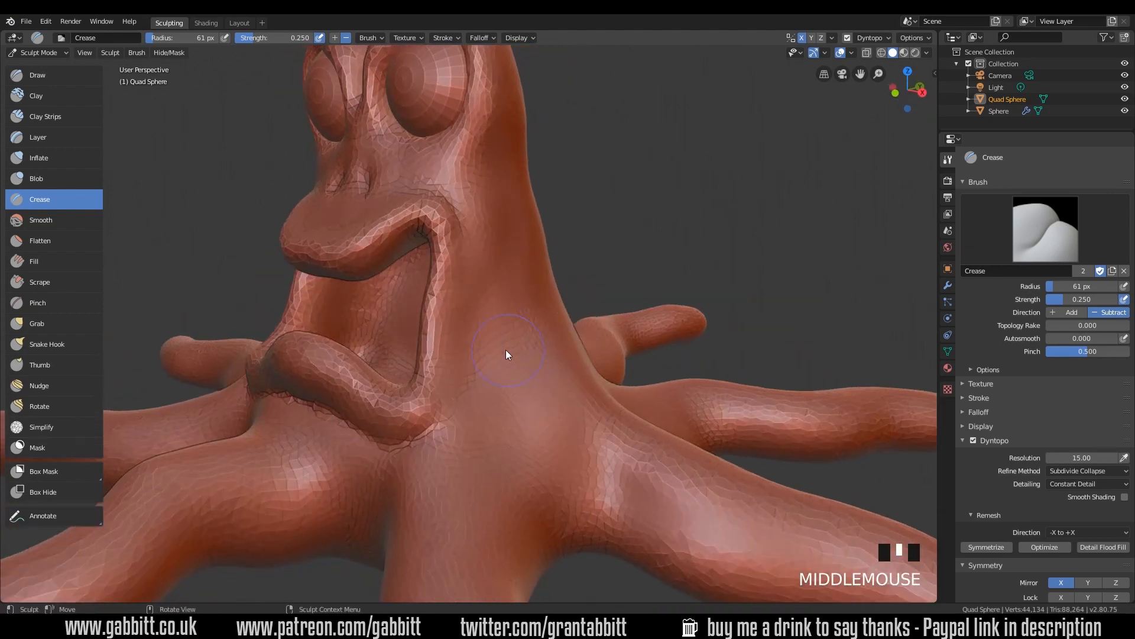
left_click_drag(463, 261, 467, 349)
mouse_move(469, 236)
left_mouse_down()
mouse_move(460, 294)
mouse_move(463, 257)
mouse_move(505, 430)
mouse_move(499, 329)
mouse_move(521, 349)
left_mouse_up()
mouse_move(522, 349)
middle_mouse_down()
mouse_move(608, 321)
mouse_move(615, 400)
mouse_move(580, 397)
mouse_move(553, 418)
middle_mouse_up()
left_click_drag(553, 419, 556, 417, "shift")
left_click_drag(555, 417, 435, 416, "shift")
Step: Hollow out the mouth beneath the upper lip with the inverted Draw brush at 61 px radius and smooth it
mouse_move(435, 416)
middle_mouse_down()
mouse_move(586, 443)
mouse_move(1073, 472)
middle_mouse_up()
mouse_move(553, 414)
middle_mouse_down("ctrl")
mouse_move(503, 449)
mouse_move(466, 437)
mouse_move(538, 431)
mouse_move(524, 433)
mouse_move(512, 383)
mouse_move(530, 303)
mouse_move(463, 306)
mouse_move(401, 333)
mouse_move(421, 366)
mouse_move(420, 338)
middle_mouse_up("ctrl")
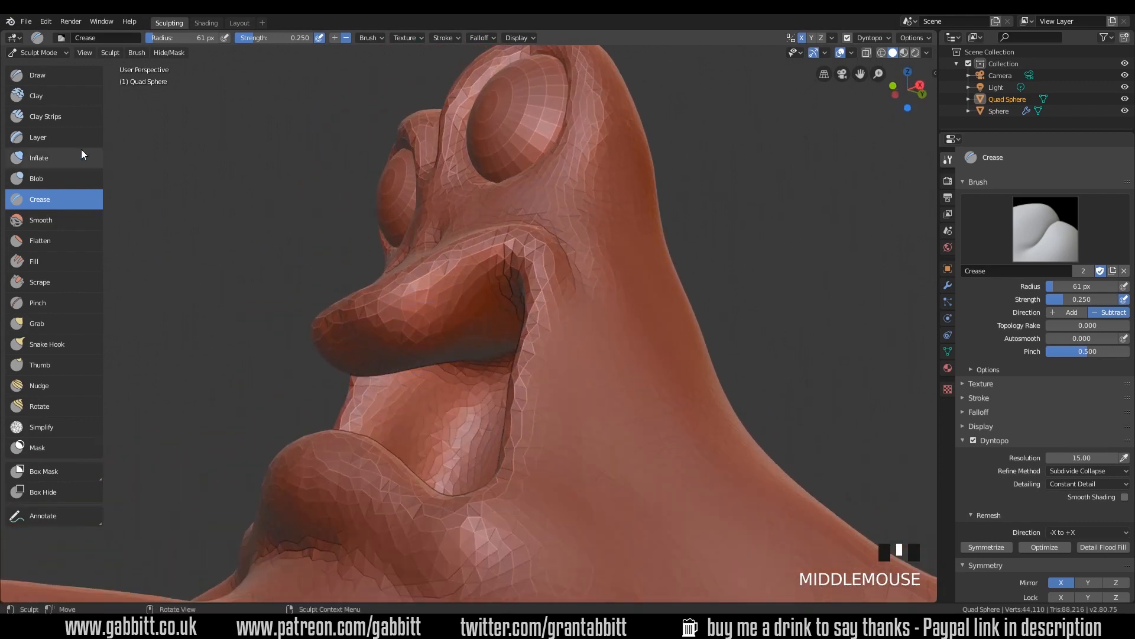
left_click(56, 77)
mouse_move(470, 302)
middle_mouse_down()
mouse_move(474, 293)
mouse_move(448, 314)
middle_mouse_up()
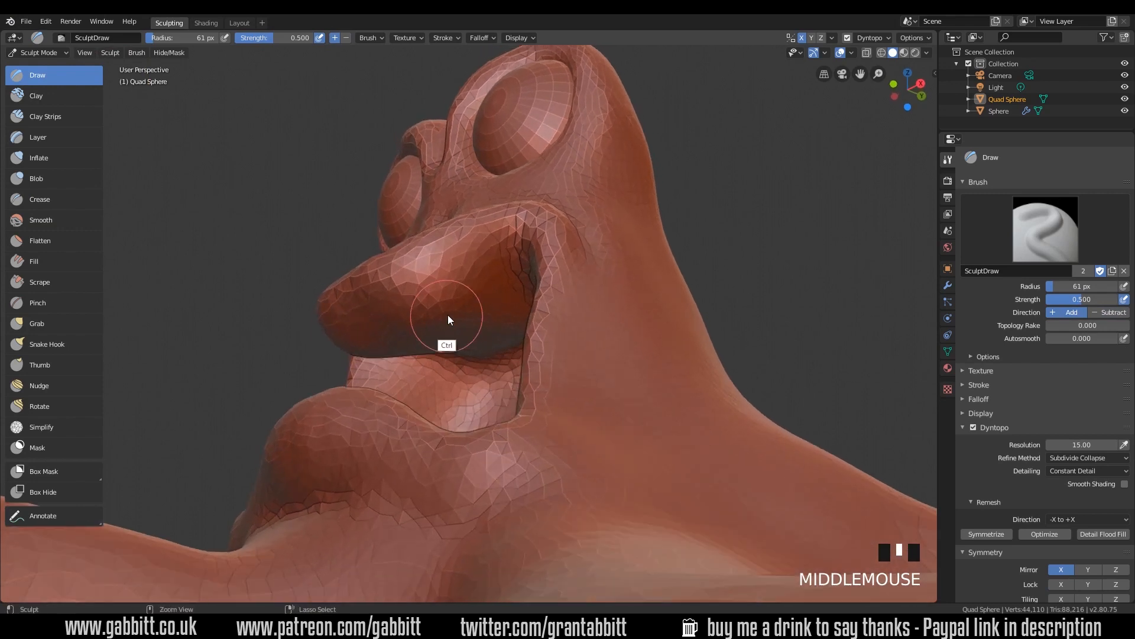
double_click(424, 317, "ctrl")
mouse_move(447, 310)
left_mouse_down("ctrl")
mouse_move(453, 335)
mouse_move(471, 289)
mouse_move(462, 324)
mouse_move(485, 329)
mouse_move(494, 301)
left_mouse_up("ctrl")
middle_click_drag(494, 300, 561, 339)
mouse_move(560, 339)
left_mouse_down("ctrl")
mouse_move(496, 369)
mouse_move(562, 331)
left_mouse_up("ctrl")
mouse_move(561, 325)
middle_mouse_down()
mouse_move(544, 313)
mouse_move(453, 340)
middle_mouse_up()
mouse_move(453, 340)
left_mouse_down("ctrl")
mouse_move(496, 337)
mouse_move(545, 311)
left_mouse_up("ctrl")
mouse_move(546, 311)
left_mouse_down("shift")
mouse_move(431, 343)
mouse_move(468, 341)
left_mouse_up("shift")
Step: Carve the inner side walls and corners of the mouth deeper and smooth their edges
middle_click_drag(467, 341, 533, 324)
middle_click_drag(532, 324, 516, 307)
left_click_drag(517, 307, 461, 319, "ctrl")
left_click_drag(491, 304, 438, 329, "ctrl")
mouse_move(438, 328)
left_mouse_down("ctrl")
mouse_move(456, 332)
mouse_move(439, 335)
mouse_move(475, 311)
mouse_move(510, 329)
mouse_move(503, 379)
left_mouse_up("ctrl")
mouse_move(503, 379)
middle_mouse_down()
mouse_move(621, 371)
mouse_move(545, 396)
mouse_move(524, 373)
mouse_move(502, 471)
mouse_move(459, 466)
mouse_move(500, 304)
mouse_move(458, 345)
mouse_move(442, 320)
middle_mouse_up()
mouse_move(443, 321)
left_mouse_down("ctrl")
mouse_move(435, 290)
mouse_move(426, 355)
left_mouse_up("ctrl")
mouse_move(429, 331)
left_mouse_down("ctrl")
mouse_move(439, 391)
mouse_move(455, 355)
mouse_move(450, 300)
mouse_move(413, 301)
mouse_move(441, 409)
left_mouse_up("ctrl")
mouse_move(441, 409)
middle_mouse_down()
mouse_move(445, 312)
mouse_move(414, 354)
middle_mouse_up()
mouse_move(414, 354)
left_mouse_down()
mouse_move(401, 368)
mouse_move(428, 411)
mouse_move(428, 339)
mouse_move(470, 410)
left_mouse_up()
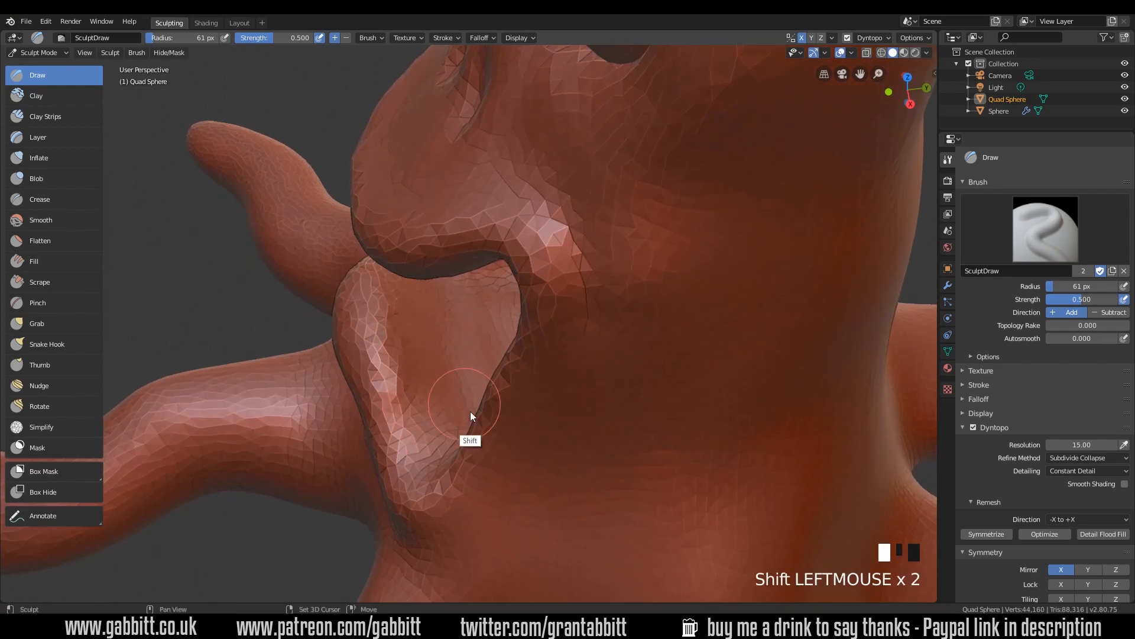
Step: Carve the mouth interior behind the lower lip and along the side, smoothing the area behind the lip
mouse_move(514, 390)
middle_mouse_down()
mouse_move(533, 422)
mouse_move(471, 412)
mouse_move(499, 374)
mouse_move(558, 395)
middle_mouse_up()
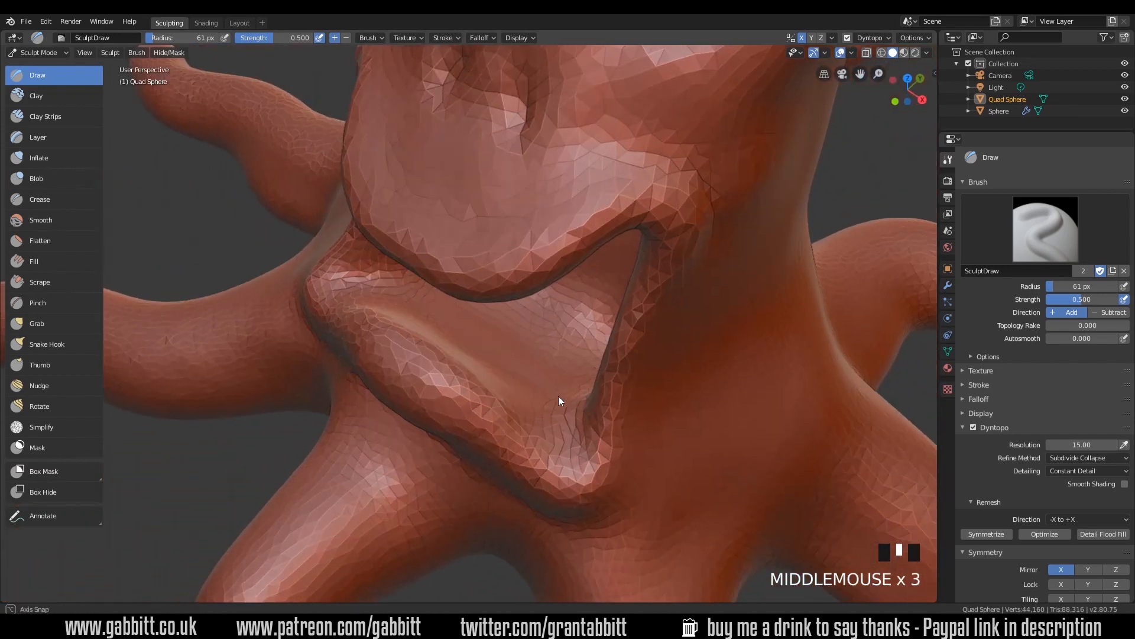
mouse_move(566, 395)
left_mouse_down("ctrl")
mouse_move(526, 388)
mouse_move(545, 378)
left_mouse_up("ctrl")
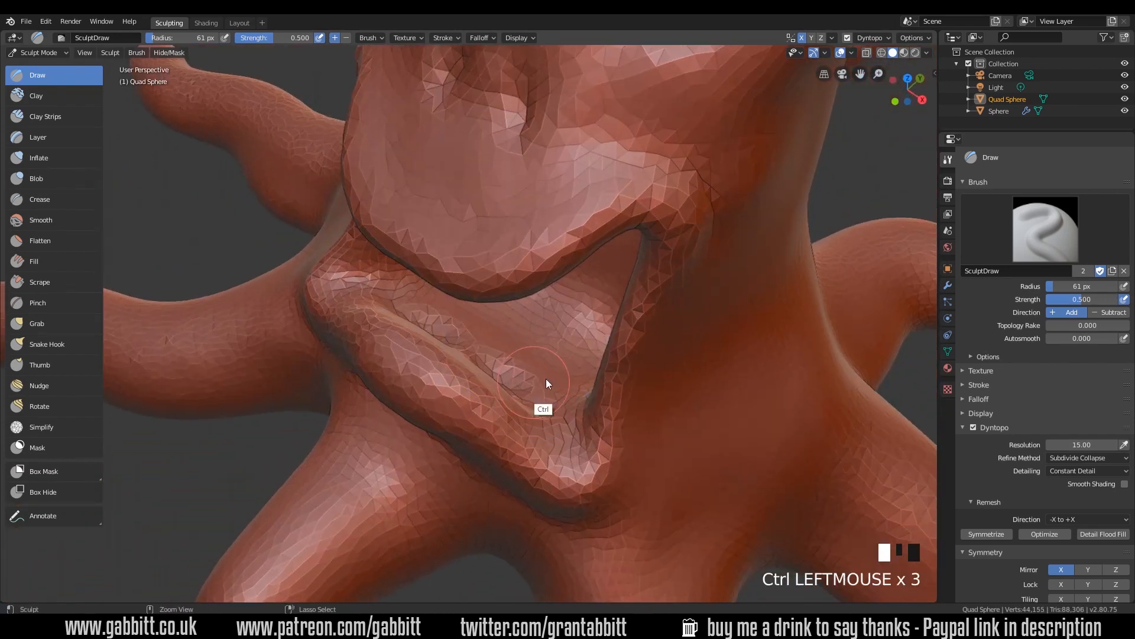
middle_click_drag(545, 378, 583, 388)
left_click_drag(583, 388, 494, 332, "shift")
mouse_move(494, 332)
middle_mouse_down()
mouse_move(658, 364)
mouse_move(648, 352)
middle_mouse_up()
left_click_drag(594, 284, 609, 311, "ctrl")
mouse_move(602, 295)
left_mouse_down("ctrl")
mouse_move(612, 307)
mouse_move(589, 311)
mouse_move(605, 317)
left_mouse_up("ctrl")
mouse_move(640, 346)
middle_mouse_down()
mouse_move(647, 315)
mouse_move(654, 381)
mouse_move(629, 421)
mouse_move(595, 410)
middle_mouse_up()
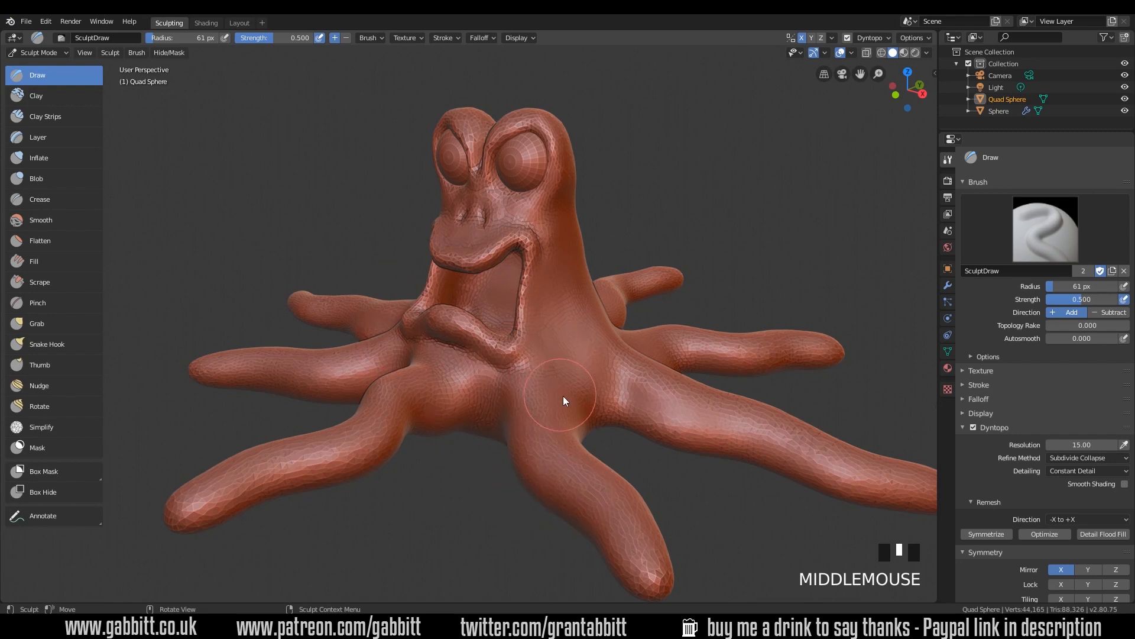
Step: Add an ico sphere in the Layout workspace and scale it down to tooth size
middle_click_drag(563, 396, 584, 355)
left_click(240, 22)
middle_click_drag(615, 400, 555, 158)
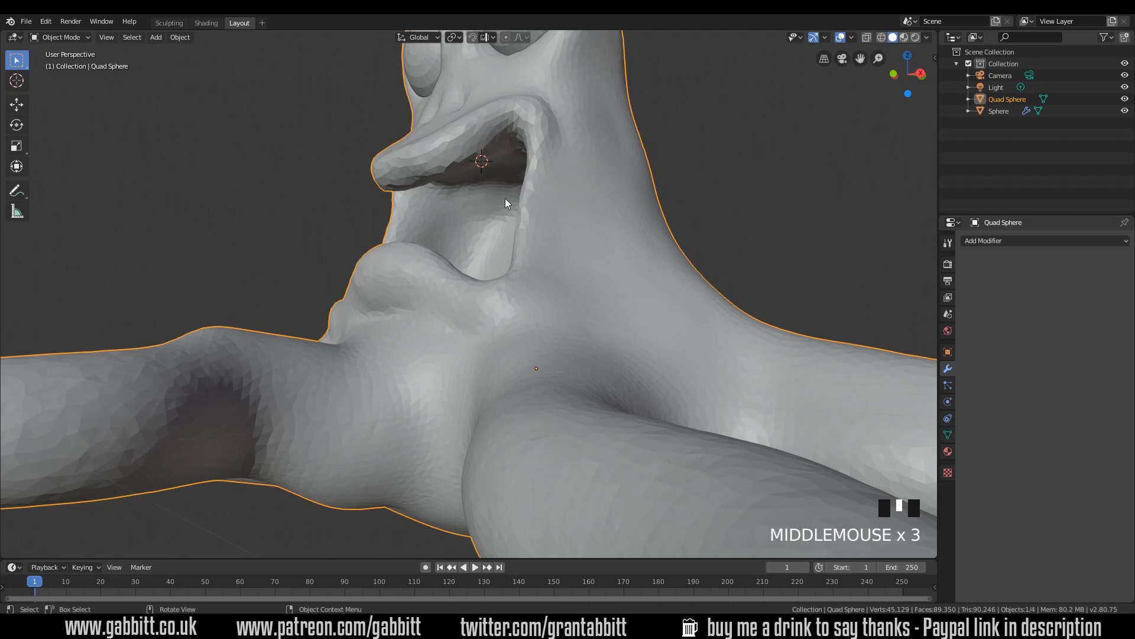
key("shift+a")
mouse_move(507, 206)
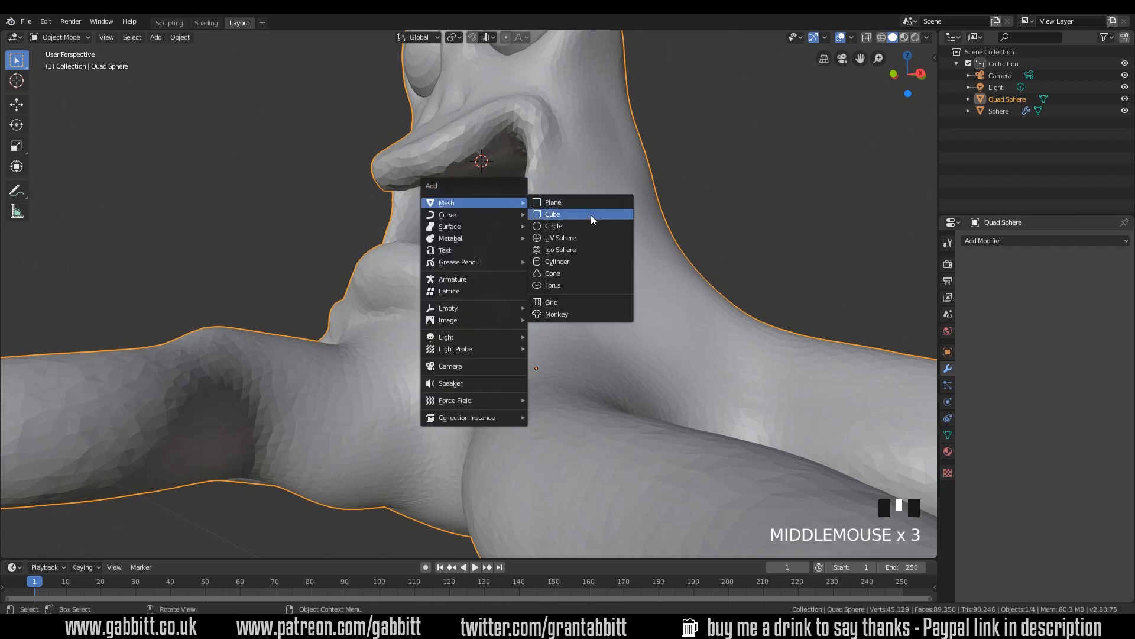
left_click(585, 251)
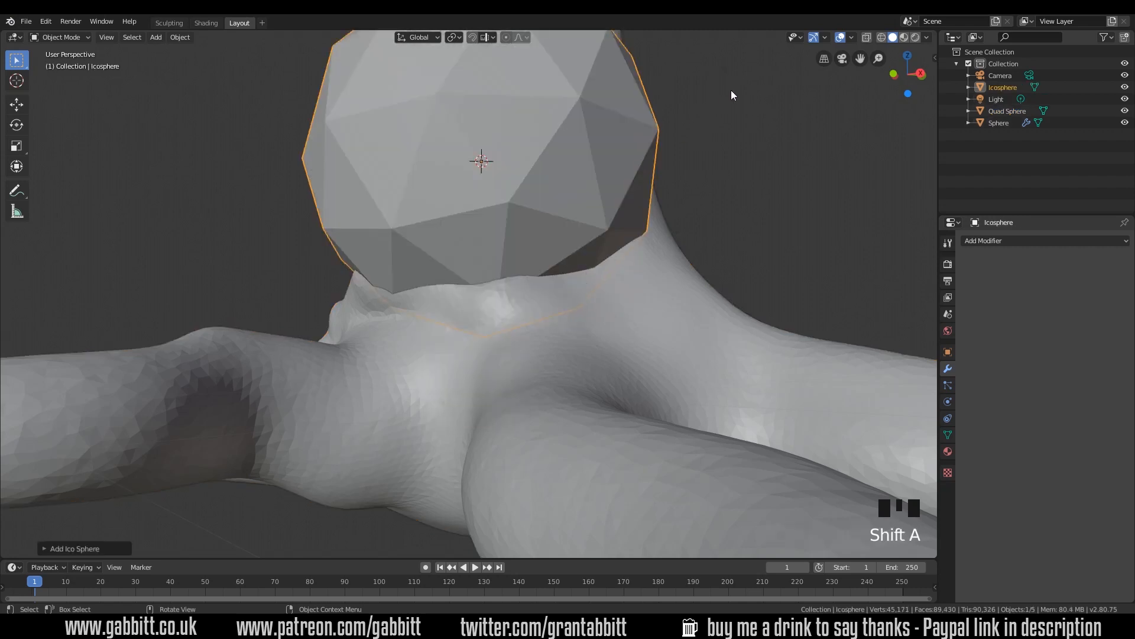
key("s")
left_click(526, 190)
middle_click_drag(526, 190, 565, 201)
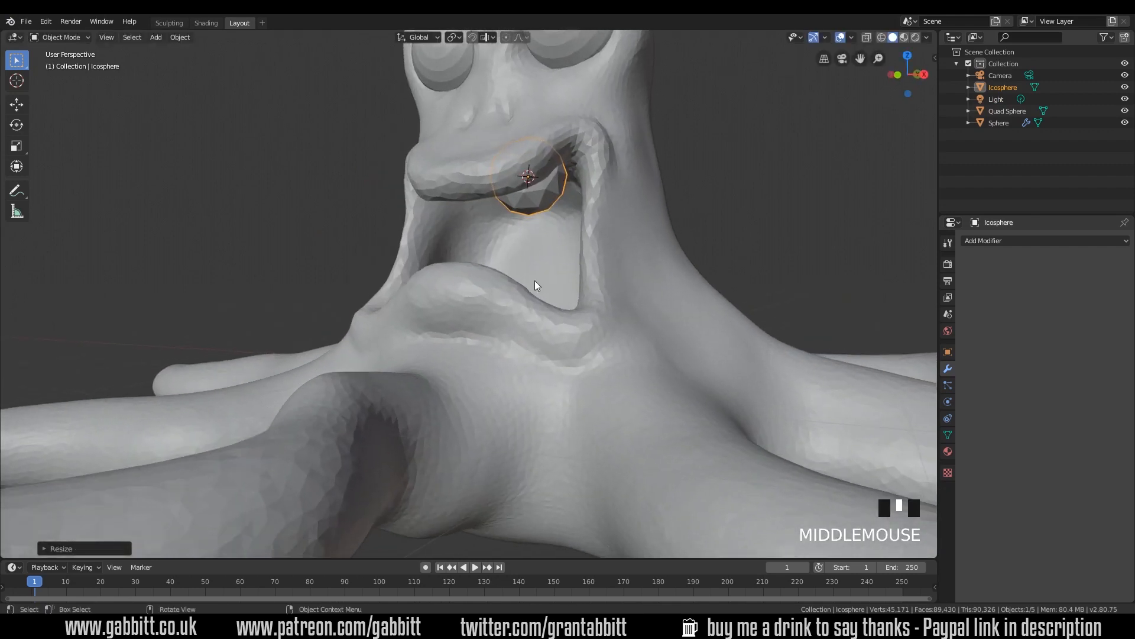
key("s")
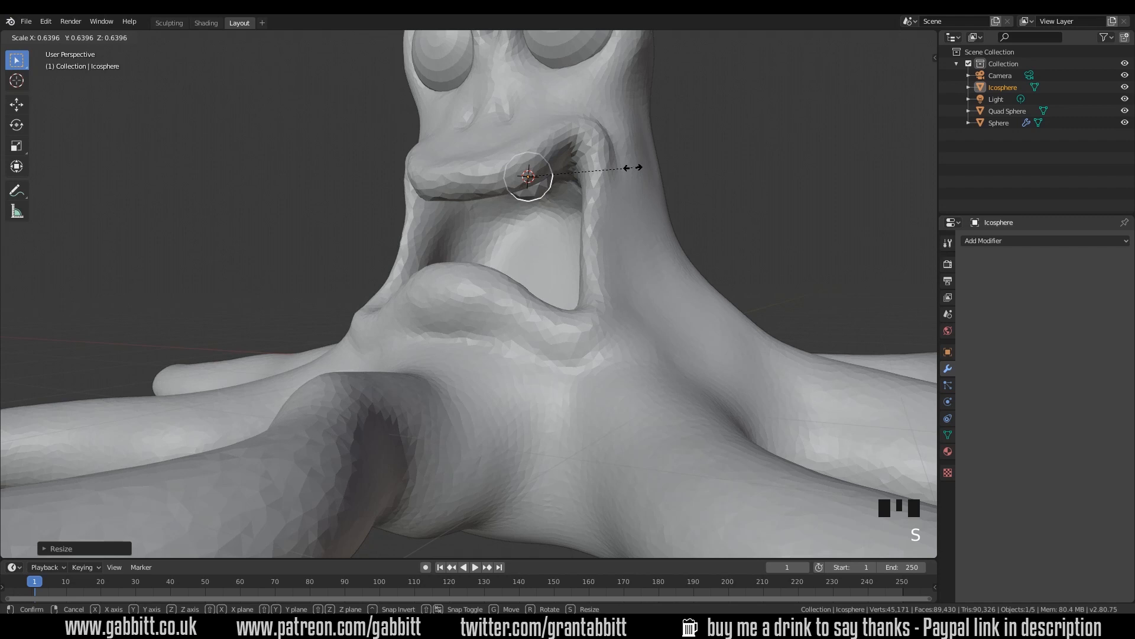
left_click(631, 168)
Step: Move the small ico sphere into place just beneath the upper lip
middle_click_drag(634, 169, 615, 342)
key("g")
left_click(600, 191)
key("g")
left_click(539, 237)
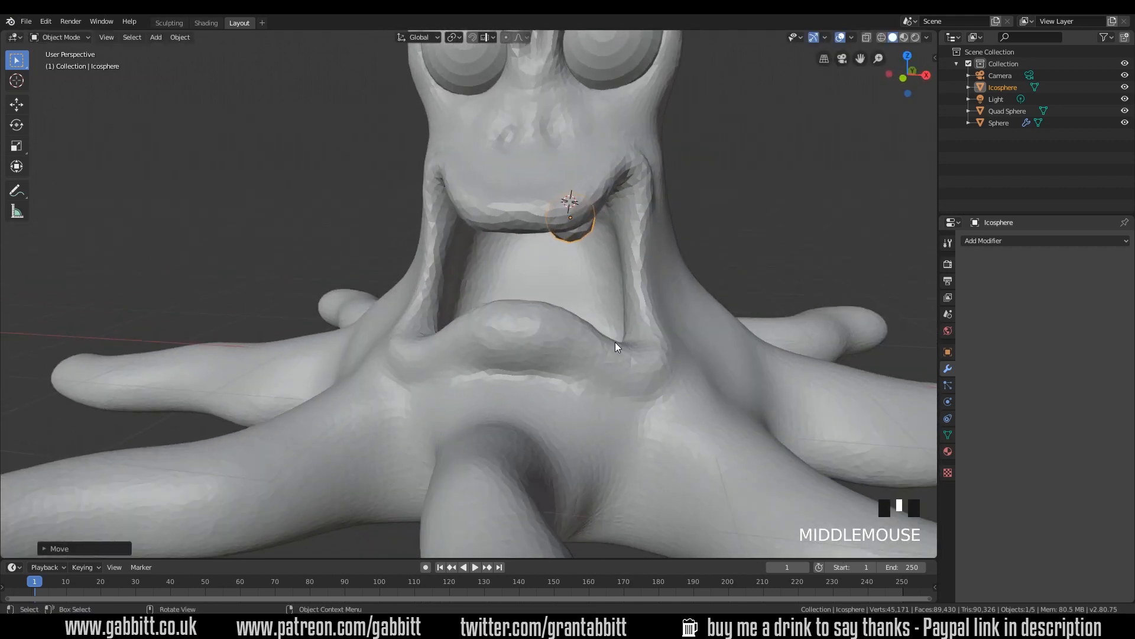
Step: Return to the Sculpting workspace and enable Dyntopo for the ico sphere with the Snake Hook brush
left_click(169, 23)
mouse_move(564, 280)
middle_mouse_down()
mouse_move(521, 272)
mouse_move(500, 282)
mouse_move(515, 214)
mouse_move(514, 237)
middle_mouse_up()
left_click(47, 344)
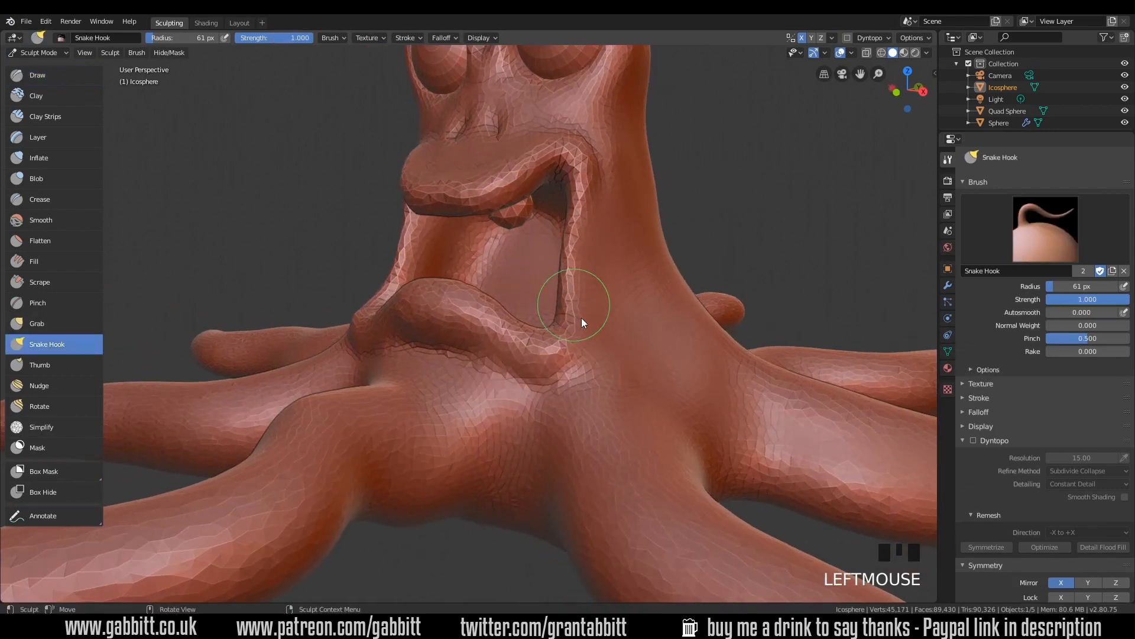
left_click(975, 442)
left_click(956, 456)
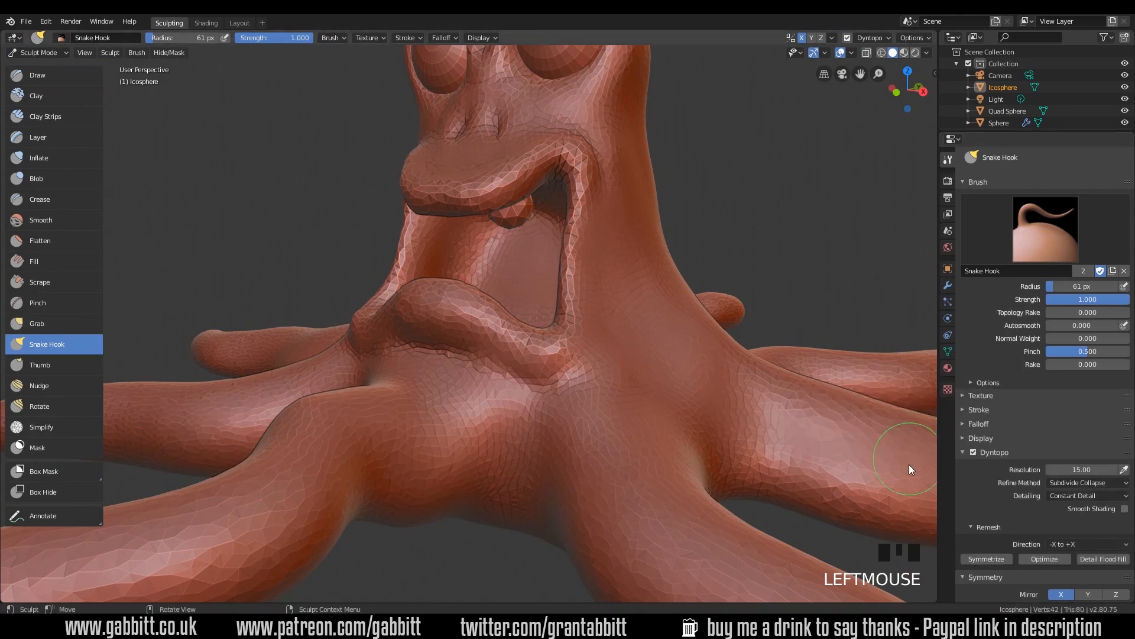
Step: Pull the ico sphere downward into a long tooth and smooth its back side
left_click(516, 219)
mouse_move(517, 218)
left_mouse_down()
mouse_move(514, 258)
mouse_move(527, 224)
mouse_move(523, 233)
left_mouse_up()
mouse_move(510, 279)
middle_mouse_down()
mouse_move(639, 291)
mouse_move(522, 292)
mouse_move(509, 196)
mouse_move(542, 246)
mouse_move(542, 201)
middle_mouse_up()
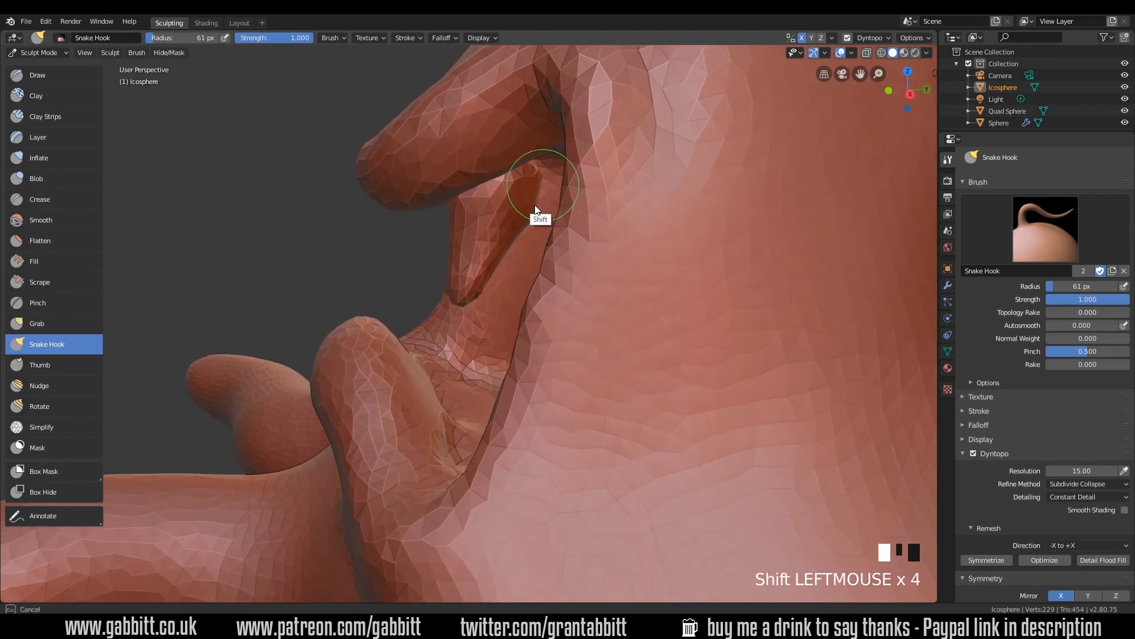
left_click_drag(525, 201, 518, 214, "shift")
left_click_drag(518, 214, 512, 227, "shift")
left_click_drag(512, 228, 506, 240, "shift")
left_click_drag(506, 240, 499, 253, "shift")
Step: Widen the root of the tooth with the Snake Hook brush at 123 px radius
mouse_move(499, 259)
middle_mouse_down()
mouse_move(589, 235)
mouse_move(674, 237)
mouse_move(613, 241)
mouse_move(646, 271)
middle_mouse_up()
key("f")
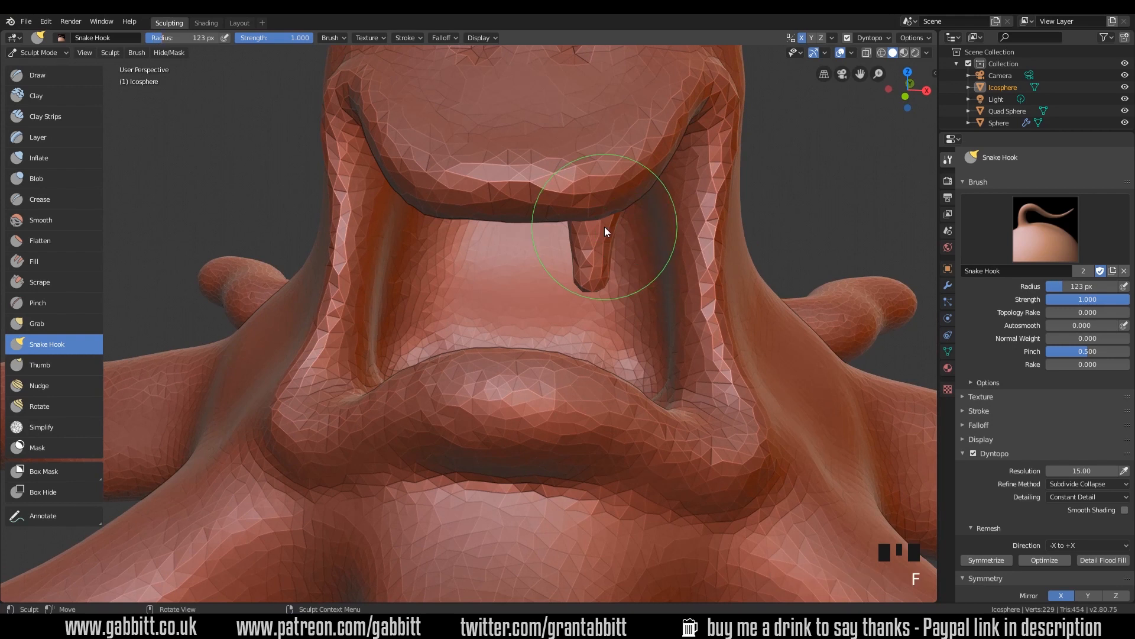
left_click_drag(594, 226, 605, 228)
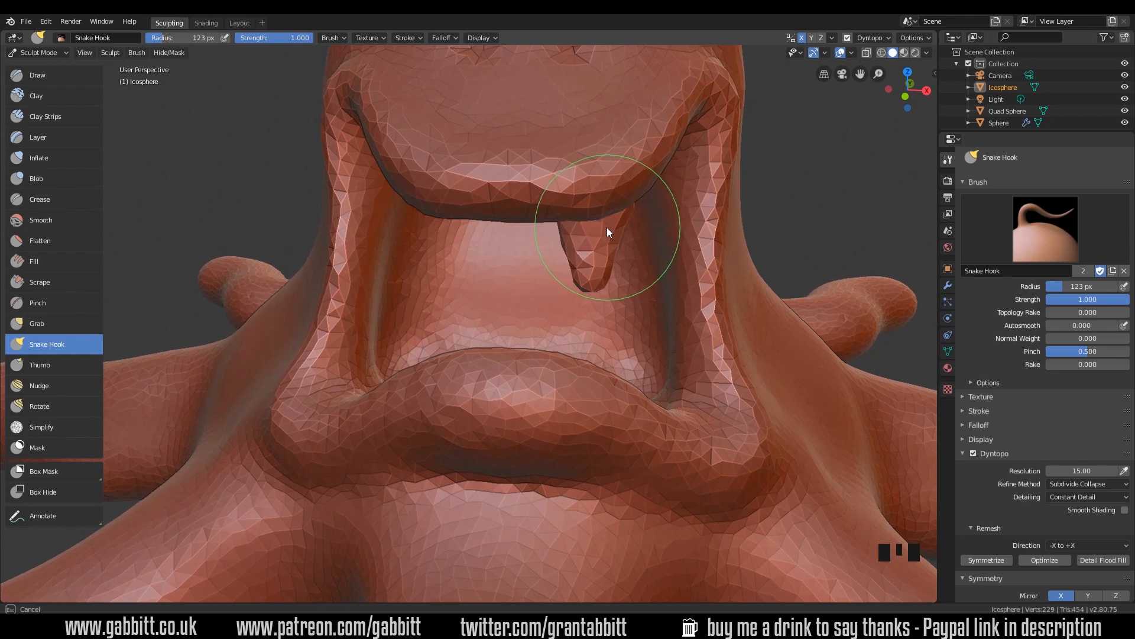
Step: Turn off X mirroring and reshape the tooth's root and tip with the Snake Hook brush at 143 px radius
left_click(1067, 595)
key("f")
left_click(618, 236)
left_click_drag(585, 219, 607, 218)
left_click_drag(584, 276, 594, 288)
middle_click_drag(663, 239, 563, 238)
mouse_move(493, 294)
left_mouse_down()
mouse_move(484, 298)
mouse_move(498, 302)
left_mouse_up()
middle_click_drag(640, 326, 612, 328)
Step: Smooth the tooth's surface and refine its tip and root with the Snake Hook brush
middle_click_drag(492, 268, 621, 235)
left_click(596, 273, "shift")
left_click_drag(595, 276, 597, 285, "shift")
middle_click_drag(598, 285, 612, 281)
left_click_drag(589, 270, 589, 294)
left_click_drag(573, 237, 599, 223)
scroll(627, 296, "down", 4)
mouse_move(647, 370)
middle_mouse_down()
mouse_move(658, 389)
mouse_move(655, 368)
mouse_move(655, 388)
mouse_move(541, 363)
mouse_move(507, 314)
mouse_move(244, 269)
middle_mouse_up()
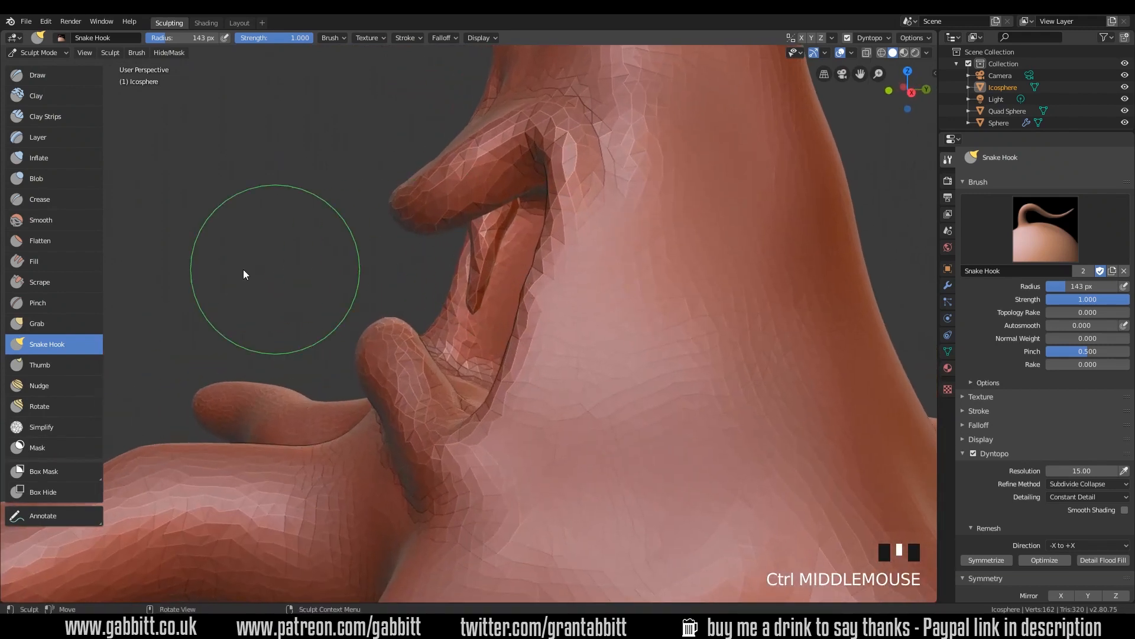
Step: Thicken the tooth with the Inflate brush at 143 px radius, smoothing its surface between strokes
left_click(46, 159)
mouse_move(490, 253)
left_mouse_down()
mouse_move(477, 307)
mouse_move(493, 274)
left_mouse_up()
left_click_drag(492, 274, 503, 260)
mouse_move(519, 280)
middle_mouse_down()
mouse_move(609, 296)
mouse_move(612, 255)
middle_mouse_up()
left_click_drag(613, 253, 610, 260)
middle_click_drag(611, 259, 628, 248)
left_click_drag(661, 232, 666, 254, "shift")
mouse_move(666, 254)
middle_mouse_down()
mouse_move(667, 264)
mouse_move(495, 272)
mouse_move(580, 264)
mouse_move(554, 171)
middle_mouse_up()
Step: Isolate the tooth in local view and inflate it along its full length
left_click_drag(553, 172, 499, 314)
mouse_move(499, 314)
middle_mouse_down()
mouse_move(585, 286)
mouse_move(582, 277)
middle_mouse_up()
left_click_drag(581, 276, 580, 273, "shift")
mouse_move(581, 274)
middle_mouse_down()
mouse_move(654, 294)
mouse_move(641, 249)
middle_mouse_up()
left_click_drag(641, 248, 645, 254, "shift")
mouse_move(645, 254)
middle_mouse_down()
mouse_move(681, 313)
mouse_move(717, 314)
mouse_move(507, 317)
mouse_move(489, 203)
middle_mouse_up()
key("KP_Divide")
mouse_move(489, 202)
left_mouse_down()
mouse_move(469, 211)
mouse_move(401, 315)
mouse_move(492, 408)
left_mouse_up()
Step: Set the Dyntopo resolution to 25 and inflate the tooth from root to tip to add finer geometry
mouse_move(492, 408)
middle_mouse_down()
mouse_move(621, 388)
mouse_move(720, 405)
mouse_move(772, 514)
middle_mouse_up()
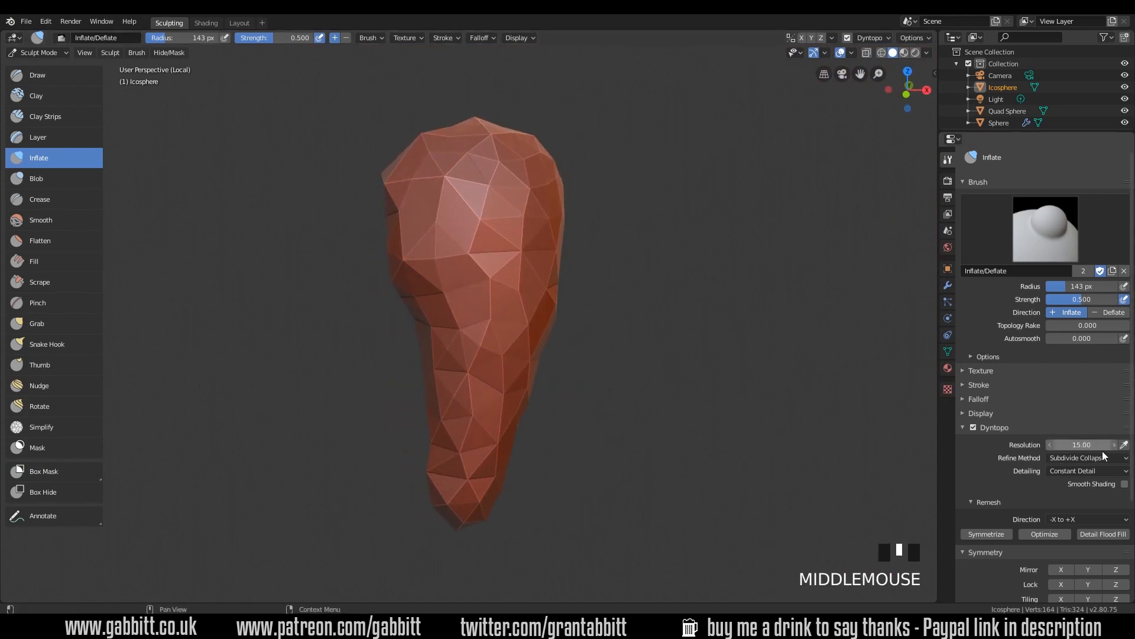
middle_click_drag(563, 271, 614, 392)
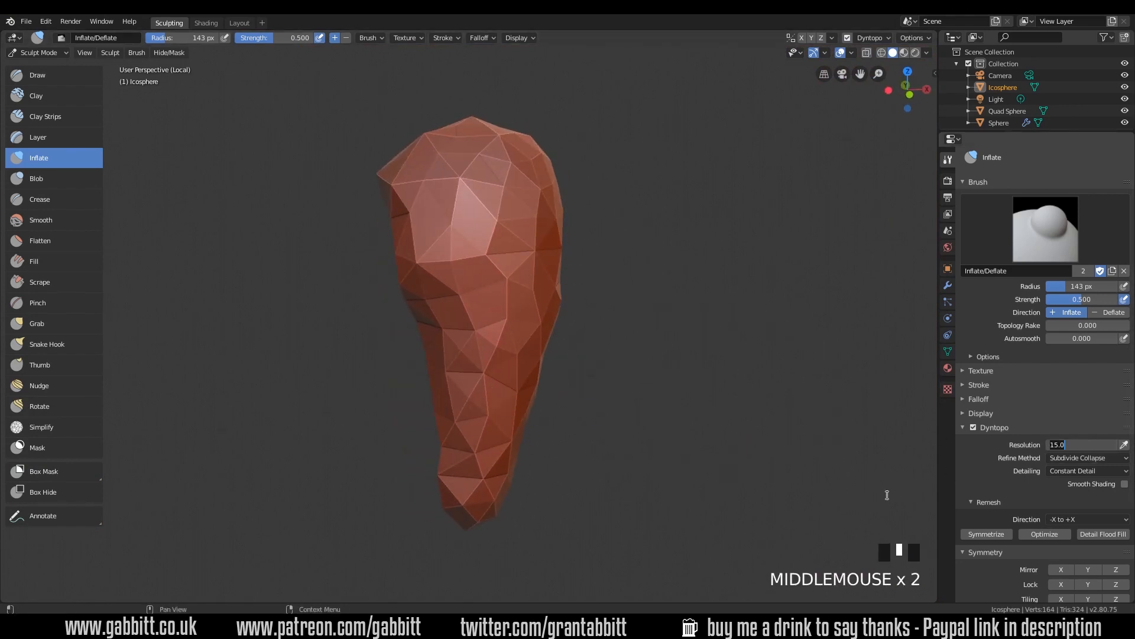
key("Return")
mouse_move(662, 358)
middle_mouse_down()
mouse_move(672, 374)
mouse_move(675, 354)
middle_mouse_up()
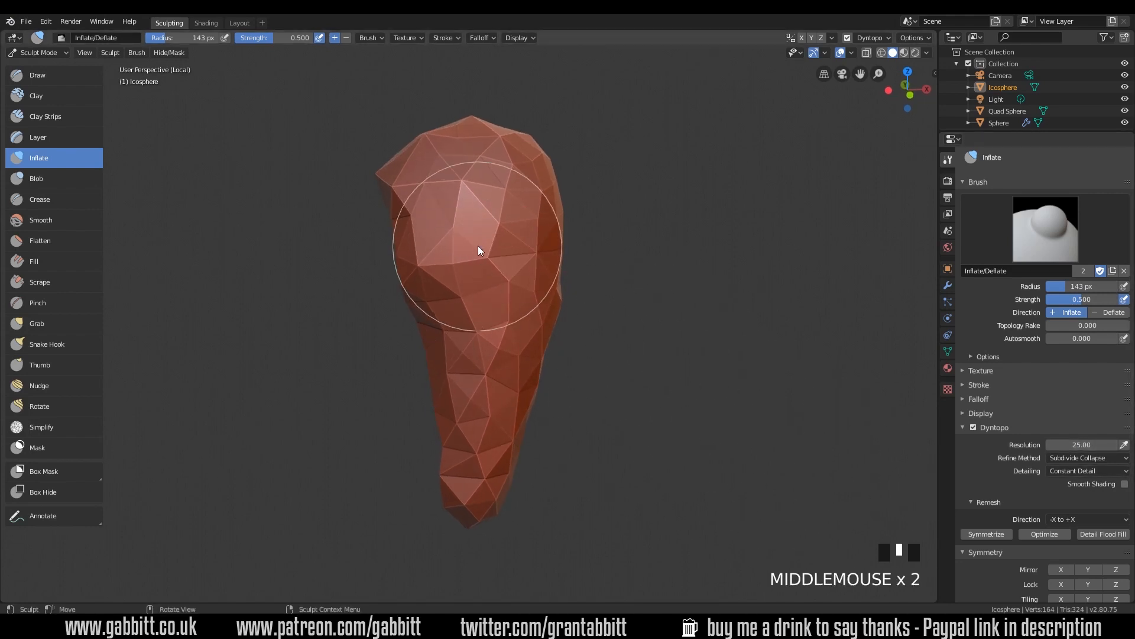
middle_click_drag(478, 246, 458, 251)
left_click_drag(459, 251, 511, 328)
mouse_move(511, 328)
middle_mouse_down()
mouse_move(452, 275)
mouse_move(555, 363)
middle_mouse_up()
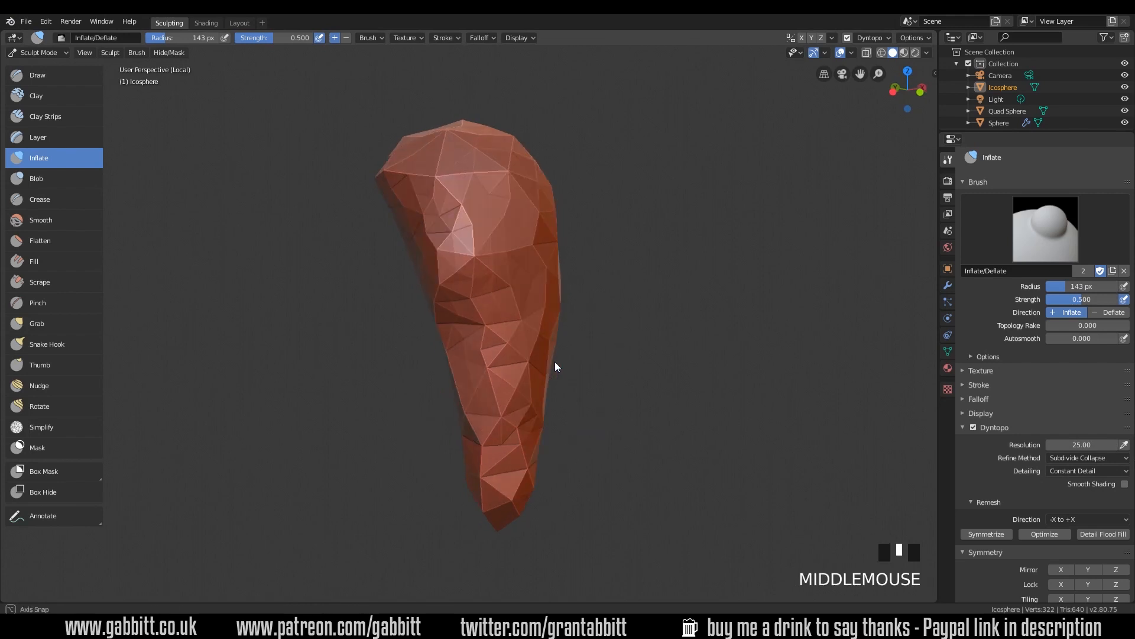
left_click_drag(554, 364, 417, 167, "shift")
mouse_move(506, 337)
left_mouse_down()
mouse_move(509, 412)
mouse_move(559, 512)
left_mouse_up()
left_click_drag(535, 458, 568, 313)
Step: Inflate the remaining sides of the tooth and smooth the root and tip
middle_click_drag(615, 328, 504, 333)
left_click_drag(482, 482, 503, 254)
middle_click_drag(529, 266, 487, 270)
left_click_drag(487, 273, 451, 462)
left_click_drag(451, 462, 447, 190, "shift")
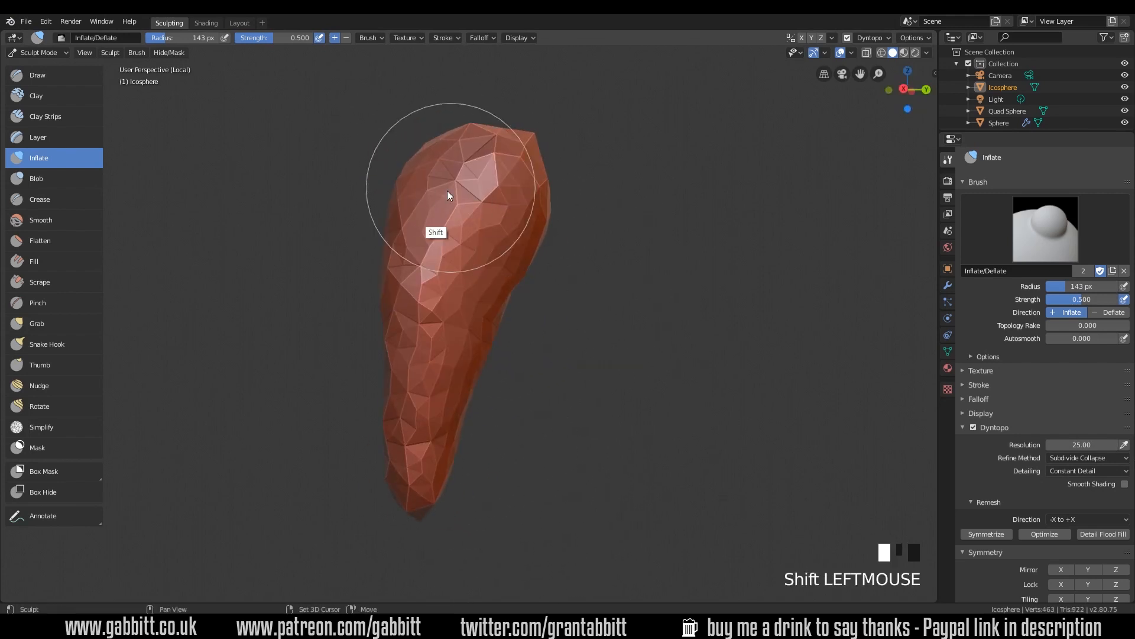
middle_click_drag(491, 414, 451, 390)
left_click_drag(451, 390, 425, 508, "shift")
mouse_move(425, 507)
left_mouse_down("shift")
mouse_move(444, 491)
mouse_move(402, 419)
left_mouse_up("shift")
Step: Inflate the shaft of the tooth all the way round and smooth the surface of its root
middle_click_drag(408, 437, 526, 470)
mouse_move(526, 470)
left_mouse_down()
mouse_move(539, 485)
mouse_move(529, 425)
left_mouse_up()
middle_click_drag(503, 384, 526, 361)
left_click_drag(527, 361, 525, 244)
mouse_move(525, 245)
middle_mouse_down()
mouse_move(609, 368)
mouse_move(560, 317)
mouse_move(583, 208)
middle_mouse_up()
left_click_drag(583, 207, 485, 195, "shift")
left_click_drag(473, 201, 432, 204, "shift")
middle_click_drag(563, 291, 696, 267)
middle_click_drag(460, 270, 570, 204)
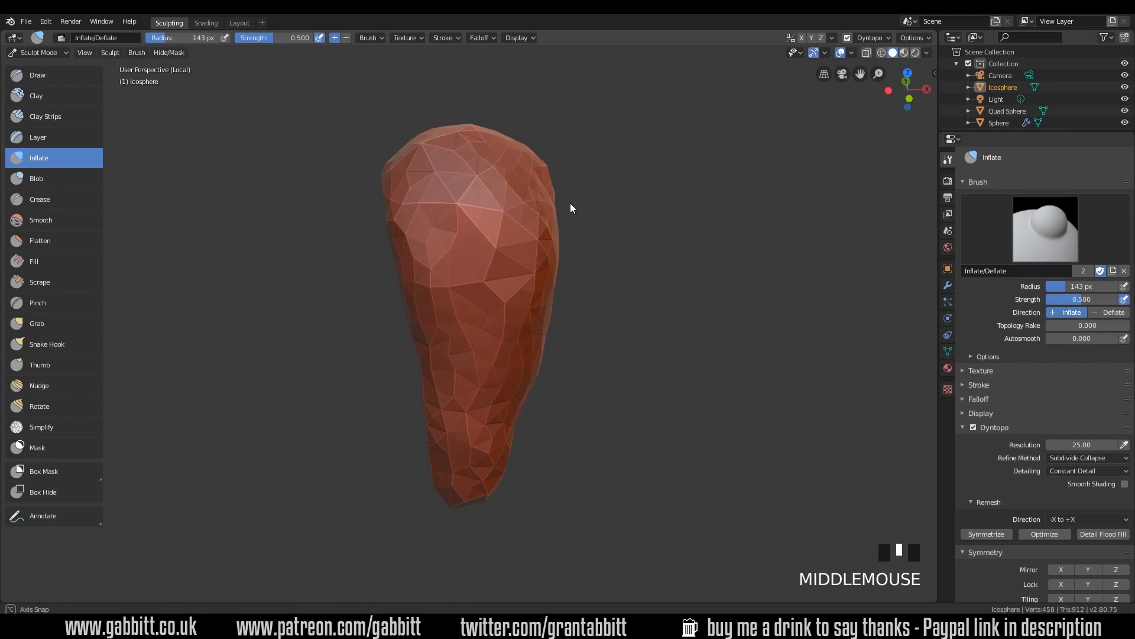
Step: Round out the tooth's root and upper shaft with further Inflate strokes from several sides
left_click_drag(473, 196, 445, 152)
left_click_drag(521, 237, 541, 303)
middle_click_drag(541, 303, 515, 250)
left_click_drag(503, 254, 428, 293)
middle_click_drag(427, 293, 485, 254)
left_click_drag(479, 207, 450, 185)
left_click_drag(503, 236, 532, 314)
middle_click_drag(533, 315, 597, 219)
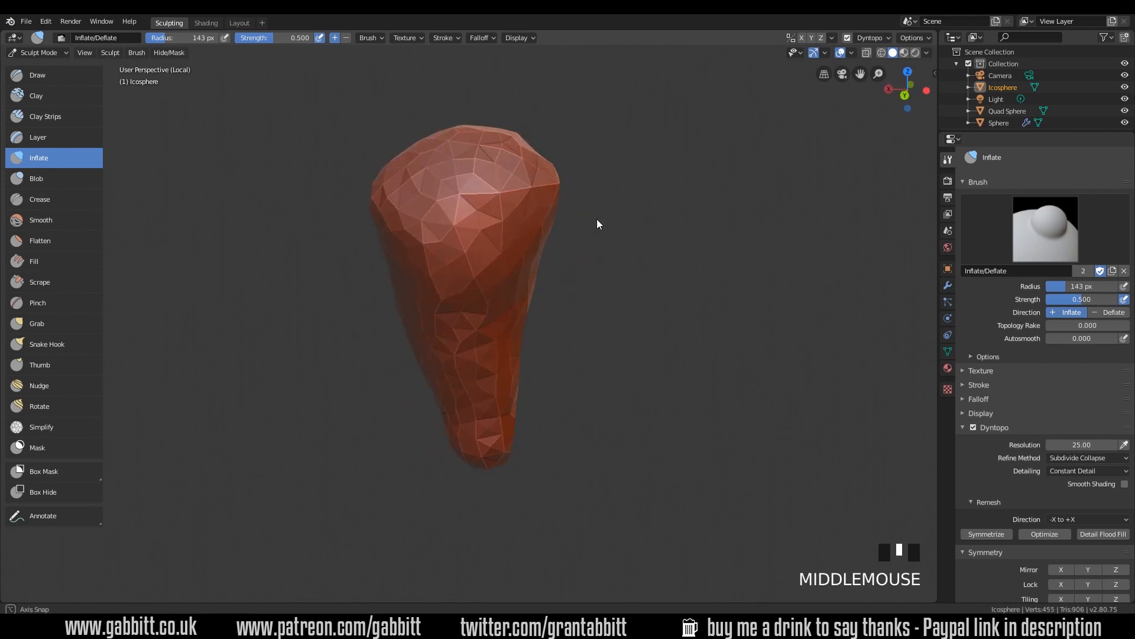
left_click_drag(456, 189, 507, 182)
left_click_drag(515, 207, 548, 289)
Step: Leave local view and reshape the tooth inside the mouth with the Snake Hook brush at 253 px radius
key("KP_Divide")
mouse_move(641, 278)
middle_mouse_down()
mouse_move(679, 332)
mouse_move(597, 329)
mouse_move(564, 266)
middle_mouse_up()
mouse_move(563, 320)
middle_mouse_down()
mouse_move(690, 324)
mouse_move(667, 322)
middle_mouse_up()
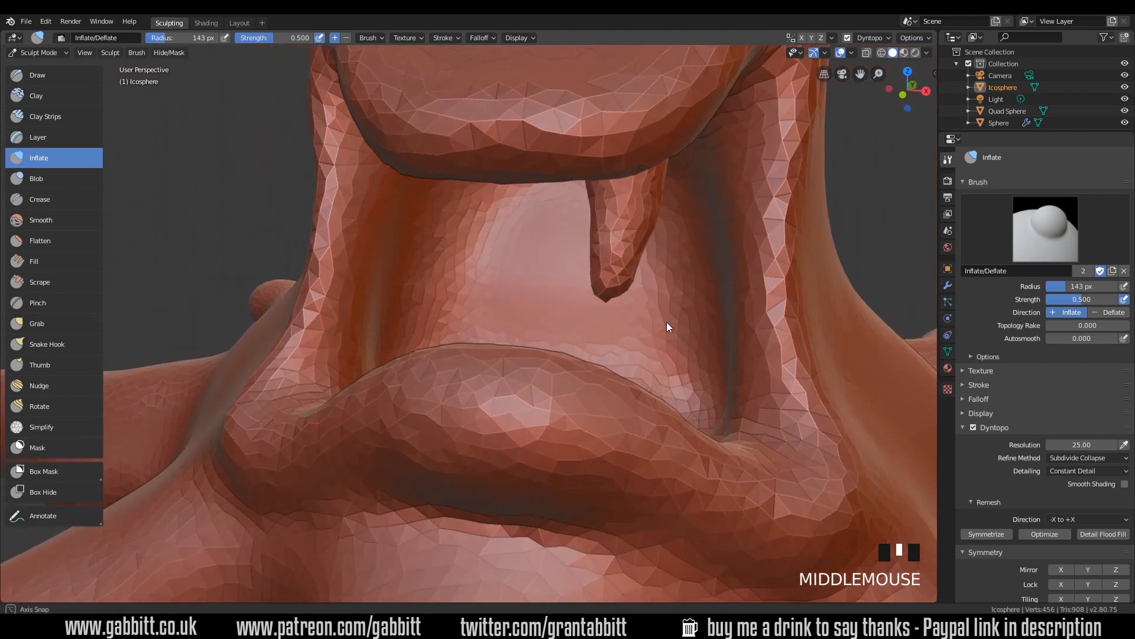
left_click(65, 345)
key("g")
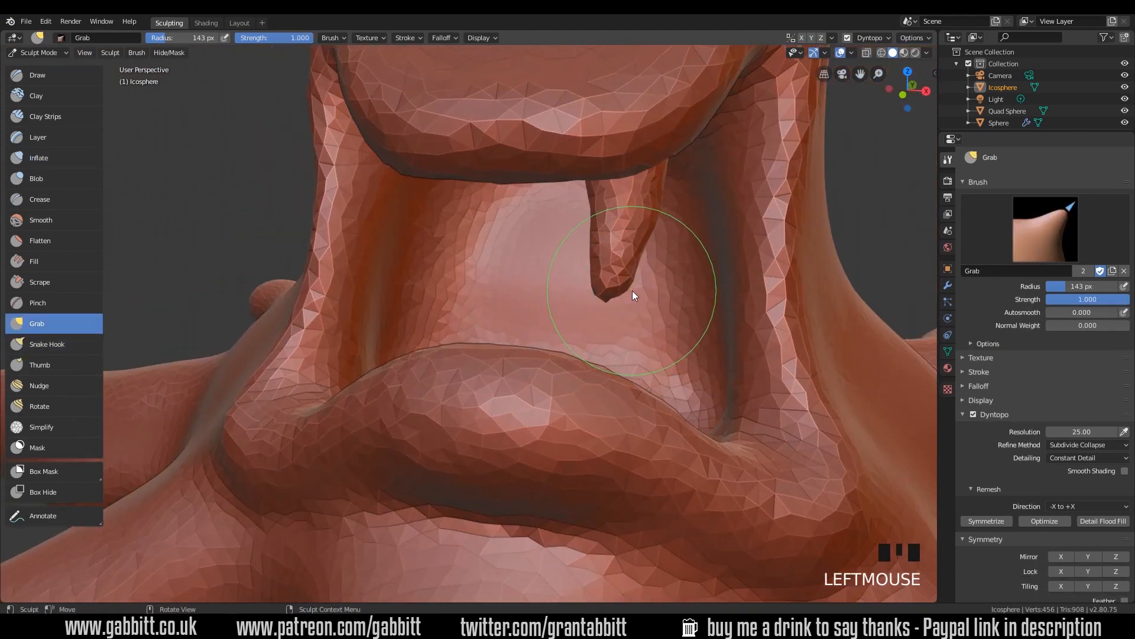
key("f")
middle_click_drag(633, 264, 627, 236, "ctrl")
left_click(89, 346)
left_click_drag(677, 200, 719, 226)
middle_click_drag(719, 222, 714, 381, "ctrl")
middle_click_drag(714, 381, 654, 247)
middle_click_drag(655, 251, 613, 281, "shift")
mouse_move(644, 261)
left_mouse_down("shift")
mouse_move(633, 240)
mouse_move(638, 272)
left_mouse_up("shift")
middle_click_drag(649, 326, 642, 526)
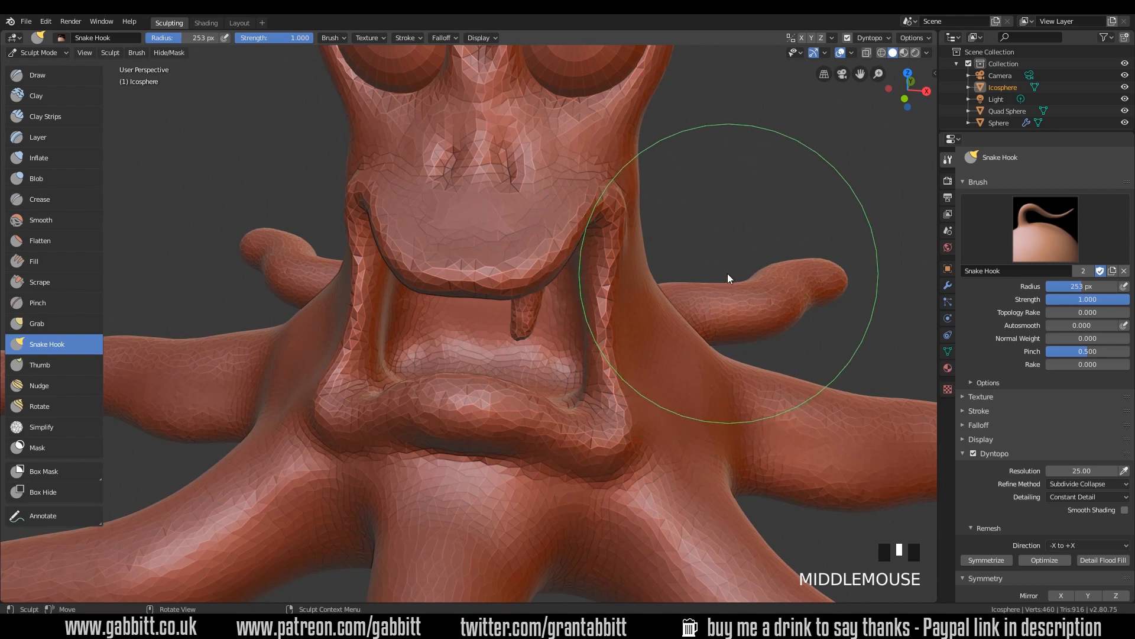
Step: Turn off Lock Object Modes, select the creature's body and put it in Sculpt Mode
key("alt")
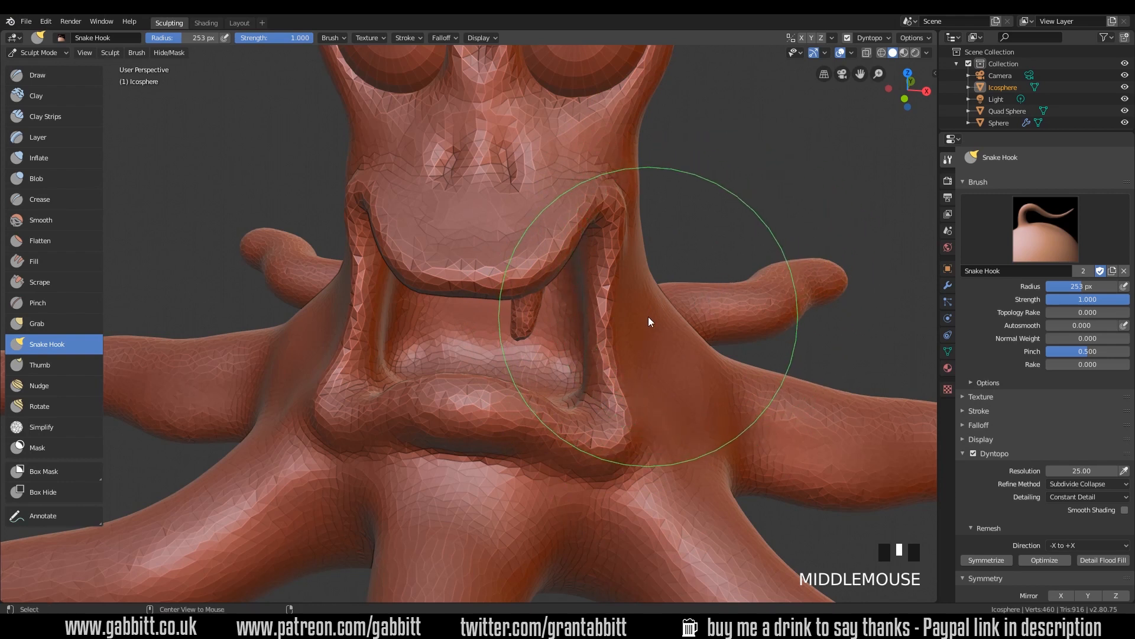
middle_click_drag(709, 364, 675, 356)
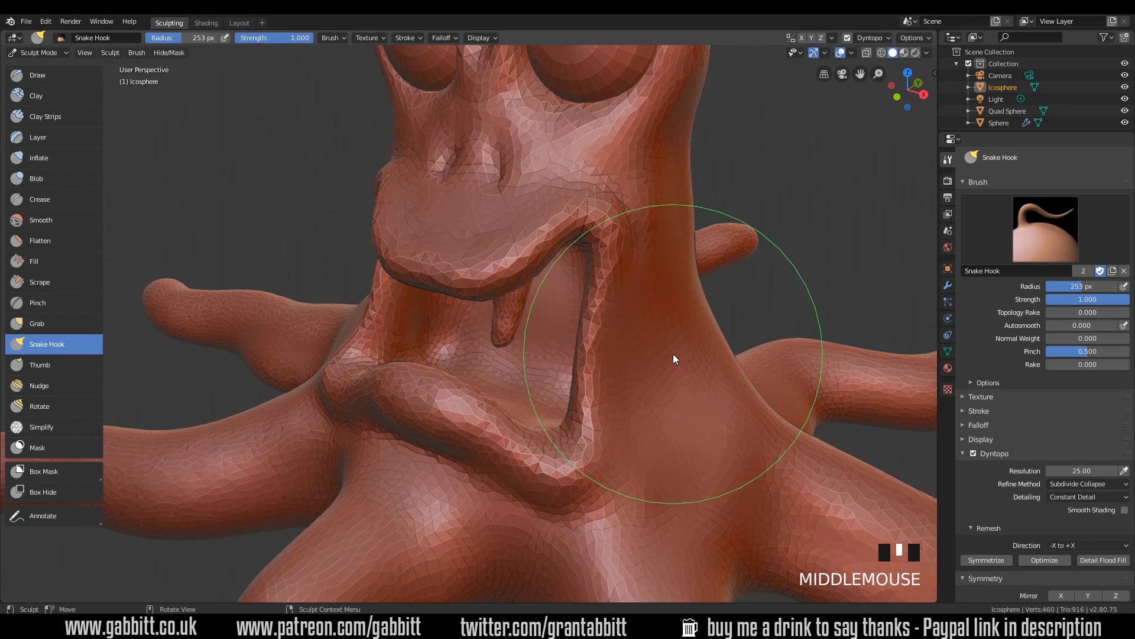
left_click(45, 22)
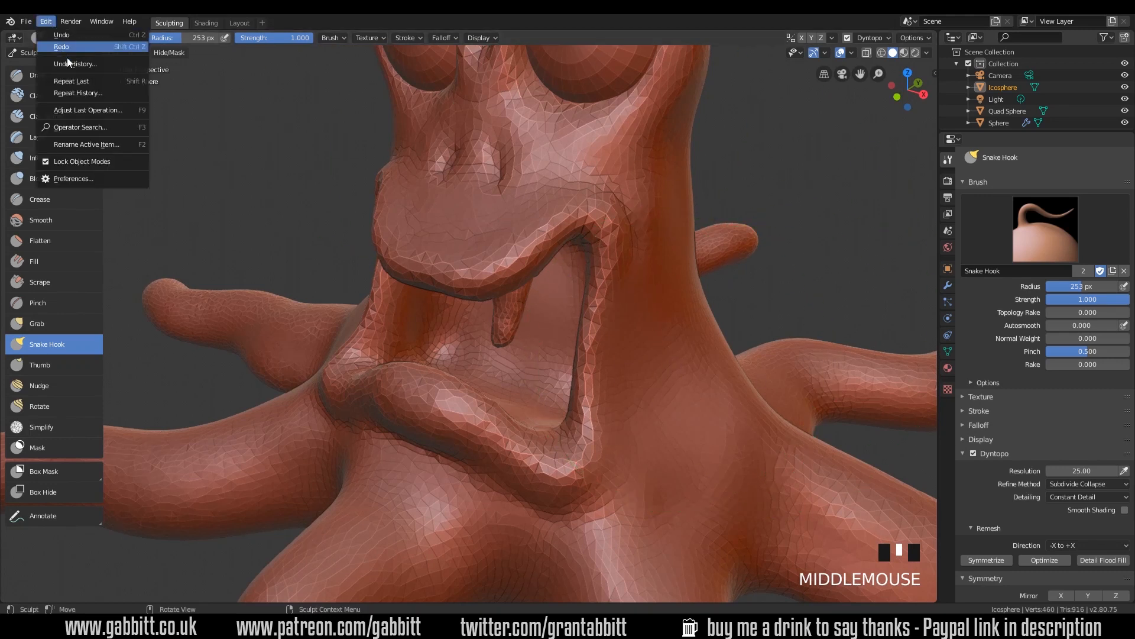
left_click(46, 162)
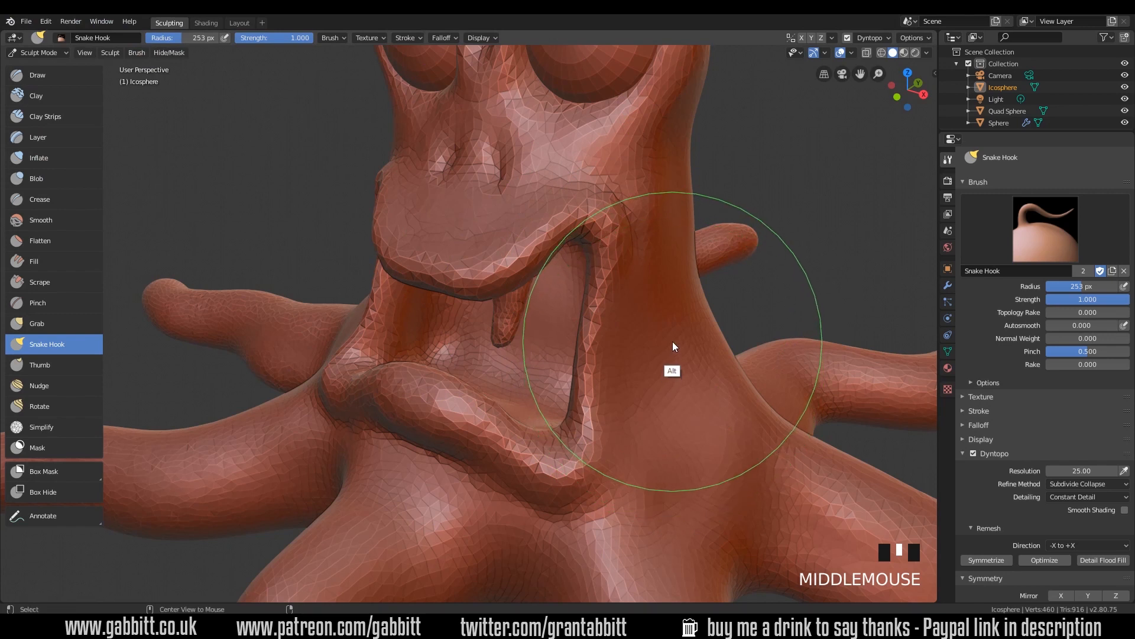
left_click(675, 359, "alt")
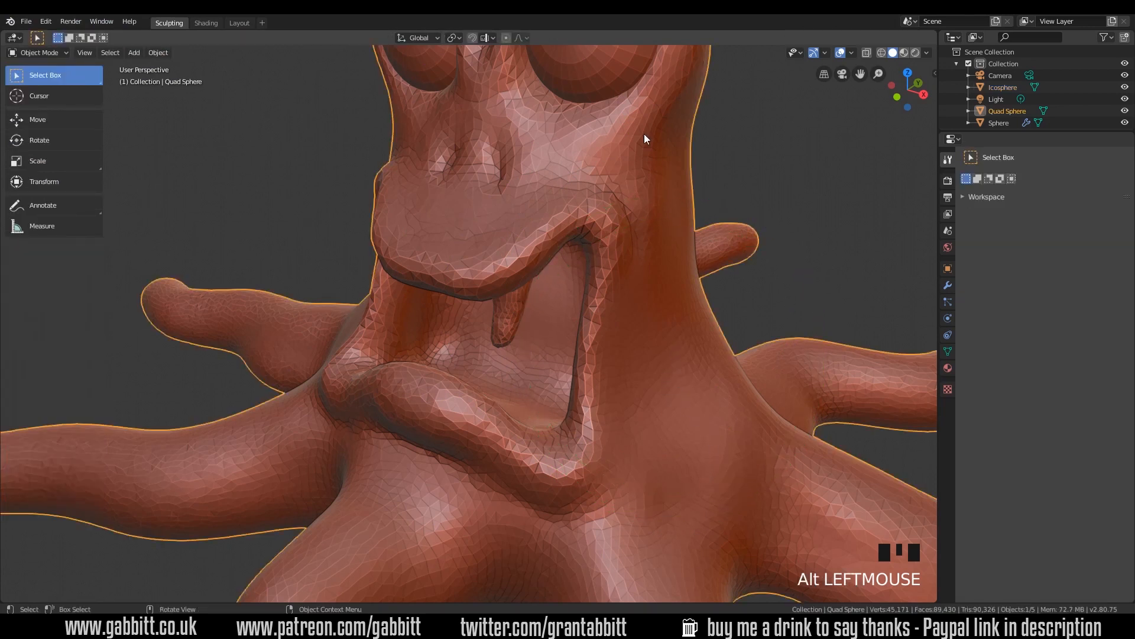
left_click(62, 53)
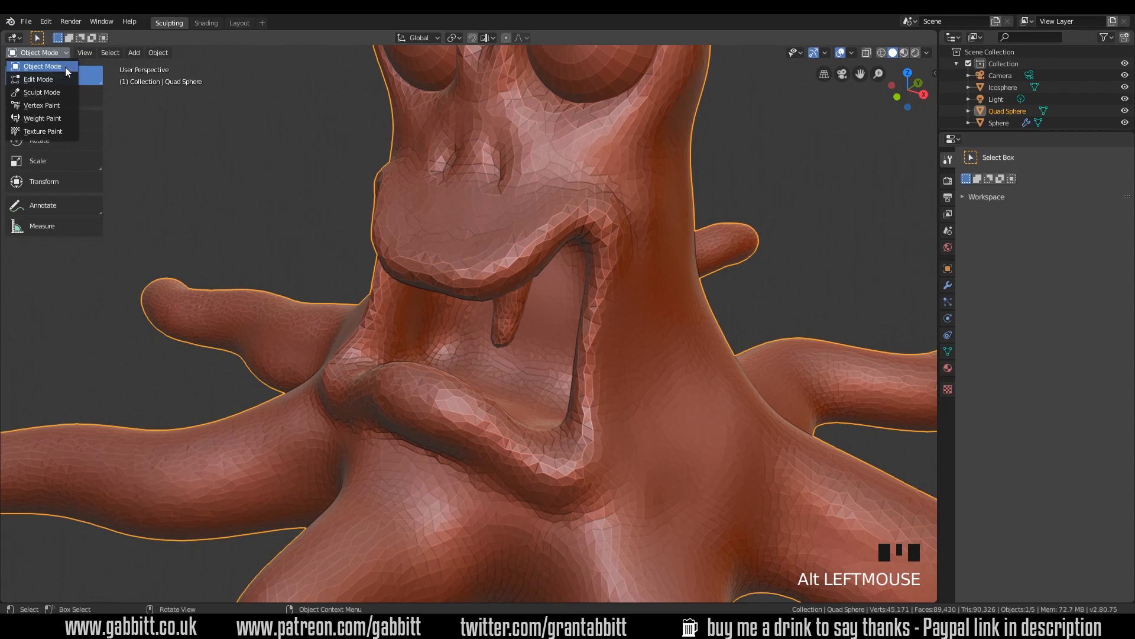
left_click(62, 94)
Step: Try to switch from sculpting the body to the tooth by choosing Icosphere among the overlapping objects
mouse_move(706, 403)
middle_mouse_down()
mouse_move(726, 386)
mouse_move(705, 397)
middle_mouse_up()
middle_click_drag(706, 398, 730, 486, "shift")
left_click(601, 125, "alt")
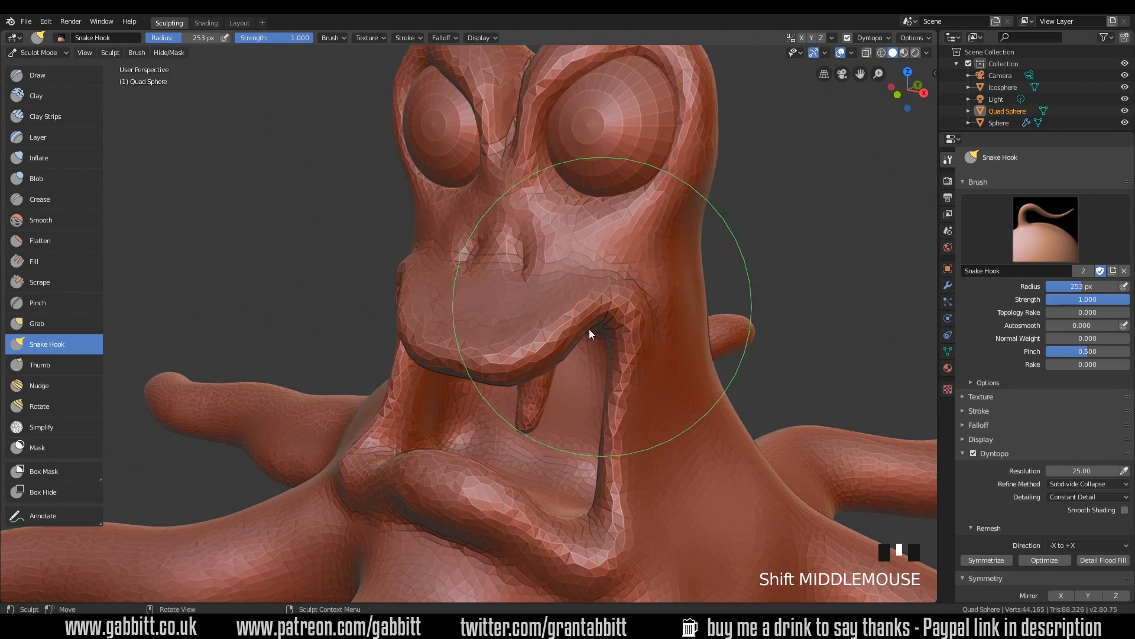
left_click(534, 396, "alt")
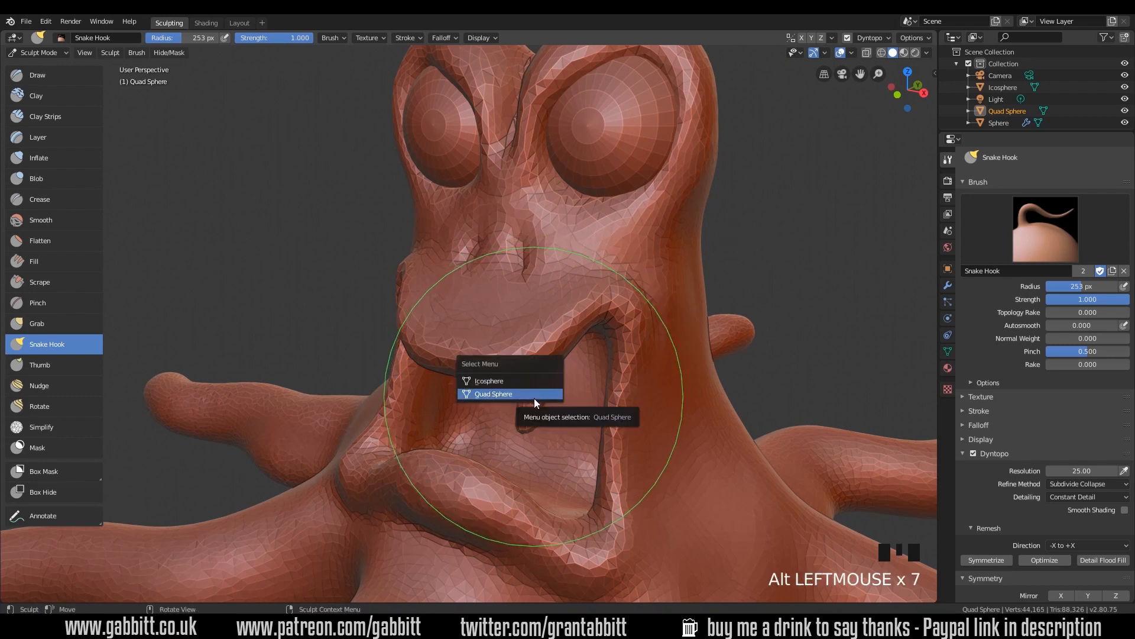
left_click(537, 390, "alt")
left_click(537, 399, "alt")
left_click(535, 413, "alt")
left_click(528, 394, "alt")
left_click(535, 381, "alt")
left_click(529, 391, "alt")
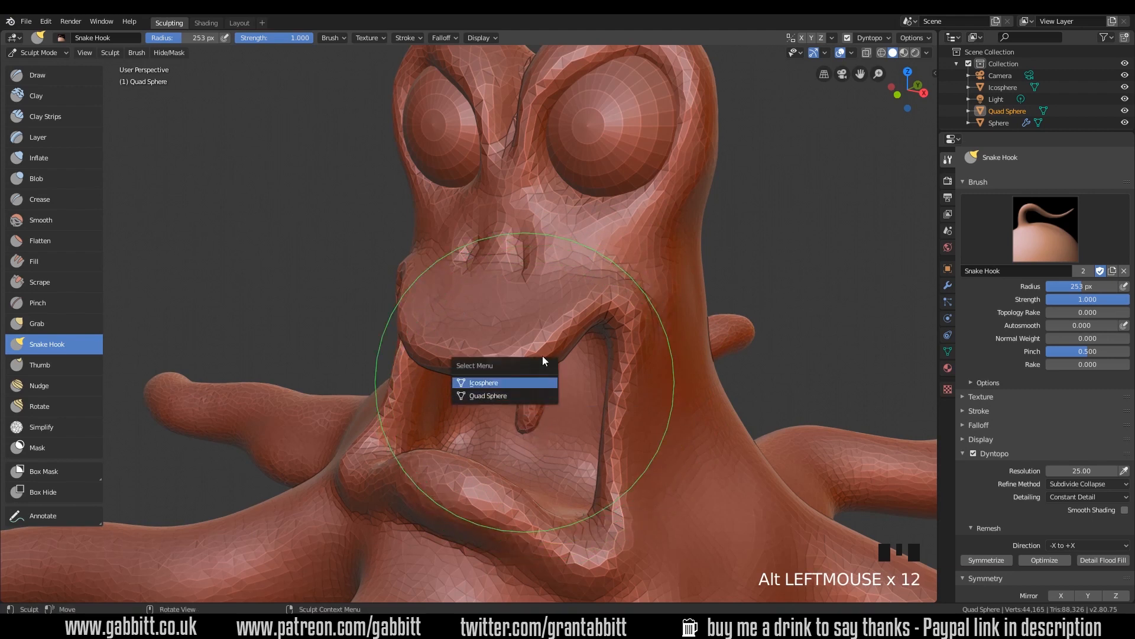
mouse_move(601, 389)
middle_mouse_down()
mouse_move(601, 378)
mouse_move(592, 435)
middle_mouse_up()
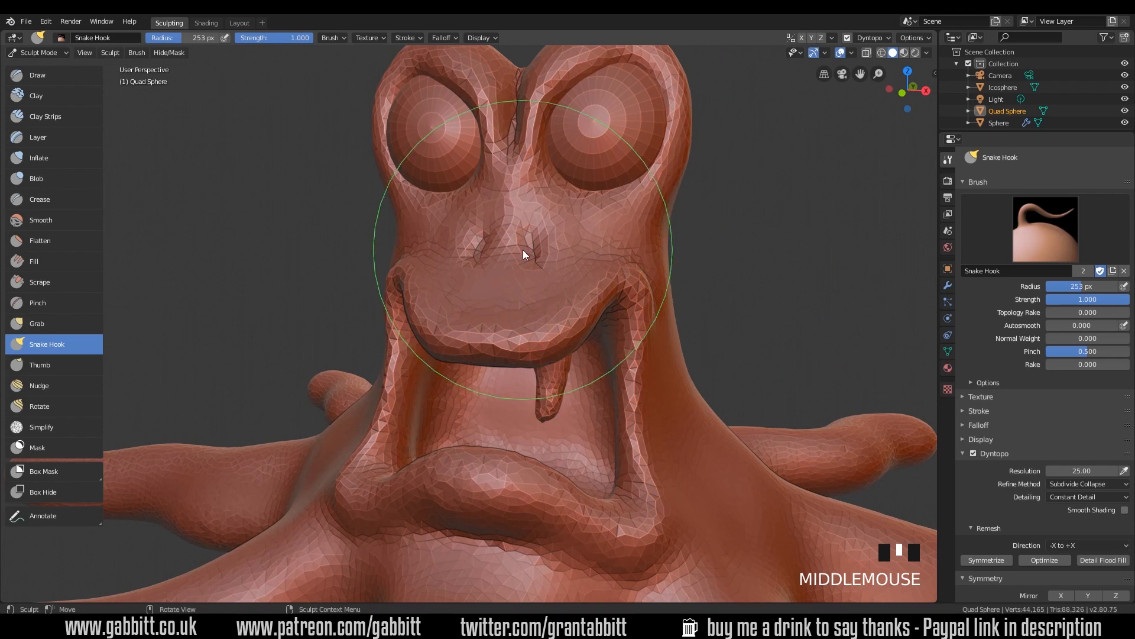
Step: Switch to the Layout workspace and select the tooth in the creature's mouth
left_click(52, 22)
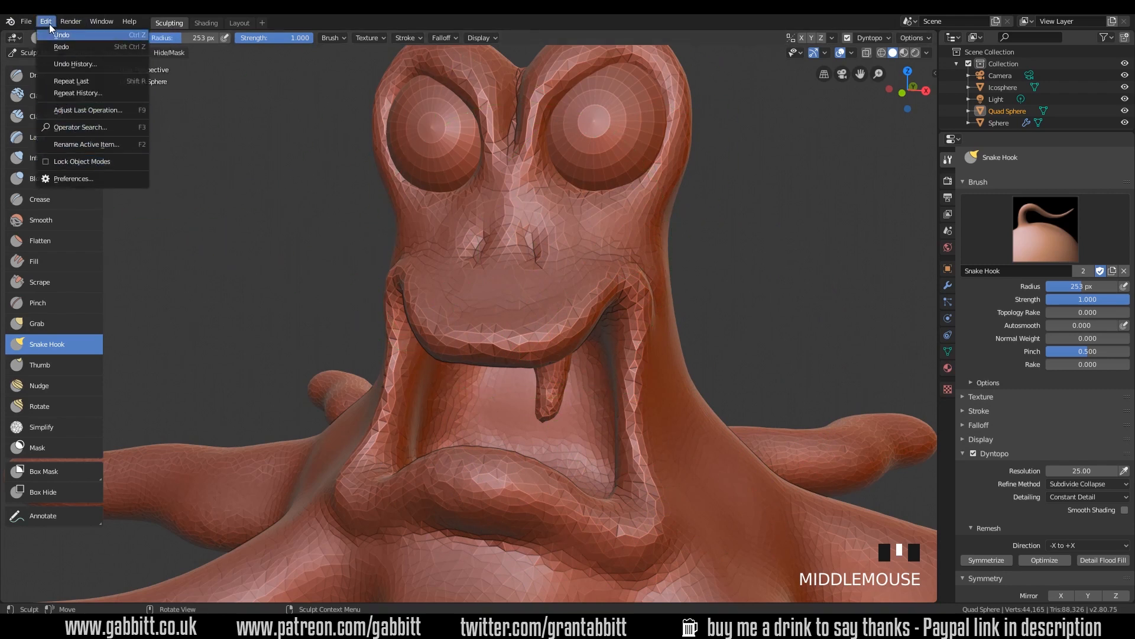
left_click(59, 34)
left_click(239, 22)
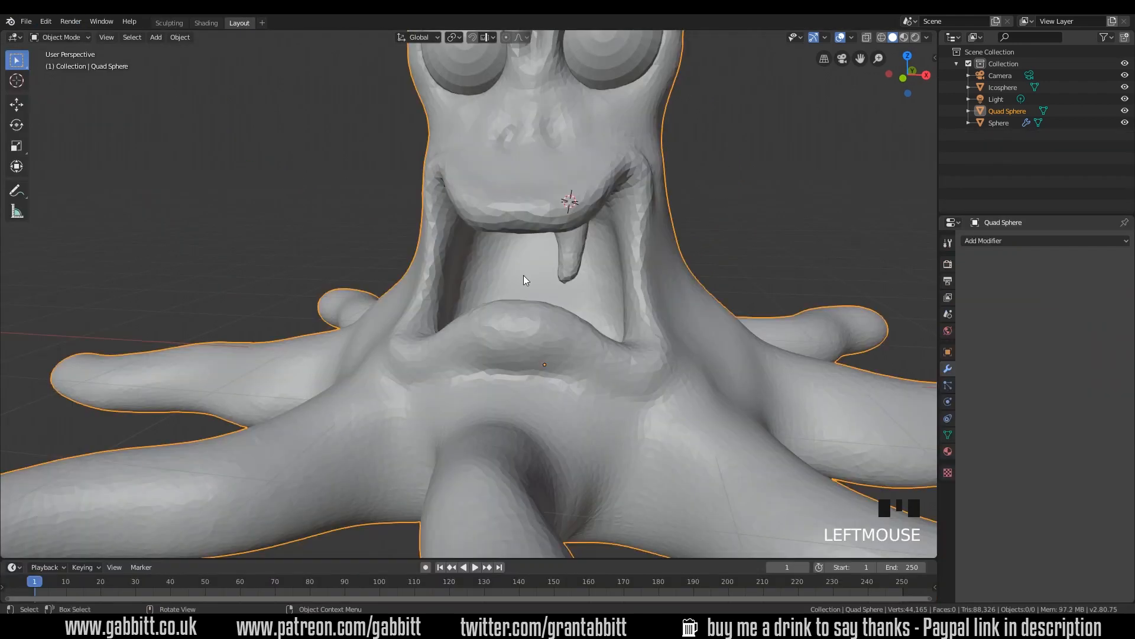
middle_click_drag(585, 277, 549, 276)
left_click(531, 277)
left_click(503, 248)
left_click(503, 246)
left_click(501, 247)
left_click(501, 239)
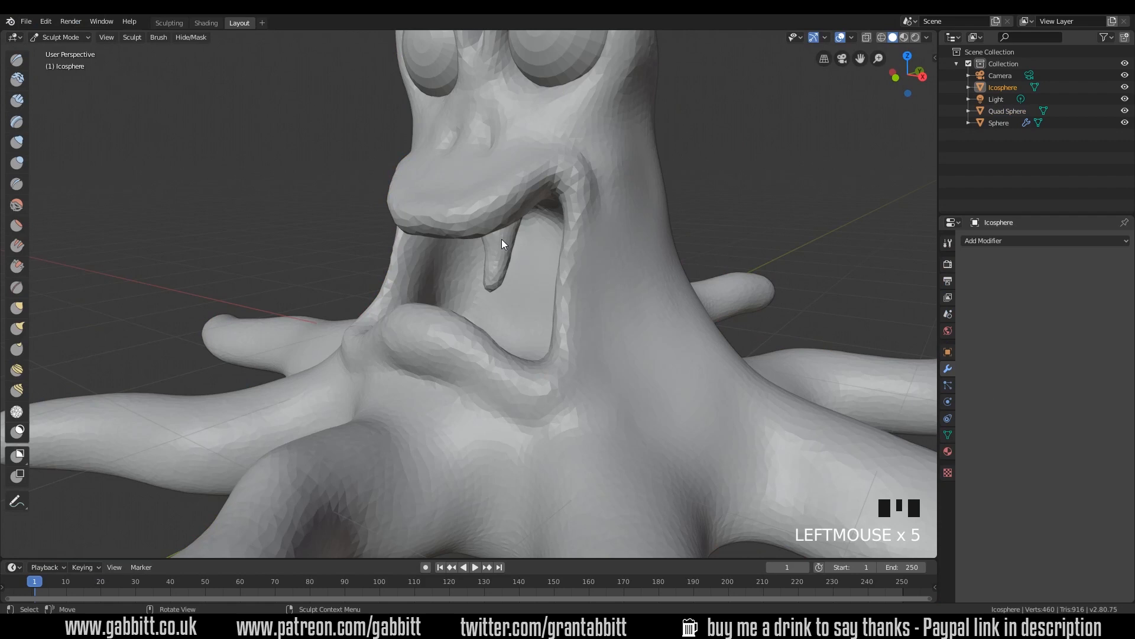
middle_click_drag(504, 305, 488, 281)
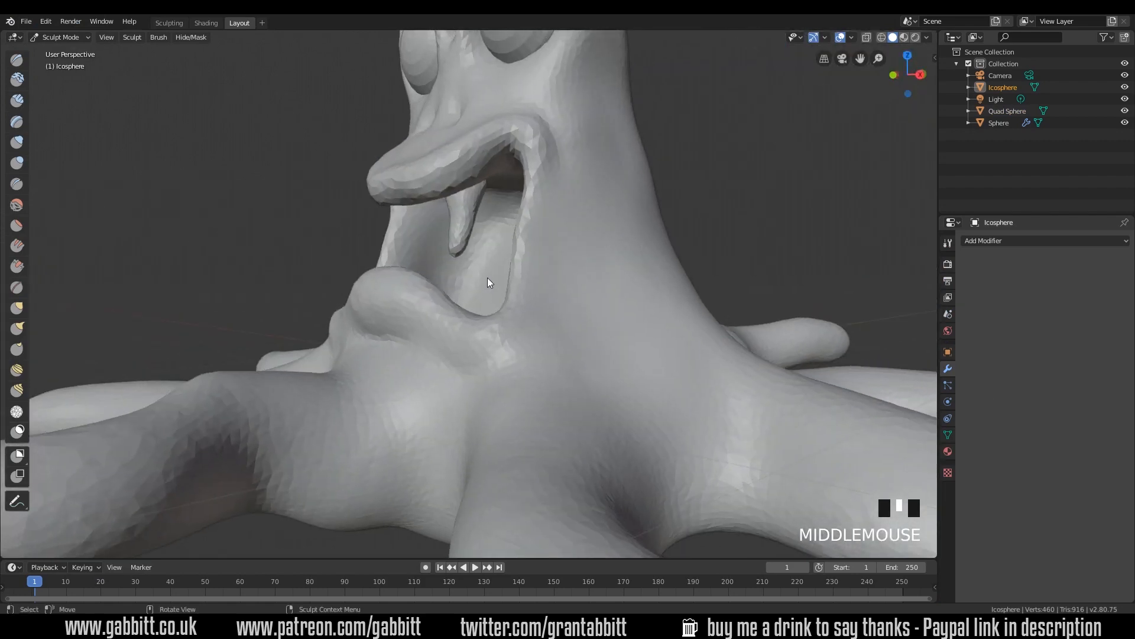
left_click(454, 205)
middle_click_drag(454, 205, 487, 203)
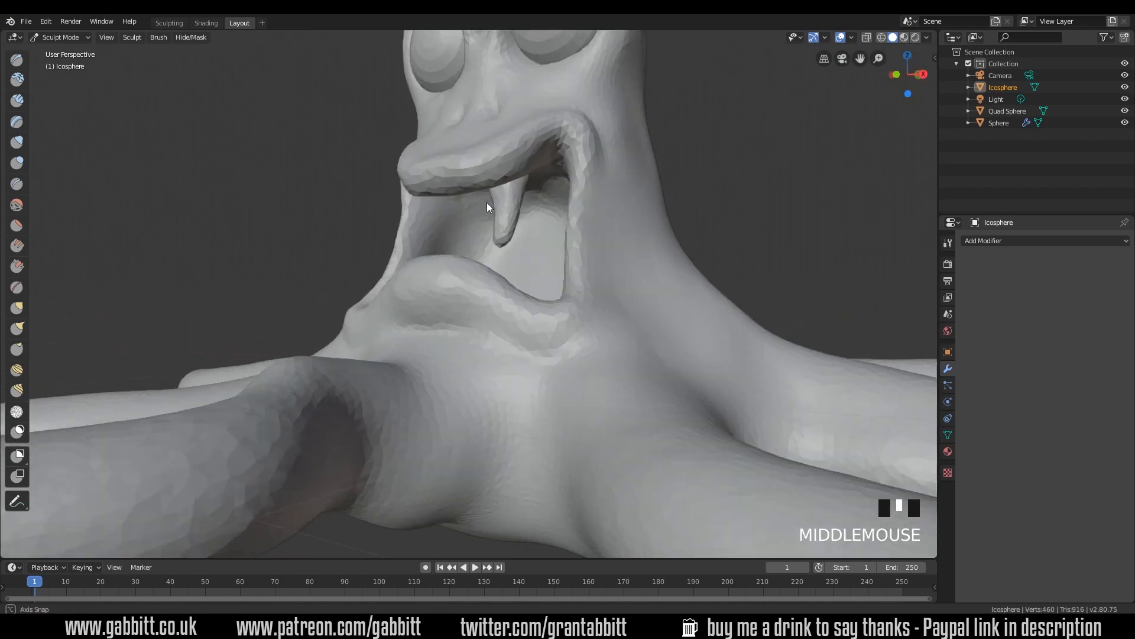
Step: Hide the creature's body, select the exposed tooth, and unhide the body
left_click(650, 311)
key("h")
left_click(625, 247)
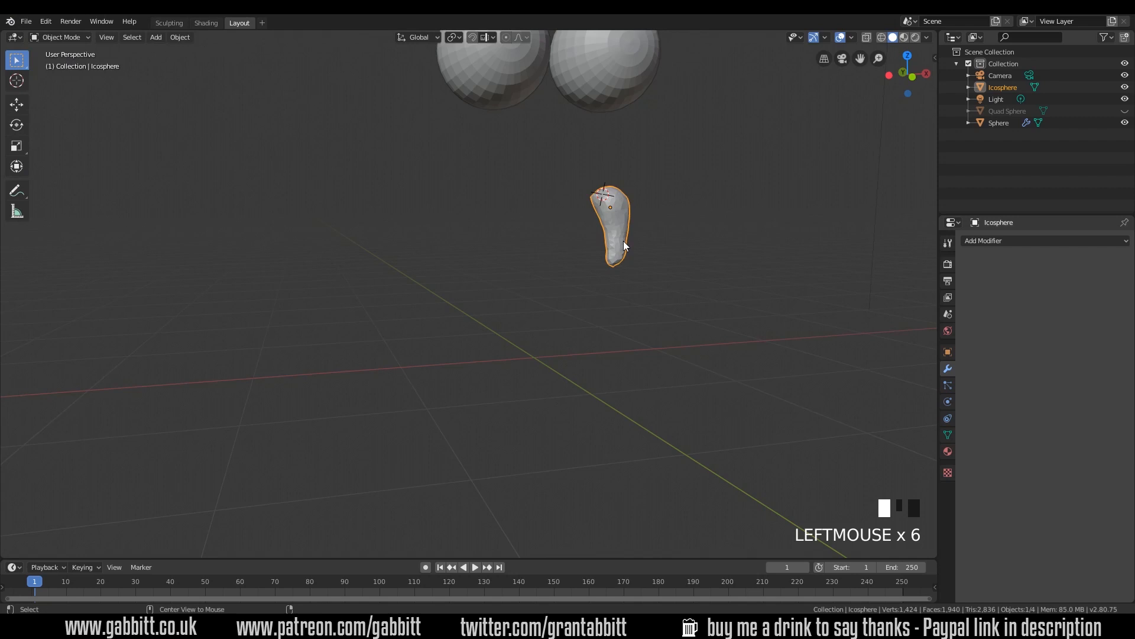
key("alt+h")
middle_click_drag(691, 262, 587, 275)
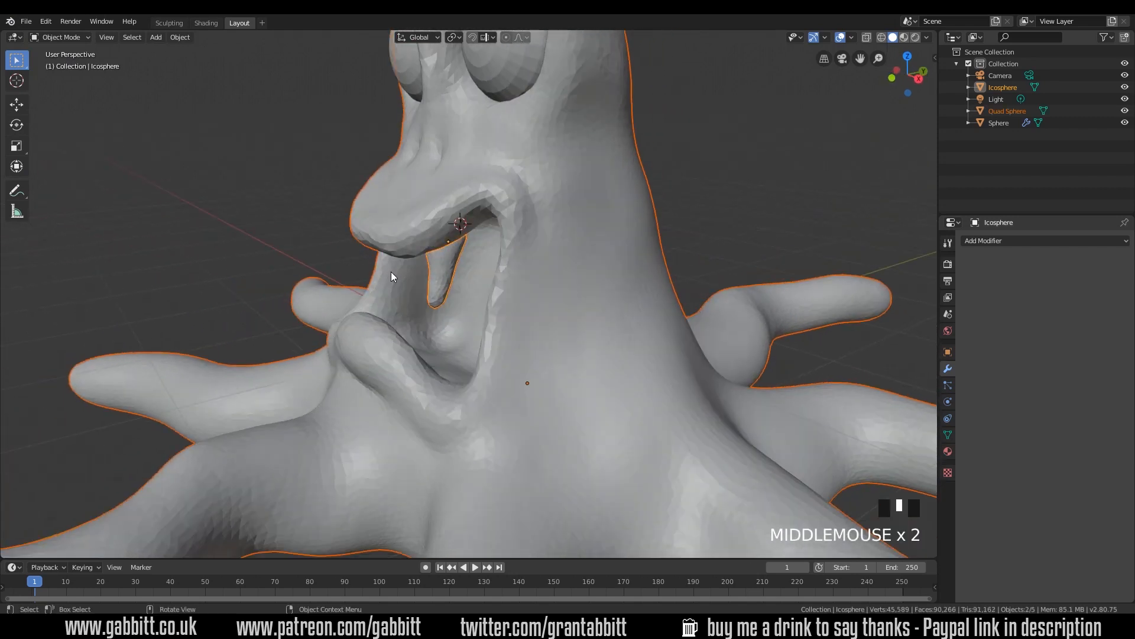
Step: Select only the tooth inside the mouth, leaving the body and eyeballs deselected
left_click(436, 267)
left_click(459, 255)
left_click(451, 261)
left_click(463, 252)
left_click(460, 256)
left_click(501, 87)
left_click(449, 257)
left_click(447, 261)
middle_click_drag(520, 279, 588, 293)
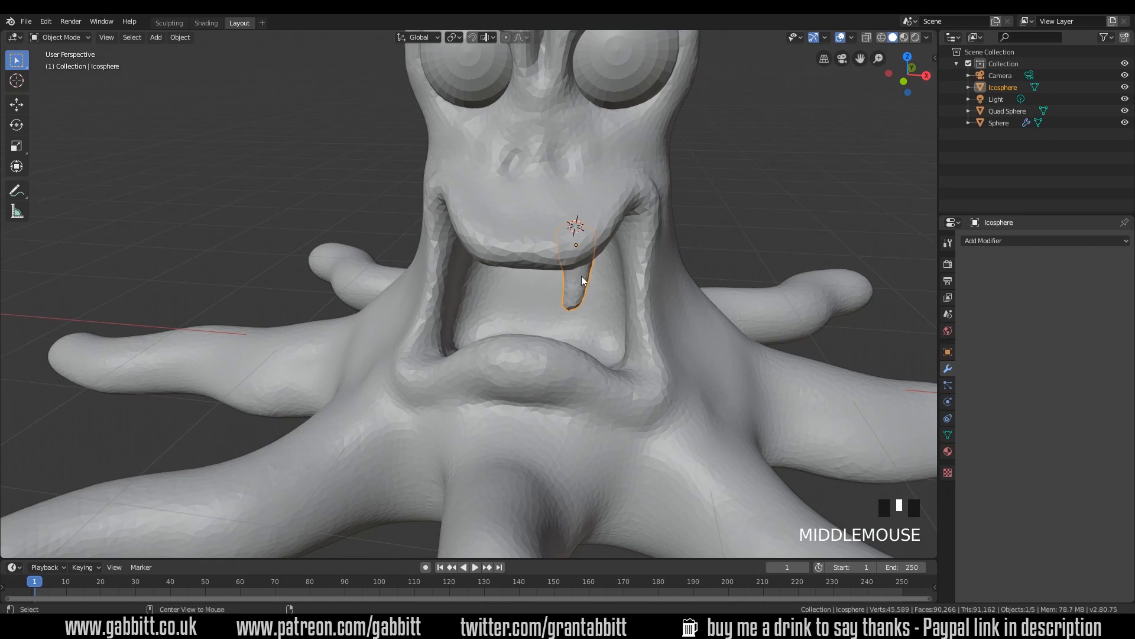
Step: Place a linked duplicate of the tooth on the opposite side of the upper jaw and rotate it about the Z axis
key("alt+d")
left_click(569, 244)
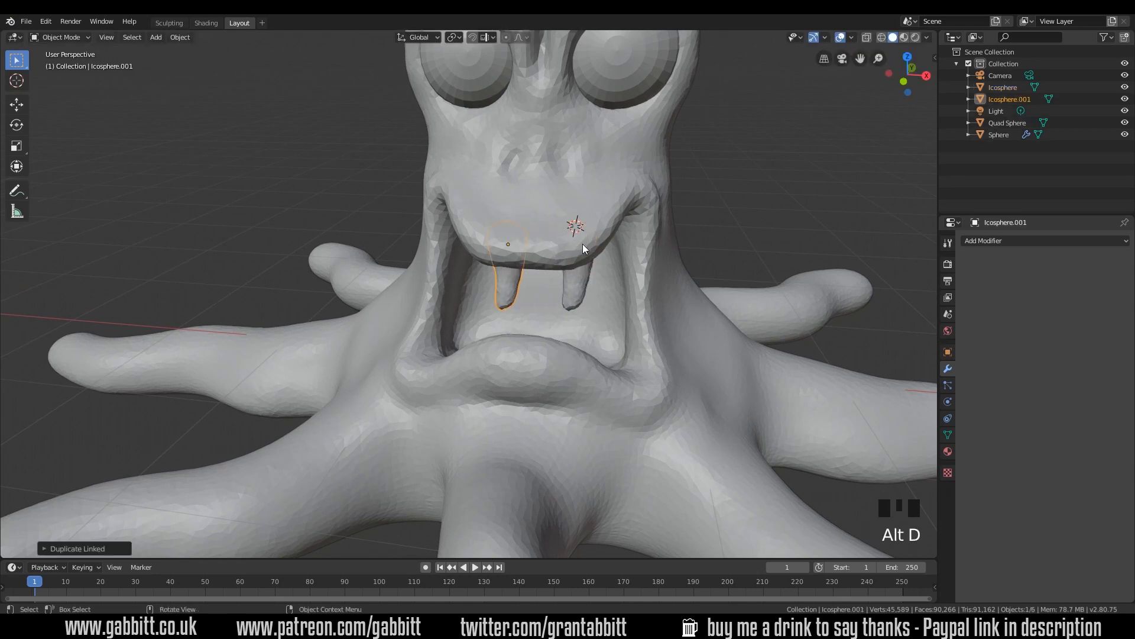
key("r")
key("z")
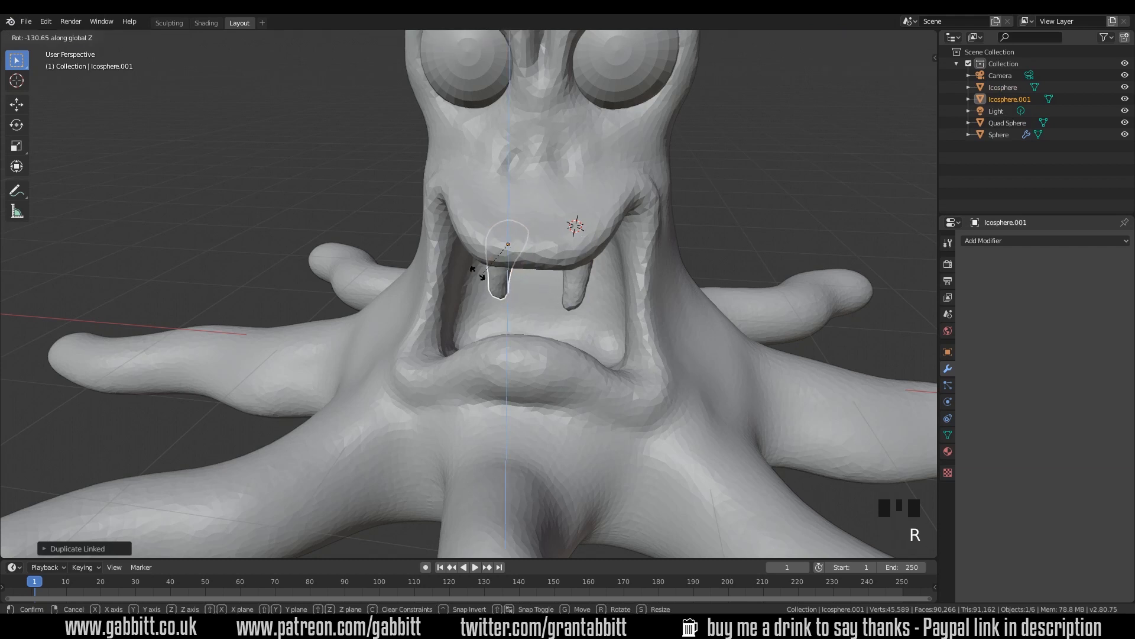
left_click(467, 242)
Step: Rotate and move the duplicated upper tooth so its root sits behind the upper lip
middle_click_drag(538, 266, 626, 226)
key("r")
left_click(655, 231)
key("g")
left_click(636, 232)
middle_click_drag(710, 238, 464, 314)
key("g")
left_click(618, 266)
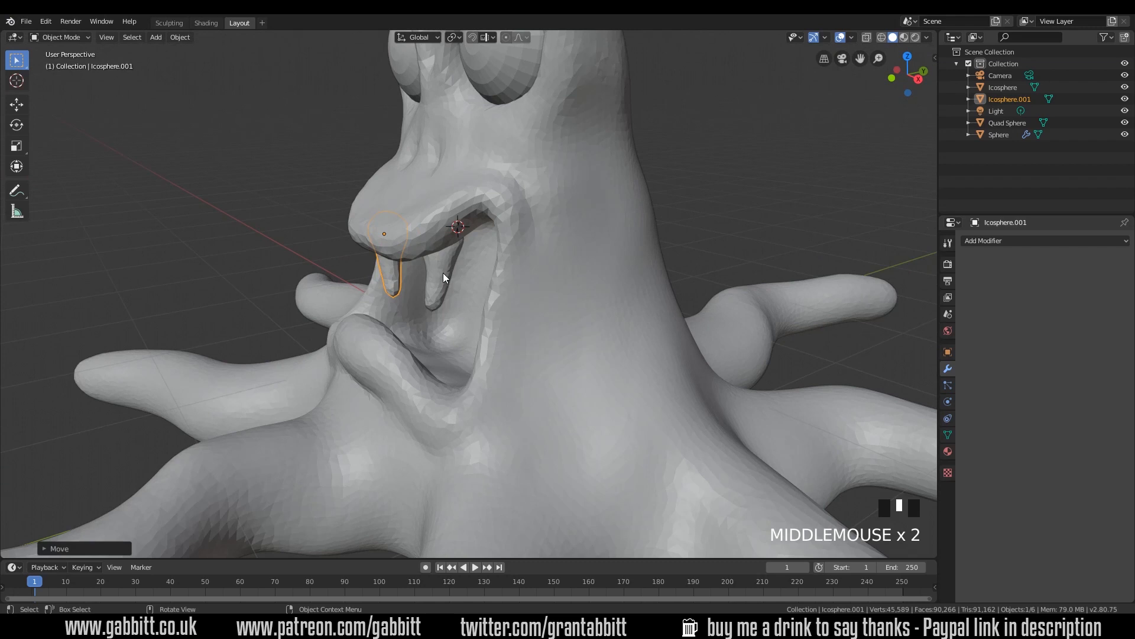
Step: Place a linked duplicate of the upper tooth at the lower jaw and rotate it to point upward
key("alt+d")
left_click(464, 407)
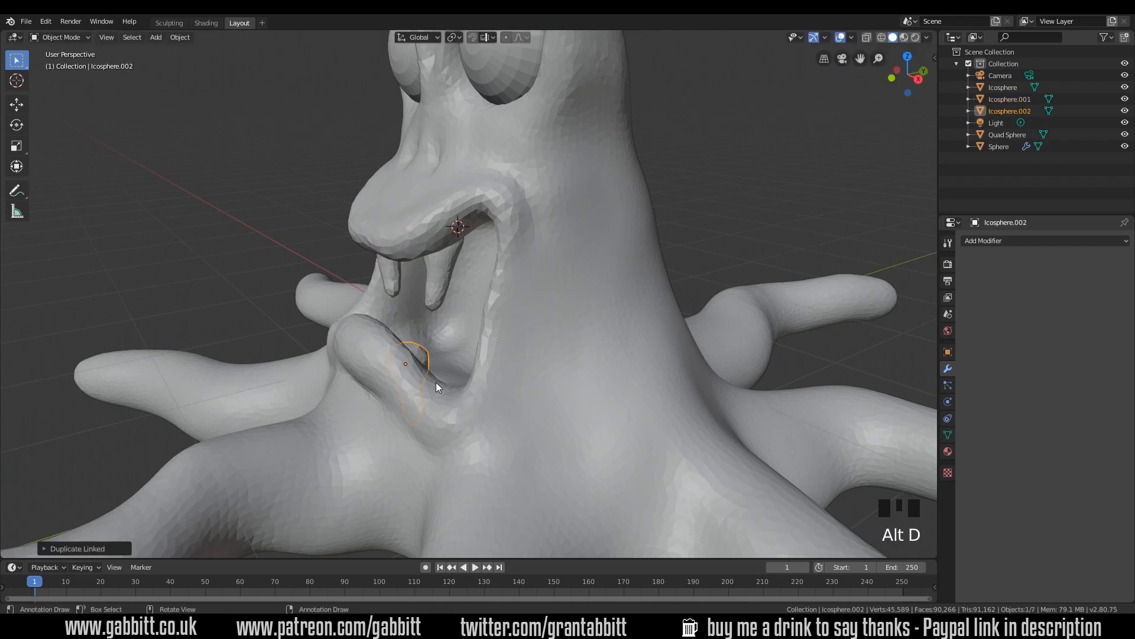
key("r")
left_click(324, 263)
middle_click_drag(324, 263, 489, 327)
Step: Move and rotate the lower tooth so its root sits behind the lower lip on one side of the mouth
key("g")
left_click(611, 302)
key("r")
left_click(548, 330)
key("g")
left_click(521, 368)
key("r")
left_click(580, 343)
Step: Place a linked duplicate of the lower tooth on the opposite side of the lower jaw and adjust its rotation
key("alt+d")
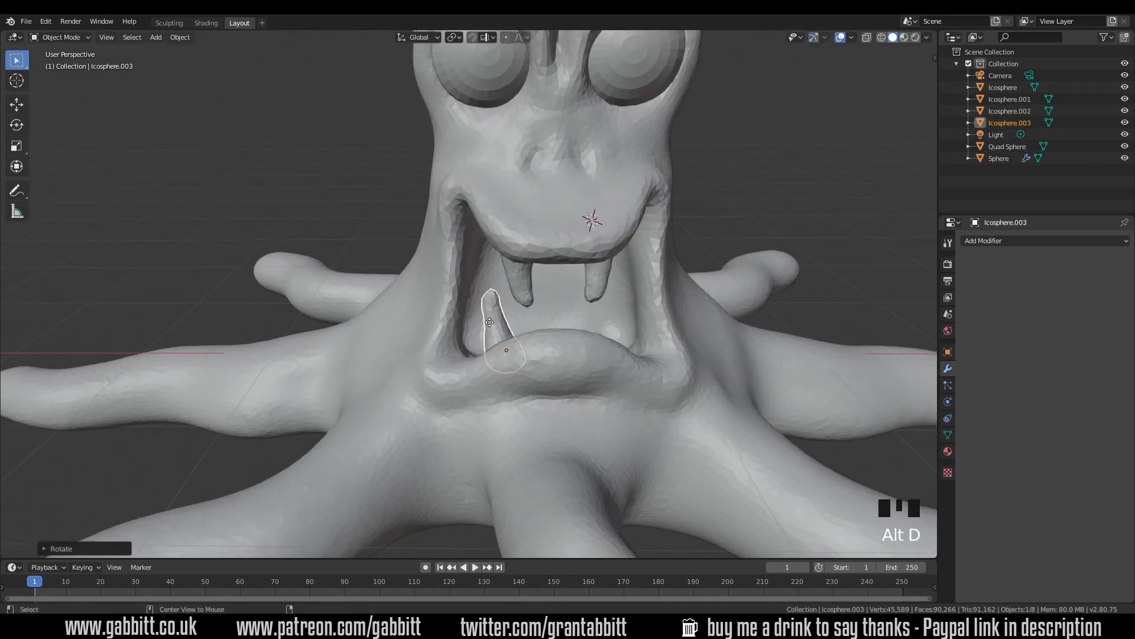
left_click(660, 307)
key("r")
right_click(668, 343)
middle_click_drag(669, 343, 661, 318)
key("r")
right_click(591, 337)
left_click(664, 299)
Step: Move the second lower tooth behind the lip and rotate it about the Z axis
scroll(782, 302, "down", 3)
middle_click_drag(782, 302, 435, 307)
scroll(454, 300, "up", 4)
left_click(403, 335)
key("g")
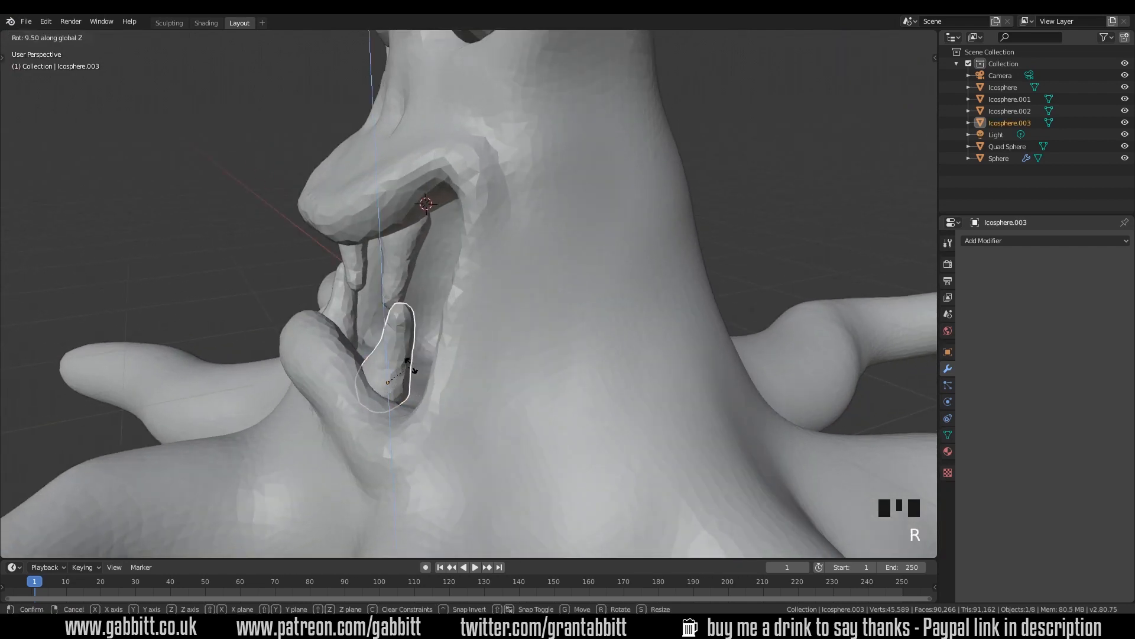
right_click(519, 319)
Step: Reposition the first lower tooth behind the lip and rotate it about the Z axis
middle_click_drag(519, 319, 383, 349)
key("g")
left_click(381, 354)
key("r")
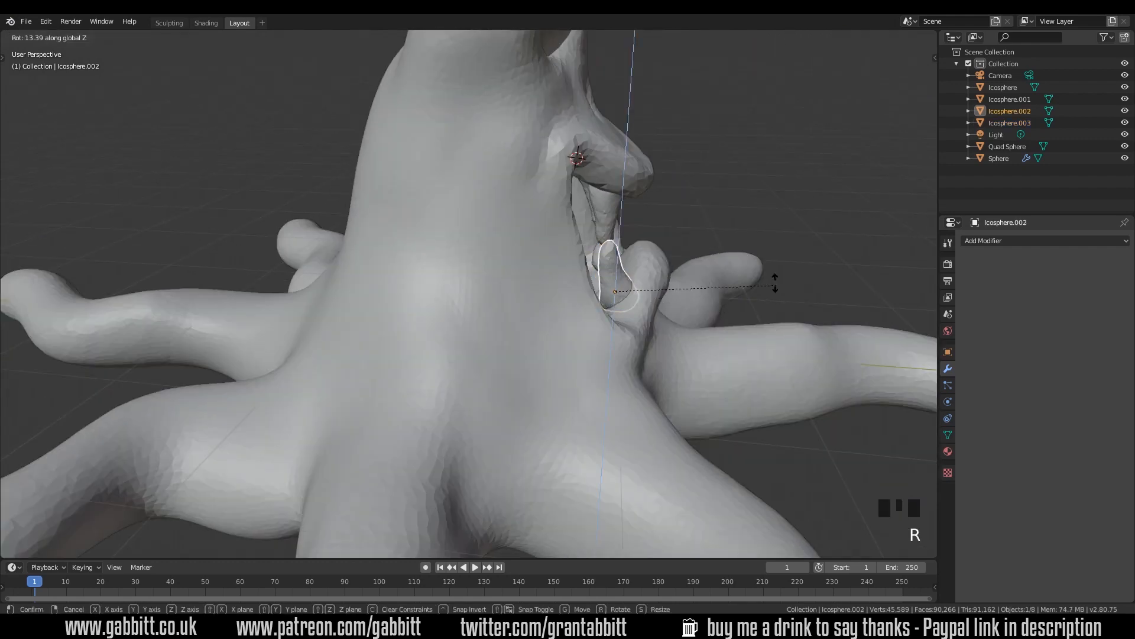
key("r")
scroll(662, 293, "down", 3)
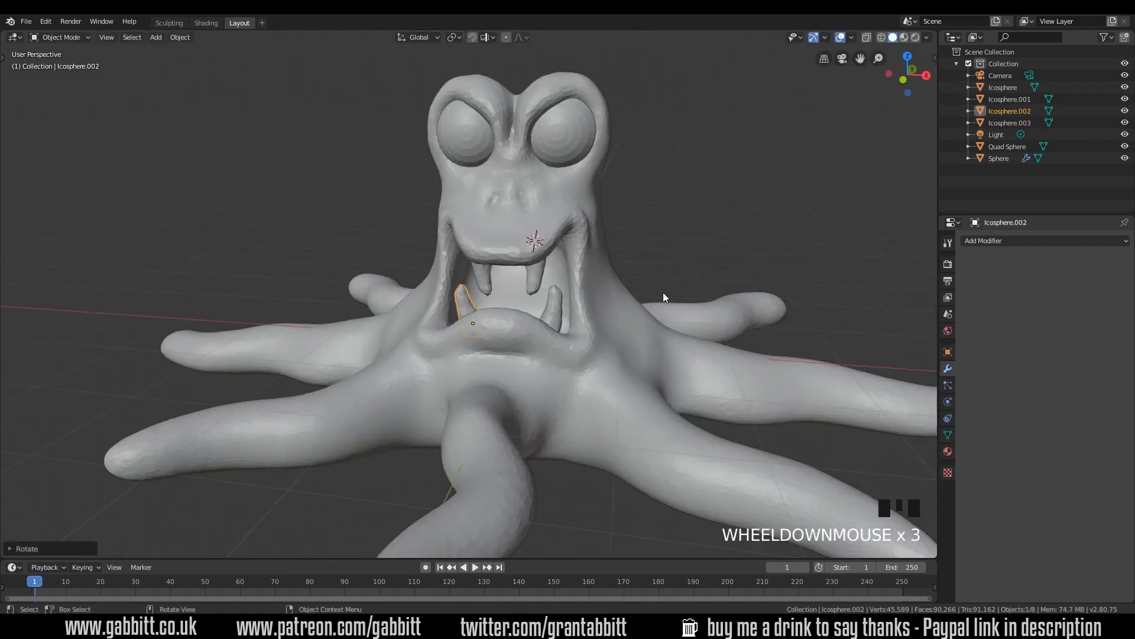
Step: Move the two lower teeth farther apart, towards the corners of the mouth, keeping their roots behind the lower lip
middle_click_drag(662, 292, 793, 302)
left_click(551, 337)
key("g")
right_click(551, 337)
middle_click_drag(551, 337, 523, 316)
left_click(460, 334)
key("g")
key("g")
left_click(462, 370)
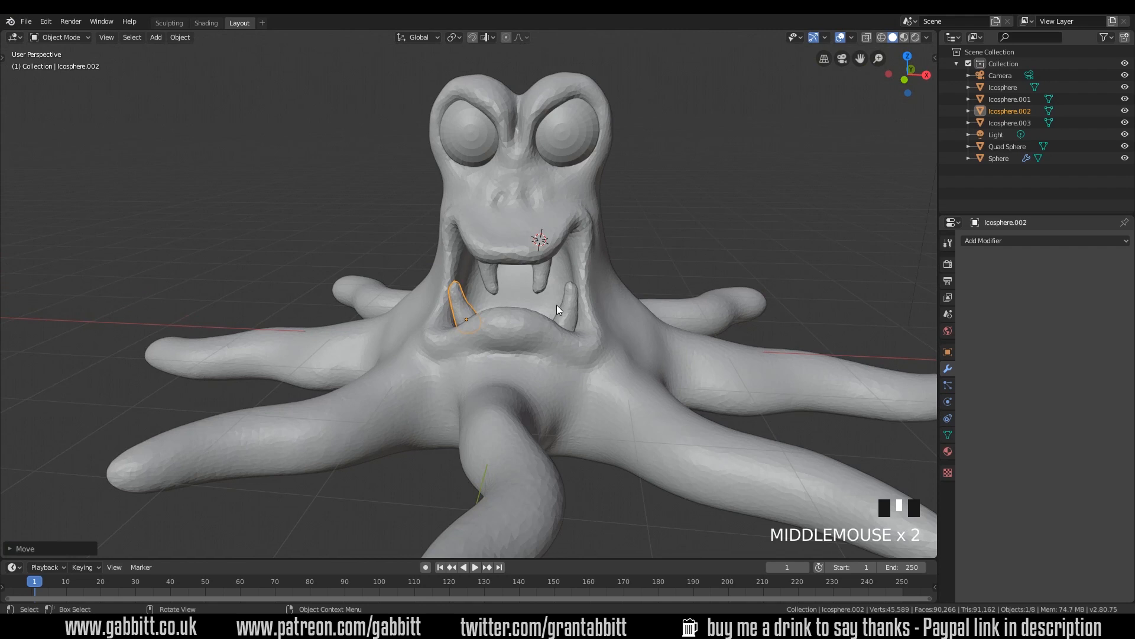
Step: Place the 3D cursor inside the mouth between the lower teeth and open the choice of mesh primitives to add there
middle_click_drag(577, 338, 559, 372)
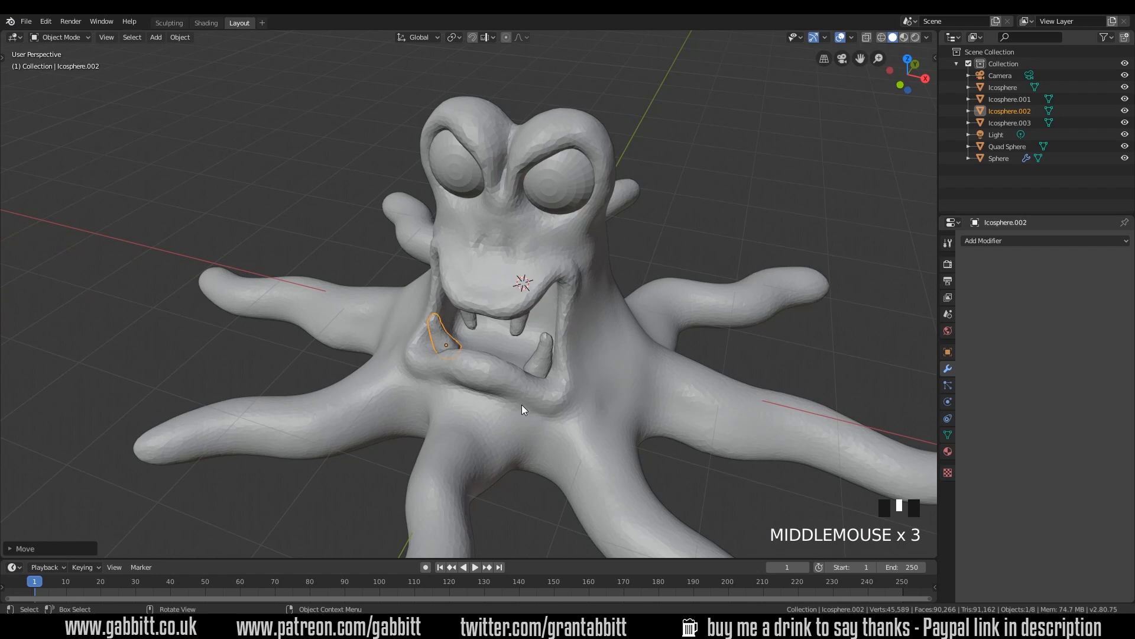
right_click(514, 354, "shift")
key("shift+a")
mouse_move(488, 353)
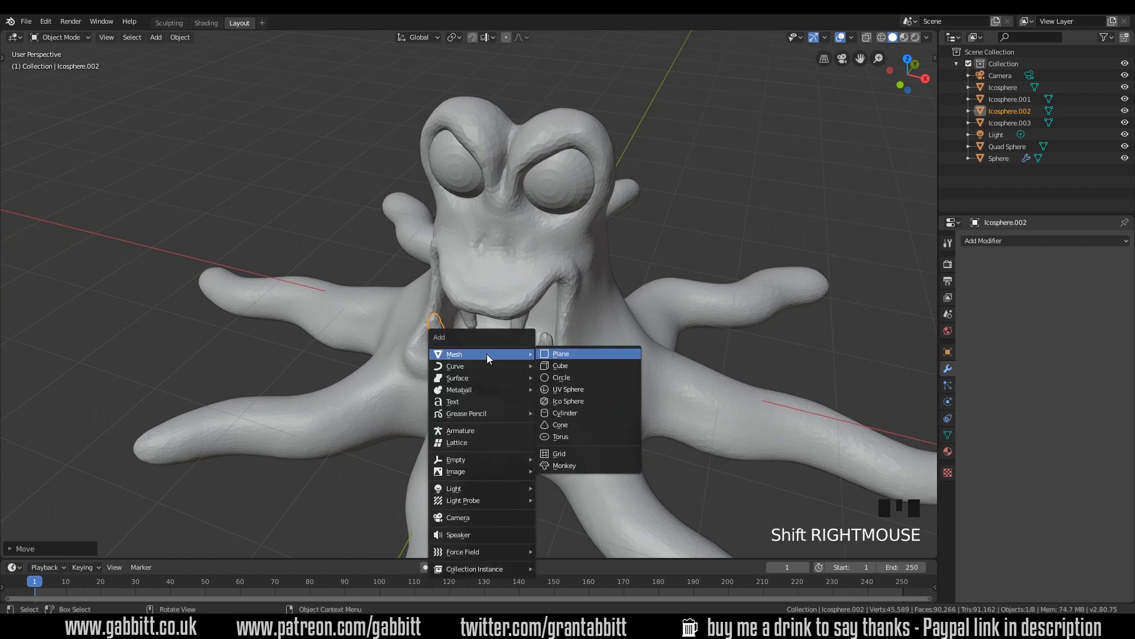
Step: Add an ico sphere inside the creature's mouth and scale it down to fit behind the lower lip
left_click(561, 402)
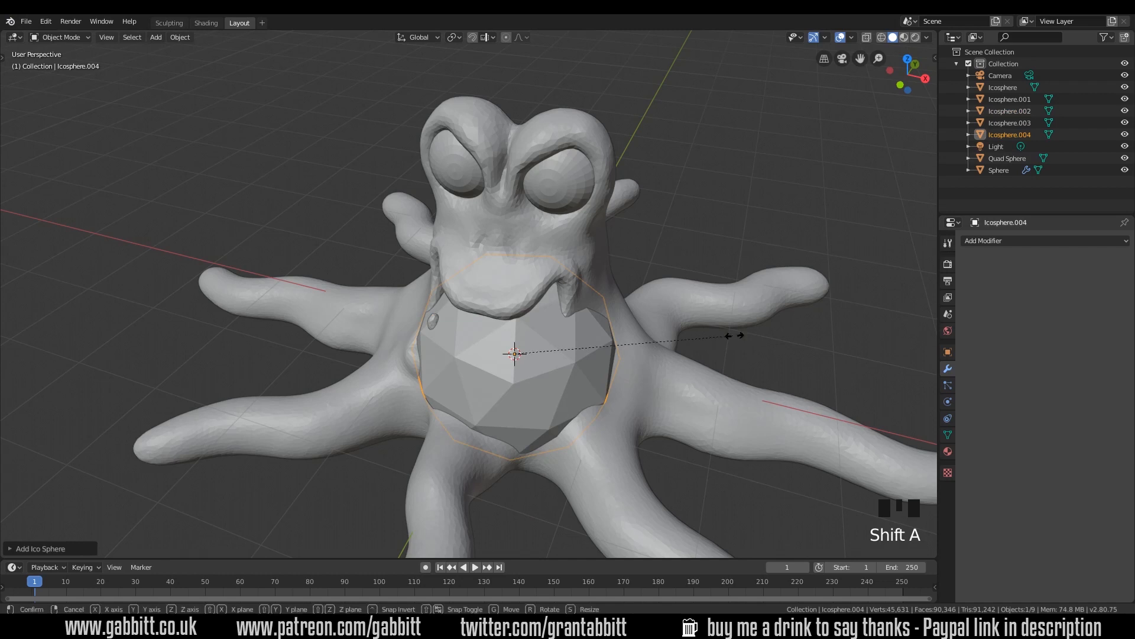
key("s")
left_click(584, 386)
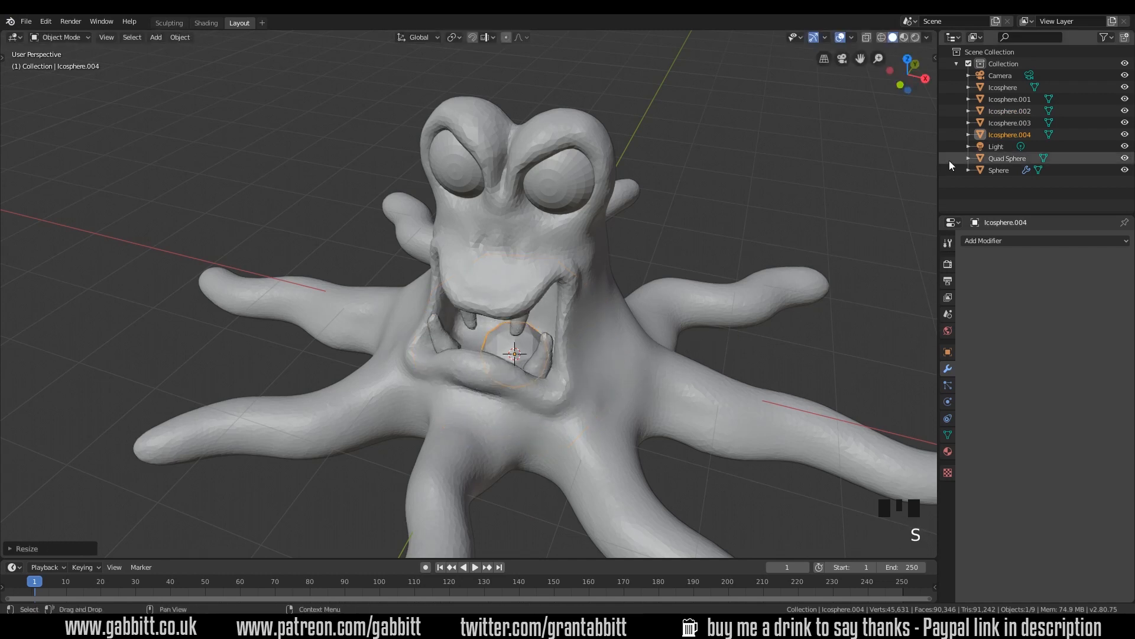
Step: Rename the scene meshes as tongue, body, eye and tooth 1 through tooth 4
left_click(994, 135)
double_click(994, 135)
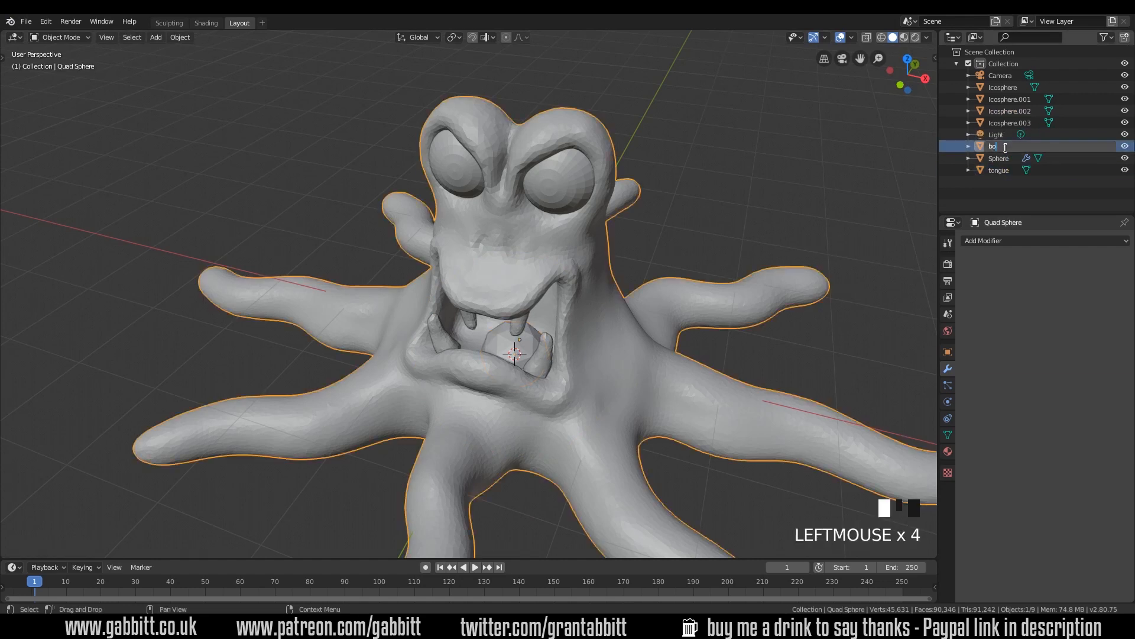
left_click(994, 158)
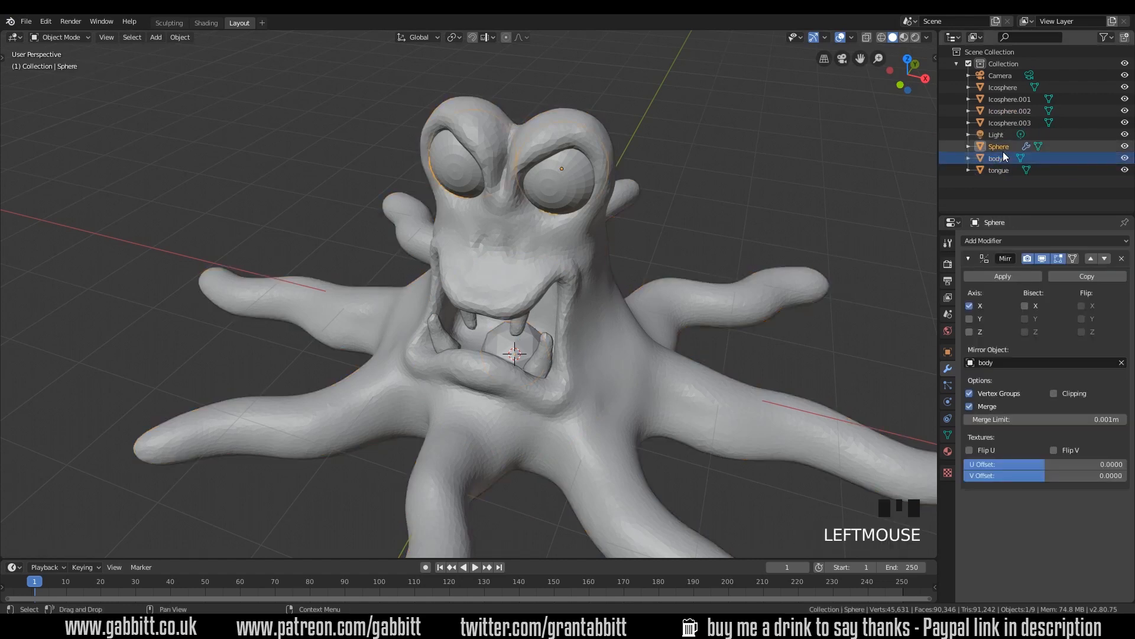
left_click(539, 355)
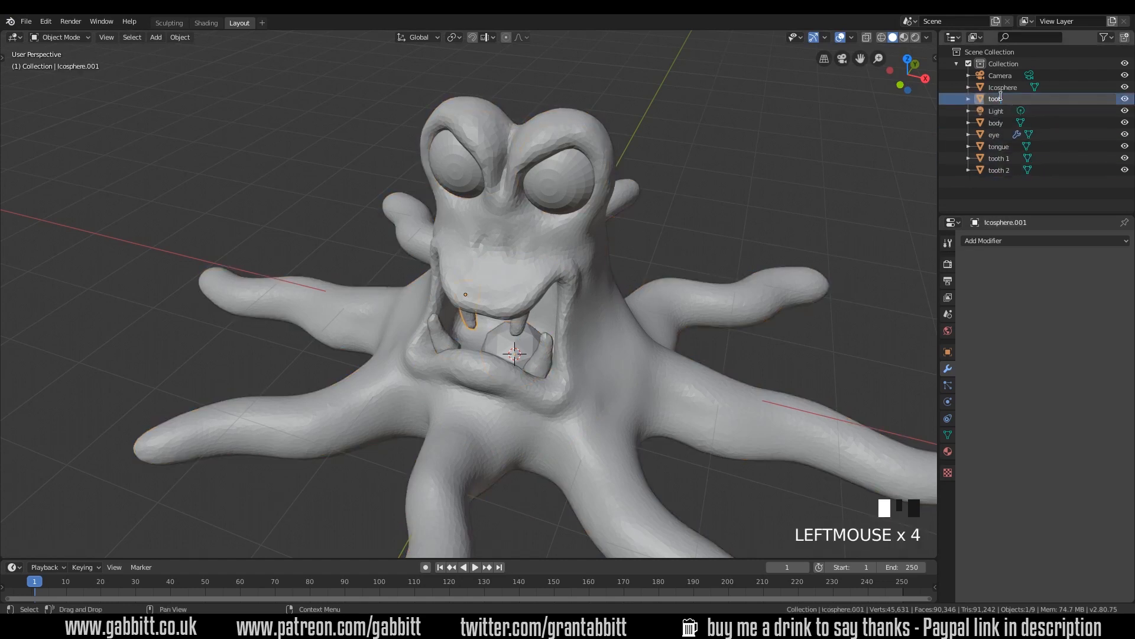
double_click(998, 87)
type("tooth 4")
key("Return")
Step: Duplicate the tongue sphere beside one lower tooth and shrink the copy to a small ball
middle_click_drag(490, 332, 473, 342)
left_click(473, 343)
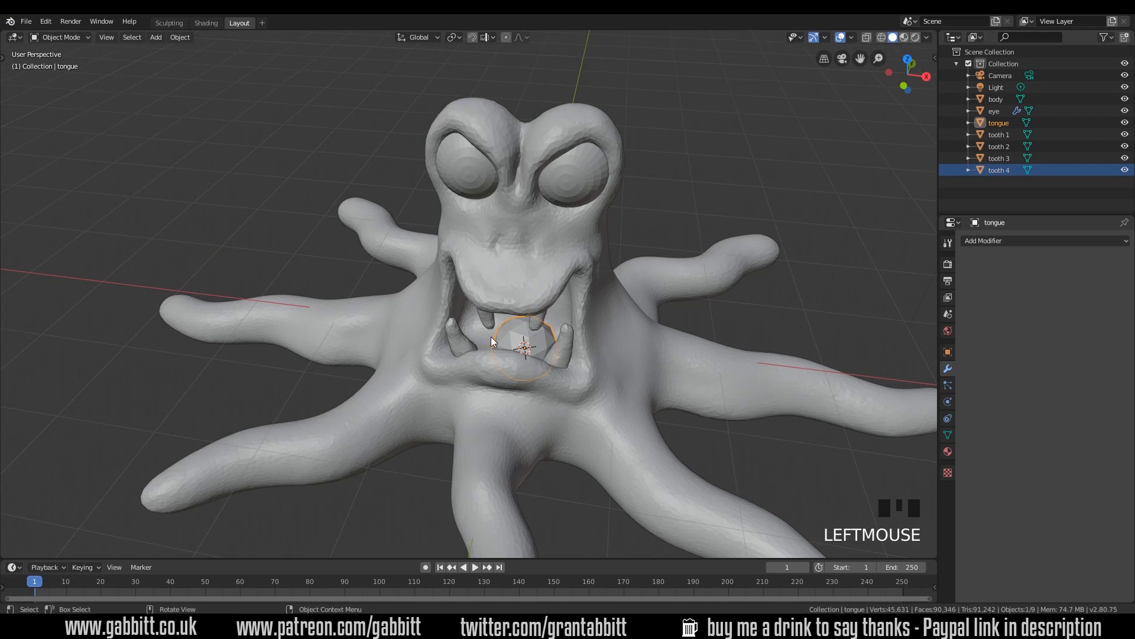
key("shift+d")
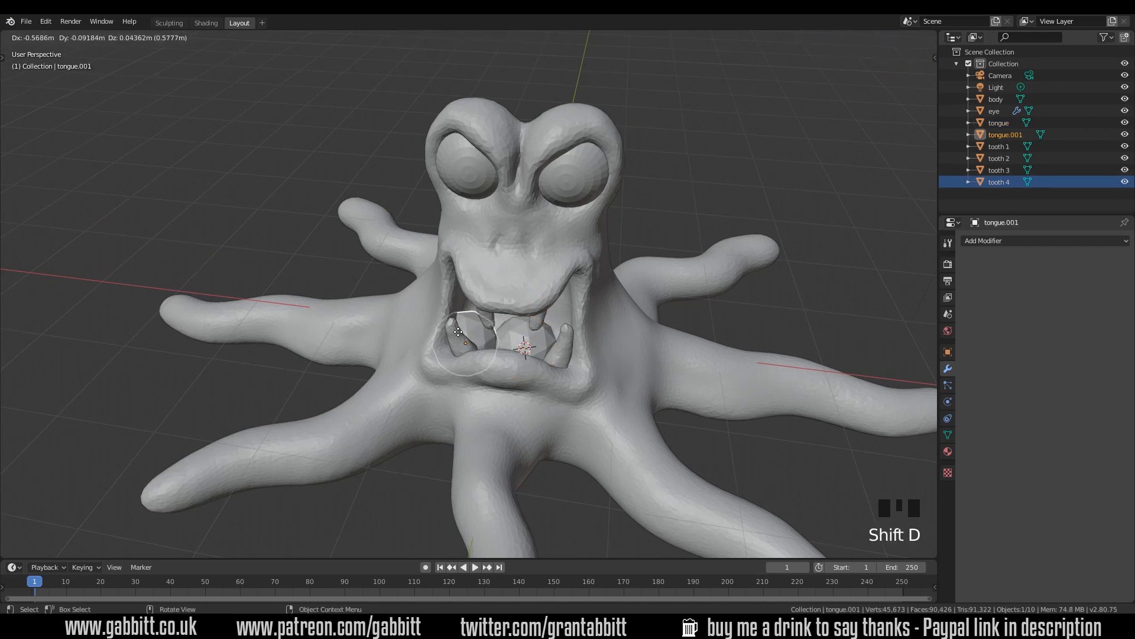
left_click(459, 332)
key("s")
left_click(533, 340)
middle_click_drag(533, 340, 599, 192)
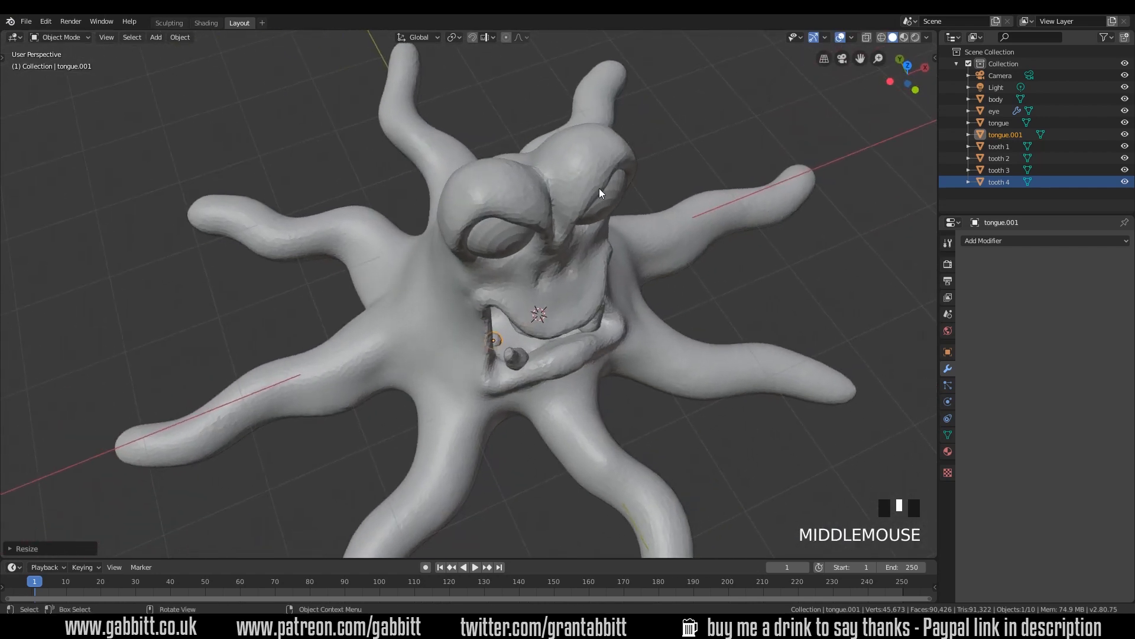
Step: Turn on snapping and set its target type to Face
left_click(473, 38)
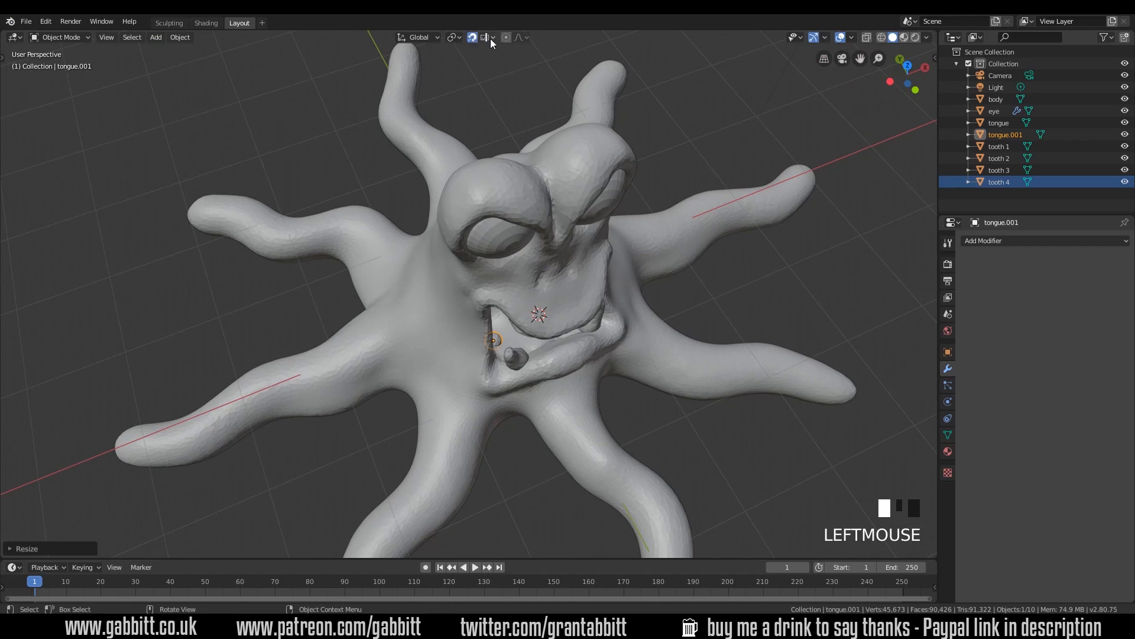
left_click(486, 38)
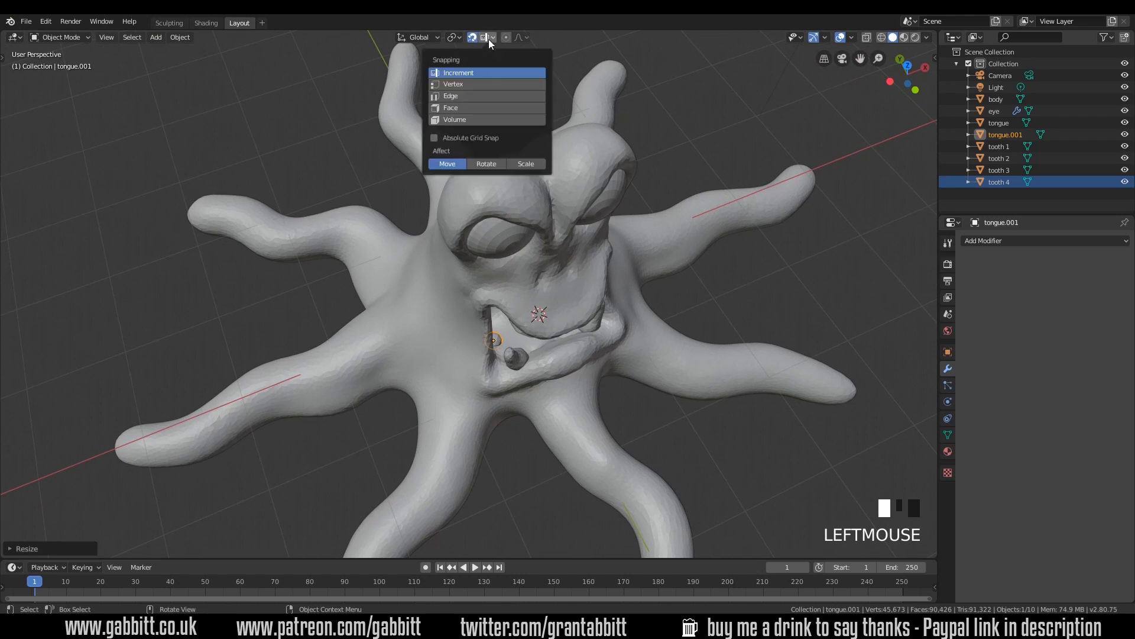
left_click(463, 108)
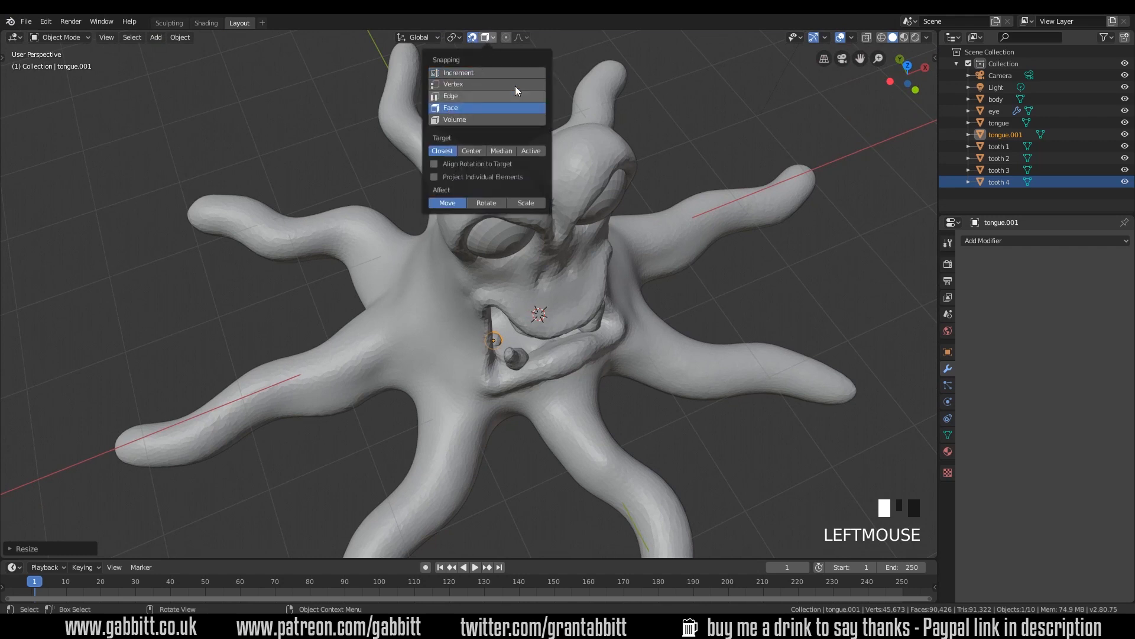
Step: Move the small ball so it snaps onto the lower lip beside the outer side of the tooth
key("g")
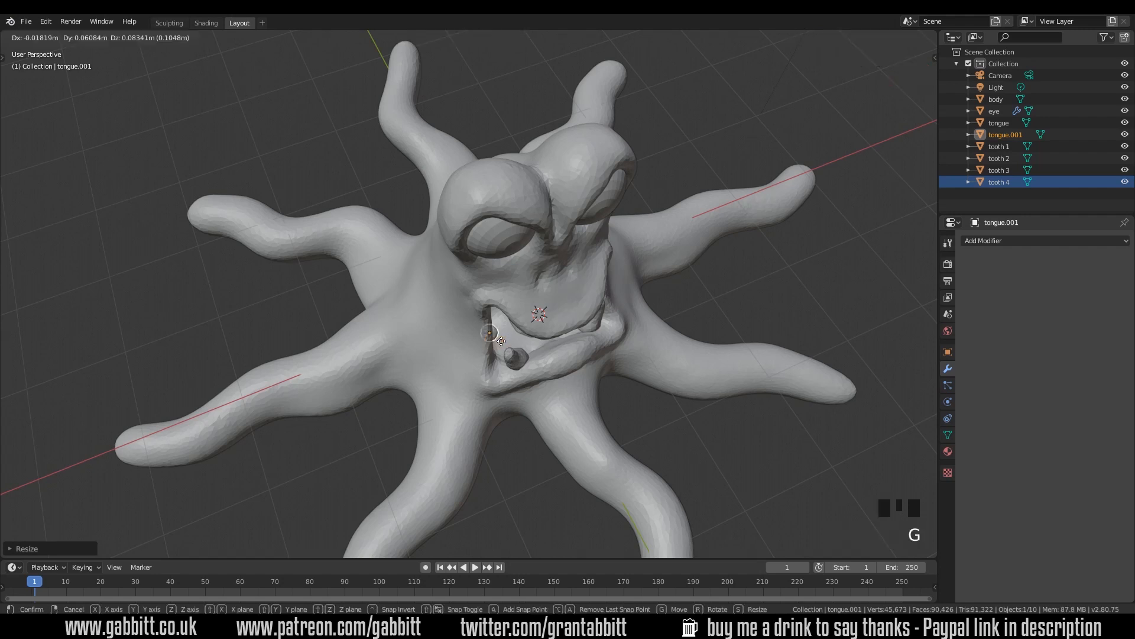
left_click(503, 381)
middle_click_drag(503, 381, 511, 198)
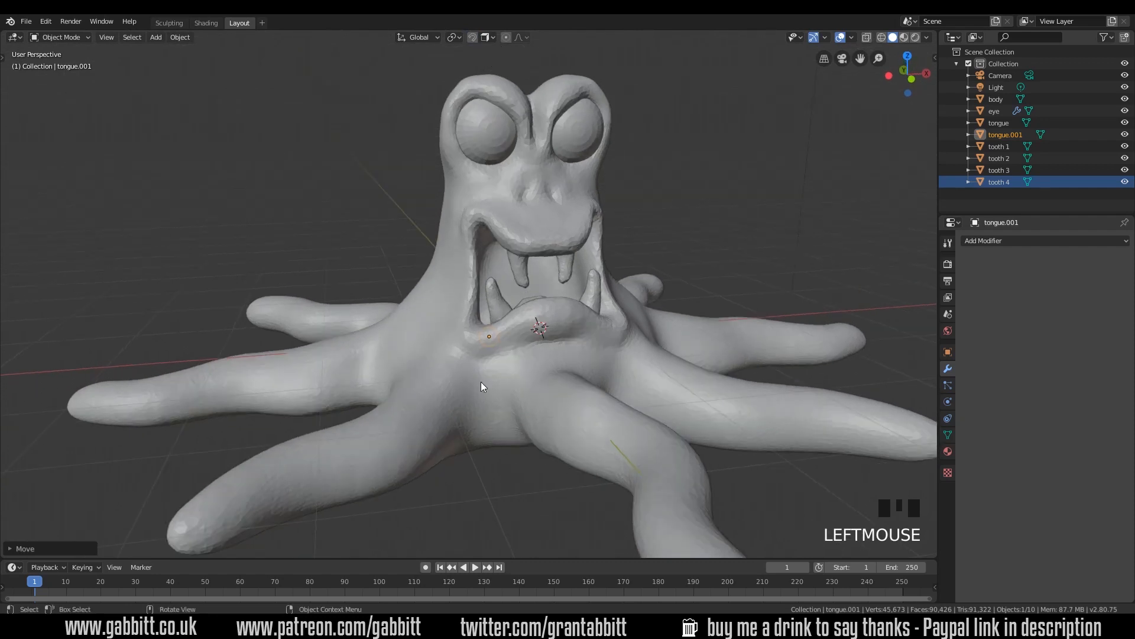
key("g")
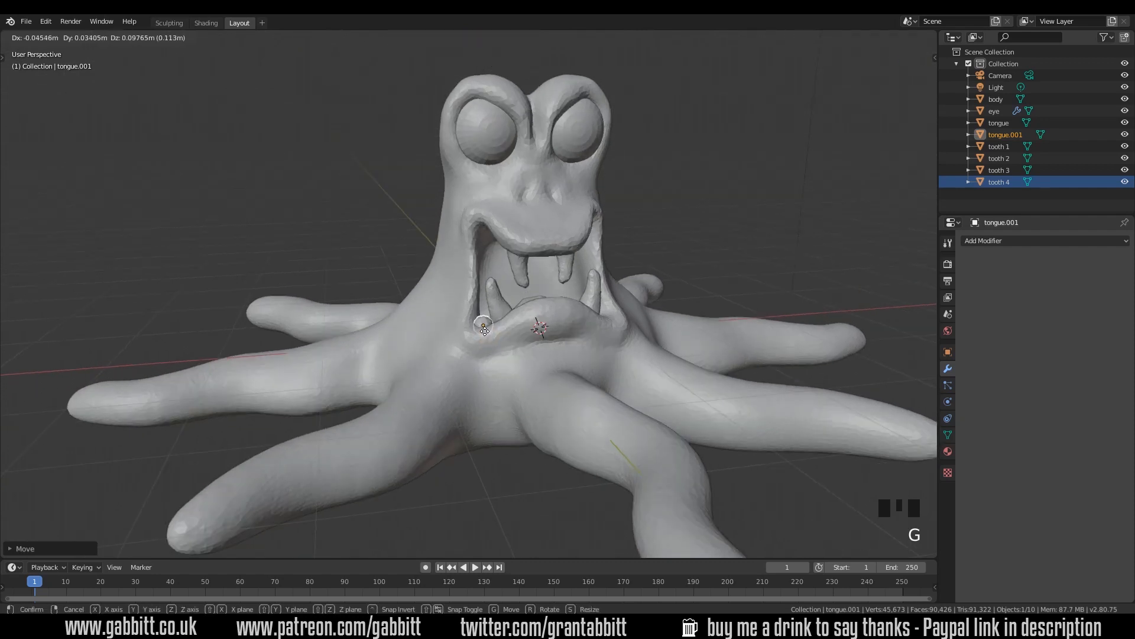
left_click(484, 328)
mouse_move(485, 328)
middle_mouse_down()
mouse_move(505, 357)
mouse_move(474, 345)
middle_mouse_up()
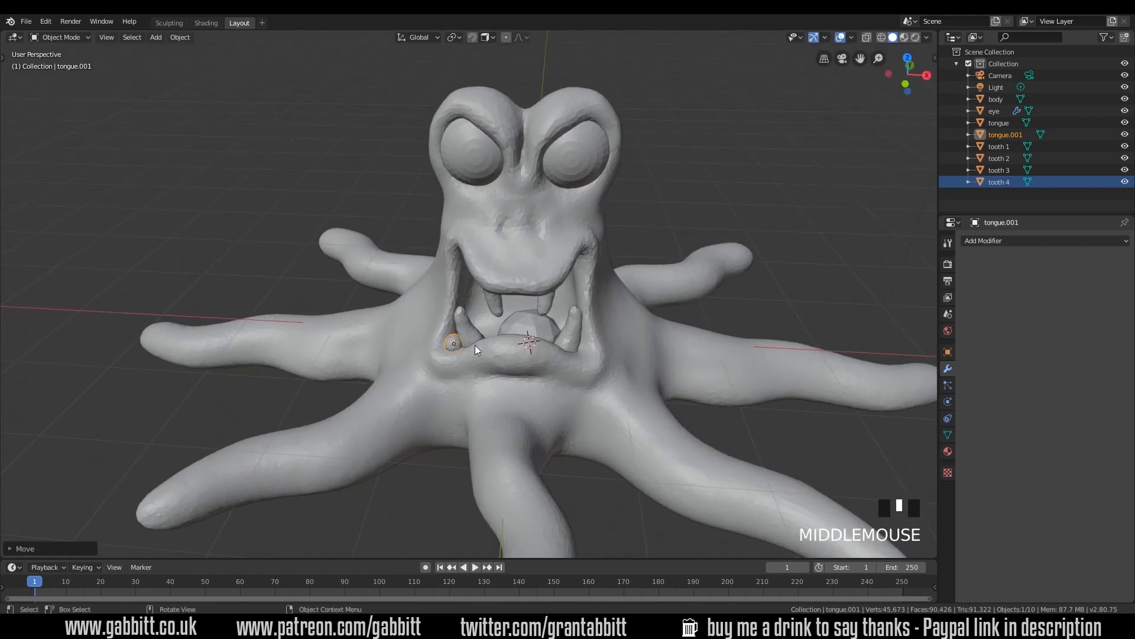
Step: Rename the small ball as spit
middle_click_drag(429, 415, 476, 333)
double_click(1004, 140)
type("spit")
key("Return")
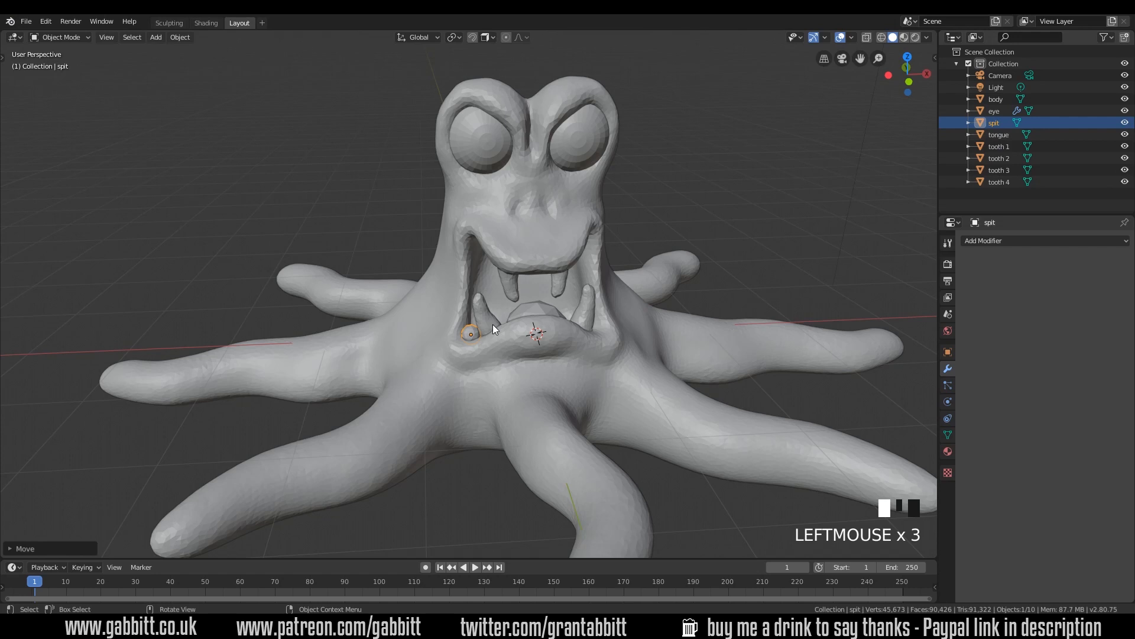
Step: Duplicate the spit ball twice, placing one copy on the tooth's inner side and the other at the opposite mouth corner
key("shift+d")
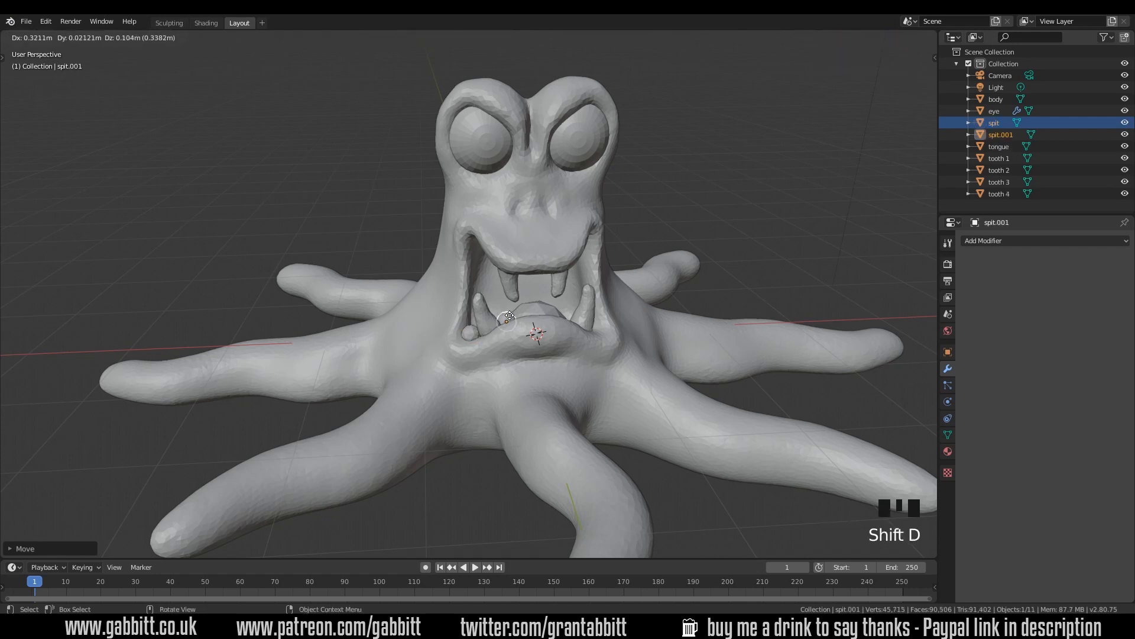
left_click(509, 316)
middle_click_drag(552, 317, 477, 332)
key("shift+d")
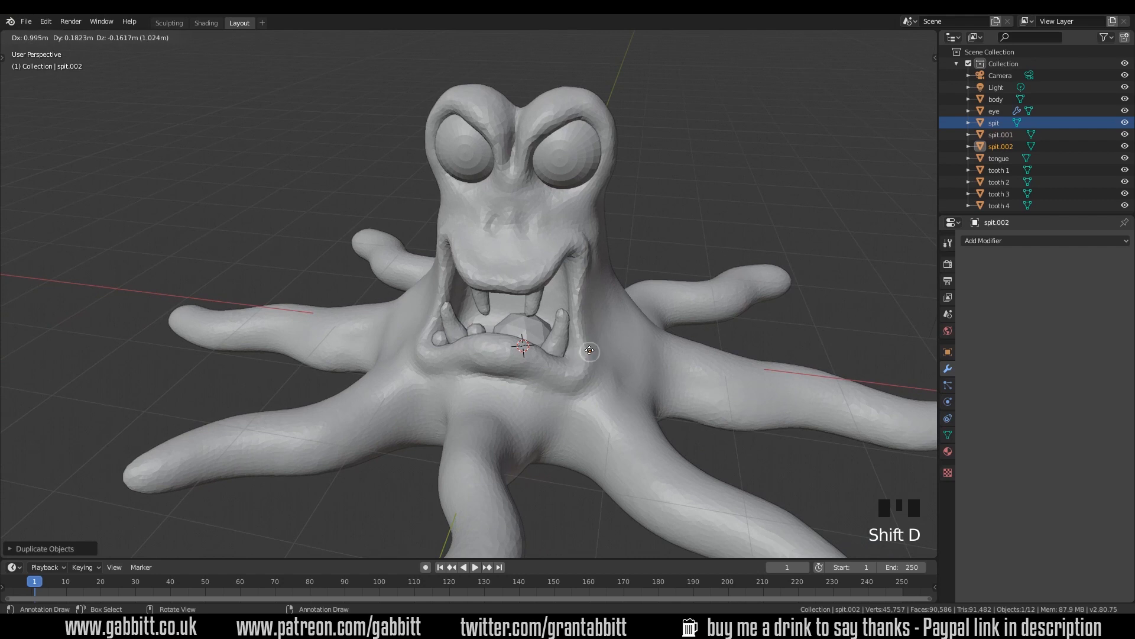
left_click(591, 354)
middle_click_drag(591, 354, 548, 365)
key("g")
left_click(424, 375)
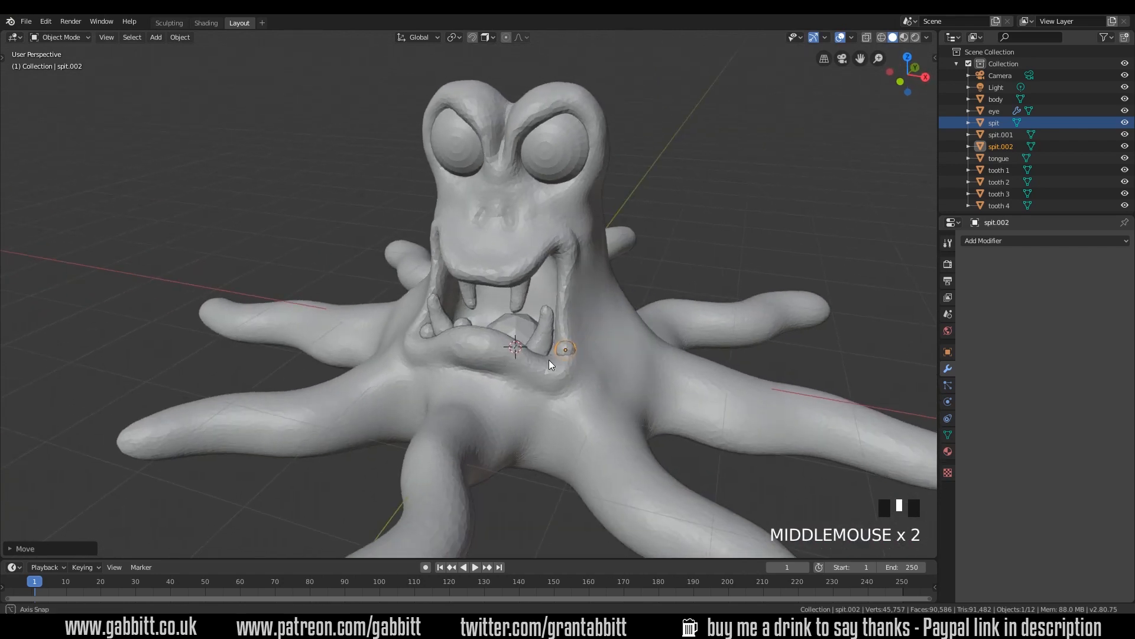
Step: Enter Sculpt Mode on the tongue and try switching the sculpted object to the spit balls and body
left_click(525, 325)
left_click(79, 40)
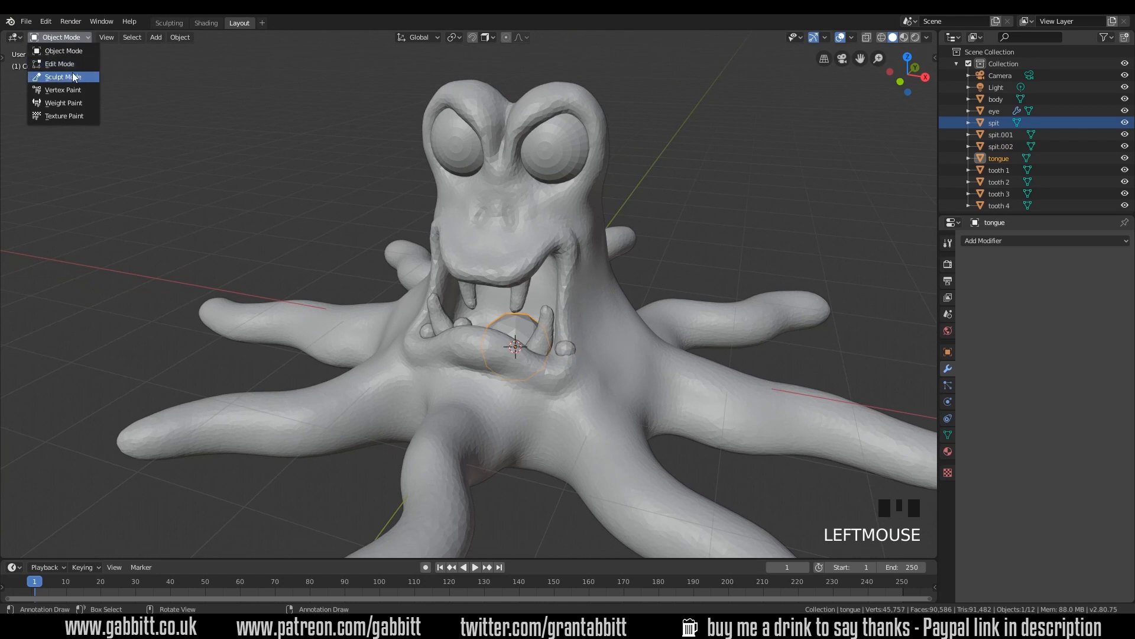
left_click(73, 76)
left_click(460, 322, "alt")
left_click(461, 322)
left_click(61, 37)
left_click(59, 77)
left_click(425, 330, "alt")
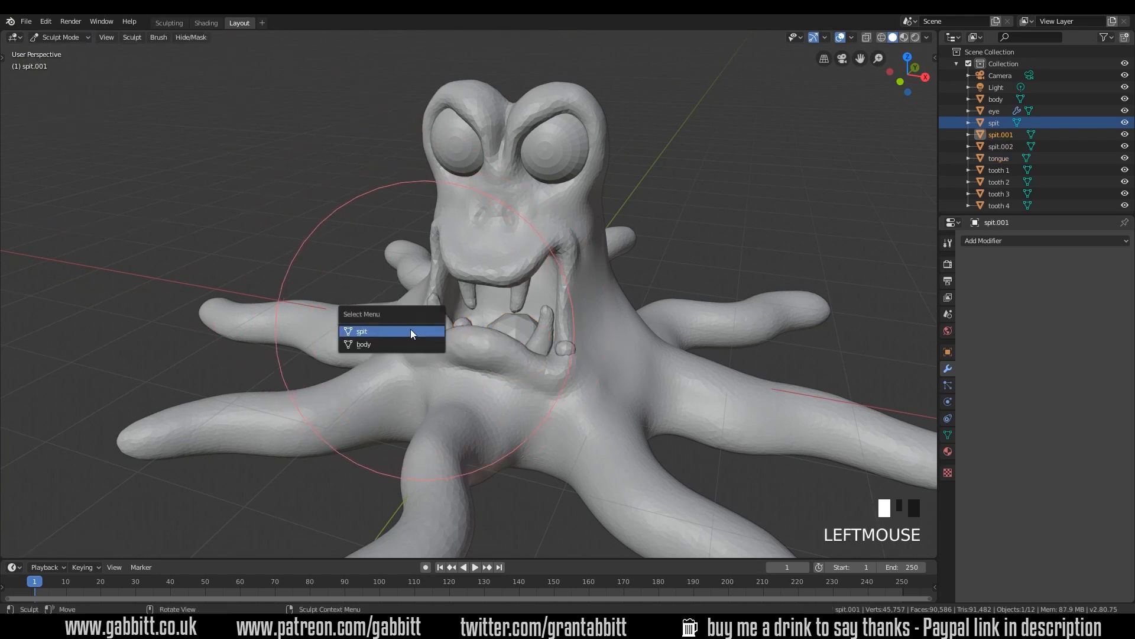
left_click(412, 331)
left_click(475, 343, "alt")
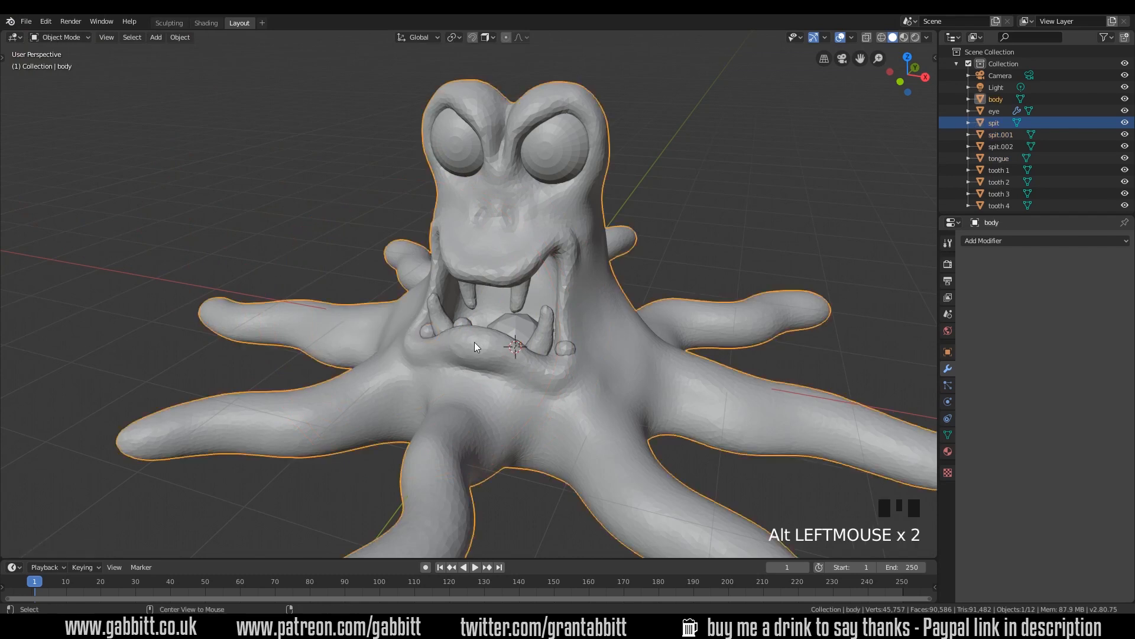
Step: Enter Sculpt Mode on the body and switch the sculpted object to the tongue
left_click(89, 41)
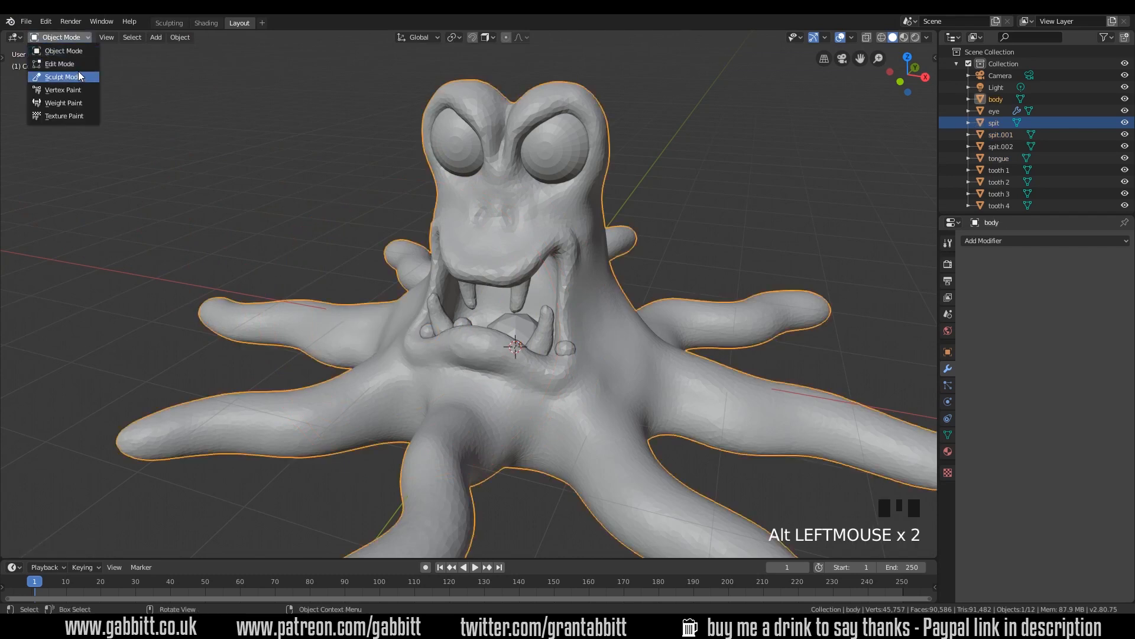
left_click(63, 77)
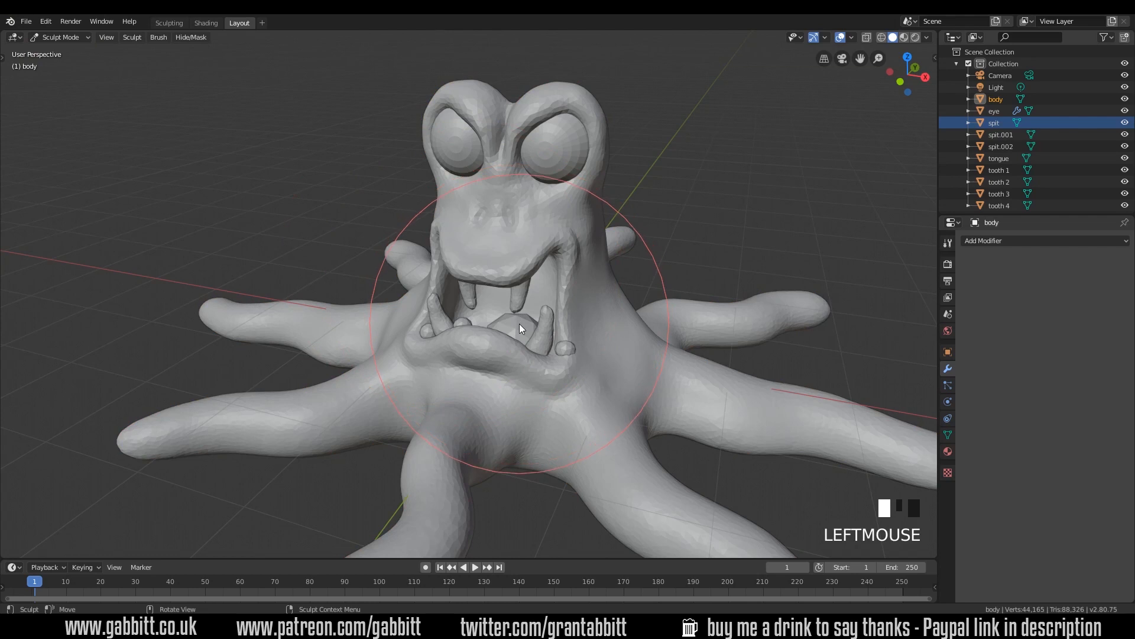
left_click(519, 324, "alt")
left_click(512, 323, "alt")
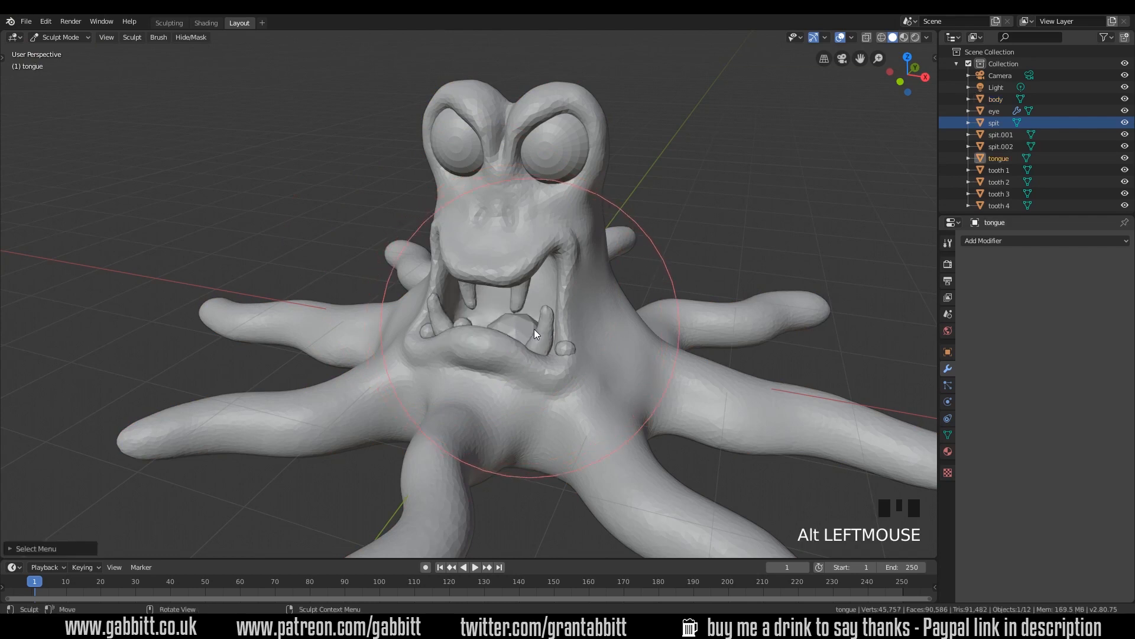
middle_click_drag(602, 343, 585, 345)
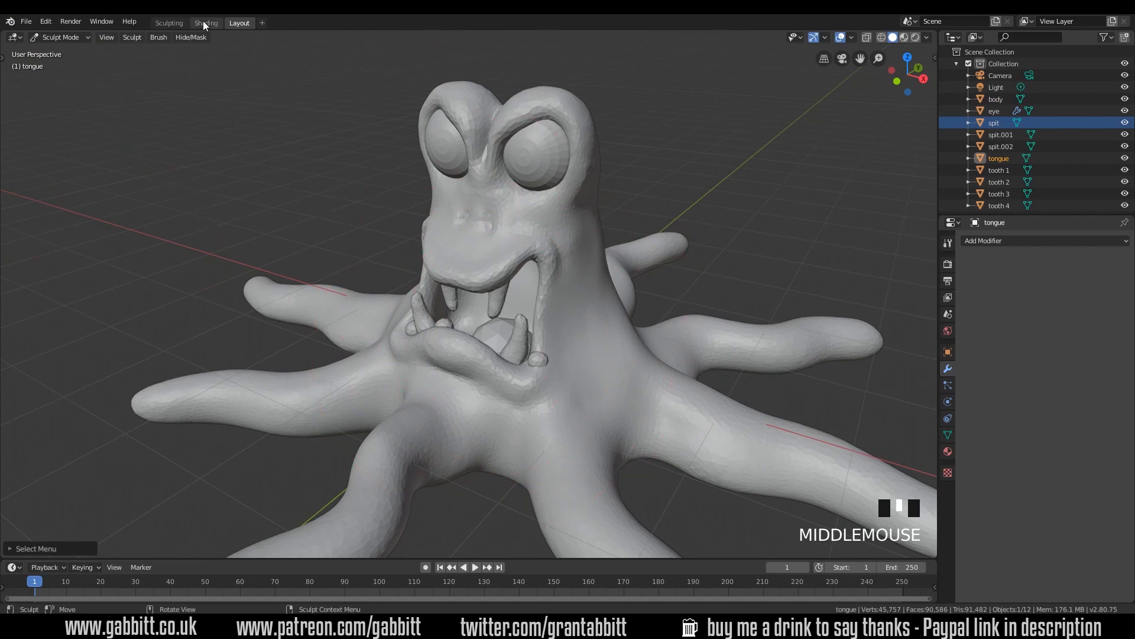
Step: Switch to the Sculpting workspace and reveal the tongue in the object list
left_click(169, 22)
mouse_move(626, 258)
middle_mouse_down()
mouse_move(626, 284)
mouse_move(606, 293)
mouse_move(631, 280)
mouse_move(630, 261)
middle_mouse_up()
key("KP_Decimal")
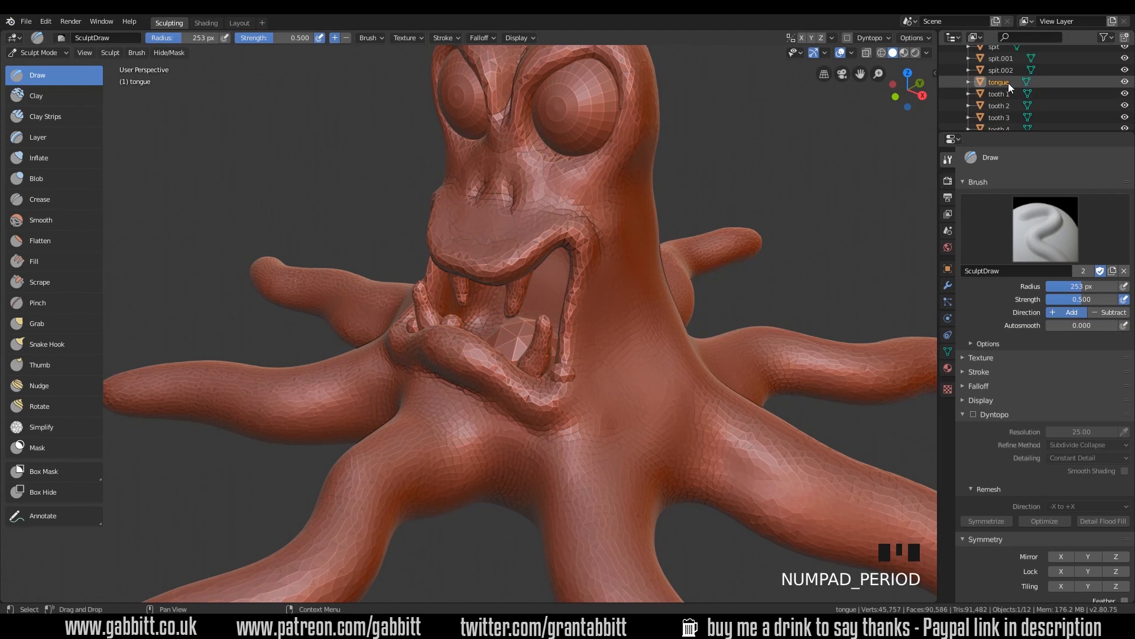
mouse_move(599, 430)
middle_mouse_down()
mouse_move(576, 453)
mouse_move(611, 353)
middle_mouse_up()
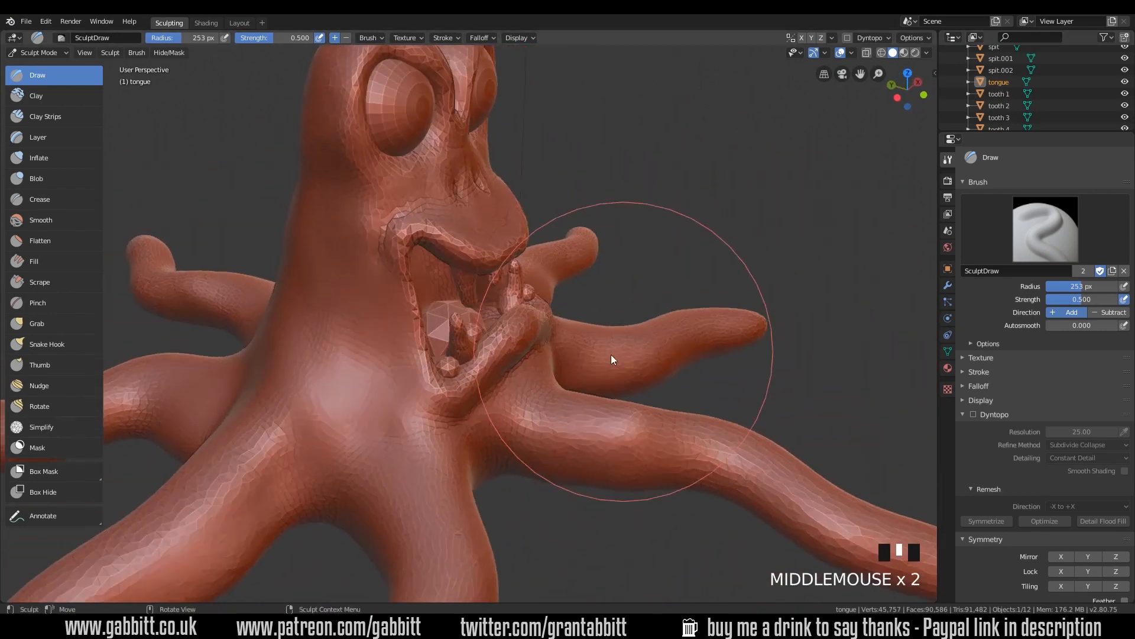
Step: Choose the Snake Hook brush, enable Dyntopo at resolution 20 and set the brush radius to 155 px
left_click(42, 346)
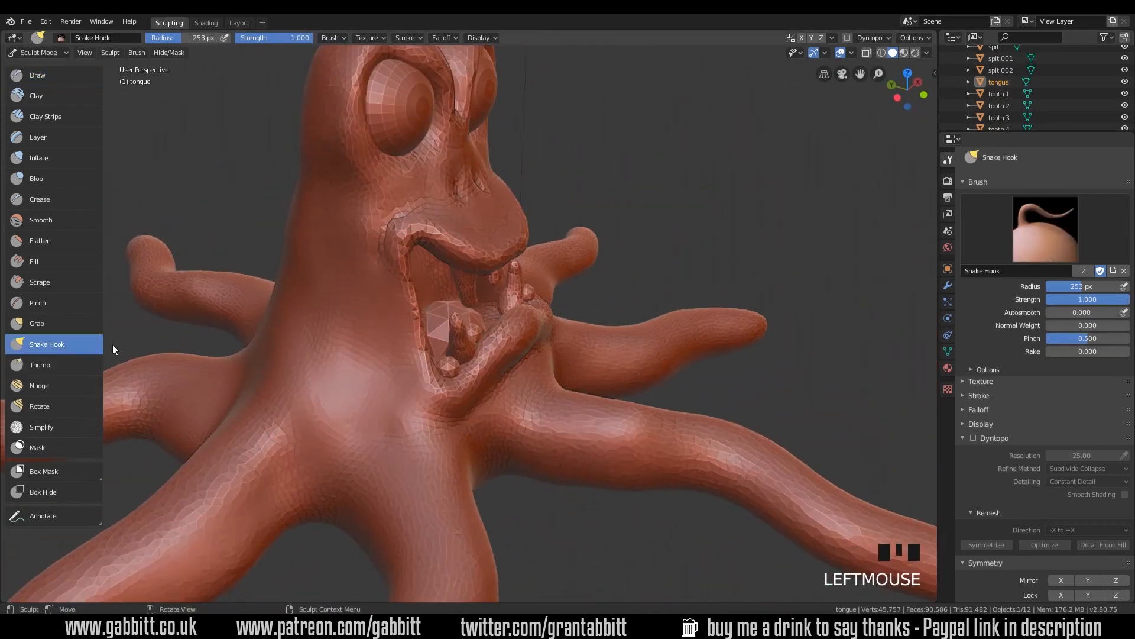
left_click(974, 441)
left_click(920, 443)
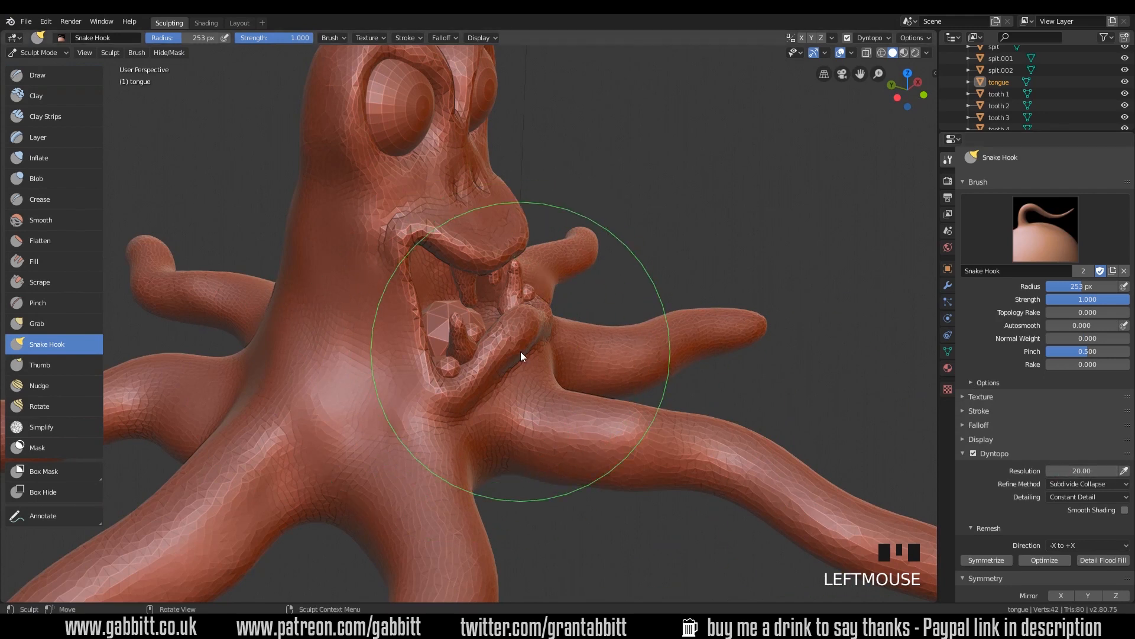
middle_click_drag(548, 373, 480, 363)
middle_click_drag(548, 321, 464, 328)
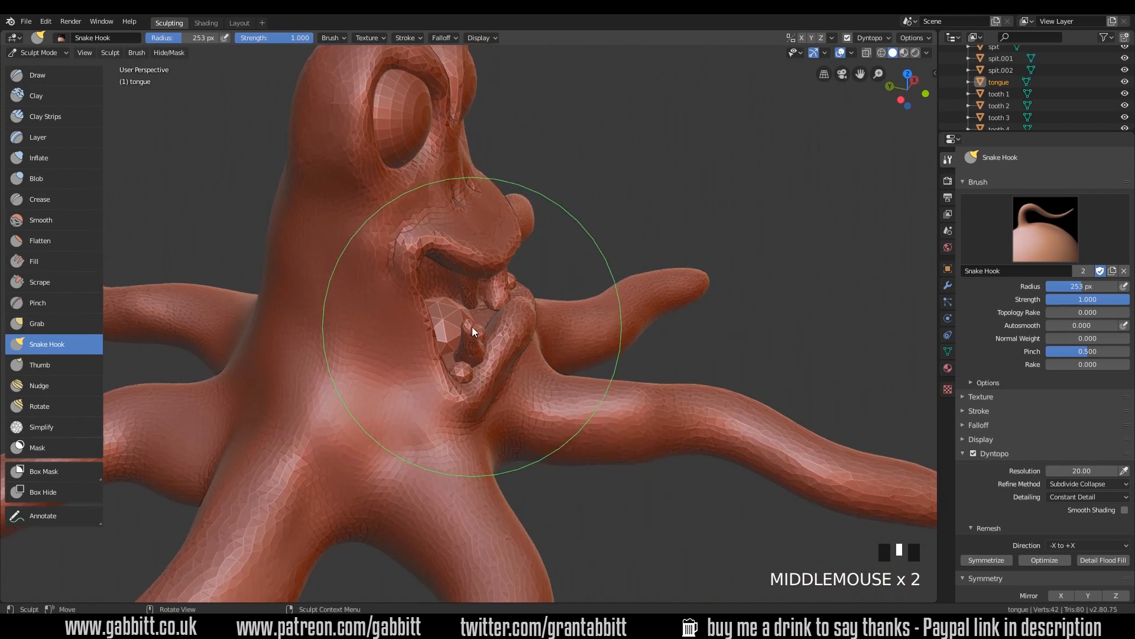
key("f")
left_click(438, 327)
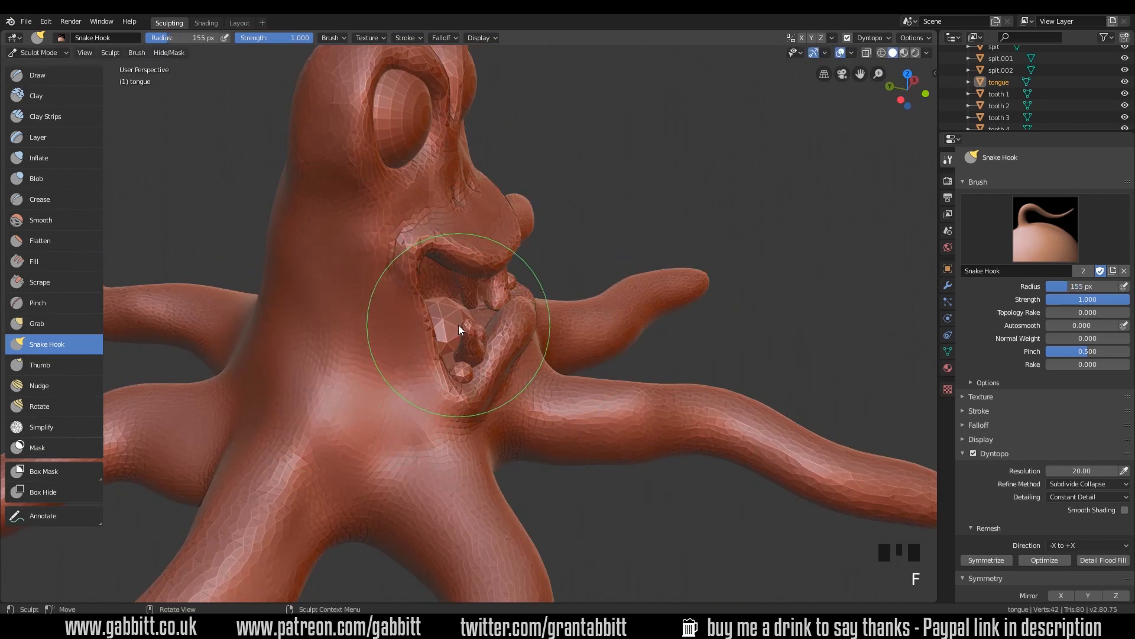
Step: Pull the tongue sphere out of the mouth with Snake Hook, draping it over the lower lip and down the body
left_click_drag(456, 314, 552, 289)
mouse_move(553, 289)
middle_mouse_down()
mouse_move(499, 354)
mouse_move(565, 369)
middle_mouse_up()
mouse_move(565, 369)
left_mouse_down()
mouse_move(546, 385)
mouse_move(588, 414)
mouse_move(615, 416)
left_mouse_up()
middle_click_drag(615, 416, 554, 377)
mouse_move(554, 378)
left_mouse_down()
mouse_move(542, 352)
mouse_move(555, 337)
left_mouse_up()
middle_click_drag(555, 337, 640, 350)
left_click_drag(608, 358, 605, 366)
middle_click_drag(605, 368, 641, 386)
left_click_drag(641, 385, 650, 403)
middle_click_drag(651, 403, 583, 454)
left_click_drag(574, 453, 563, 462)
mouse_move(563, 462)
middle_mouse_down()
mouse_move(640, 373)
mouse_move(562, 365)
mouse_move(464, 434)
mouse_move(430, 409)
middle_mouse_up()
mouse_move(429, 410)
left_mouse_down()
mouse_move(392, 428)
mouse_move(392, 484)
left_mouse_up()
mouse_move(391, 484)
middle_mouse_down()
mouse_move(467, 458)
mouse_move(538, 452)
middle_mouse_up()
mouse_move(538, 452)
left_mouse_down()
mouse_move(534, 442)
mouse_move(545, 442)
left_mouse_up()
mouse_move(546, 442)
middle_mouse_down()
mouse_move(605, 432)
mouse_move(572, 456)
mouse_move(530, 410)
middle_mouse_up()
mouse_move(530, 410)
left_mouse_down()
mouse_move(549, 385)
mouse_move(537, 381)
mouse_move(507, 413)
mouse_move(534, 405)
left_mouse_up()
middle_click_drag(533, 406, 543, 376)
middle_click_drag(543, 376, 562, 349)
left_click_drag(540, 344, 531, 328)
middle_click_drag(554, 341, 551, 379)
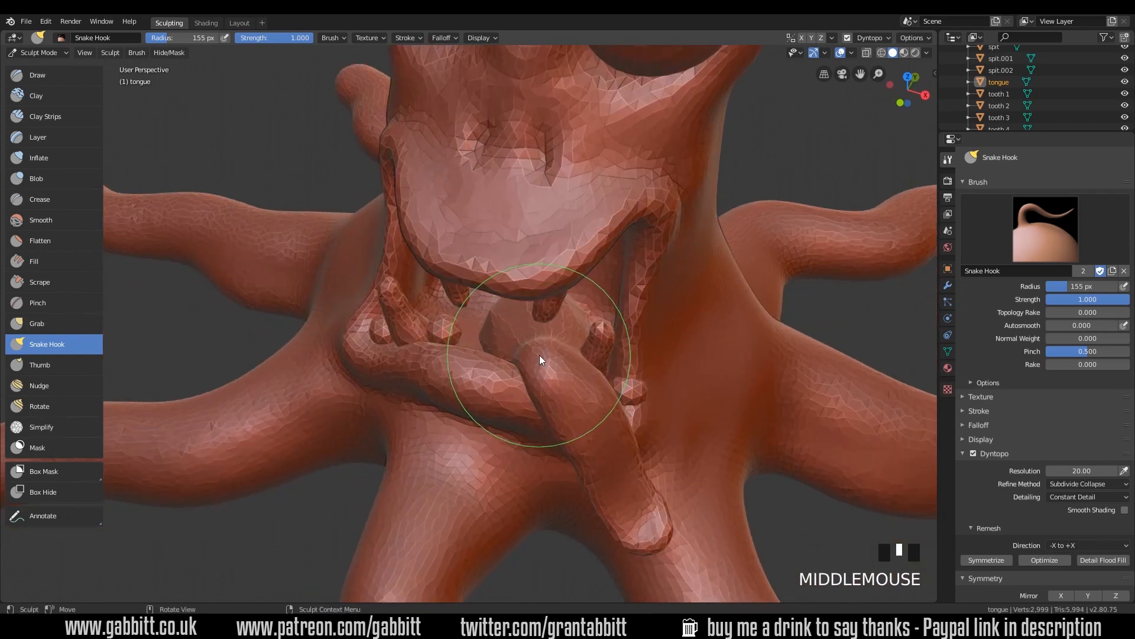
Step: Set the brush radius to 176 px and reshape the tongue's bend and hanging end, smoothing its surface
key("f")
left_click(555, 355)
left_click_drag(530, 350, 509, 341)
middle_click_drag(551, 334, 546, 375)
mouse_move(544, 377)
left_mouse_down()
mouse_move(554, 371)
mouse_move(538, 374)
left_mouse_up()
left_click_drag(538, 373, 583, 405, "shift")
middle_click_drag(583, 404, 526, 429)
left_click_drag(526, 428, 513, 419)
middle_click_drag(569, 429, 541, 401)
middle_click_drag(540, 414, 539, 397, "ctrl")
left_click_drag(558, 438, 535, 421)
left_click_drag(535, 421, 512, 415)
left_click_drag(515, 415, 499, 413)
mouse_move(484, 412)
middle_mouse_down()
mouse_move(541, 466)
mouse_move(587, 400)
middle_mouse_up()
mouse_move(527, 388)
left_mouse_down()
mouse_move(508, 381)
mouse_move(489, 338)
left_mouse_up()
middle_click_drag(489, 338, 608, 435)
mouse_move(608, 436)
left_mouse_down()
mouse_move(641, 413)
mouse_move(689, 406)
left_mouse_up()
middle_click_drag(690, 406, 710, 462, "shift")
left_click_drag(709, 463, 752, 471, "shift")
mouse_move(752, 470)
middle_mouse_down()
mouse_move(708, 436)
mouse_move(704, 466)
mouse_move(640, 456)
mouse_move(633, 433)
mouse_move(666, 421)
mouse_move(631, 437)
mouse_move(677, 413)
mouse_move(750, 413)
mouse_move(586, 422)
mouse_move(670, 429)
middle_mouse_up()
left_click_drag(591, 434, 612, 451)
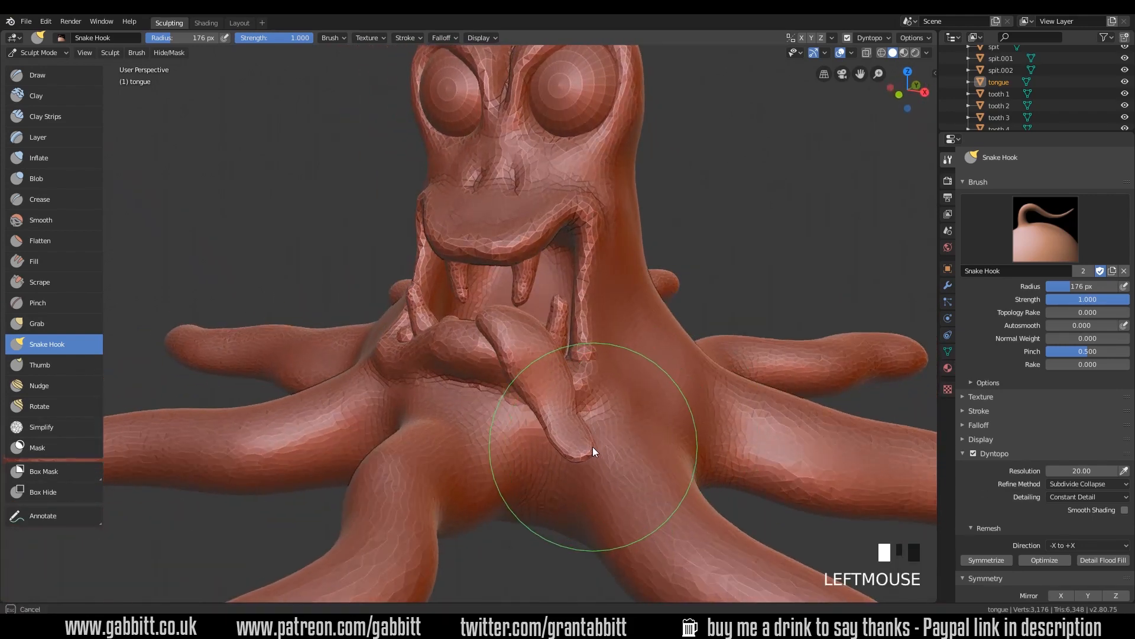
Step: Smooth the tongue's hanging tip and pull its base with Snake Hook to refine its fit inside the mouth
middle_click_drag(583, 446, 619, 441)
left_click_drag(619, 442, 573, 428, "shift")
mouse_move(572, 428)
middle_mouse_down()
mouse_move(656, 430)
mouse_move(684, 442)
mouse_move(605, 458)
mouse_move(519, 452)
mouse_move(553, 393)
mouse_move(499, 456)
mouse_move(516, 374)
mouse_move(497, 423)
middle_mouse_up()
left_click_drag(497, 424, 513, 425)
middle_click_drag(513, 425, 459, 418)
mouse_move(459, 418)
left_mouse_down()
mouse_move(448, 416)
mouse_move(461, 406)
left_mouse_up()
middle_click_drag(460, 406, 456, 425)
left_click_drag(455, 424, 436, 407)
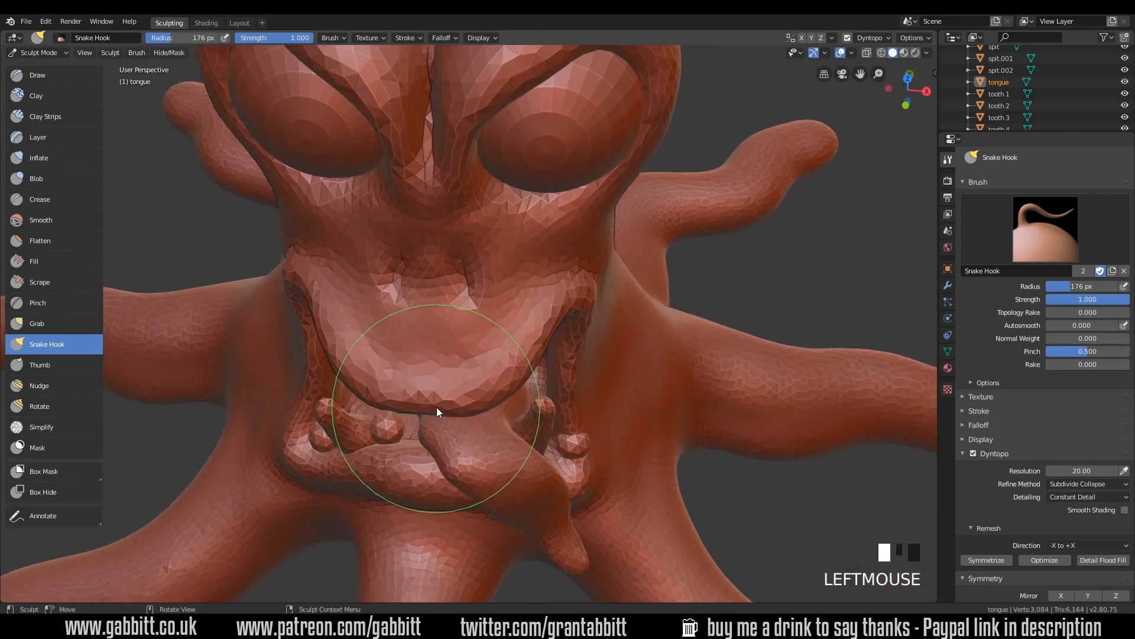
Step: Pull the tongue's base and middle with Snake Hook from several angles to settle it over the lower lip
middle_click_drag(437, 407, 498, 385)
left_click_drag(498, 384, 411, 419)
middle_click_drag(412, 420, 480, 389)
mouse_move(480, 389)
left_mouse_down()
mouse_move(406, 445)
mouse_move(466, 431)
left_mouse_up()
middle_click_drag(467, 431, 459, 417)
left_click_drag(459, 416, 435, 466)
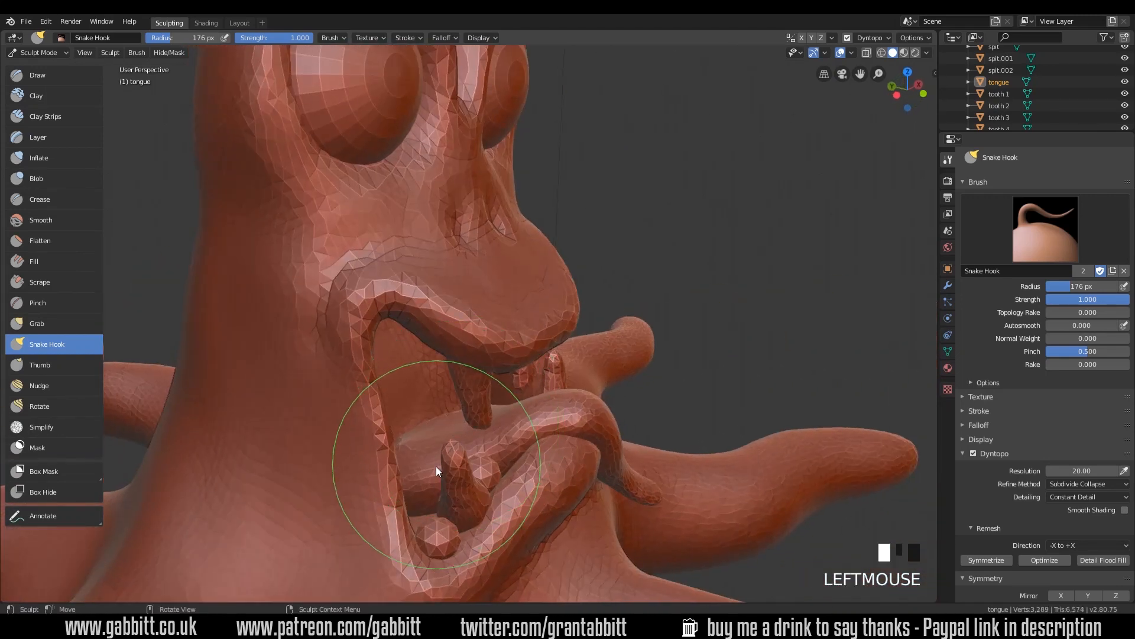
Step: Pull the tongue's sides and base outward with Snake Hook so it fills the mouth floor, smoothing it in between
middle_click_drag(435, 466, 403, 449)
left_click_drag(403, 449, 374, 441)
middle_click_drag(373, 441, 463, 422)
mouse_move(464, 422)
left_mouse_down("shift")
mouse_move(434, 429)
mouse_move(461, 413)
left_mouse_up("shift")
left_click_drag(461, 414, 544, 417, "shift")
mouse_move(545, 418)
middle_mouse_down()
mouse_move(650, 451)
mouse_move(544, 460)
middle_mouse_up()
mouse_move(544, 460)
left_mouse_down()
mouse_move(522, 444)
mouse_move(536, 431)
mouse_move(571, 456)
left_mouse_up()
mouse_move(571, 456)
middle_mouse_down()
mouse_move(565, 473)
mouse_move(524, 454)
mouse_move(491, 474)
mouse_move(465, 471)
mouse_move(490, 441)
mouse_move(449, 484)
middle_mouse_up()
mouse_move(450, 484)
left_mouse_down()
mouse_move(425, 478)
mouse_move(438, 507)
left_mouse_up()
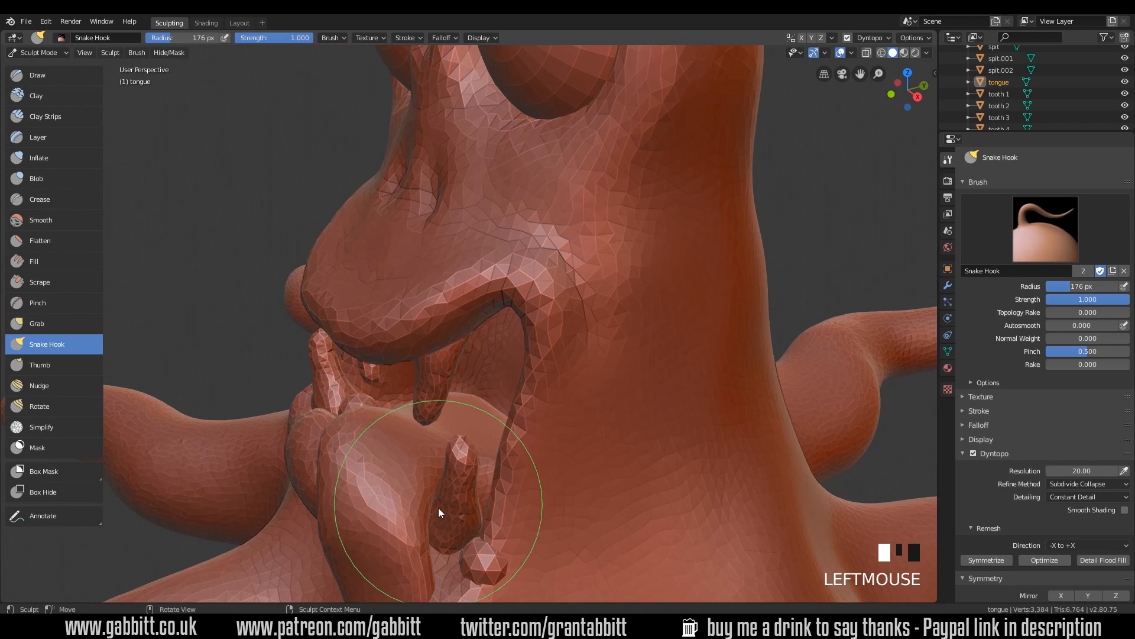
Step: Smooth the tongue beside the lower tooth and pull its surface once more with Snake Hook
middle_click_drag(438, 507, 467, 487)
left_click_drag(467, 487, 449, 507, "shift")
middle_click_drag(450, 508, 457, 455)
left_click_drag(457, 454, 546, 428)
mouse_move(546, 428)
middle_mouse_down("ctrl")
mouse_move(566, 418)
mouse_move(570, 460)
mouse_move(629, 467)
mouse_move(604, 489)
mouse_move(591, 540)
mouse_move(529, 522)
mouse_move(506, 435)
mouse_move(554, 388)
middle_mouse_up("ctrl")
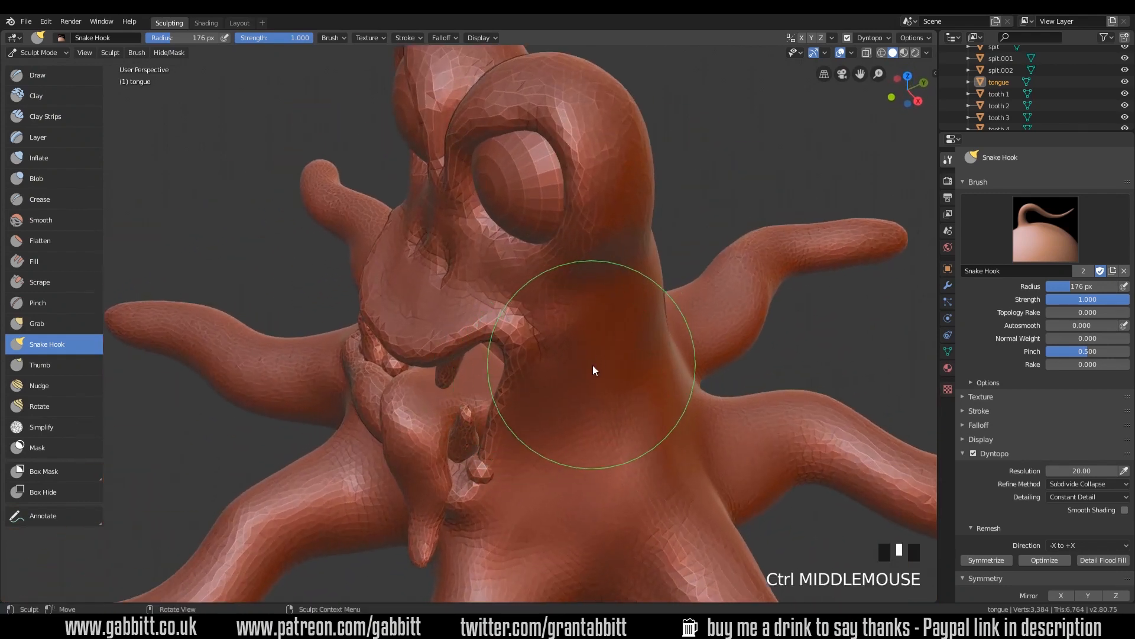
Step: Switch sculpting to the body with the Draw brush at radius 104 px, undo the trial stroke and enable X mirror symmetry
left_click(605, 414, "alt")
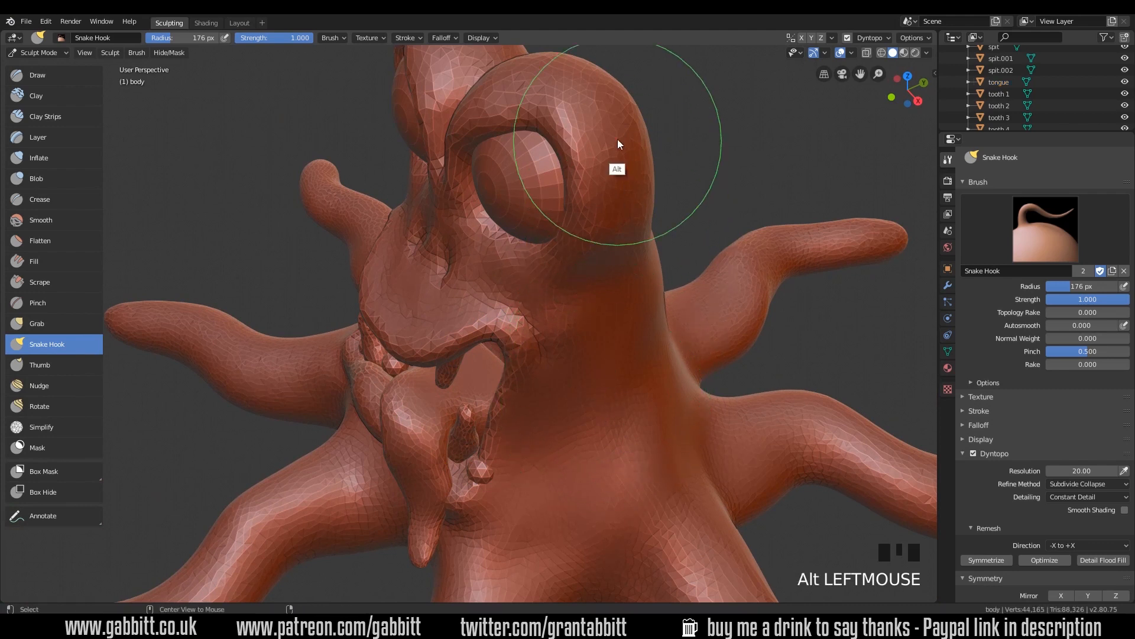
left_click(621, 175, "alt")
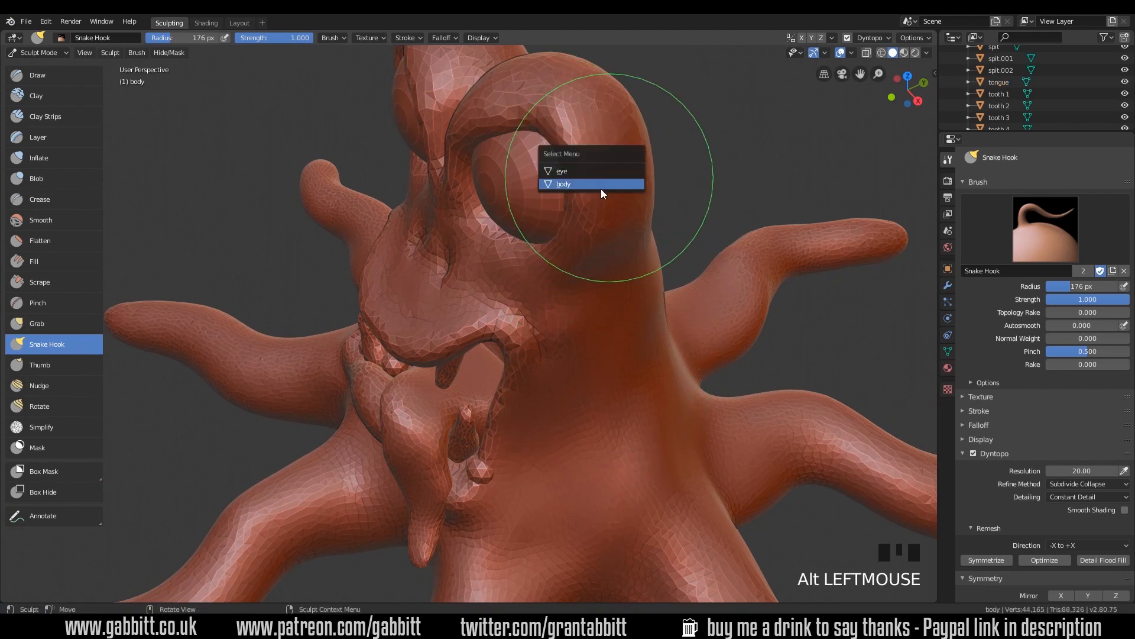
left_click(601, 189, "alt")
mouse_move(605, 194)
middle_mouse_down()
mouse_move(607, 369)
mouse_move(581, 385)
mouse_move(600, 388)
mouse_move(606, 423)
mouse_move(626, 412)
mouse_move(642, 425)
mouse_move(561, 420)
middle_mouse_up()
key("f")
left_click(463, 421)
left_click(37, 75)
mouse_move(189, 126)
middle_mouse_down()
mouse_move(546, 421)
mouse_move(548, 438)
mouse_move(562, 438)
mouse_move(555, 409)
mouse_move(566, 428)
middle_mouse_up()
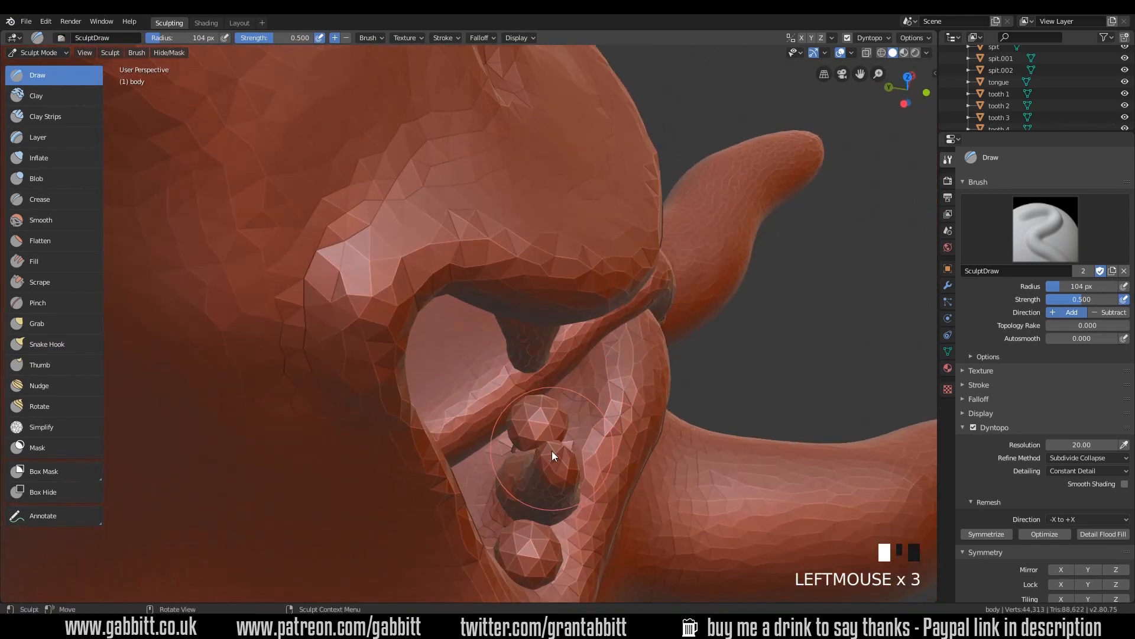
key("ctrl+z")
left_click(1061, 569)
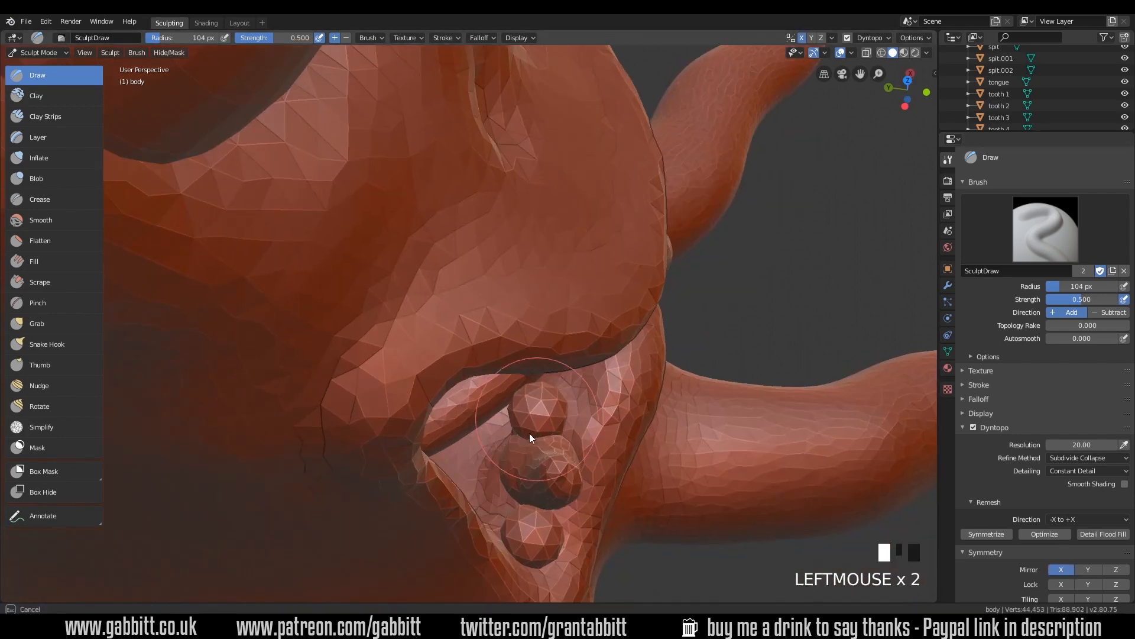
Step: Build up, carve and smooth the body surface around the lower tooth and spit balls with the Draw brush
mouse_move(530, 432)
left_mouse_down()
mouse_move(563, 488)
mouse_move(518, 508)
mouse_move(518, 481)
left_mouse_up()
mouse_move(562, 455)
middle_mouse_down()
mouse_move(584, 441)
mouse_move(532, 444)
middle_mouse_up()
left_click_drag(520, 473, 528, 433, "ctrl")
middle_click_drag(529, 433, 520, 455)
left_click_drag(514, 468, 508, 487, "shift")
mouse_move(508, 488)
middle_mouse_down()
mouse_move(560, 432)
mouse_move(461, 473)
middle_mouse_up()
left_click_drag(432, 491, 418, 517, "ctrl")
mouse_move(418, 517)
middle_mouse_down()
mouse_move(525, 477)
mouse_move(538, 452)
middle_mouse_up()
left_click_drag(538, 444, 551, 459)
middle_click_drag(551, 459, 632, 388)
Step: Set the brush radius to 288 px and build up the inner gum around the lower tooth and spit balls
key("f")
left_click(760, 399)
mouse_move(738, 452)
left_mouse_down()
mouse_move(587, 308)
mouse_move(760, 406)
mouse_move(559, 301)
mouse_move(780, 435)
mouse_move(542, 325)
mouse_move(766, 485)
left_mouse_up()
middle_click_drag(829, 417, 676, 365)
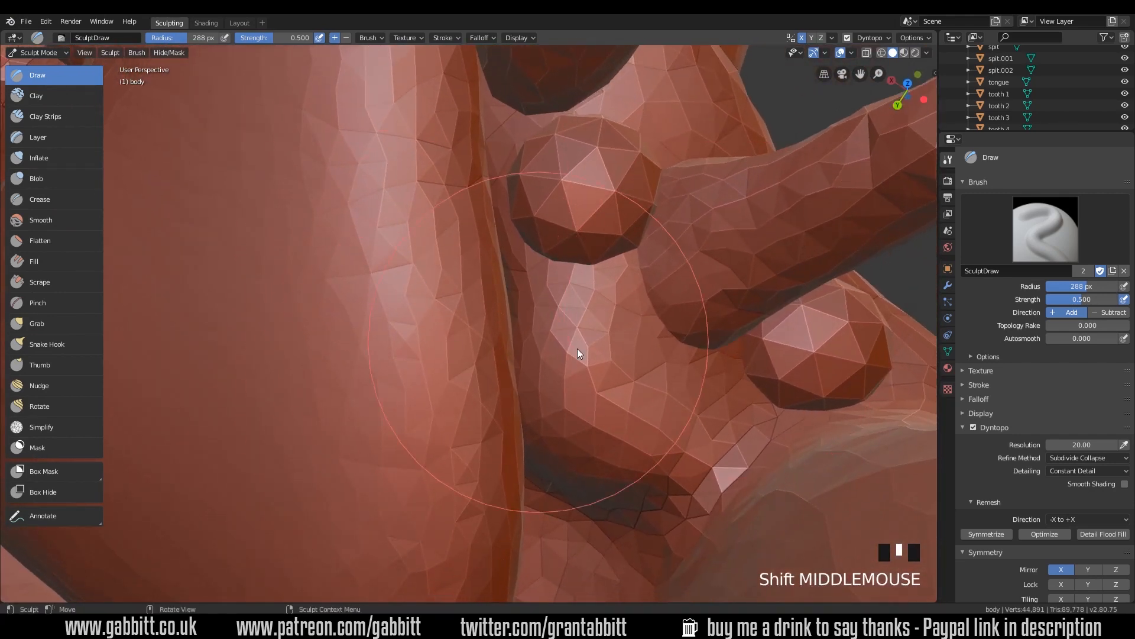
mouse_move(769, 430)
left_mouse_down("shift")
mouse_move(512, 298)
mouse_move(772, 460)
left_mouse_up("shift")
middle_click_drag(772, 456, 752, 481)
mouse_move(752, 482)
left_mouse_down()
mouse_move(471, 257)
mouse_move(690, 383)
mouse_move(726, 295)
mouse_move(563, 293)
mouse_move(271, 137)
mouse_move(462, 144)
mouse_move(570, 321)
mouse_move(642, 309)
left_mouse_up()
Step: Isolate the body in local view, set the brush radius to 132 px, and build up and smooth the inner lower gum
key("KP_Divide")
mouse_move(615, 386)
middle_mouse_down()
mouse_move(550, 407)
mouse_move(333, 303)
mouse_move(653, 304)
mouse_move(638, 355)
mouse_move(597, 319)
mouse_move(570, 349)
mouse_move(521, 313)
mouse_move(485, 320)
middle_mouse_up()
key("f")
left_click(315, 332)
middle_click_drag(315, 332, 355, 364)
mouse_move(409, 287)
left_mouse_down()
mouse_move(413, 310)
mouse_move(370, 272)
left_mouse_up()
mouse_move(387, 331)
middle_mouse_down()
mouse_move(466, 302)
mouse_move(426, 296)
middle_mouse_up()
left_click_drag(426, 297, 438, 367, "shift")
mouse_move(435, 363)
middle_mouse_down()
mouse_move(449, 346)
mouse_move(470, 355)
middle_mouse_up()
left_click_drag(455, 342, 443, 331)
mouse_move(443, 331)
middle_mouse_down()
mouse_move(459, 304)
mouse_move(469, 342)
middle_mouse_up()
mouse_move(468, 342)
left_mouse_down("shift")
mouse_move(451, 332)
mouse_move(476, 336)
mouse_move(502, 392)
left_mouse_up("shift")
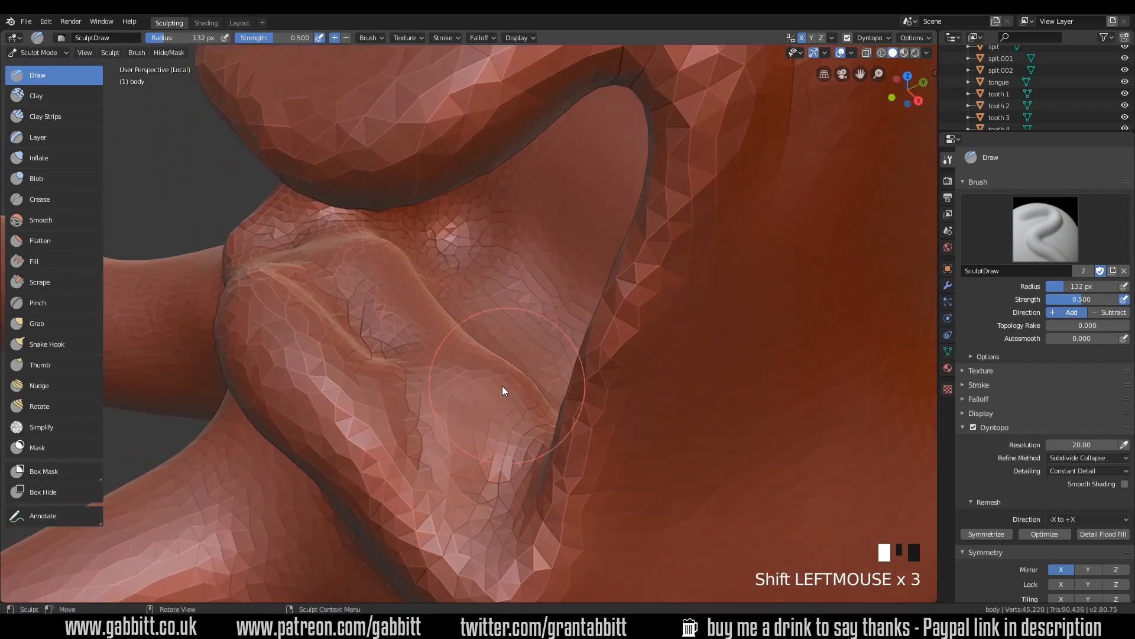
Step: Cut grooves along the inner lower gum with the Crease brush and smooth the mouth floor
middle_click_drag(502, 393, 496, 379)
left_click(63, 200)
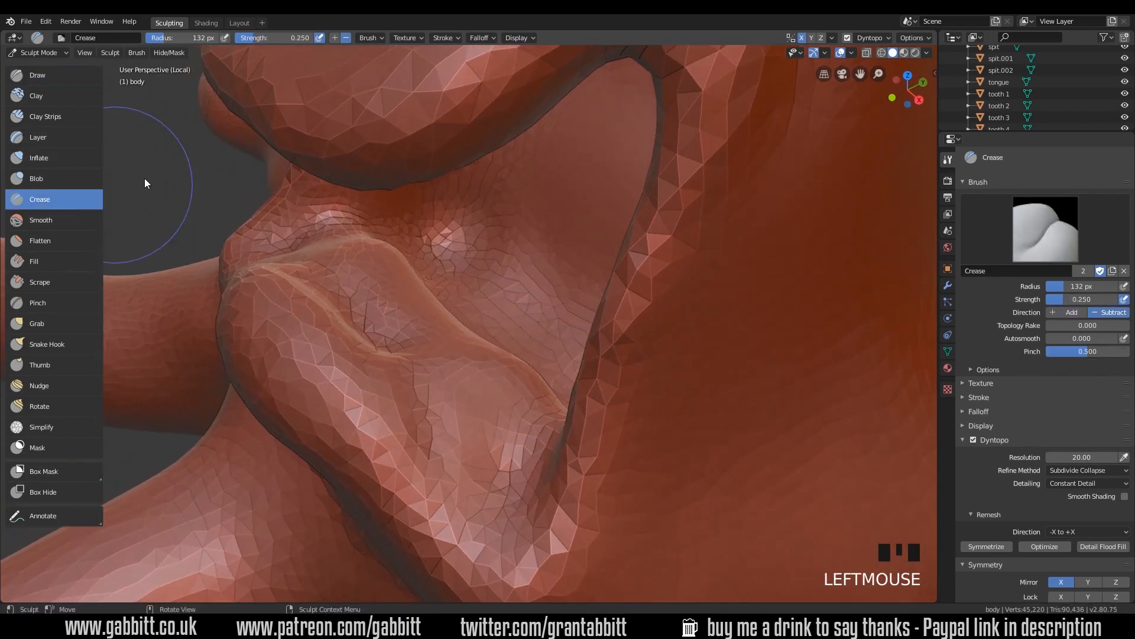
middle_click_drag(145, 183, 406, 263)
left_click_drag(405, 263, 375, 326)
mouse_move(347, 276)
left_mouse_down()
mouse_move(423, 452)
mouse_move(400, 388)
mouse_move(456, 477)
left_mouse_up()
middle_click_drag(456, 477, 512, 413)
left_click_drag(455, 408, 498, 338, "shift")
Step: Add further Crease strokes along the gum and inner mouth surface from other angles
middle_click_drag(498, 339, 332, 369)
mouse_move(332, 370)
left_mouse_down()
mouse_move(315, 382)
mouse_move(260, 337)
left_mouse_up()
mouse_move(497, 349)
middle_mouse_down()
mouse_move(635, 364)
mouse_move(525, 218)
middle_mouse_up()
left_click_drag(525, 217, 495, 302)
middle_click_drag(503, 304, 619, 289)
scroll(627, 307, "down", 3)
mouse_move(636, 331)
middle_mouse_down()
mouse_move(663, 414)
mouse_move(619, 407)
mouse_move(566, 426)
mouse_move(574, 354)
mouse_move(569, 375)
middle_mouse_up()
mouse_move(524, 335)
middle_mouse_down()
mouse_move(593, 384)
mouse_move(783, 345)
mouse_move(588, 463)
mouse_move(666, 303)
mouse_move(679, 349)
mouse_move(708, 374)
mouse_move(690, 384)
mouse_move(688, 370)
mouse_move(721, 430)
mouse_move(639, 340)
mouse_move(620, 358)
mouse_move(608, 413)
mouse_move(573, 413)
mouse_move(589, 390)
mouse_move(591, 336)
mouse_move(627, 299)
middle_mouse_up()
Step: Leave local view, carve into the body's mouth area with subtractive Draw strokes and smooth the result
key("KP_Divide")
left_click(38, 75)
mouse_move(481, 265)
middle_mouse_down()
mouse_move(649, 307)
mouse_move(615, 255)
middle_mouse_up()
mouse_move(615, 256)
left_mouse_down("ctrl")
mouse_move(591, 228)
mouse_move(526, 275)
left_mouse_up("ctrl")
left_click_drag(550, 254, 473, 378, "ctrl")
left_click_drag(571, 233, 497, 302, "ctrl")
mouse_move(485, 319)
left_mouse_down("ctrl")
mouse_move(456, 378)
mouse_move(539, 280)
left_mouse_up("ctrl")
mouse_move(527, 236)
left_mouse_down("shift")
mouse_move(710, 226)
mouse_move(512, 361)
left_mouse_up("shift")
Step: Build up the body's mouth area with repeated Draw strokes and smooth them
mouse_move(674, 210)
left_mouse_down()
mouse_move(551, 290)
mouse_move(515, 343)
left_mouse_up()
mouse_move(666, 208)
left_mouse_down()
mouse_move(609, 229)
mouse_move(517, 314)
left_mouse_up()
mouse_move(600, 227)
left_mouse_down()
mouse_move(522, 307)
mouse_move(506, 346)
left_mouse_up()
left_click_drag(648, 240, 609, 265)
middle_click_drag(609, 265, 644, 304)
mouse_move(665, 299)
left_mouse_down()
mouse_move(677, 305)
mouse_move(625, 338)
left_mouse_up()
mouse_move(626, 338)
middle_mouse_down()
mouse_move(641, 350)
mouse_move(715, 346)
mouse_move(517, 511)
mouse_move(580, 508)
mouse_move(694, 424)
mouse_move(715, 431)
mouse_move(701, 407)
mouse_move(751, 397)
mouse_move(705, 384)
mouse_move(758, 354)
middle_mouse_up()
mouse_move(758, 353)
left_mouse_down("shift")
mouse_move(646, 310)
mouse_move(789, 372)
left_mouse_up("shift")
mouse_move(789, 371)
middle_mouse_down()
mouse_move(789, 435)
mouse_move(708, 276)
mouse_move(718, 356)
mouse_move(793, 369)
mouse_move(733, 350)
mouse_move(767, 433)
mouse_move(670, 391)
mouse_move(654, 371)
mouse_move(671, 308)
mouse_move(605, 430)
mouse_move(626, 367)
mouse_move(615, 350)
mouse_move(651, 388)
mouse_move(682, 360)
mouse_move(687, 370)
mouse_move(596, 339)
middle_mouse_up()
Step: In the Layout workspace, add a Mirror modifier to tooth 4 on the X axis with body as the mirror object
left_click(244, 25)
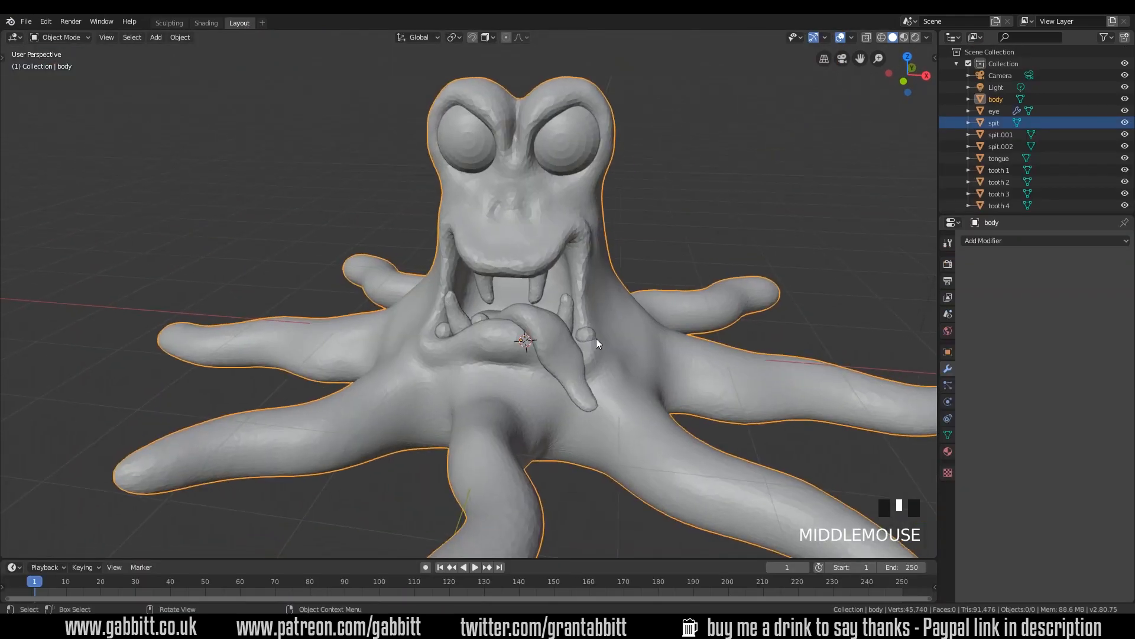
left_click(539, 290)
middle_click_drag(591, 378, 739, 408)
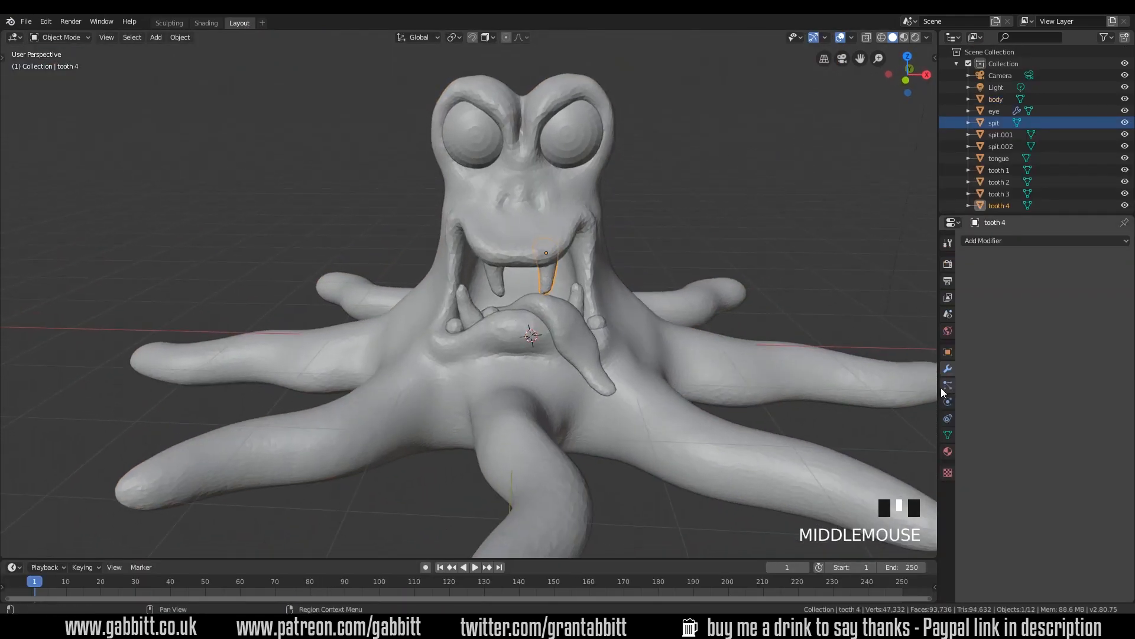
left_click(1008, 242)
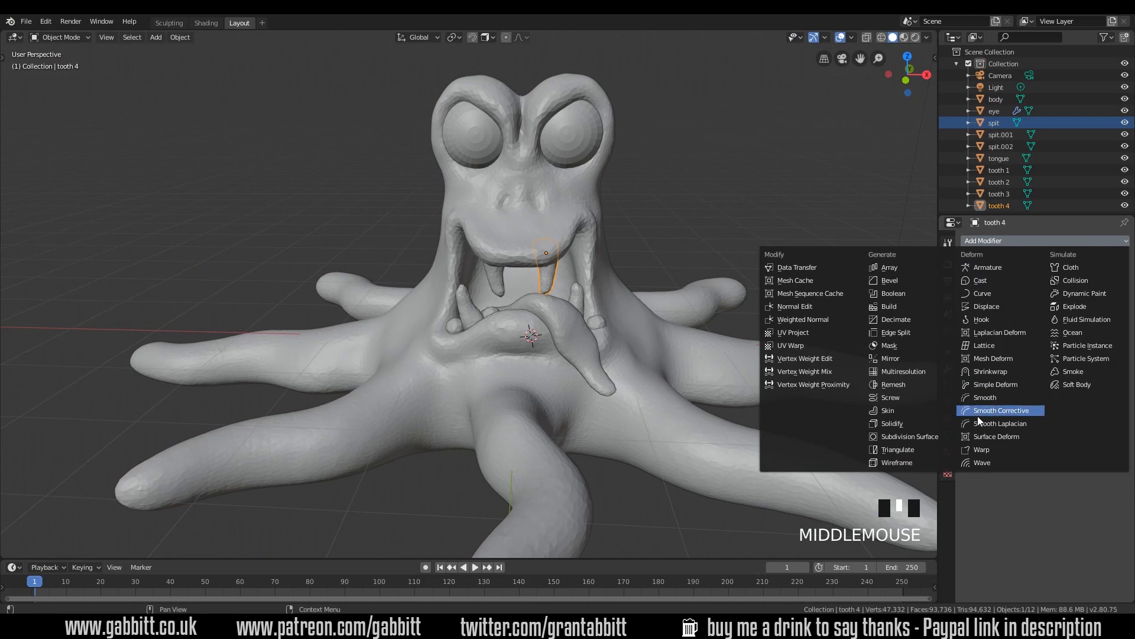
left_click(917, 361)
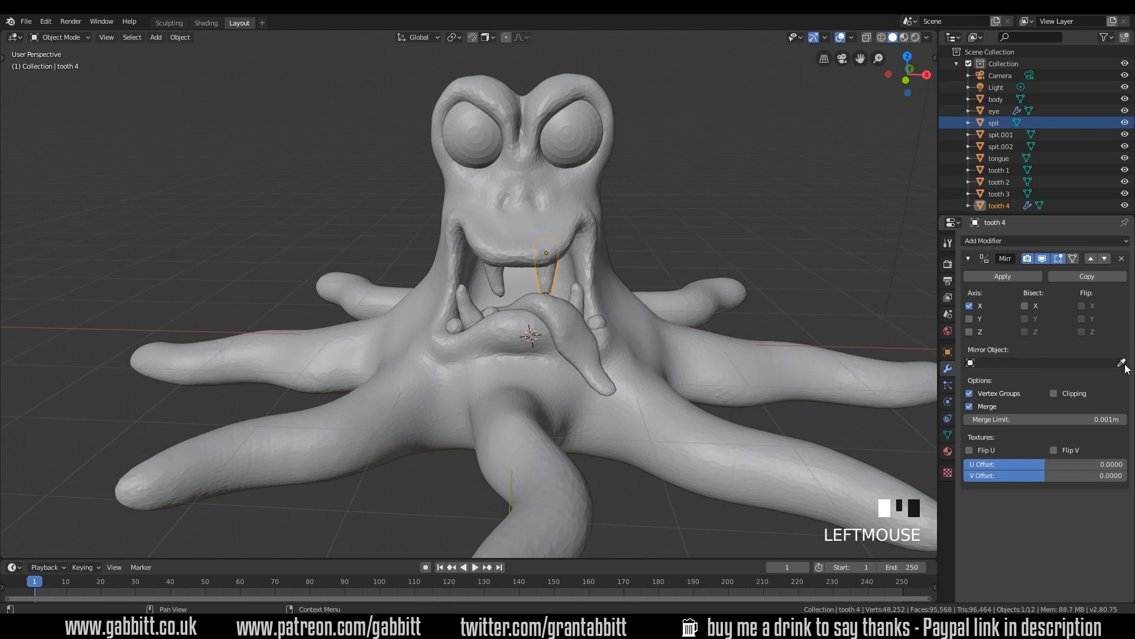
left_click(547, 237)
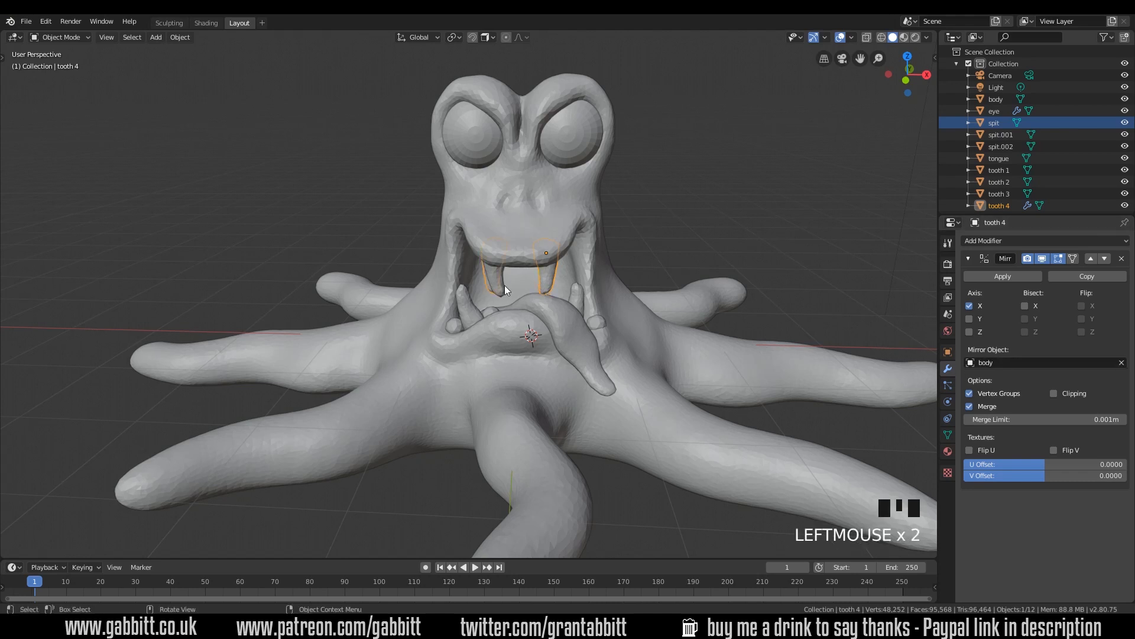
Step: Delete the redundant upper tooth, tooth 3, that overlaps the mirrored copy
middle_click_drag(556, 378, 541, 250, "ctrl")
left_click(541, 252)
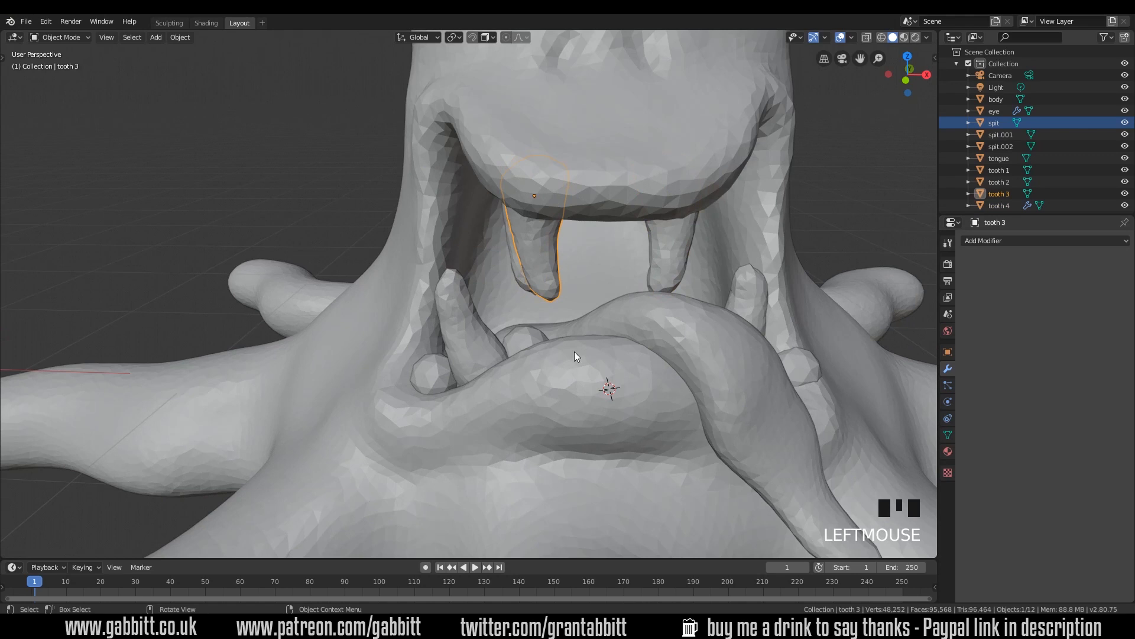
key("Delete")
middle_click_drag(589, 378, 665, 263)
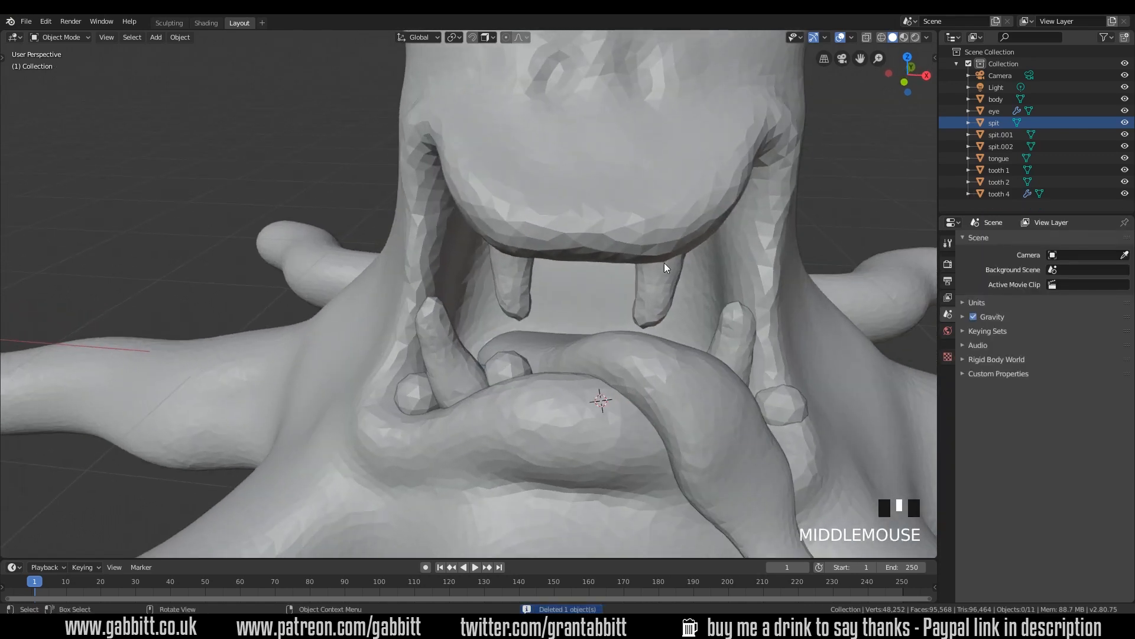
middle_click_drag(733, 417, 739, 283, "shift")
left_click(736, 278)
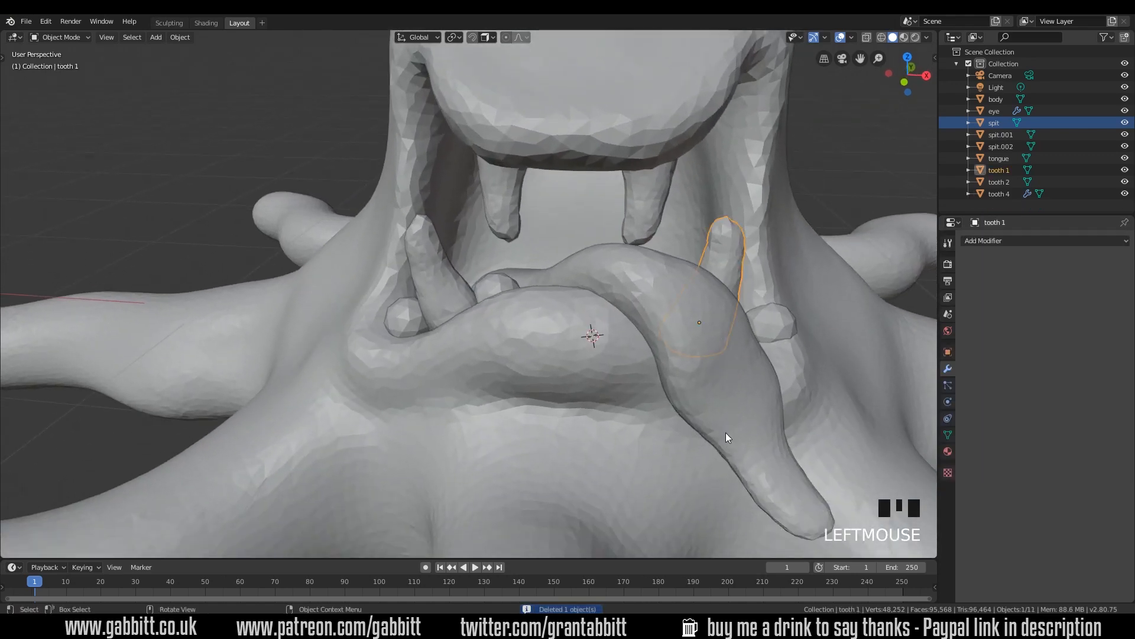
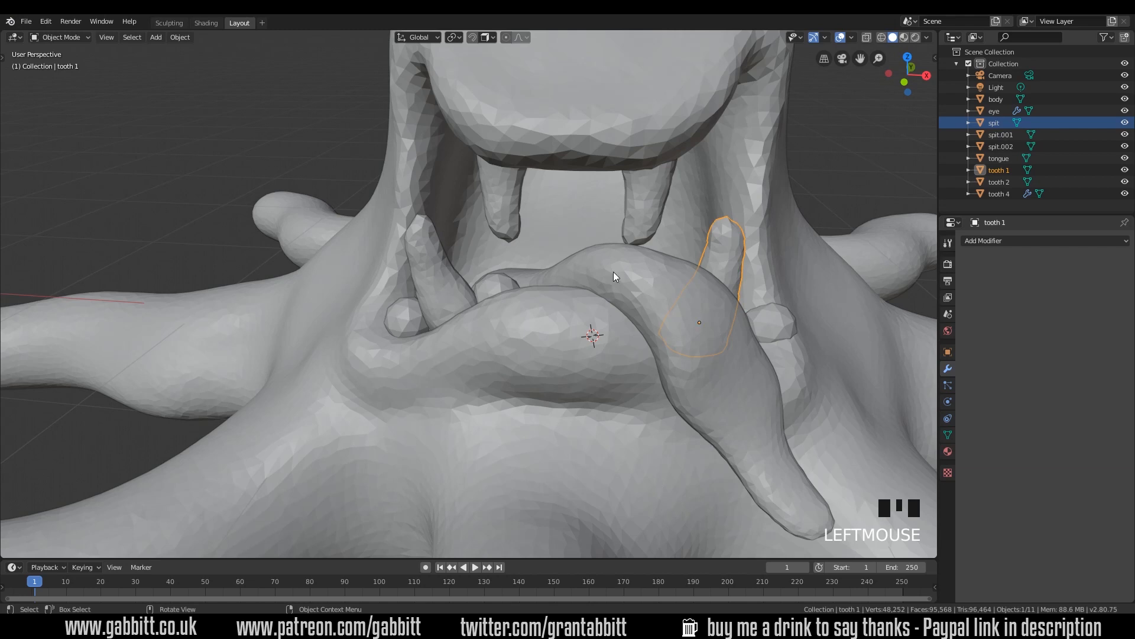
mouse_move(783, 318)
middle_mouse_down()
mouse_move(761, 316)
mouse_move(772, 313)
middle_mouse_up()
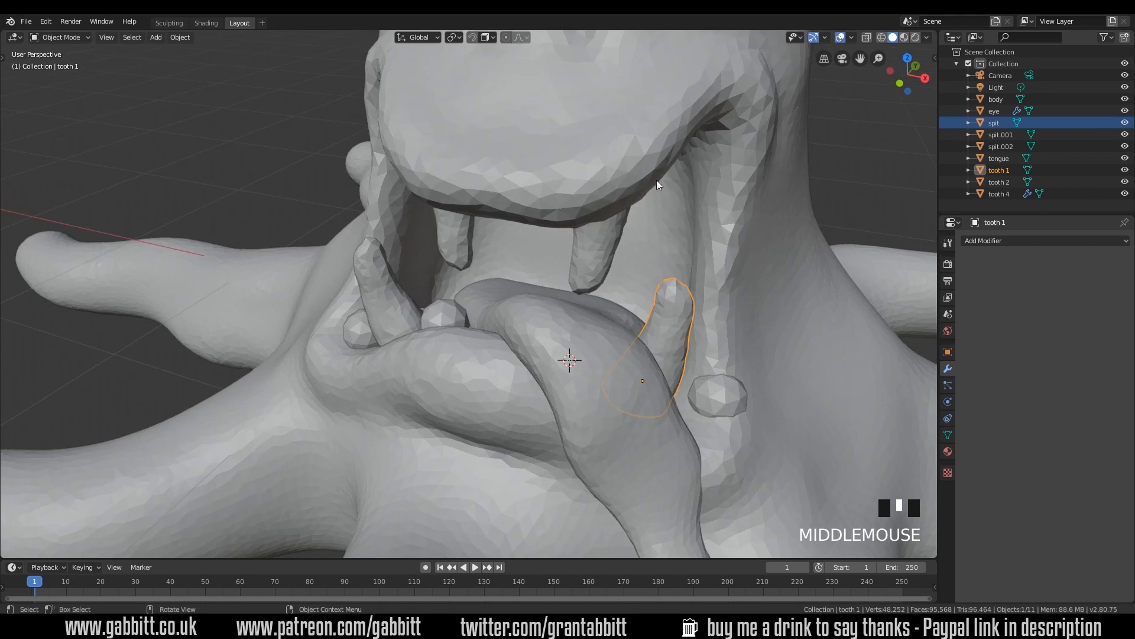
Step: Return to the Sculpting workspace with the body selected and build up the gum around the upper tooth with Draw
left_click(637, 143)
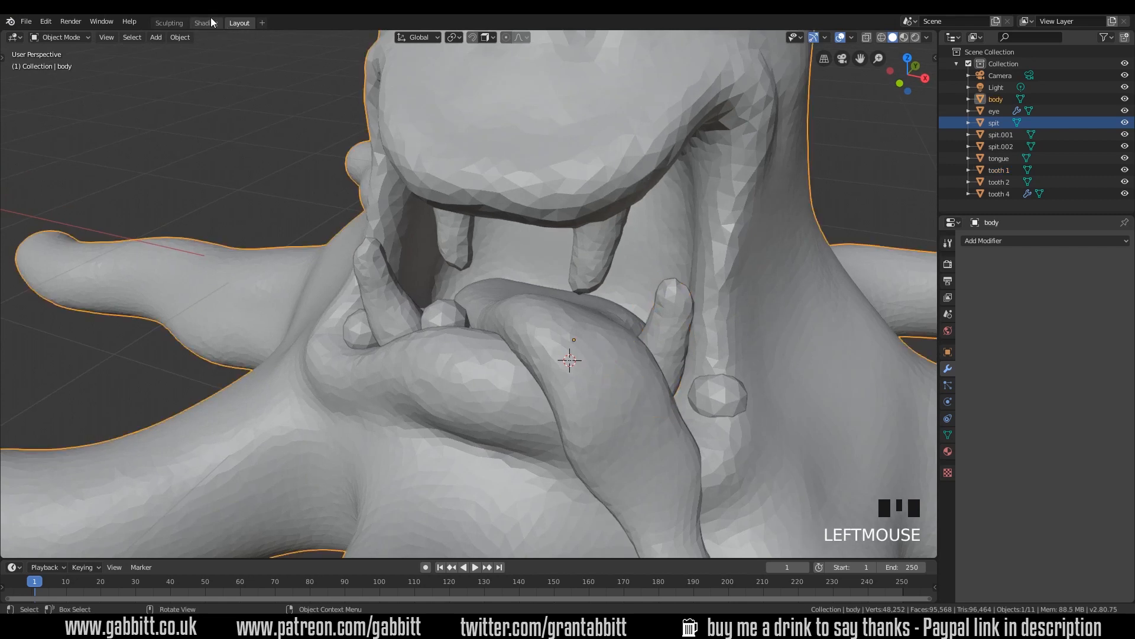
left_click(169, 22)
mouse_move(693, 261)
middle_mouse_down()
mouse_move(658, 302)
mouse_move(633, 361)
middle_mouse_up()
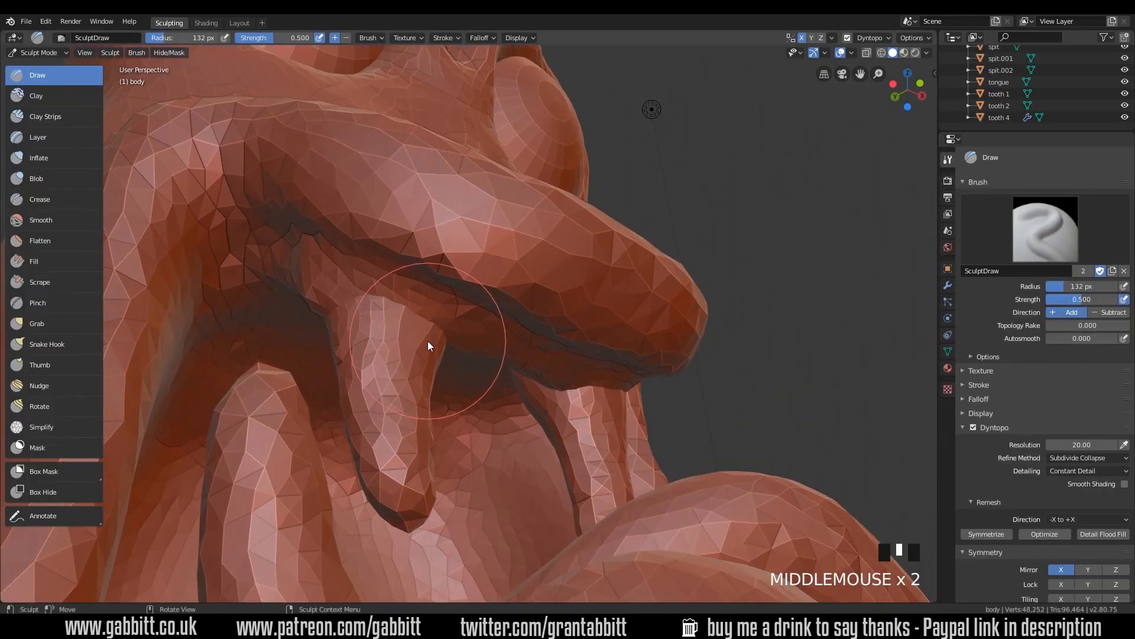
left_click_drag(428, 341, 448, 389)
middle_click_drag(448, 389, 460, 400)
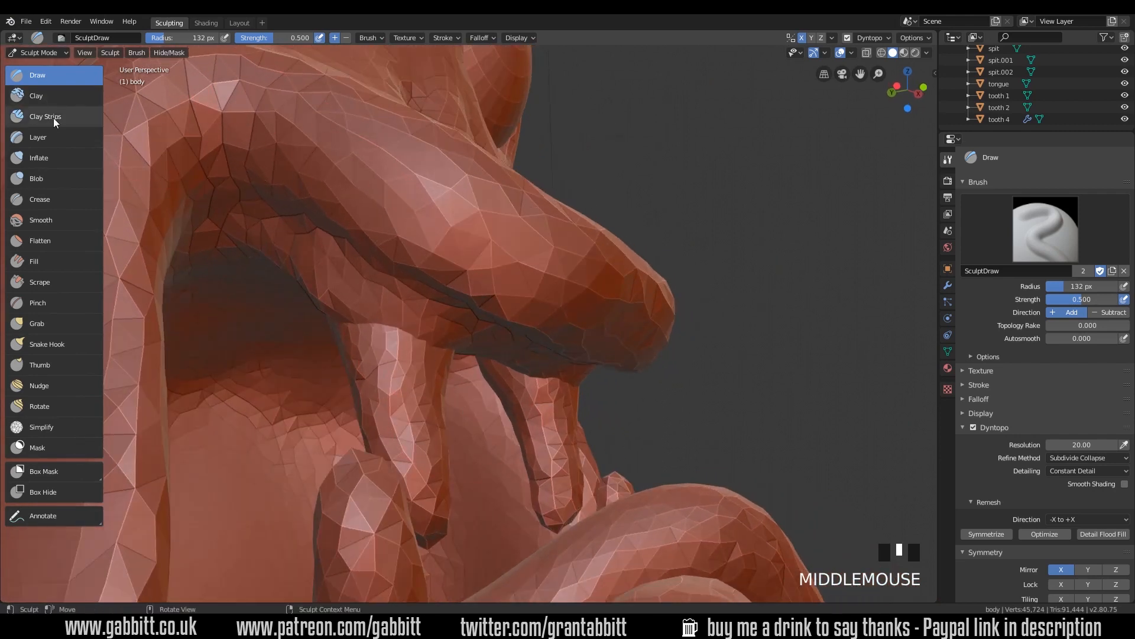
Step: Crease the gum line above the upper teeth on the body
left_click(40, 199)
middle_click_drag(237, 201, 441, 194)
mouse_move(335, 203)
left_mouse_down()
mouse_move(388, 222)
mouse_move(457, 279)
left_mouse_up()
mouse_move(457, 278)
middle_mouse_down()
mouse_move(538, 398)
mouse_move(435, 413)
mouse_move(647, 261)
mouse_move(618, 265)
middle_mouse_up()
left_click_drag(470, 308, 703, 150)
mouse_move(706, 171)
middle_mouse_down()
mouse_move(669, 258)
mouse_move(646, 265)
middle_mouse_up()
Step: Build up a thick gum ridge over the upper tooth's root with the Draw brush and smooth its upper edge
left_click(62, 76)
mouse_move(599, 319)
middle_mouse_down()
mouse_move(480, 293)
mouse_move(478, 306)
mouse_move(474, 296)
middle_mouse_up()
middle_click_drag(474, 296, 459, 314)
mouse_move(687, 276)
left_mouse_down()
mouse_move(597, 223)
mouse_move(527, 266)
left_mouse_up()
mouse_move(674, 248)
left_mouse_down()
mouse_move(526, 293)
mouse_move(550, 249)
left_mouse_up()
mouse_move(710, 271)
left_mouse_down("shift")
mouse_move(474, 330)
mouse_move(512, 284)
mouse_move(500, 291)
left_mouse_up("shift")
left_click_drag(717, 275, 600, 284)
left_click_drag(672, 309, 473, 316)
mouse_move(638, 204)
left_mouse_down()
mouse_move(496, 250)
mouse_move(486, 280)
left_mouse_up()
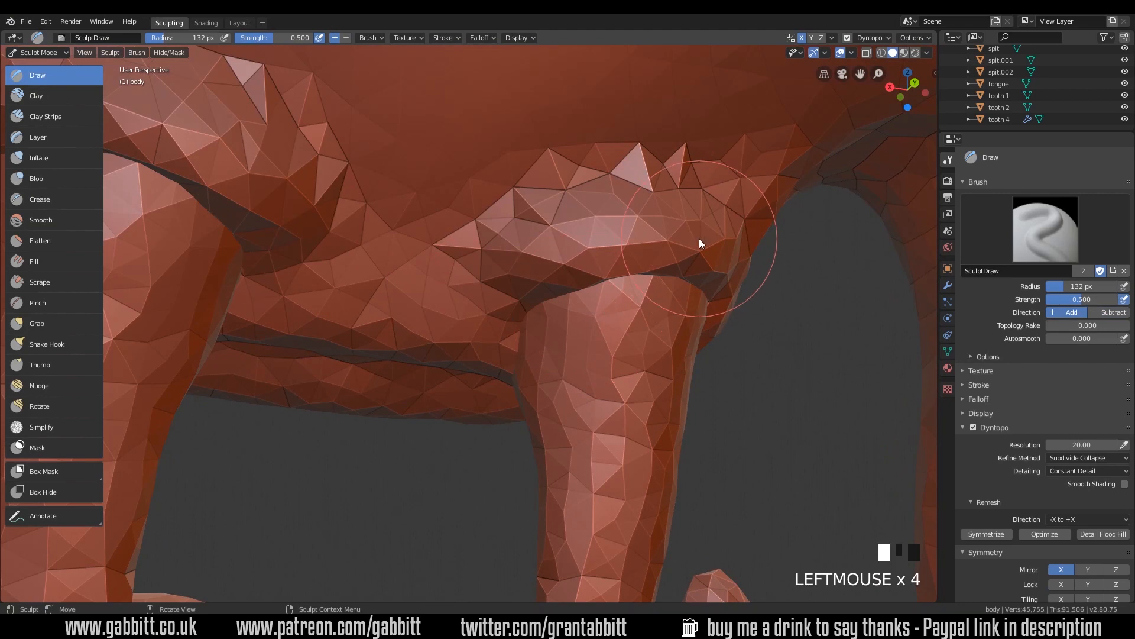
mouse_move(734, 287)
left_mouse_down()
mouse_move(505, 314)
mouse_move(513, 296)
left_mouse_up()
left_click_drag(641, 268, 717, 233)
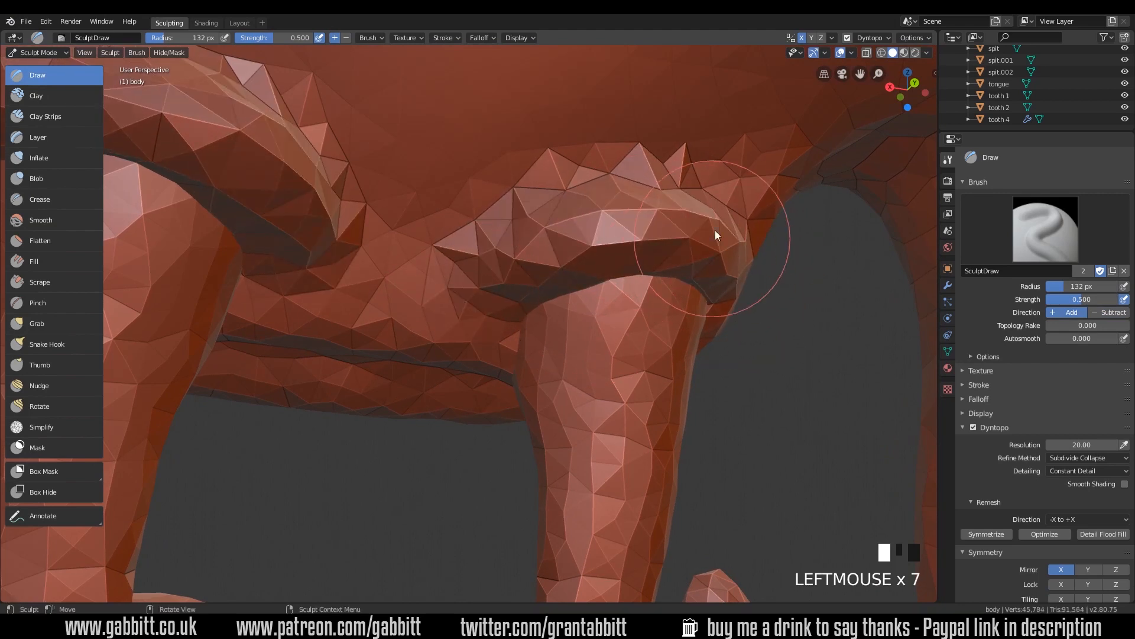
left_click_drag(735, 172, 609, 175, "shift")
left_click_drag(609, 175, 481, 172, "shift")
Step: Refine the upper gum around the tooth with additive and subtractive Draw strokes and smooth the surrounding surface
mouse_move(481, 172)
middle_mouse_down()
mouse_move(718, 270)
mouse_move(694, 297)
mouse_move(732, 282)
middle_mouse_up()
mouse_move(732, 282)
left_mouse_down()
mouse_move(722, 228)
mouse_move(664, 145)
mouse_move(469, 332)
mouse_move(567, 256)
mouse_move(541, 219)
mouse_move(518, 373)
left_mouse_up()
mouse_move(518, 372)
middle_mouse_down()
mouse_move(587, 362)
mouse_move(551, 343)
mouse_move(484, 335)
middle_mouse_up()
mouse_move(459, 357)
left_mouse_down("ctrl")
mouse_move(436, 185)
mouse_move(413, 355)
left_mouse_up("ctrl")
mouse_move(414, 355)
middle_mouse_down()
mouse_move(494, 401)
mouse_move(635, 419)
mouse_move(706, 372)
mouse_move(661, 450)
middle_mouse_up()
mouse_move(661, 450)
left_mouse_down("shift")
mouse_move(626, 290)
mouse_move(570, 296)
left_mouse_up("shift")
mouse_move(570, 295)
middle_mouse_down()
mouse_move(544, 368)
mouse_move(550, 296)
middle_mouse_up()
left_click_drag(550, 295, 586, 308, "ctrl")
middle_click_drag(587, 307, 502, 340)
mouse_move(502, 340)
left_mouse_down()
mouse_move(555, 282)
mouse_move(523, 302)
left_mouse_up()
mouse_move(523, 302)
middle_mouse_down()
mouse_move(563, 329)
mouse_move(662, 308)
middle_mouse_up()
mouse_move(662, 307)
left_mouse_down("shift")
mouse_move(685, 324)
mouse_move(657, 414)
left_mouse_up("shift")
mouse_move(656, 414)
middle_mouse_down("ctrl")
mouse_move(654, 452)
mouse_move(730, 443)
mouse_move(710, 416)
mouse_move(651, 426)
mouse_move(715, 491)
mouse_move(625, 460)
mouse_move(623, 416)
mouse_move(705, 327)
mouse_move(633, 345)
mouse_move(696, 389)
mouse_move(613, 452)
middle_mouse_up("ctrl")
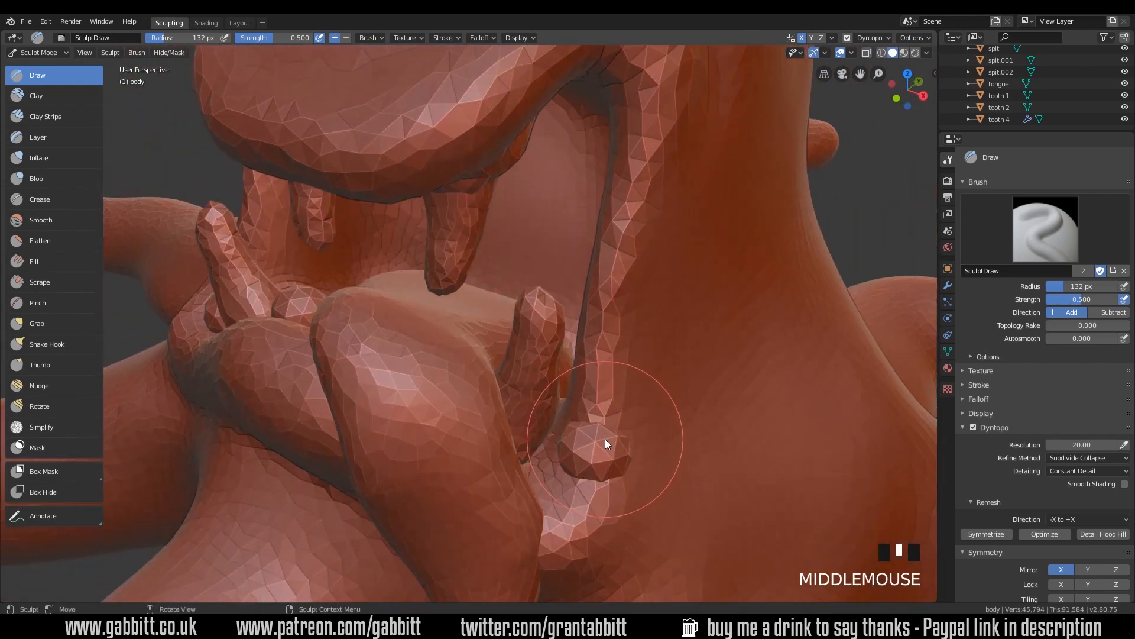
Step: Put spit.002 at the mouth corner into Sculpt Mode, enable Dyntopo and turn off X mirror symmetry
left_click(606, 447, "alt")
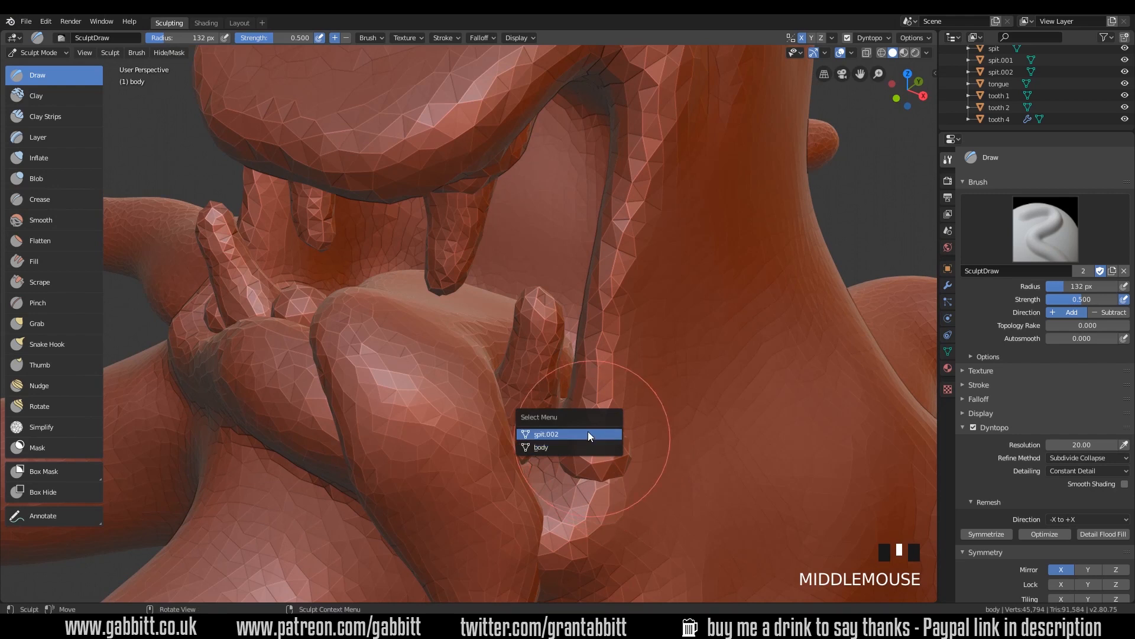
left_click(588, 434, "alt")
middle_click_drag(630, 453, 597, 483)
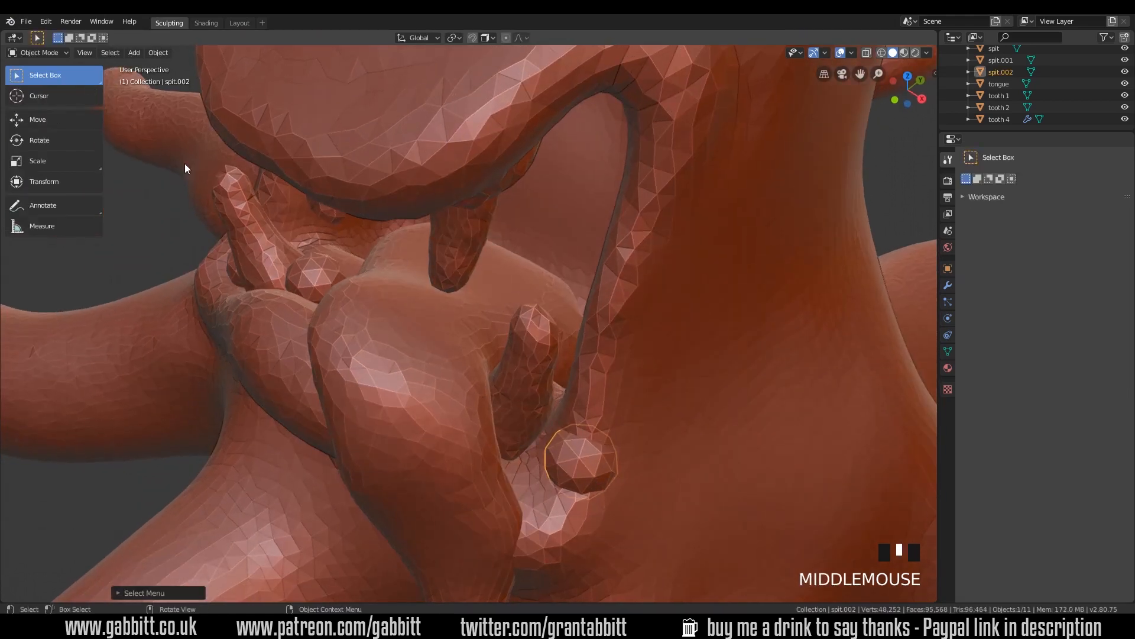
left_click(51, 55)
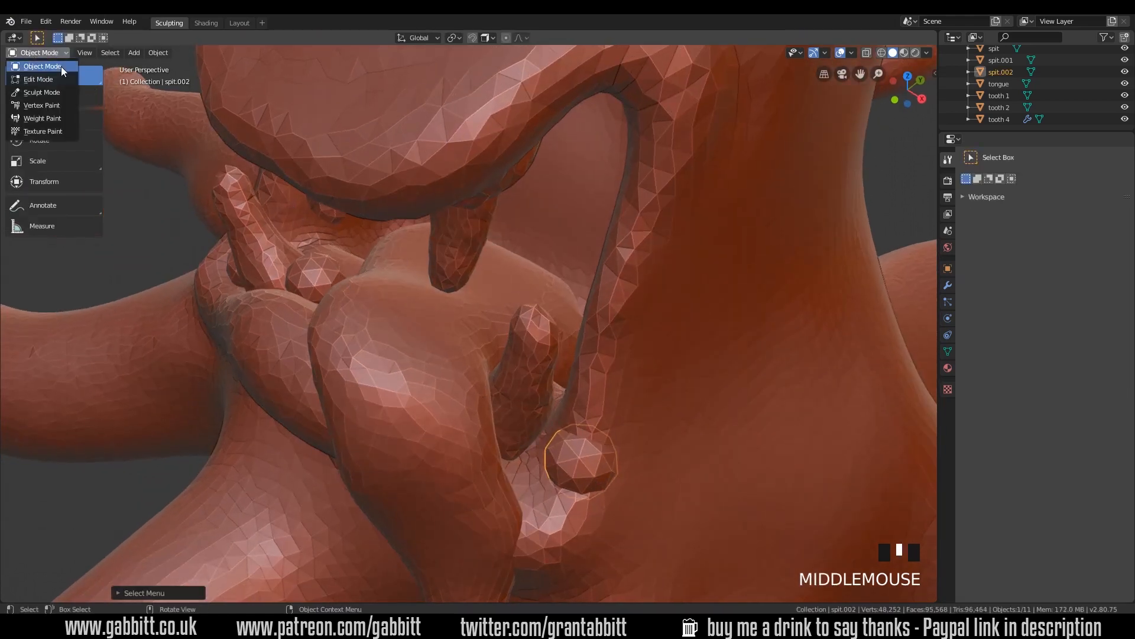
left_click(59, 94)
middle_click_drag(651, 458, 673, 473)
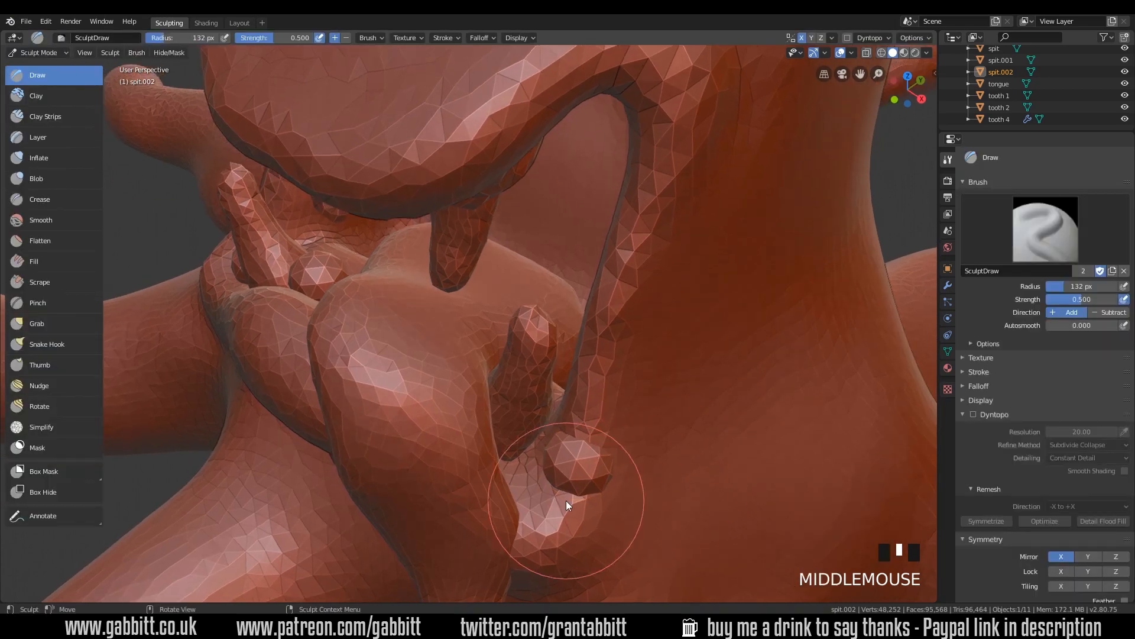
left_click(974, 415)
left_click(953, 420)
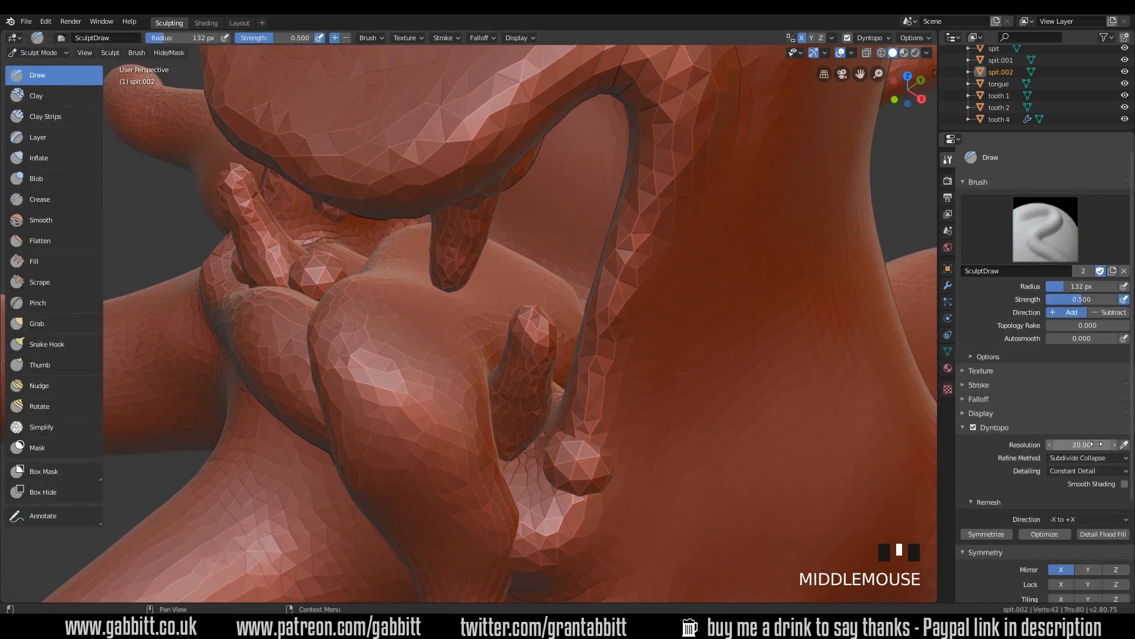
left_click(1062, 570)
Step: Add geometry to spit.002 with the Draw brush and pull the ball down from the mouth corner into a drip with Snake Hook
mouse_move(627, 482)
left_mouse_down()
mouse_move(545, 466)
mouse_move(587, 466)
mouse_move(567, 491)
left_mouse_up()
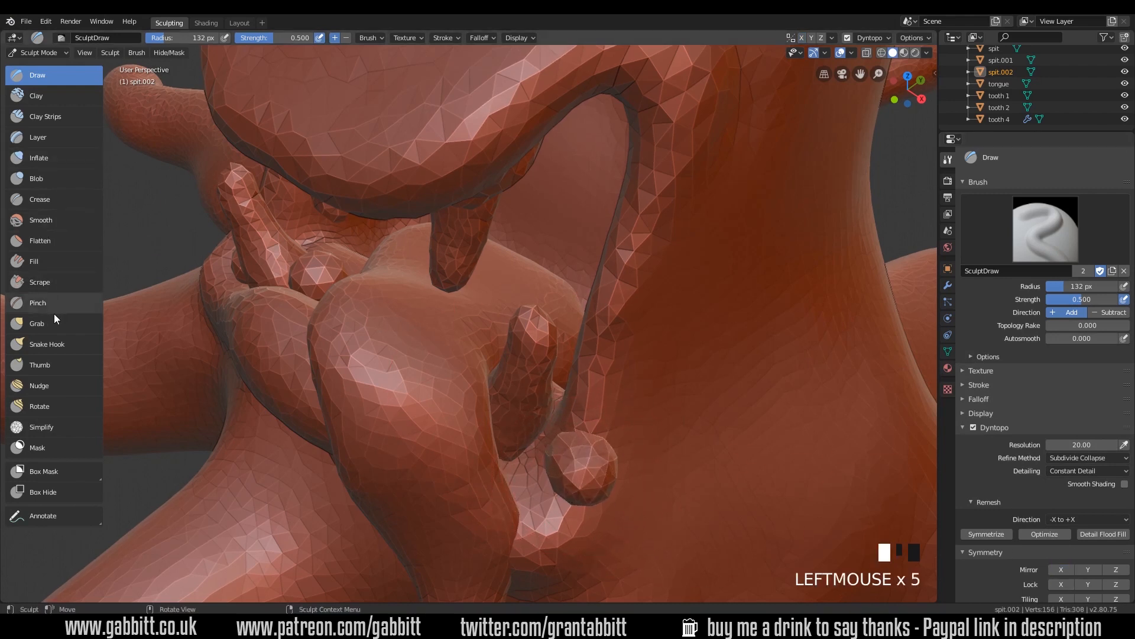
left_click(58, 342)
mouse_move(594, 474)
left_mouse_down()
mouse_move(573, 471)
mouse_move(593, 461)
mouse_move(575, 524)
left_mouse_up()
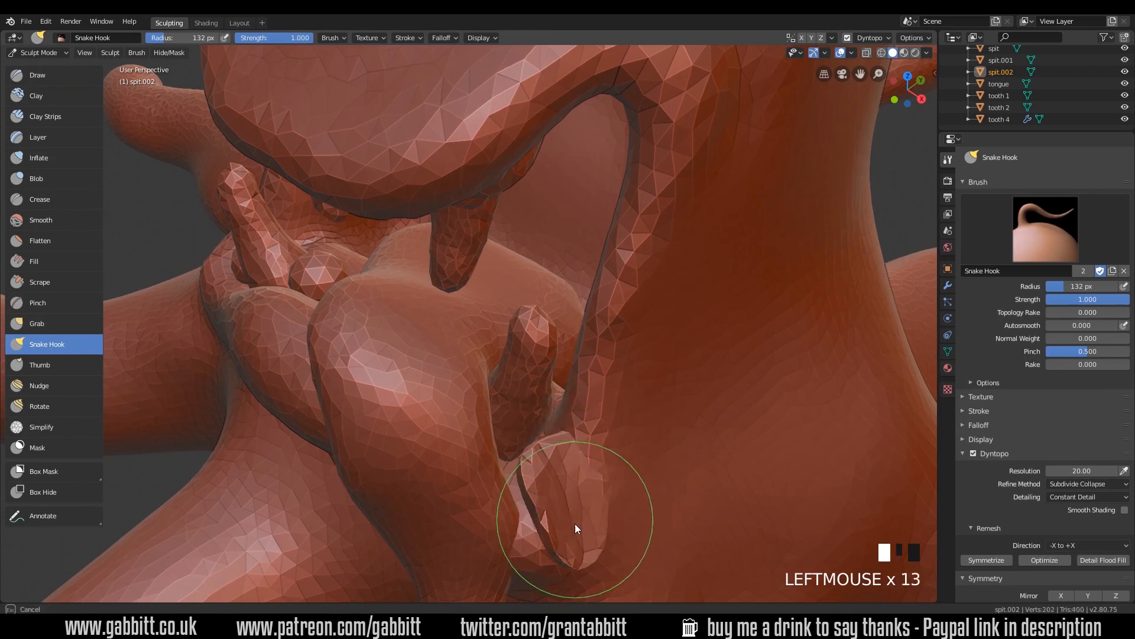
middle_click_drag(574, 524, 656, 448)
mouse_move(657, 448)
left_mouse_down()
mouse_move(639, 563)
mouse_move(664, 418)
left_mouse_up()
middle_click_drag(664, 418, 618, 385)
mouse_move(656, 460)
middle_mouse_down("shift")
mouse_move(670, 474)
mouse_move(591, 386)
mouse_move(519, 381)
mouse_move(616, 389)
middle_mouse_up("shift")
mouse_move(616, 389)
left_mouse_down()
mouse_move(584, 384)
mouse_move(589, 460)
mouse_move(573, 424)
mouse_move(584, 509)
left_mouse_up()
Step: Thicken the flattened spit.002 strand with the Inflate brush and smooth it along its length
left_click(56, 158)
mouse_move(584, 508)
middle_mouse_down()
mouse_move(594, 409)
mouse_move(584, 400)
middle_mouse_up()
mouse_move(568, 378)
left_mouse_down("shift")
mouse_move(589, 415)
mouse_move(557, 305)
left_mouse_up("shift")
left_click_drag(557, 305, 577, 422, "shift")
left_click_drag(591, 502, 573, 423, "shift")
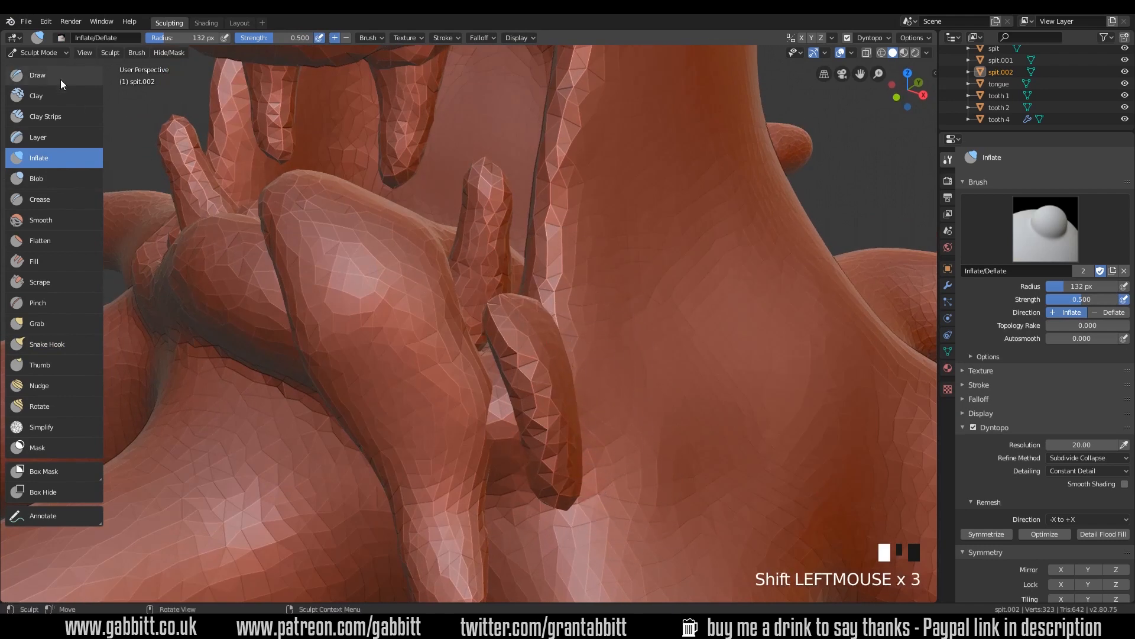
Step: Reshape the upper part of spit.002 with Snake Hook so it sits against the lip, smoothing the surface between pulls
left_click(58, 324)
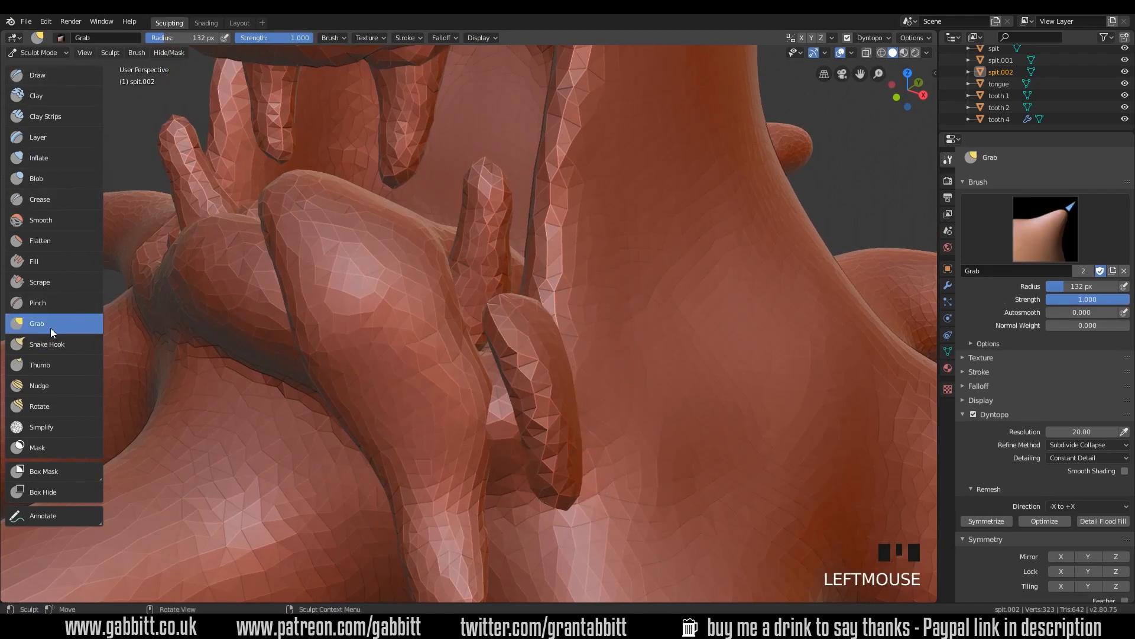
left_click(50, 344)
mouse_move(519, 389)
middle_mouse_down()
mouse_move(584, 440)
mouse_move(535, 346)
middle_mouse_up()
mouse_move(535, 346)
left_mouse_down("shift")
mouse_move(514, 324)
mouse_move(562, 348)
left_mouse_up("shift")
middle_click_drag(565, 350, 563, 370)
left_click_drag(549, 359, 513, 350)
left_click_drag(537, 353, 513, 355)
left_click_drag(532, 361, 554, 353)
middle_click_drag(594, 354, 551, 400)
left_click_drag(515, 384, 526, 391)
middle_click_drag(526, 392, 522, 400)
Step: Smooth spit.002 and pull its lower end down with Snake Hook into a heavier drip shape
left_click_drag(521, 399, 456, 374, "shift")
mouse_move(455, 374)
middle_mouse_down()
mouse_move(506, 363)
mouse_move(458, 344)
middle_mouse_up()
left_click_drag(458, 345, 456, 344)
left_click_drag(455, 344, 452, 344)
middle_click_drag(452, 344, 520, 336)
left_click_drag(520, 336, 519, 462)
left_click_drag(520, 462, 524, 470)
middle_click_drag(524, 471, 594, 487)
mouse_move(594, 488)
left_mouse_down()
mouse_move(585, 448)
mouse_move(606, 434)
mouse_move(628, 442)
left_mouse_up()
Step: Carve into the middle of the spit.002 drip with subtractive Draw strokes to thin its neck
left_click(68, 156)
mouse_move(628, 441)
middle_mouse_down()
mouse_move(609, 455)
mouse_move(573, 416)
middle_mouse_up()
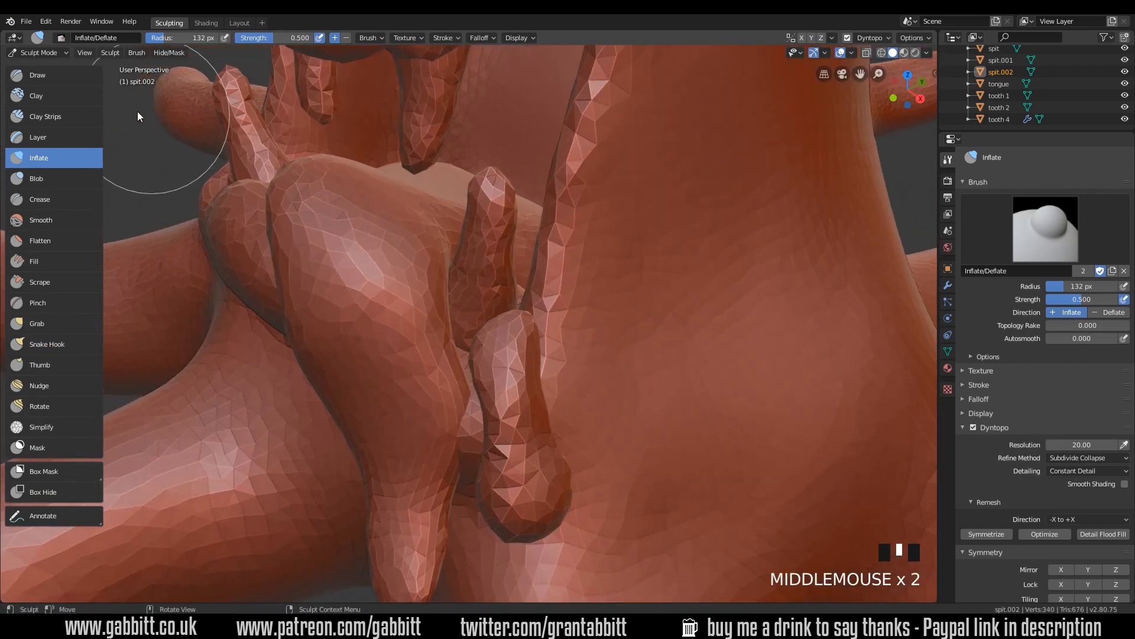
left_click(37, 75)
left_click(546, 407, "ctrl")
left_click_drag(545, 407, 562, 404, "ctrl")
middle_click_drag(562, 404, 561, 386)
left_click_drag(542, 355, 540, 331, "ctrl")
left_click(542, 335, "ctrl")
left_click(548, 338, "ctrl")
left_click(551, 355, "ctrl")
middle_click_drag(558, 377, 539, 384)
Step: Smooth the spit.002 drip from its thinned neck to its rounded end, working from several sides
left_click_drag(520, 386, 523, 368, "shift")
mouse_move(522, 368)
left_mouse_down("shift")
mouse_move(516, 338)
mouse_move(536, 371)
left_mouse_up("shift")
mouse_move(537, 378)
left_mouse_down("shift")
mouse_move(535, 455)
mouse_move(584, 469)
left_mouse_up("shift")
left_click_drag(584, 468, 538, 488, "shift")
mouse_move(538, 488)
left_mouse_down("shift")
mouse_move(510, 497)
mouse_move(673, 375)
left_mouse_up("shift")
mouse_move(673, 375)
middle_mouse_down("ctrl")
mouse_move(608, 519)
mouse_move(665, 442)
mouse_move(586, 414)
mouse_move(599, 339)
mouse_move(580, 382)
middle_mouse_up("ctrl")
left_click_drag(580, 382, 605, 385, "shift")
mouse_move(605, 385)
middle_mouse_down()
mouse_move(648, 383)
mouse_move(650, 394)
middle_mouse_up()
left_click_drag(587, 356, 594, 343, "shift")
middle_click_drag(595, 343, 551, 350)
left_click_drag(551, 350, 529, 325, "shift")
middle_click_drag(530, 325, 557, 358)
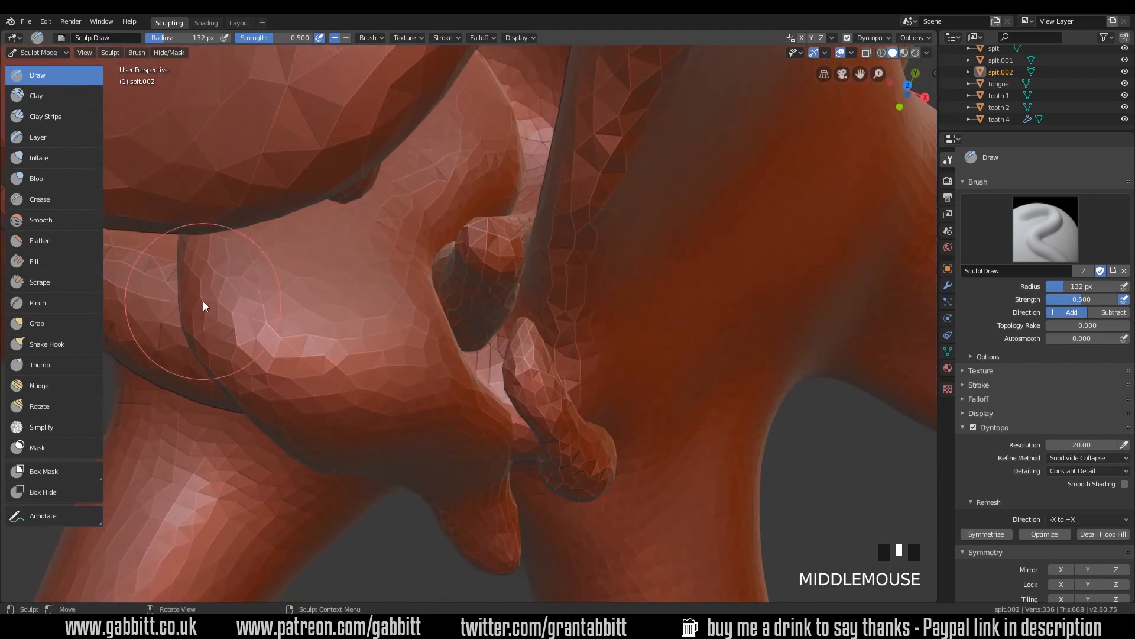
Step: Adjust the upper end of spit.002 with Snake Hook, smooth it and check the drip against the whole face
left_click(68, 341)
mouse_move(366, 286)
middle_mouse_down()
mouse_move(547, 353)
mouse_move(542, 316)
middle_mouse_up()
left_click_drag(542, 315, 524, 316)
middle_click_drag(524, 316, 544, 331)
mouse_move(544, 336)
left_mouse_down("shift")
mouse_move(520, 330)
mouse_move(550, 343)
left_mouse_up("shift")
mouse_move(550, 342)
middle_mouse_down()
mouse_move(544, 307)
mouse_move(567, 417)
mouse_move(605, 425)
mouse_move(652, 399)
mouse_move(586, 466)
mouse_move(580, 423)
middle_mouse_up()
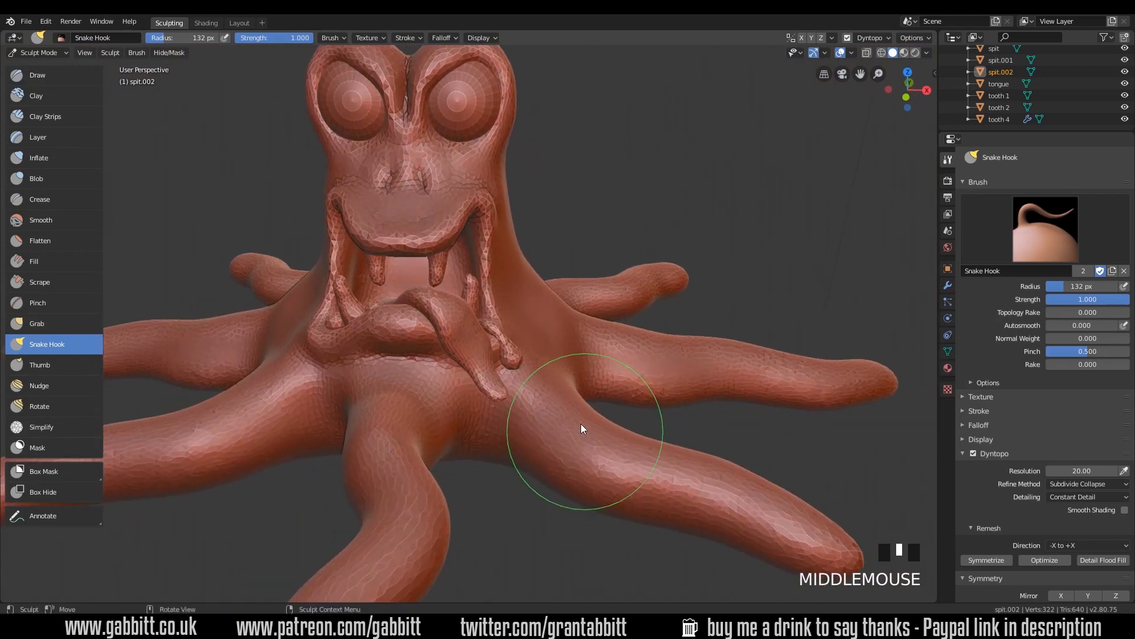
mouse_move(537, 364)
middle_mouse_down()
mouse_move(562, 405)
mouse_move(491, 417)
mouse_move(566, 321)
mouse_move(584, 345)
mouse_move(513, 314)
middle_mouse_up()
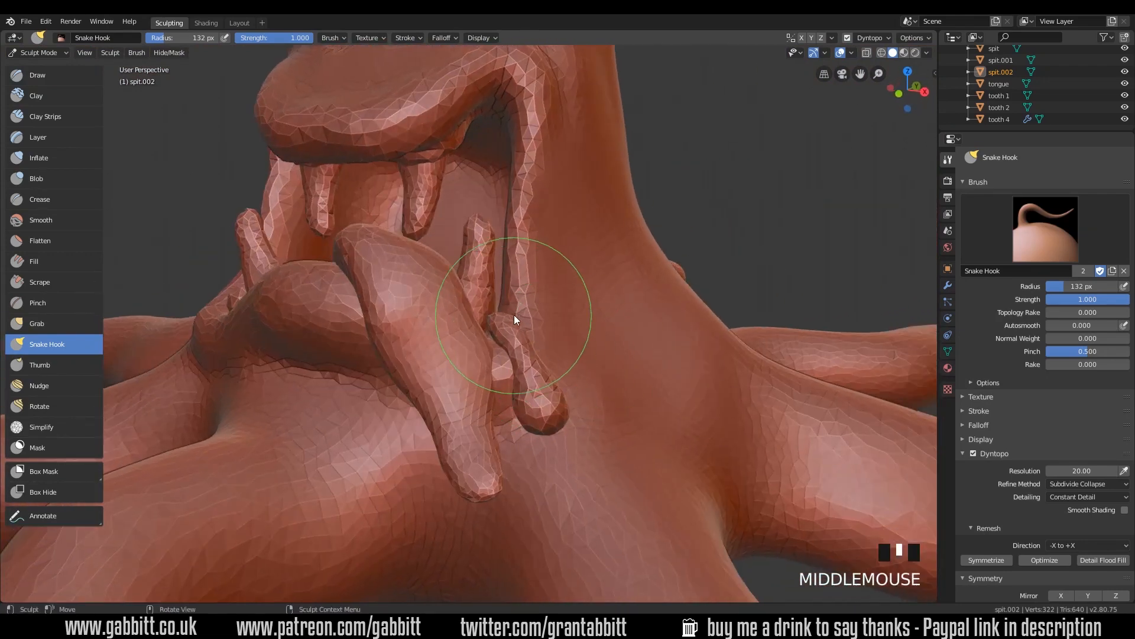
mouse_move(491, 404)
middle_mouse_down()
mouse_move(444, 411)
mouse_move(559, 385)
mouse_move(557, 414)
middle_mouse_up()
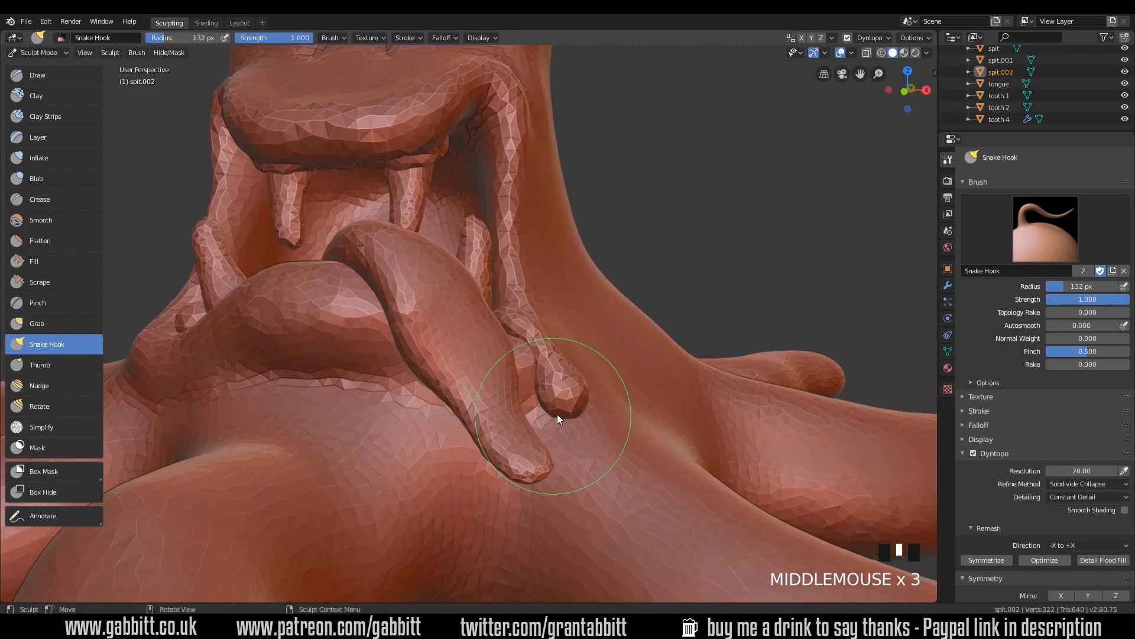
Step: Enlarge the Grab brush to a 213 px radius and move the spit.002 drip closer to the body
left_click(55, 324)
mouse_move(662, 414)
middle_mouse_down()
mouse_move(522, 450)
mouse_move(551, 418)
mouse_move(567, 430)
middle_mouse_up()
key("f")
left_click(572, 429)
left_click(567, 432)
left_click_drag(567, 433, 541, 436)
mouse_move(541, 436)
middle_mouse_down()
mouse_move(651, 428)
mouse_move(509, 446)
mouse_move(524, 433)
mouse_move(538, 497)
middle_mouse_up()
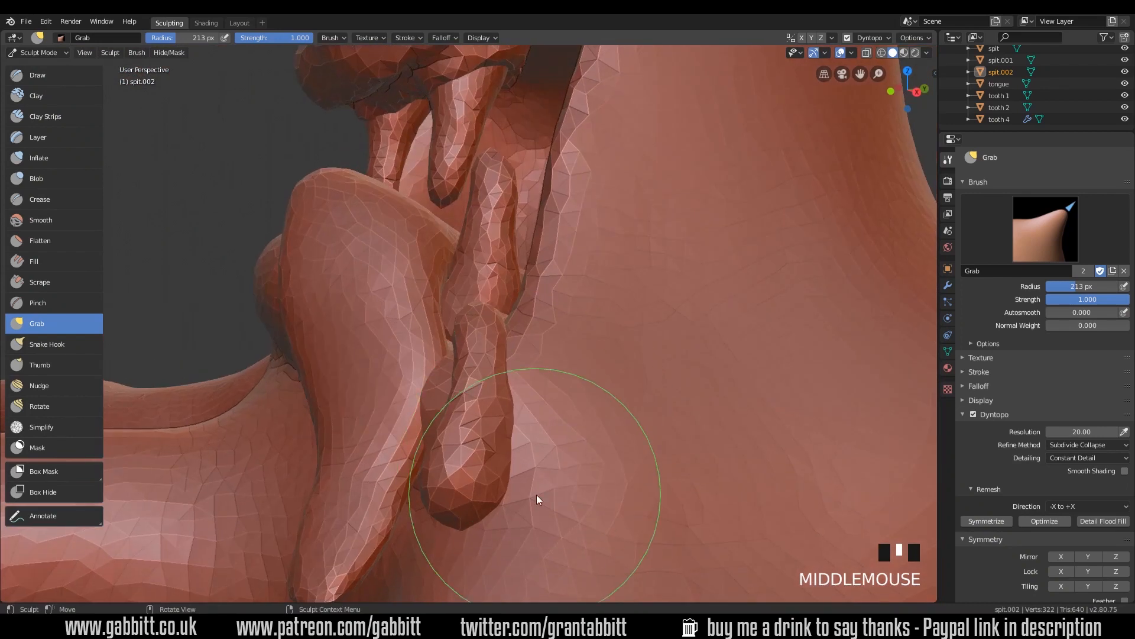
Step: Reposition the spit.002 drip with the Grab brush so it hangs along the skin below the mouth corner
left_click_drag(513, 489, 522, 459)
middle_click_drag(523, 459, 540, 421)
left_click_drag(542, 410, 532, 407)
mouse_move(532, 407)
middle_mouse_down()
mouse_move(588, 409)
mouse_move(542, 392)
middle_mouse_up()
left_click_drag(542, 393, 554, 390)
mouse_move(554, 391)
middle_mouse_down()
mouse_move(709, 390)
mouse_move(640, 462)
mouse_move(558, 476)
mouse_move(630, 465)
mouse_move(520, 460)
mouse_move(563, 338)
middle_mouse_up()
Step: Smooth the spit.002 drip and make final placement adjustments to it with the Grab brush
left_click_drag(527, 440, 530, 436, "shift")
mouse_move(545, 440)
middle_mouse_down()
mouse_move(570, 448)
mouse_move(585, 406)
middle_mouse_up()
left_click_drag(563, 416, 557, 358, "shift")
mouse_move(557, 362)
middle_mouse_down()
mouse_move(661, 431)
mouse_move(671, 418)
mouse_move(608, 374)
middle_mouse_up()
mouse_move(605, 370)
left_mouse_down()
mouse_move(597, 376)
mouse_move(605, 369)
left_mouse_up()
mouse_move(620, 353)
middle_mouse_down()
mouse_move(629, 371)
mouse_move(608, 369)
mouse_move(588, 346)
mouse_move(550, 391)
middle_mouse_up()
left_click_drag(495, 433, 488, 420)
mouse_move(489, 420)
middle_mouse_down()
mouse_move(570, 392)
mouse_move(608, 458)
mouse_move(607, 498)
mouse_move(615, 485)
mouse_move(631, 489)
mouse_move(576, 415)
mouse_move(481, 478)
mouse_move(481, 498)
mouse_move(495, 477)
middle_mouse_up()
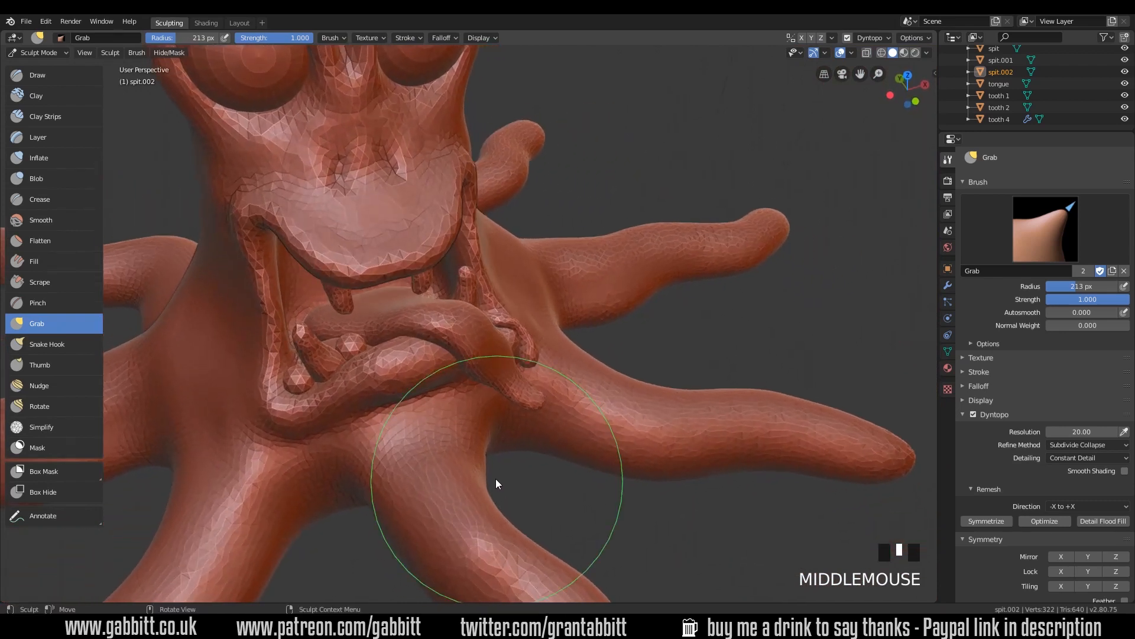
Step: Switch sculpting to spit.001 on the lower lip and enable Dyntopo for it
left_click(355, 345, "alt")
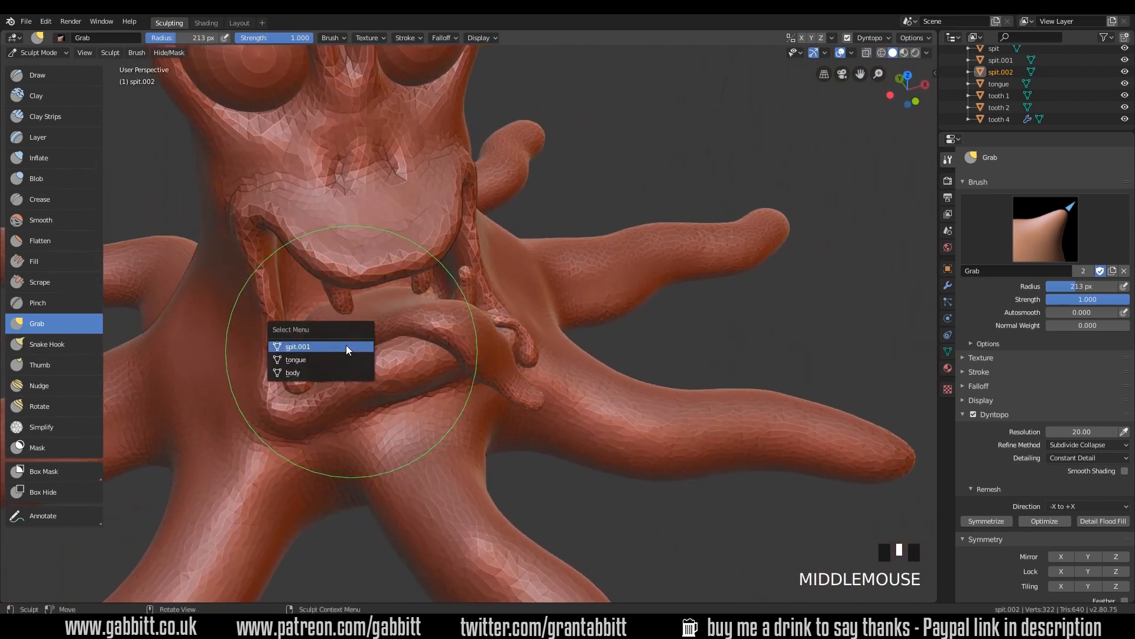
left_click(346, 345)
middle_click_drag(491, 403, 503, 428)
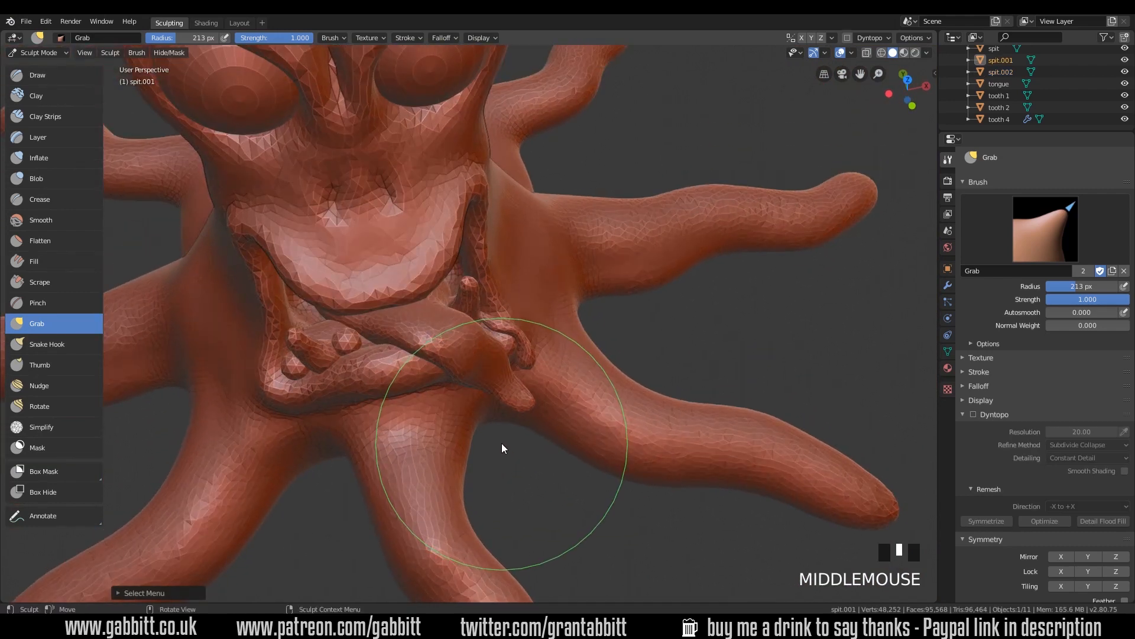
left_click(974, 414)
left_click(971, 414)
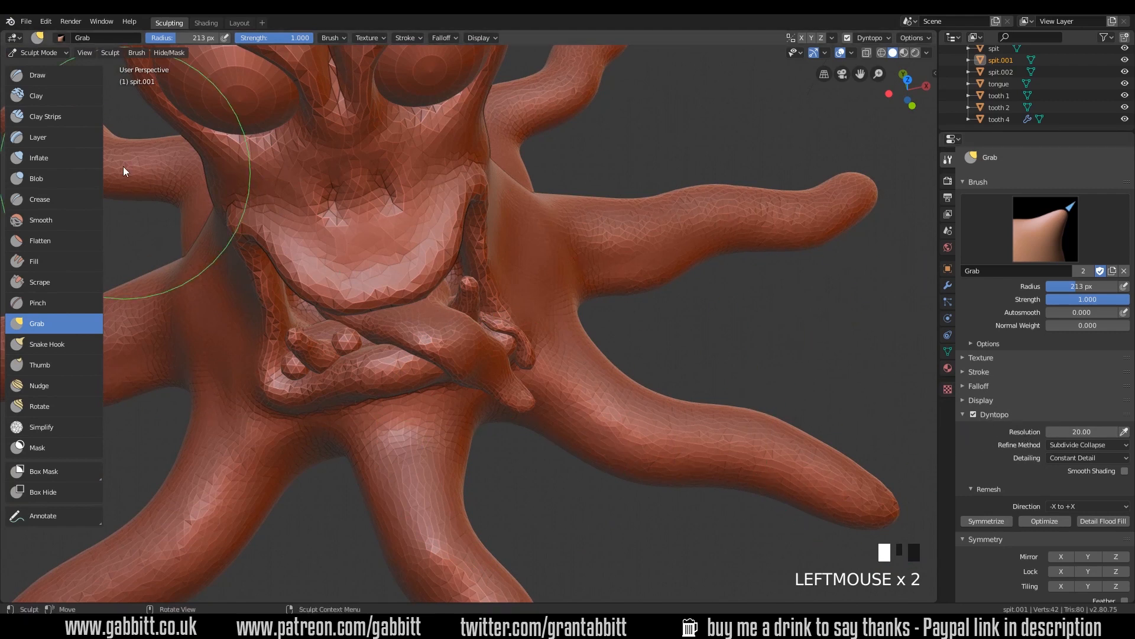
Step: Stretch spit.001 over the lower lip with the Snake Hook brush at an 85 px radius
left_click(59, 346)
mouse_move(304, 325)
middle_mouse_down()
mouse_move(330, 351)
mouse_move(380, 357)
mouse_move(432, 285)
mouse_move(413, 331)
middle_mouse_up()
mouse_move(377, 353)
left_mouse_down()
mouse_move(371, 343)
mouse_move(379, 353)
left_mouse_up()
left_click_drag(380, 353, 388, 362)
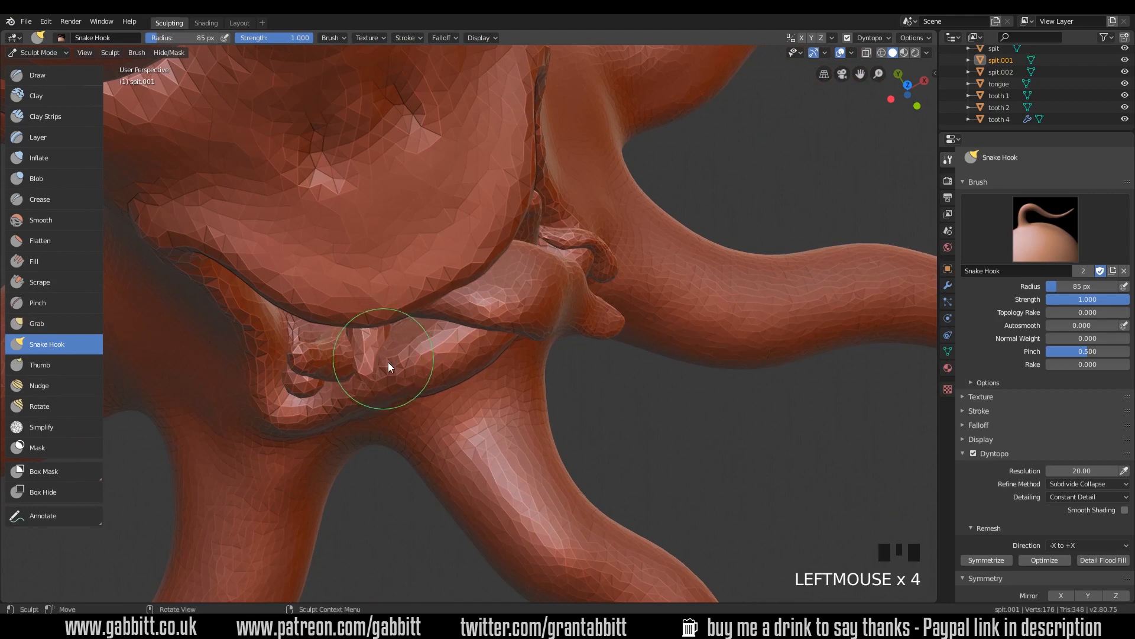
middle_click_drag(388, 361, 480, 281)
left_click_drag(473, 285, 458, 295)
left_click_drag(458, 295, 463, 290)
mouse_move(494, 287)
middle_mouse_down()
mouse_move(481, 300)
mouse_move(392, 297)
middle_mouse_up()
left_click_drag(392, 297, 385, 299)
Step: Pull the hanging end of spit.001 further down the lip with Snake Hook and smooth the strand
left_click_drag(384, 299, 386, 301)
middle_click_drag(392, 304, 388, 397)
left_click_drag(371, 352, 372, 361)
left_click_drag(372, 358, 371, 366)
mouse_move(378, 370)
middle_mouse_down()
mouse_move(395, 356)
mouse_move(395, 319)
middle_mouse_up()
left_click_drag(390, 315, 383, 307, "shift")
left_click_drag(383, 308, 373, 305, "shift")
left_click_drag(373, 305, 367, 306, "shift")
mouse_move(367, 306)
middle_mouse_down()
mouse_move(409, 338)
mouse_move(400, 311)
middle_mouse_up()
Step: Fit the spit.001 strand to the lip's curve with Snake Hook pulls from the side and front
mouse_move(400, 311)
left_mouse_down()
mouse_move(388, 302)
mouse_move(449, 317)
left_mouse_up()
middle_click_drag(448, 317, 546, 307)
left_click_drag(538, 303, 510, 285)
mouse_move(511, 286)
left_mouse_down()
mouse_move(508, 272)
mouse_move(532, 305)
left_mouse_up()
left_click_drag(532, 305, 559, 336)
mouse_move(559, 335)
middle_mouse_down()
mouse_move(420, 374)
mouse_move(378, 336)
middle_mouse_up()
mouse_move(378, 336)
left_mouse_down()
mouse_move(363, 318)
mouse_move(365, 327)
left_mouse_up()
left_click_drag(366, 327, 364, 331)
mouse_move(364, 331)
middle_mouse_down()
mouse_move(418, 328)
mouse_move(392, 324)
mouse_move(226, 223)
middle_mouse_up()
Step: Thicken the lower end of spit.001 into a drip with the Inflate brush
left_click(56, 158)
left_click_drag(381, 340, 368, 320)
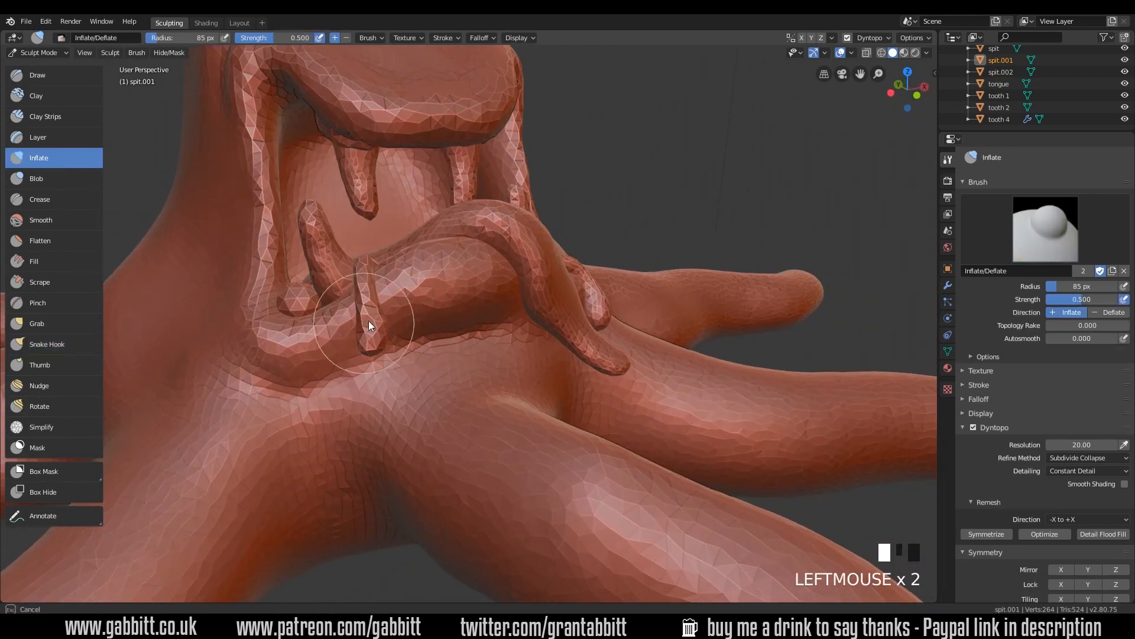
middle_click_drag(379, 310, 433, 350)
left_click_drag(433, 350, 423, 350)
mouse_move(423, 350)
middle_mouse_down()
mouse_move(523, 310)
mouse_move(555, 315)
middle_mouse_up()
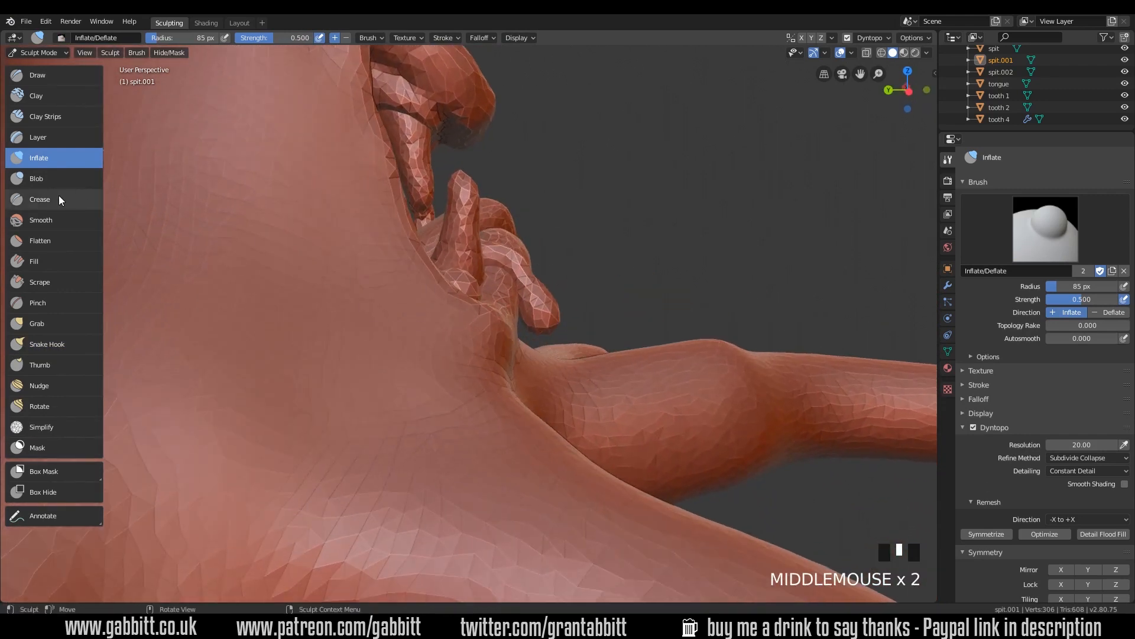
Step: Set the Grab brush radius to 126 px and move the spit.001 drip in against the lower lip
left_click(36, 323)
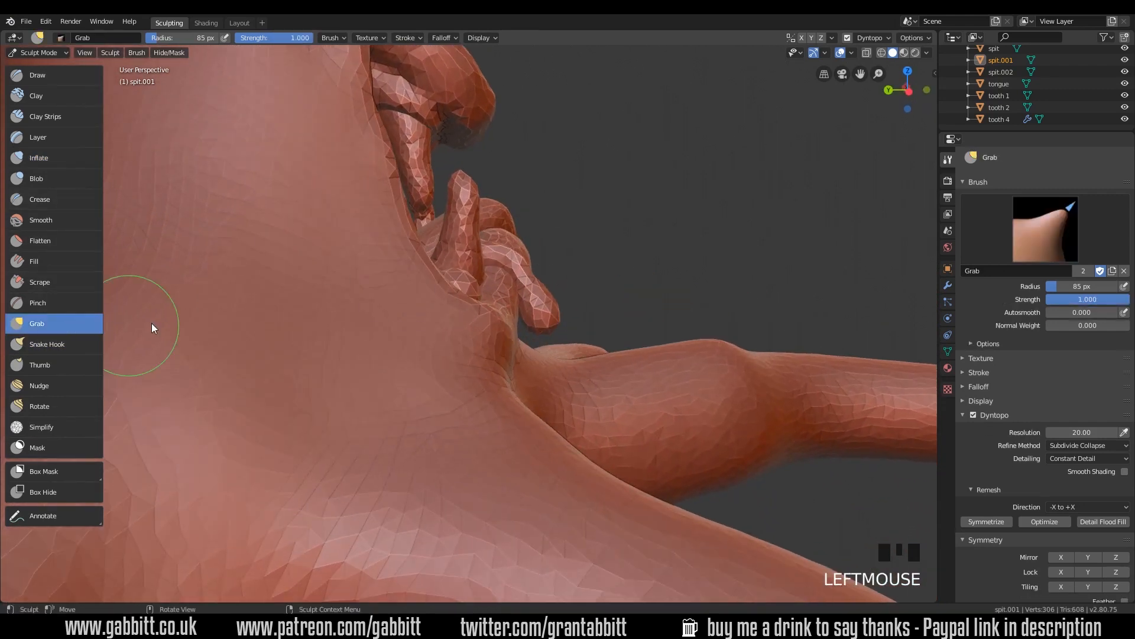
key("f")
left_click(558, 326)
left_click_drag(555, 327, 550, 329)
left_click_drag(522, 275, 526, 267)
left_click_drag(554, 329, 548, 328)
mouse_move(548, 328)
middle_mouse_down()
mouse_move(561, 356)
mouse_move(514, 362)
mouse_move(528, 363)
mouse_move(520, 390)
middle_mouse_up()
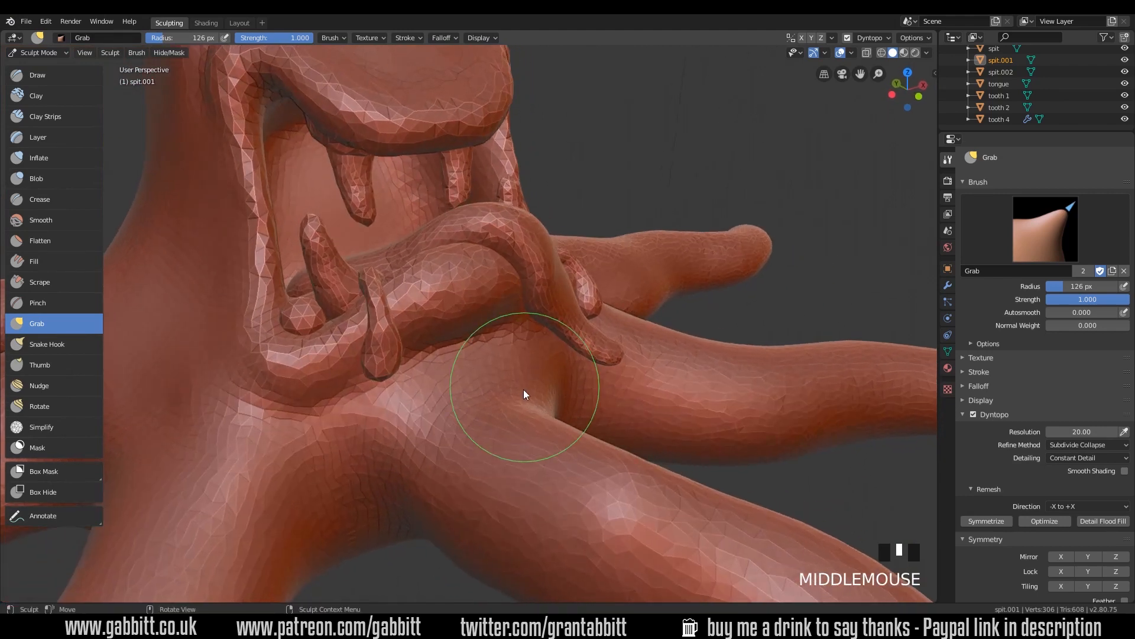
Step: Select the spit ball at the mouth corner beside the lower tooth, put it into Sculpt Mode and enable Dyntopo
left_click(302, 319, "alt")
left_click(289, 316, "alt")
middle_click_drag(509, 447, 515, 473)
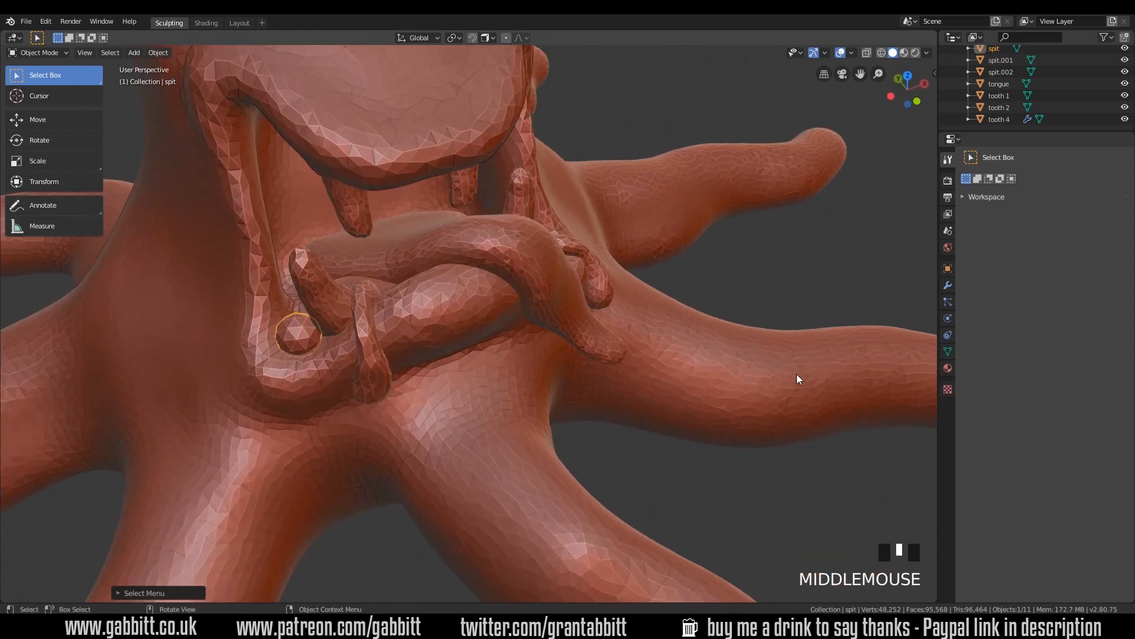
left_click(58, 55)
left_click(56, 93)
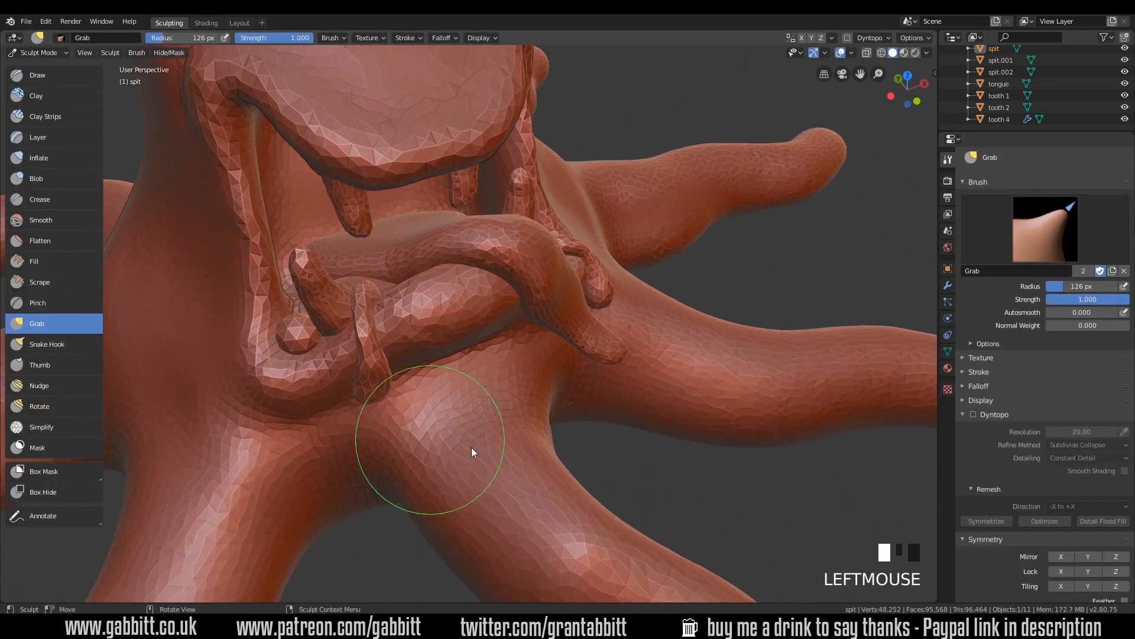
left_click(973, 415)
left_click(967, 419)
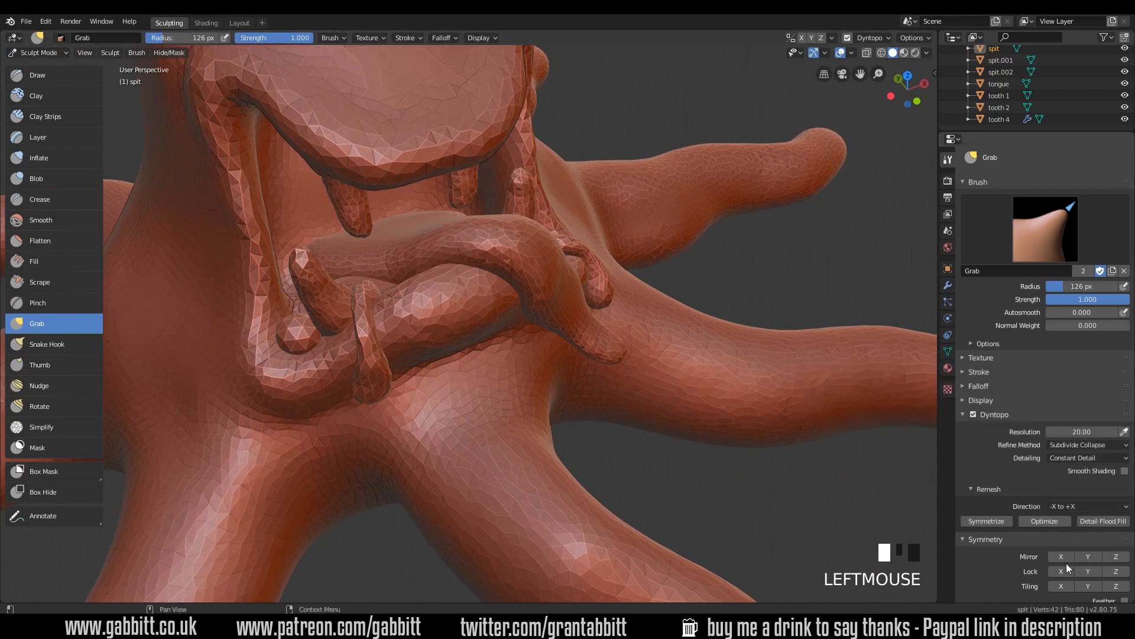
Step: Pull the spit ball down over the corner of the lower lip with the Grab brush
mouse_move(382, 372)
middle_mouse_down()
mouse_move(397, 425)
mouse_move(325, 435)
middle_mouse_up()
left_click(325, 435)
left_click_drag(325, 437, 331, 448)
left_click_drag(332, 449, 333, 459)
middle_click_drag(334, 456, 393, 354)
mouse_move(394, 353)
middle_mouse_down()
mouse_move(417, 329)
mouse_move(515, 344)
middle_mouse_up()
left_click(519, 344)
mouse_move(520, 344)
left_mouse_down()
mouse_move(548, 377)
mouse_move(545, 402)
mouse_move(521, 360)
left_mouse_up()
middle_click_drag(634, 446, 418, 398)
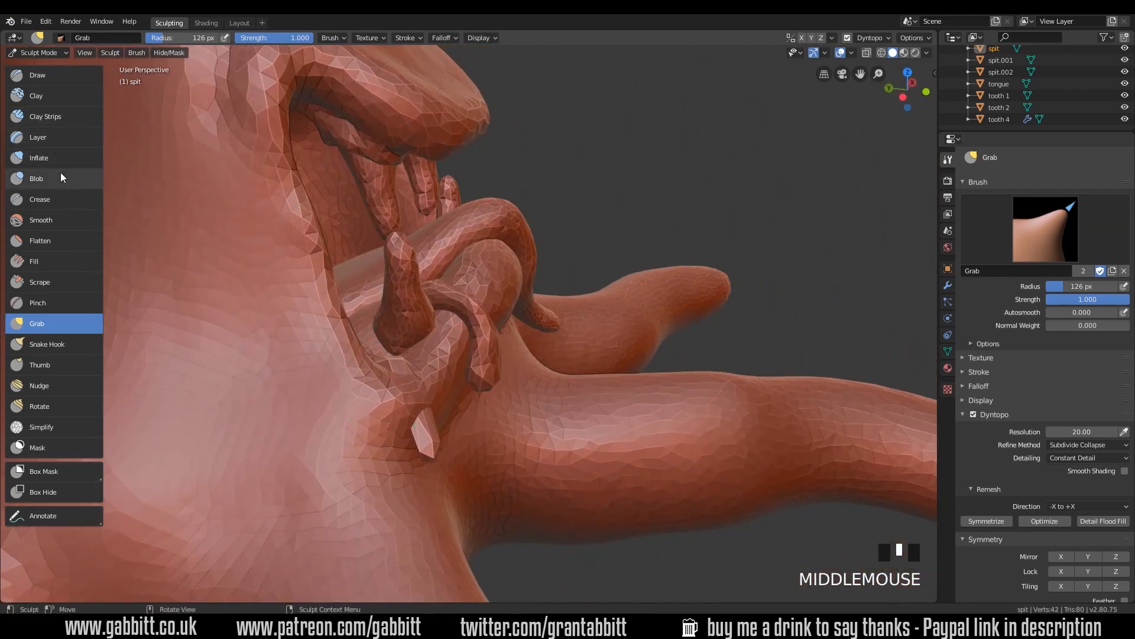
Step: Inflate the hanging end of the spit at the lip corner into a rounded drip and switch to the Grab brush
left_click(59, 158)
left_click_drag(402, 358, 416, 398)
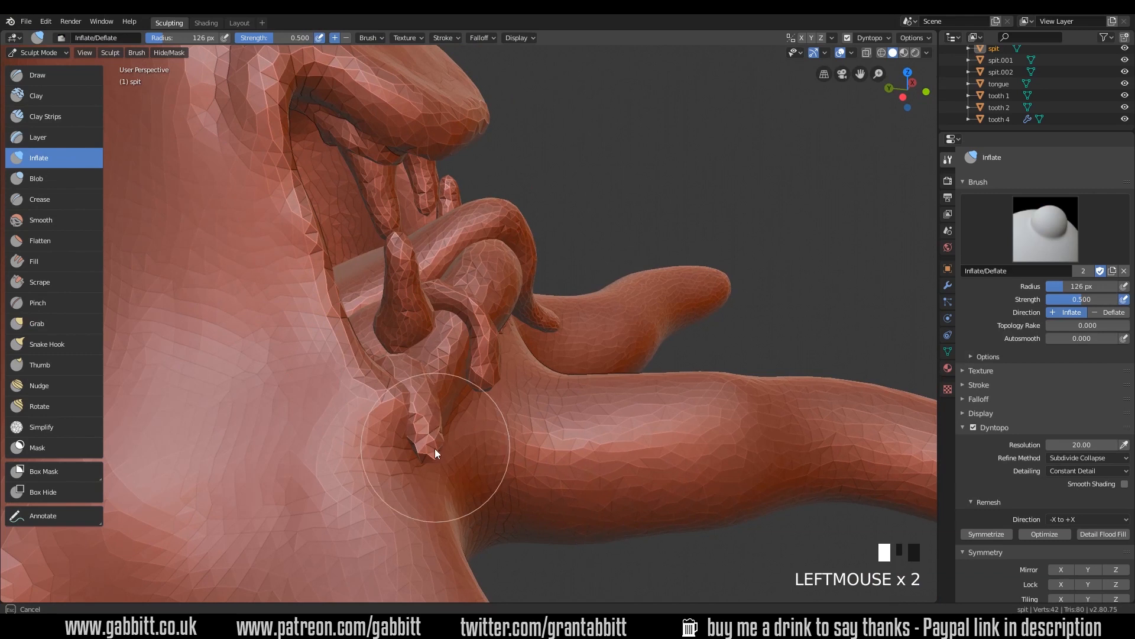
mouse_move(431, 457)
left_mouse_down()
mouse_move(439, 439)
mouse_move(428, 442)
left_mouse_up()
mouse_move(428, 442)
middle_mouse_down()
mouse_move(488, 418)
mouse_move(414, 384)
middle_mouse_up()
left_click(58, 324)
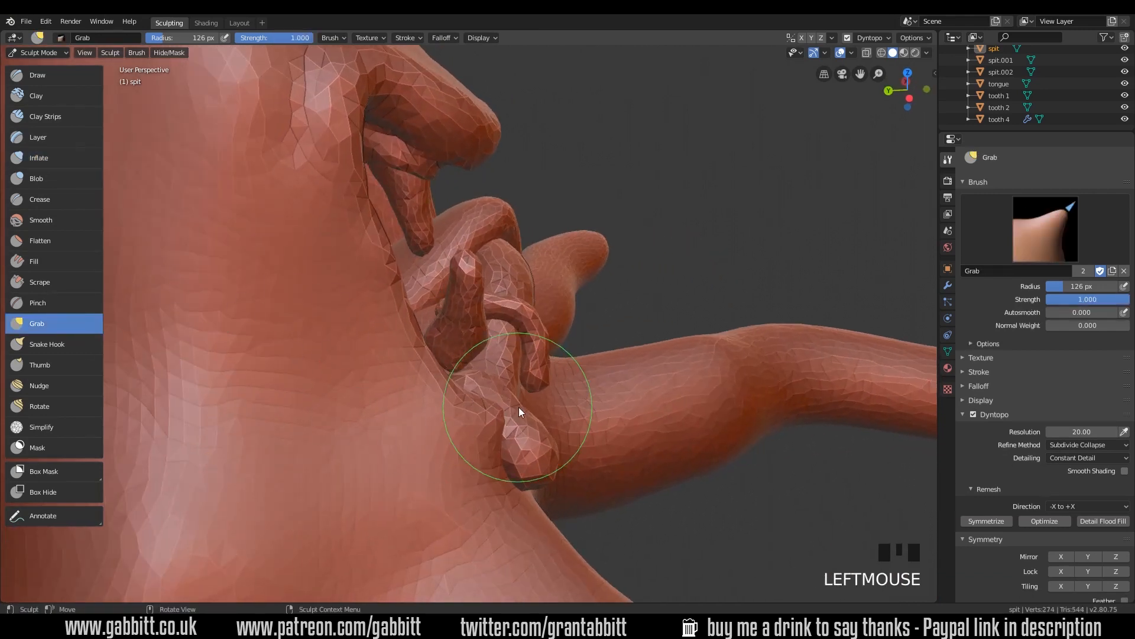
Step: Move the spit drip at the mouth corner in against the lip and body with the Grab brush
middle_click_drag(519, 406, 568, 389)
left_click_drag(569, 389, 566, 381)
mouse_move(566, 381)
middle_mouse_down()
mouse_move(568, 407)
mouse_move(391, 444)
middle_mouse_up()
left_click_drag(392, 444, 360, 394, "shift")
mouse_move(360, 393)
middle_mouse_down()
mouse_move(395, 439)
mouse_move(446, 399)
mouse_move(407, 403)
middle_mouse_up()
left_click_drag(398, 412, 387, 365)
middle_click_drag(387, 366, 353, 420)
Step: Set the Grab brush radius to 224 px and push the mouth-corner spit drip onto the lip surface from several sides
key("f")
left_click(428, 429)
mouse_move(320, 385)
left_mouse_down()
mouse_move(296, 374)
mouse_move(362, 441)
left_mouse_up()
middle_click_drag(362, 441, 640, 417)
left_click_drag(639, 418, 711, 417)
mouse_move(711, 416)
middle_mouse_down()
mouse_move(620, 459)
mouse_move(414, 408)
middle_mouse_up()
left_click_drag(413, 408, 400, 397)
mouse_move(400, 398)
middle_mouse_down()
mouse_move(645, 440)
mouse_move(634, 418)
mouse_move(670, 445)
mouse_move(584, 377)
mouse_move(580, 350)
mouse_move(652, 371)
mouse_move(668, 428)
mouse_move(680, 413)
mouse_move(720, 417)
mouse_move(696, 409)
mouse_move(715, 413)
mouse_move(466, 432)
mouse_move(526, 372)
mouse_move(614, 315)
mouse_move(533, 363)
middle_mouse_up()
left_click_drag(533, 363, 538, 349)
Step: Make the spit.001 drip on the lower lip the active object for sculpting
mouse_move(677, 307)
left_mouse_down()
mouse_move(680, 298)
mouse_move(670, 335)
mouse_move(666, 289)
left_mouse_up()
left_click(666, 285, "alt")
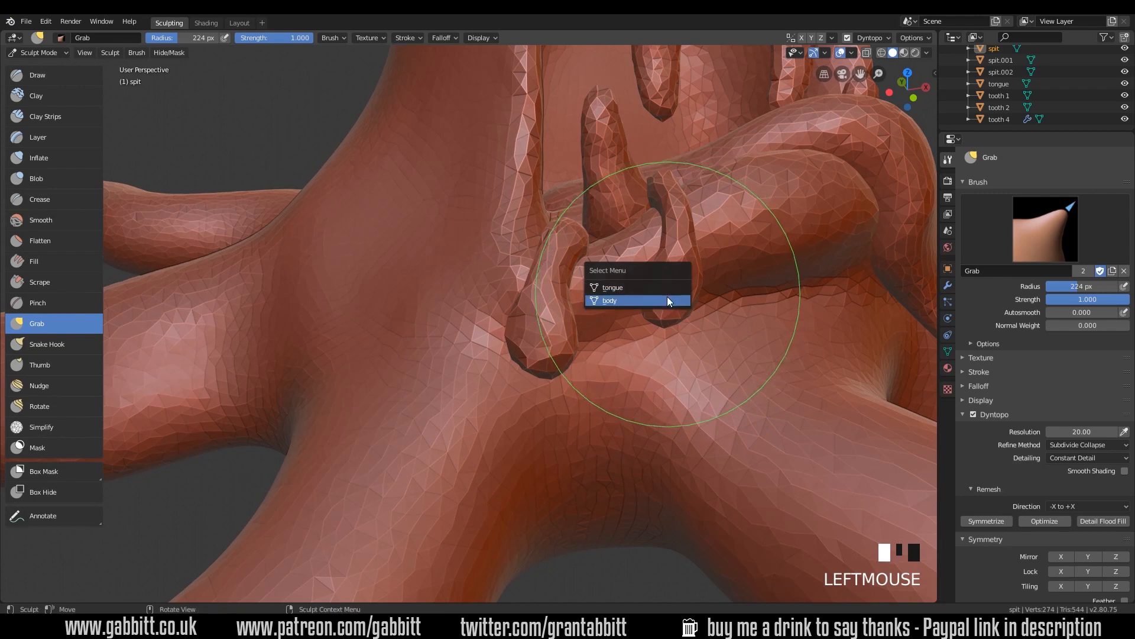
left_click(668, 299)
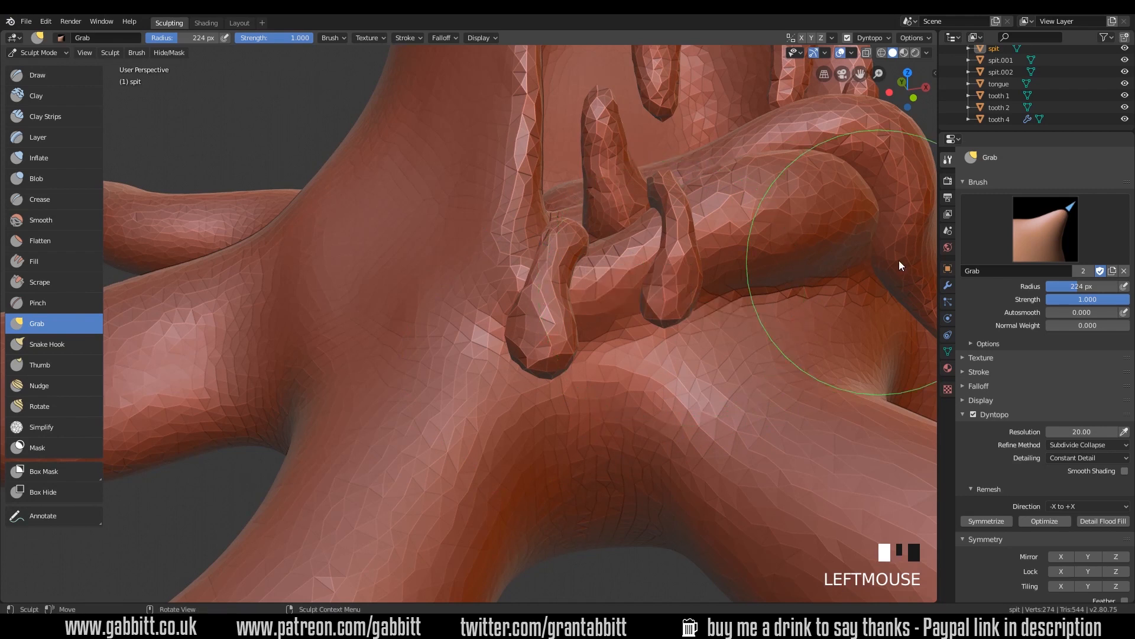
left_click(680, 226, "alt")
left_click(679, 263, "alt")
left_click(672, 196, "alt")
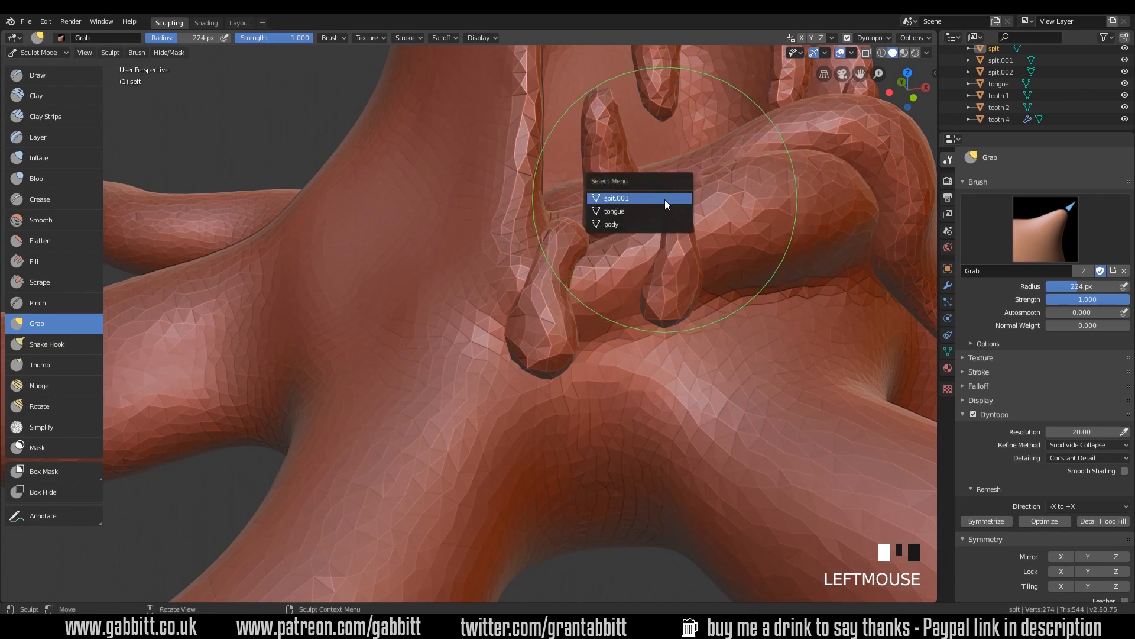
left_click(665, 199)
Step: Shape the spit.001 drip closely around the lower lip with the Grab brush
middle_click_drag(665, 200, 733, 257)
left_click(683, 322)
mouse_move(684, 322)
middle_mouse_down()
mouse_move(717, 300)
mouse_move(682, 269)
middle_mouse_up()
middle_click_drag(679, 211, 663, 248)
left_click_drag(629, 340, 643, 281)
left_click_drag(587, 336, 631, 288)
mouse_move(630, 289)
middle_mouse_down()
mouse_move(675, 315)
mouse_move(687, 272)
middle_mouse_up()
left_click_drag(687, 272, 697, 273, "shift")
middle_click_drag(698, 273, 704, 306)
left_click_drag(705, 306, 708, 289, "shift")
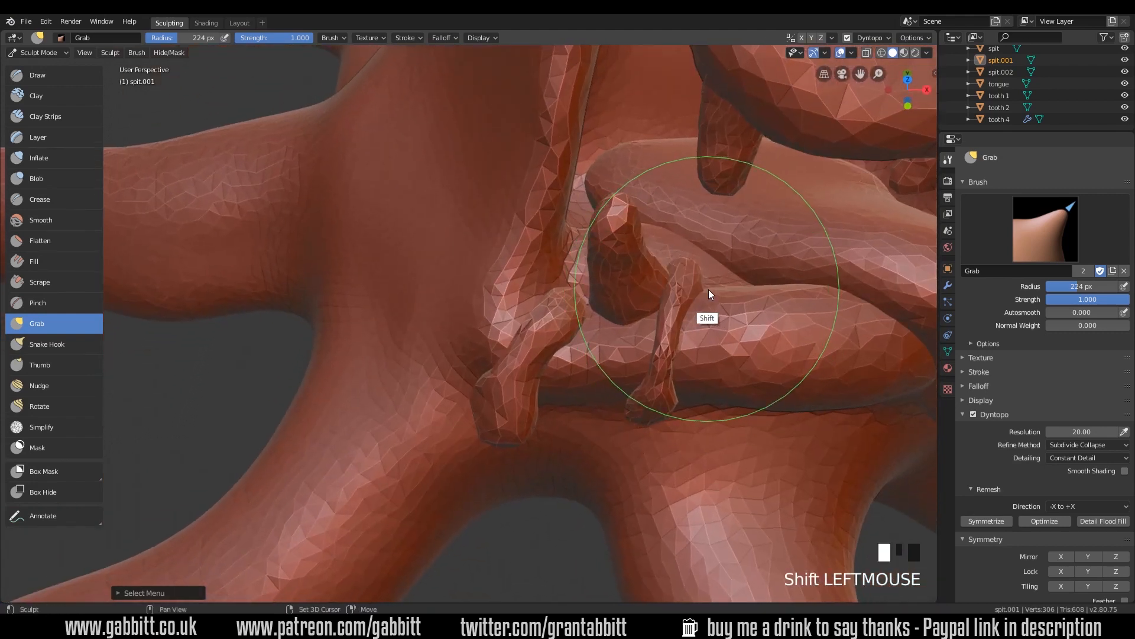
Step: Make the mouth-corner spit drip active again and smooth its surface
middle_click_drag(709, 289, 721, 290)
mouse_move(809, 297)
middle_mouse_down("ctrl")
mouse_move(710, 434)
mouse_move(529, 299)
middle_mouse_up("ctrl")
mouse_move(641, 451)
middle_mouse_down()
mouse_move(684, 475)
mouse_move(560, 328)
mouse_move(602, 292)
middle_mouse_up()
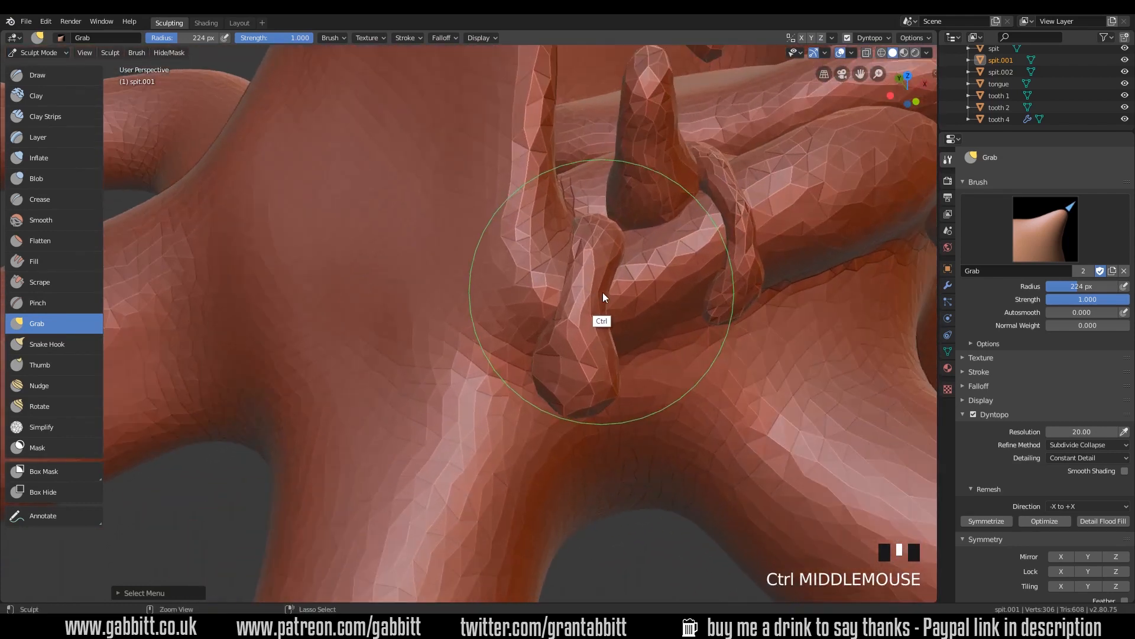
left_click(585, 343, "alt")
left_click(587, 292, "alt")
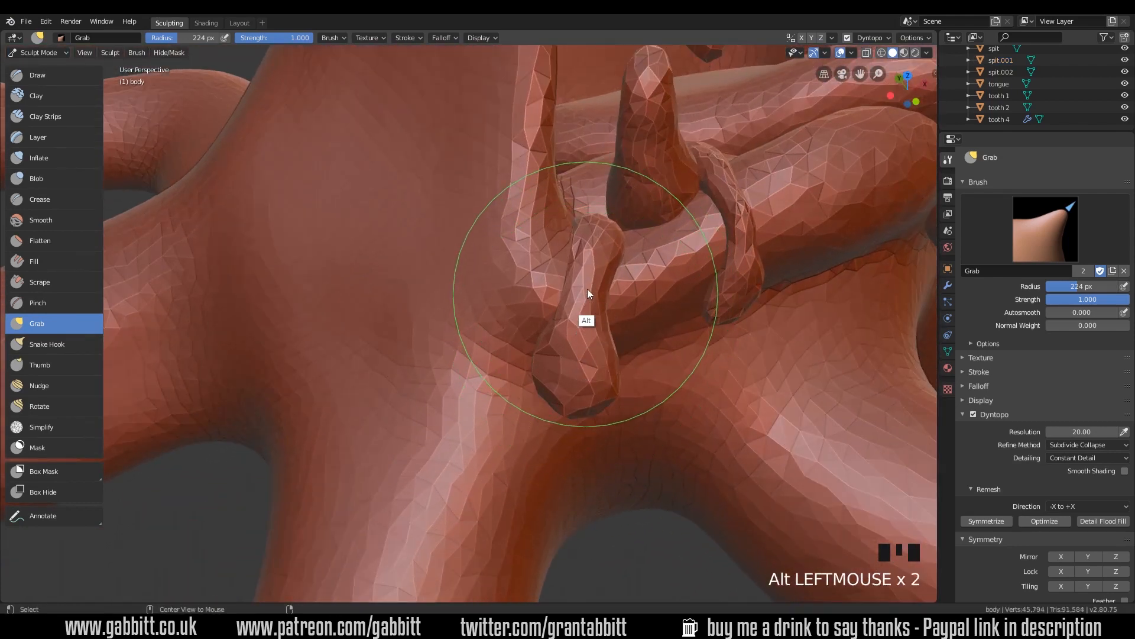
left_click(594, 250, "alt")
left_click(595, 317, "shift")
left_click(616, 236, "shift")
mouse_move(616, 236)
middle_mouse_down()
mouse_move(630, 280)
mouse_move(589, 272)
mouse_move(701, 294)
mouse_move(710, 451)
mouse_move(709, 382)
mouse_move(708, 406)
mouse_move(701, 390)
mouse_move(755, 384)
mouse_move(714, 388)
mouse_move(687, 458)
mouse_move(696, 474)
middle_mouse_up()
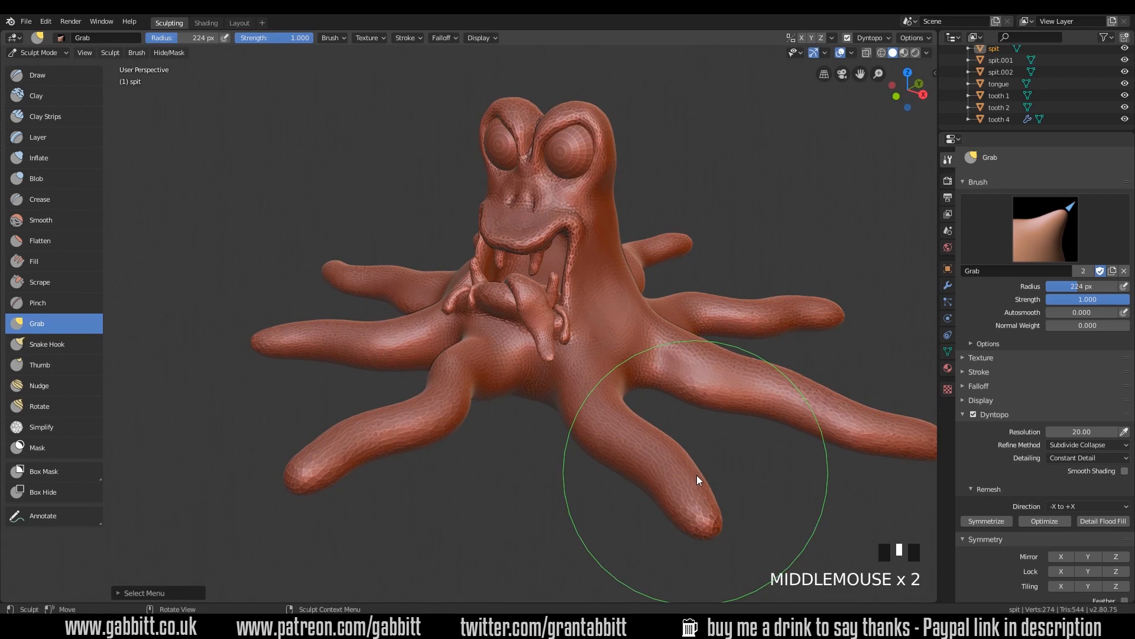
Step: Put the body into Object Mode in the Layout workspace and shade it smooth
left_click(241, 23)
mouse_move(707, 311)
middle_mouse_down("ctrl")
mouse_move(655, 417)
mouse_move(682, 370)
mouse_move(636, 406)
mouse_move(637, 377)
middle_mouse_up("ctrl")
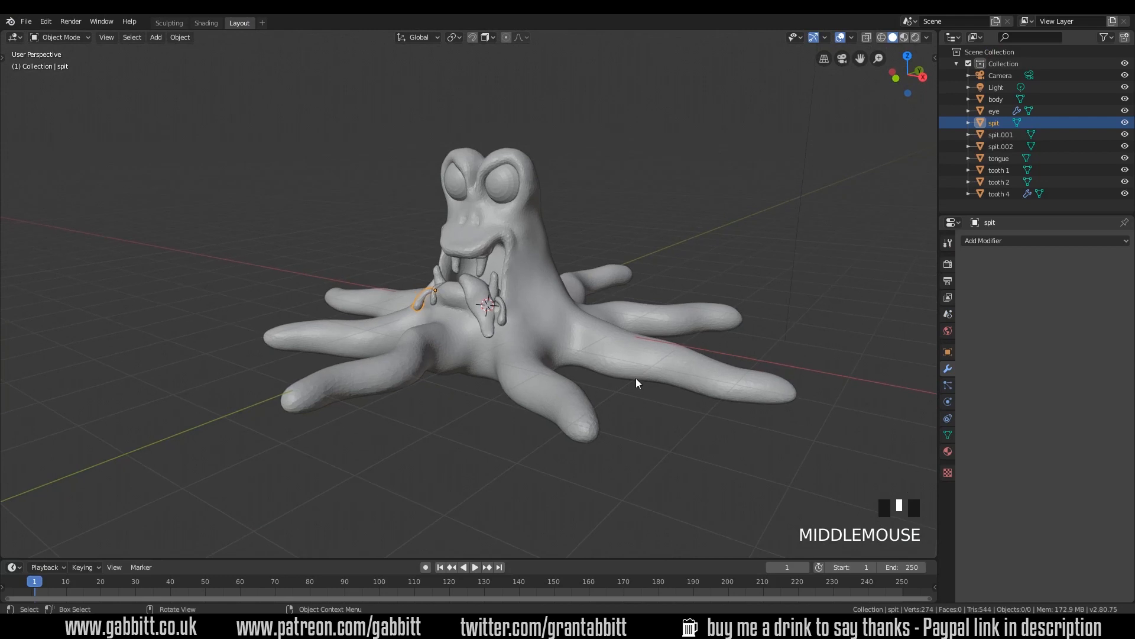
left_click(547, 310)
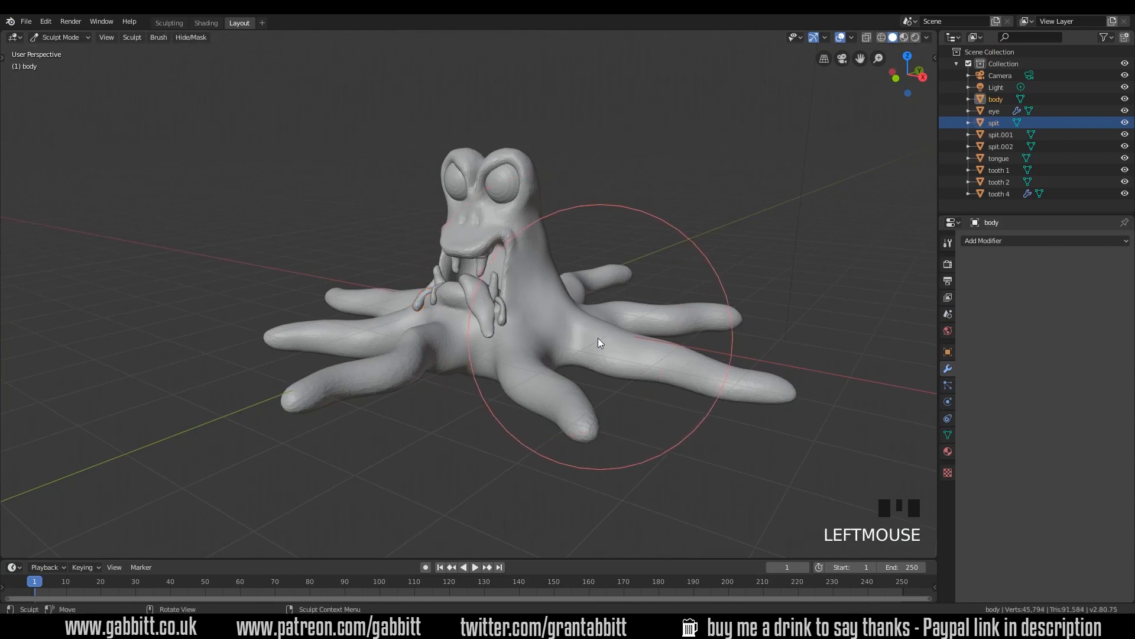
left_click(83, 37)
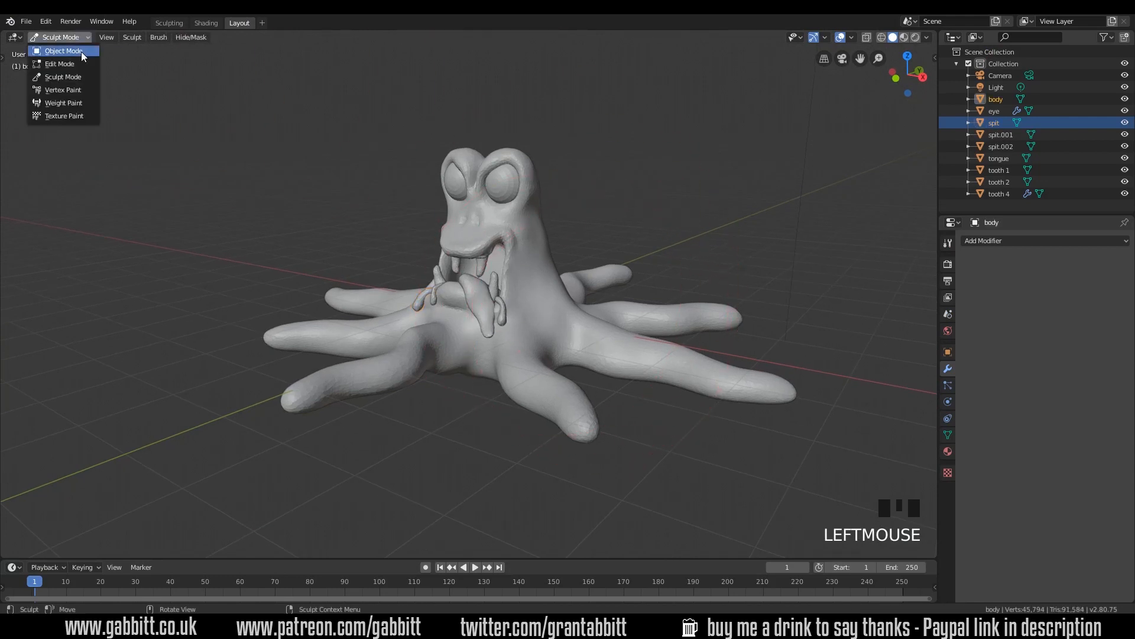
left_click(81, 51)
right_click(575, 329)
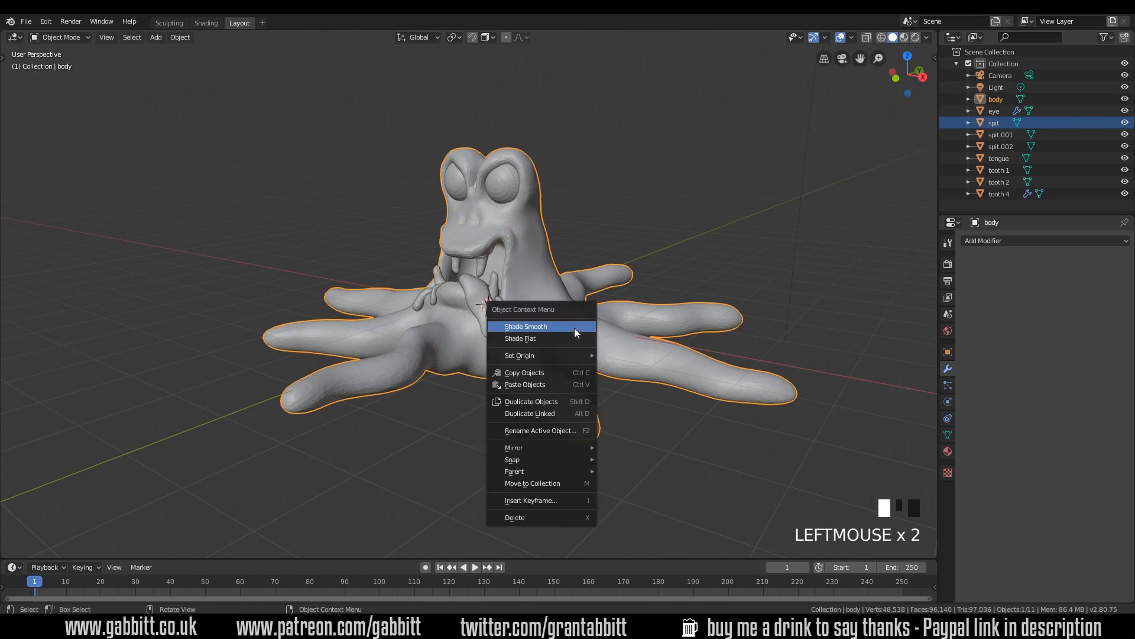
right_click(567, 326)
middle_click_drag(579, 329, 630, 416)
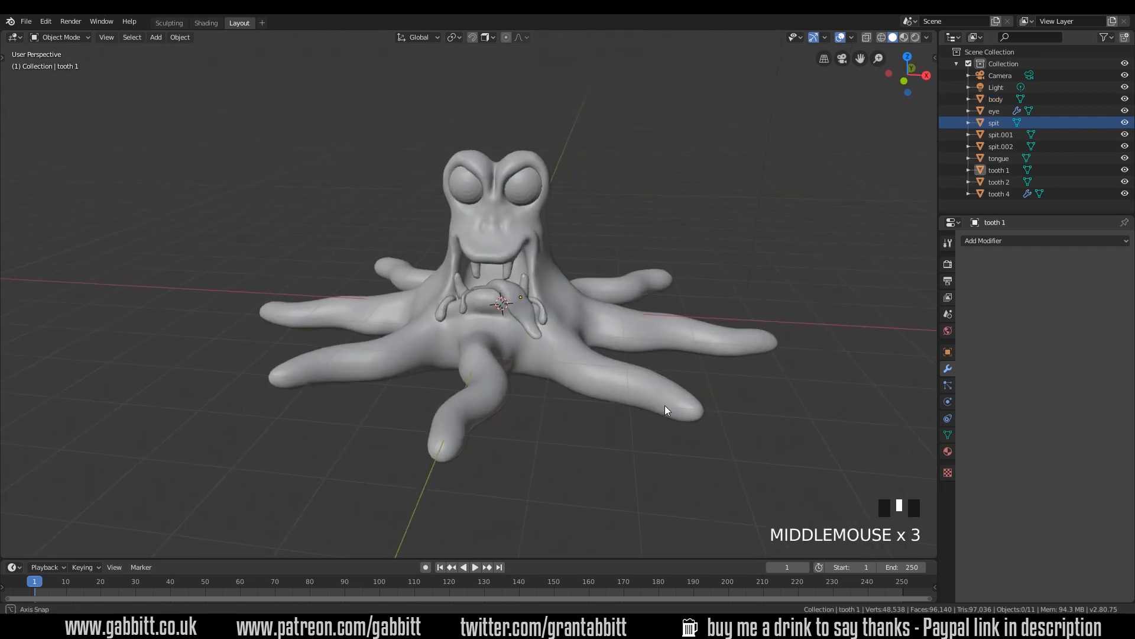
Step: Add a Decimate modifier to the body with a ratio of 0.2
middle_click_drag(665, 406, 655, 405)
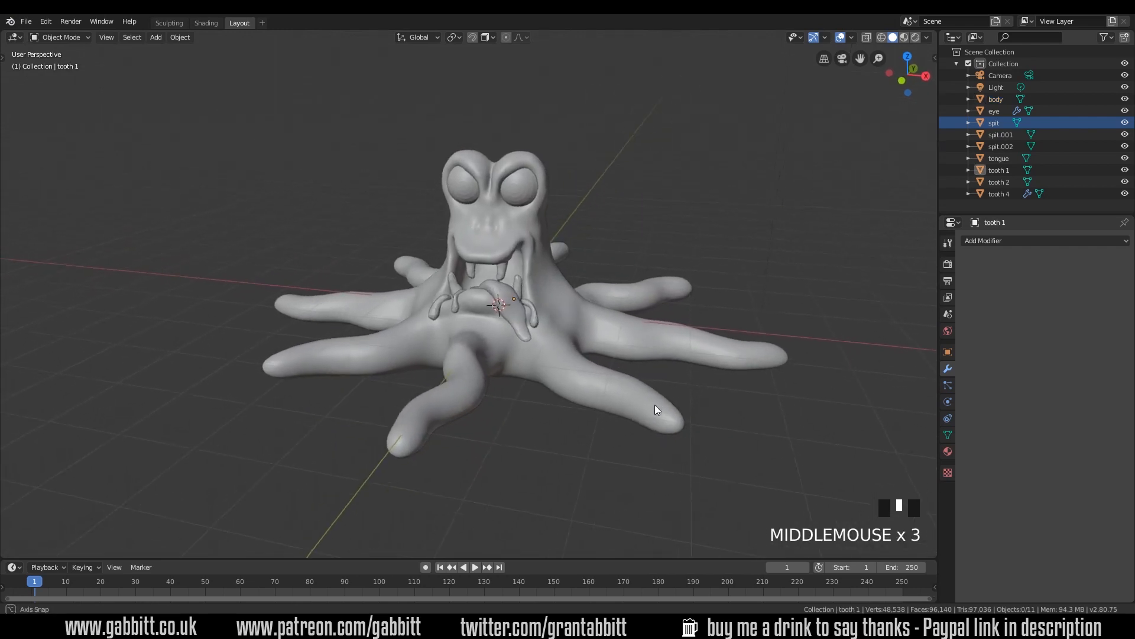
left_click(565, 301)
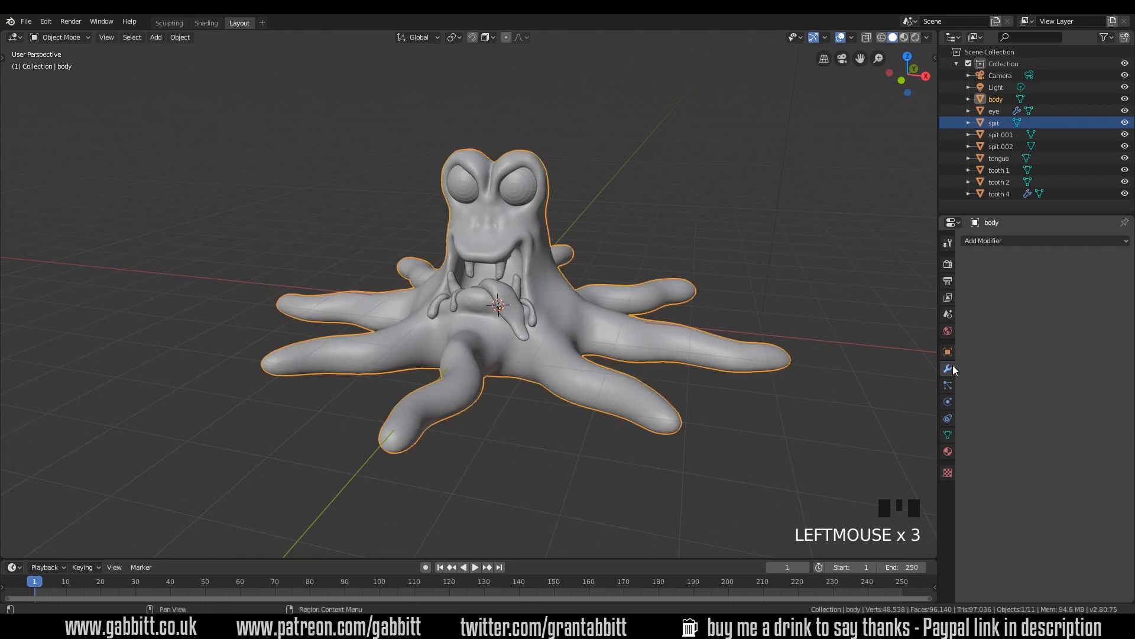
left_click(1016, 241)
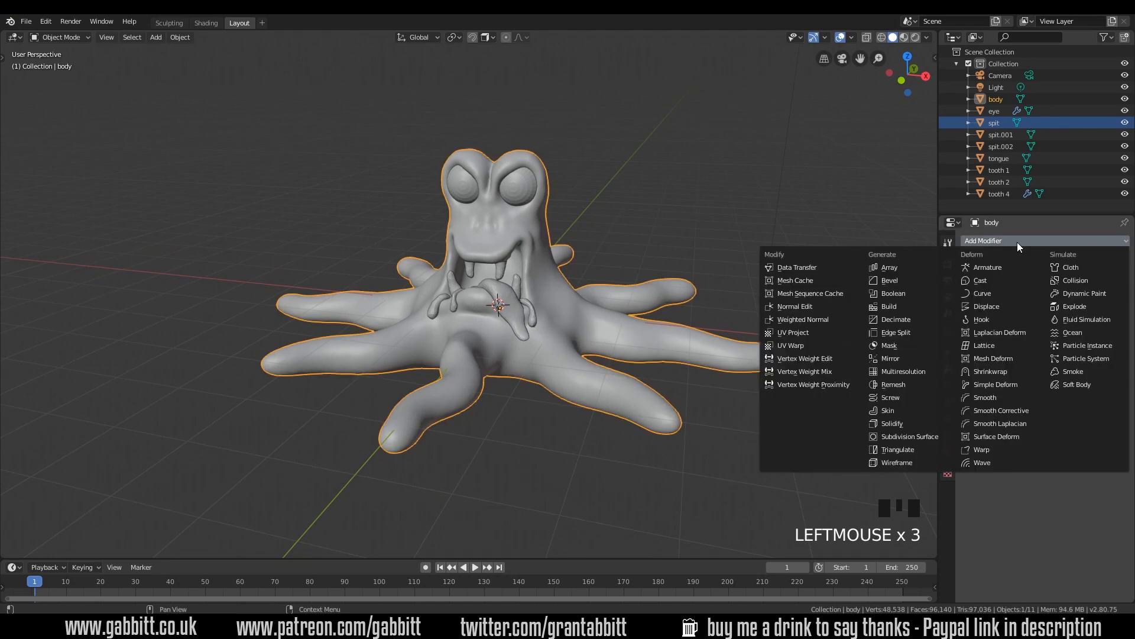
left_click(904, 322)
left_click(1053, 305)
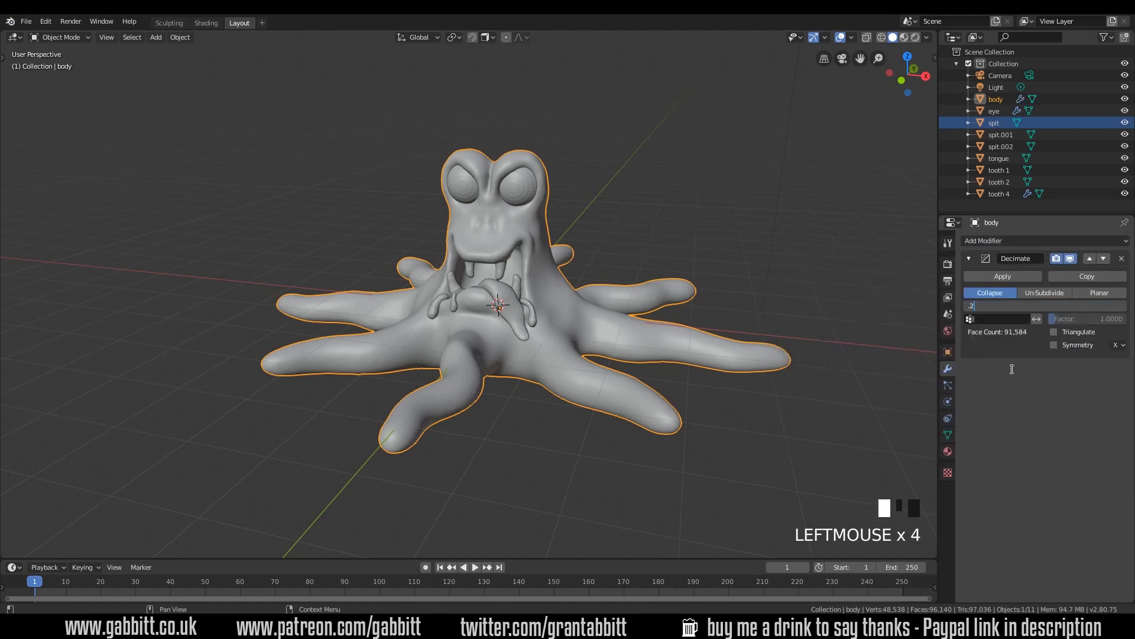
key("Return")
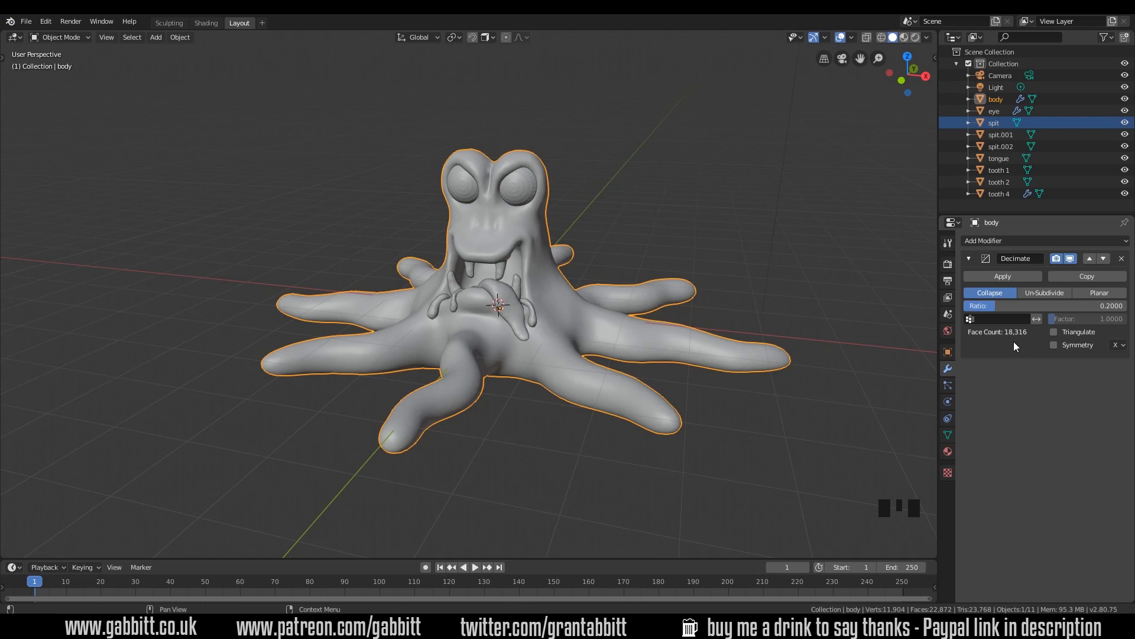
Step: Lower the body's Decimate ratio to 0.1 and inspect the monster from several angles
mouse_move(509, 382)
middle_mouse_down()
mouse_move(697, 375)
mouse_move(496, 370)
middle_mouse_up()
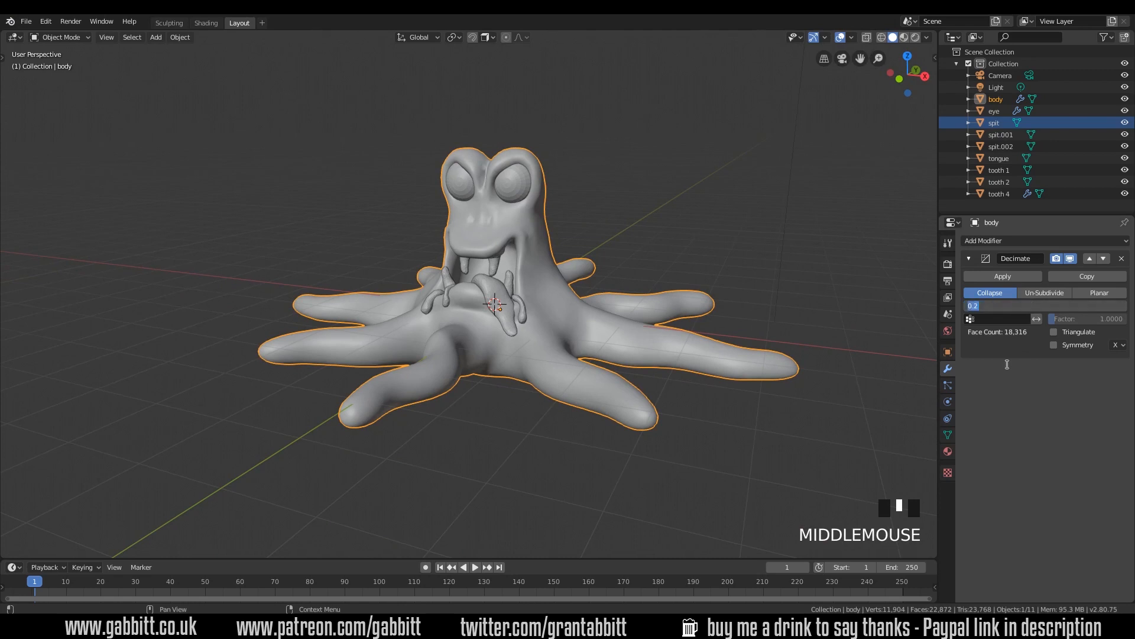
key("Return")
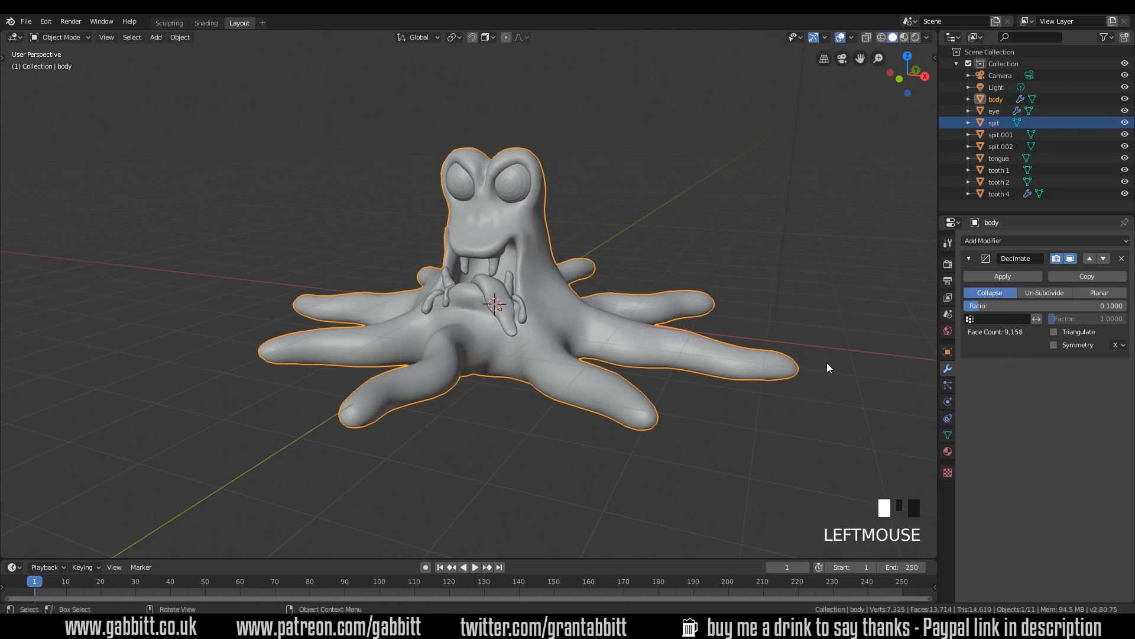
middle_click_drag(811, 363, 845, 361)
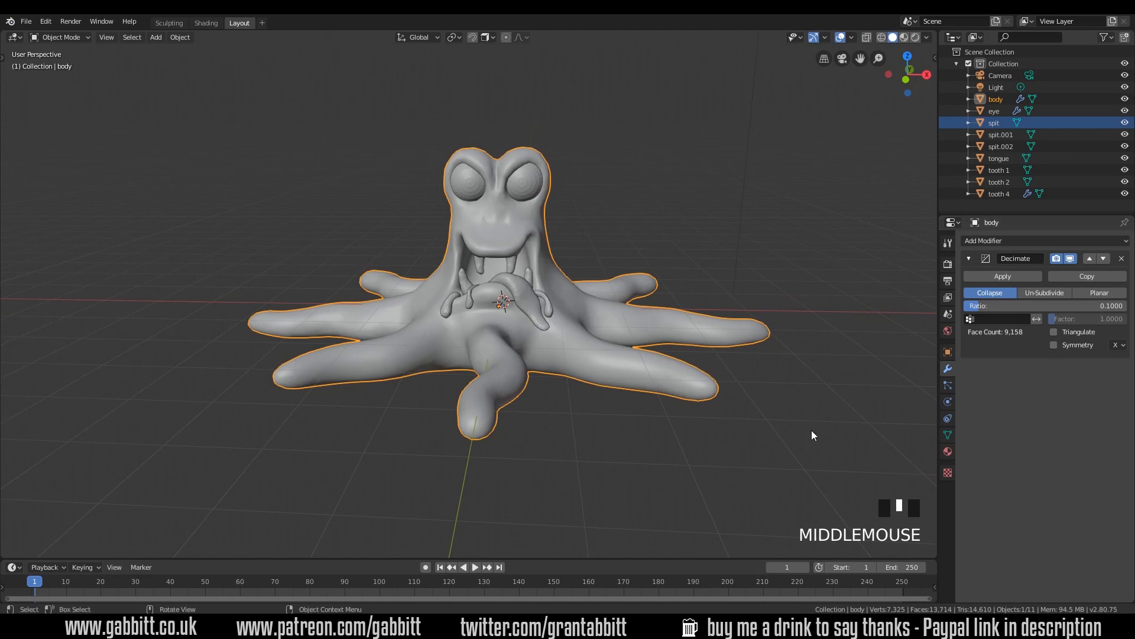
middle_click_drag(905, 360, 775, 375)
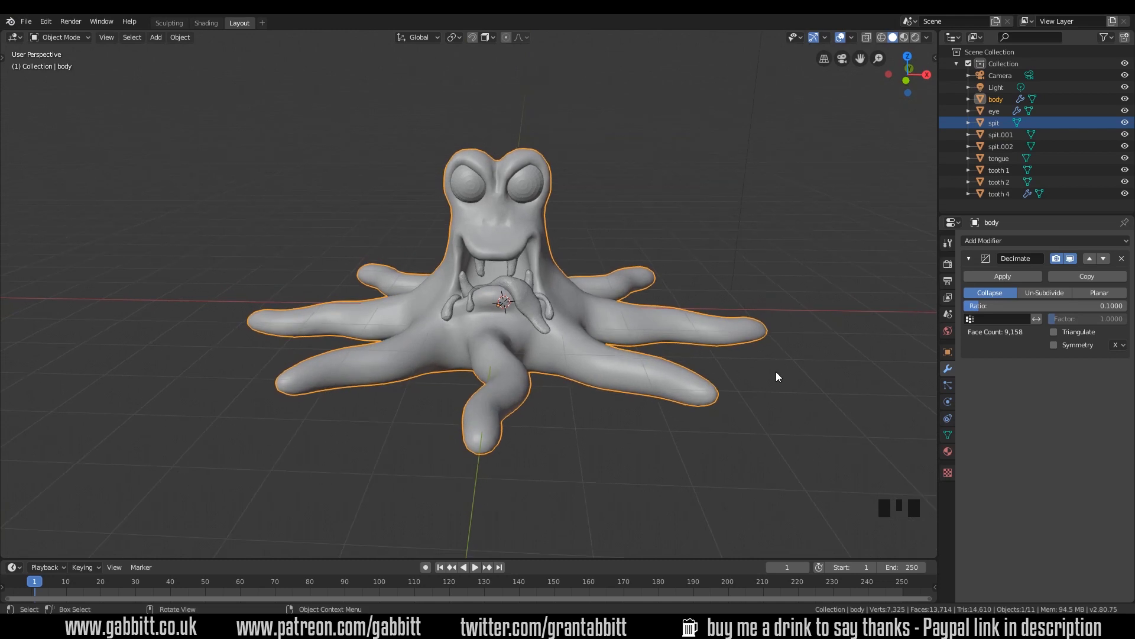
middle_click_drag(885, 393, 799, 405)
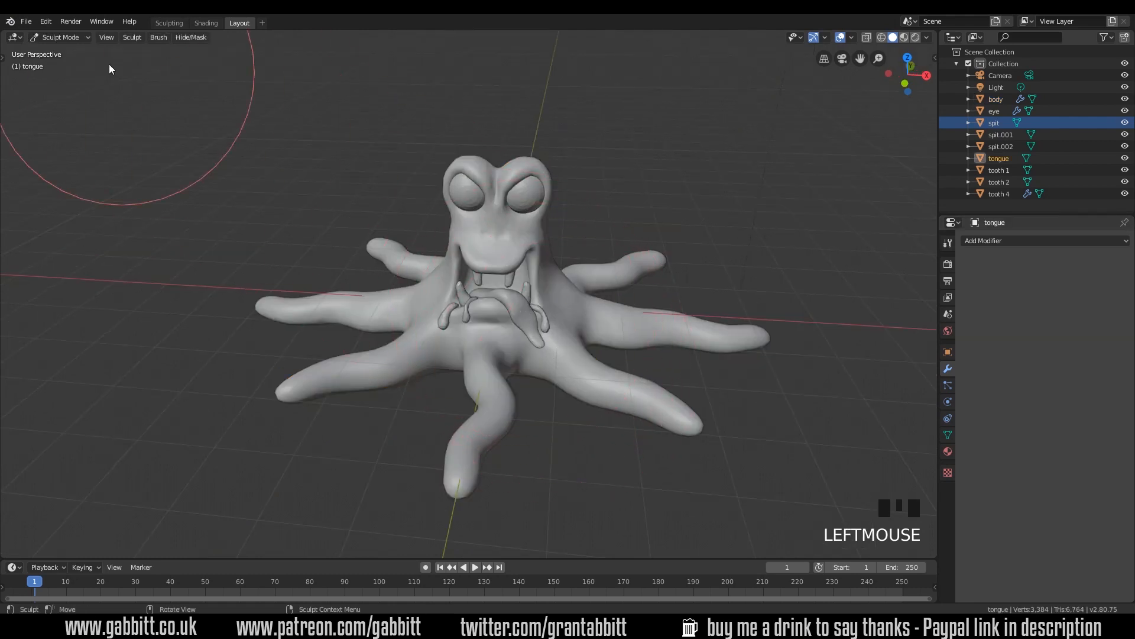
Step: Put the tongue into Object Mode and add a Decimate modifier with a ratio of 0.1
left_click(86, 39)
left_click(65, 52)
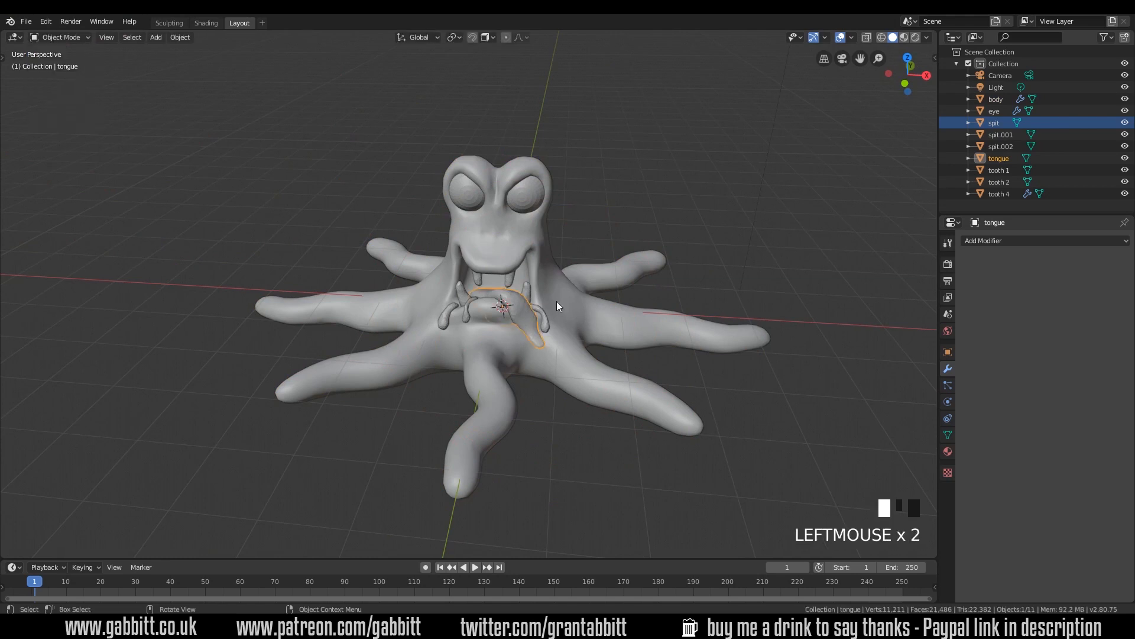
left_click_drag(1010, 249, 876, 317)
left_click(1052, 309)
type(".1")
key("Return")
Step: Apply the tongue's Decimate modifier and shade the tongue smooth
middle_click_drag(638, 376, 647, 338)
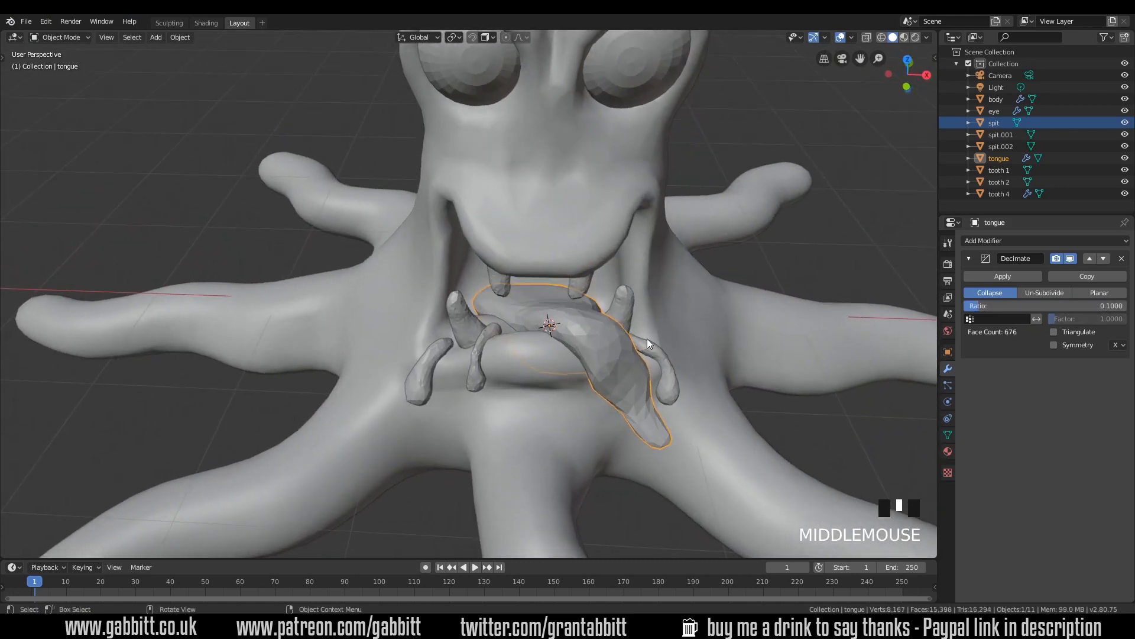
left_click(1012, 276)
right_click(609, 350)
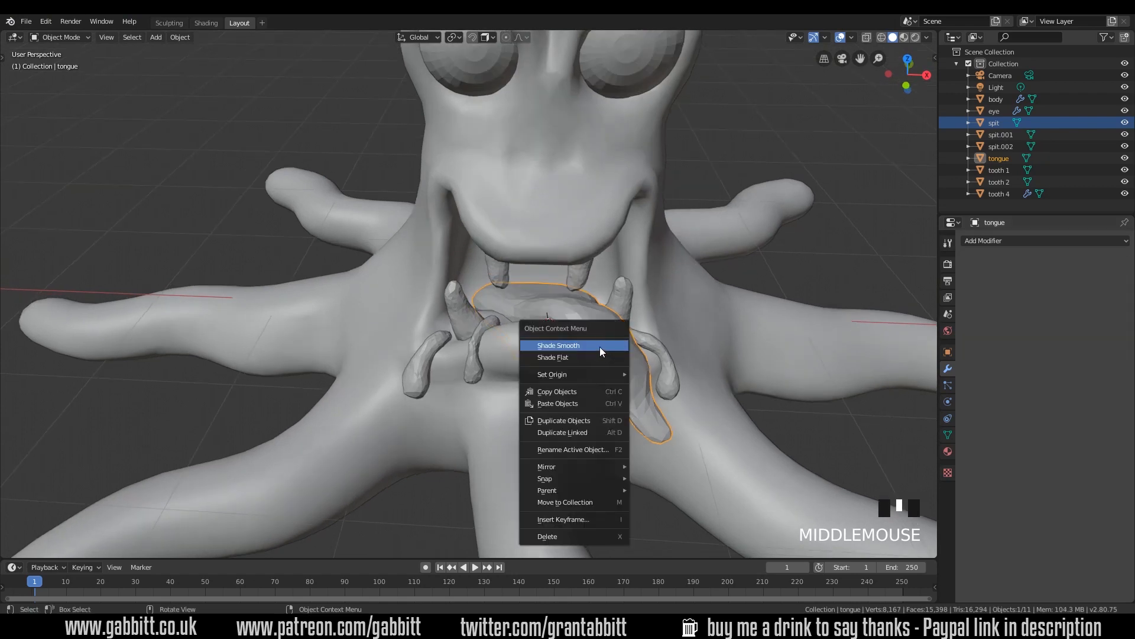
left_click(600, 347)
middle_click_drag(683, 367, 587, 363)
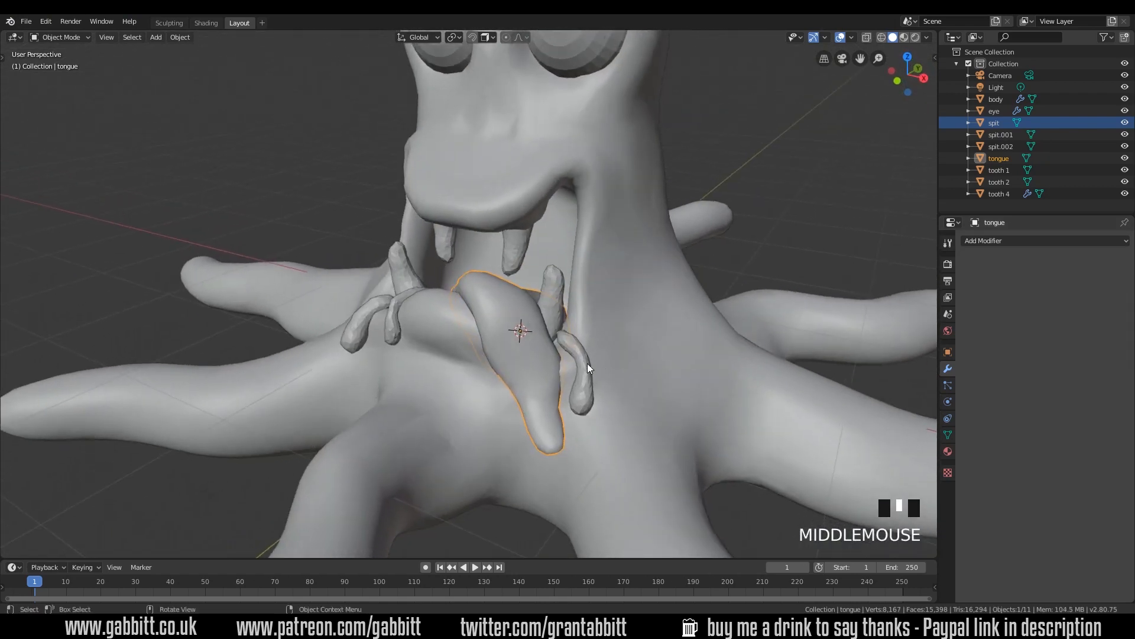
Step: Put spit.002 into Object Mode and add a Decimate modifier with a ratio of 0.2
left_click(587, 364)
left_click(73, 37)
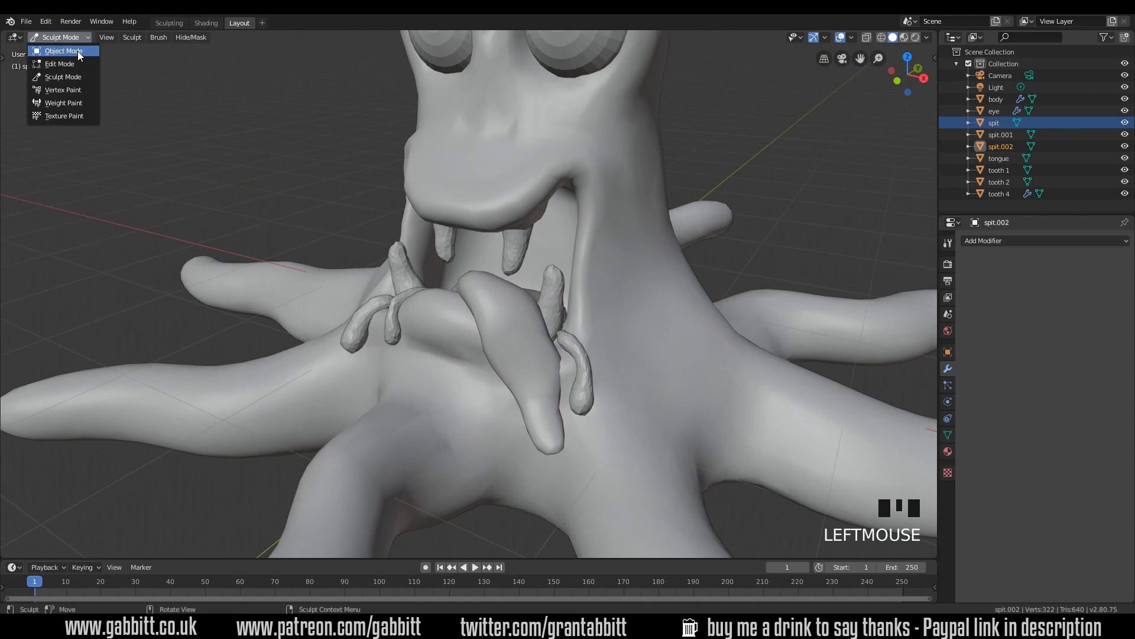
left_click(78, 52)
middle_click_drag(679, 400, 888, 332)
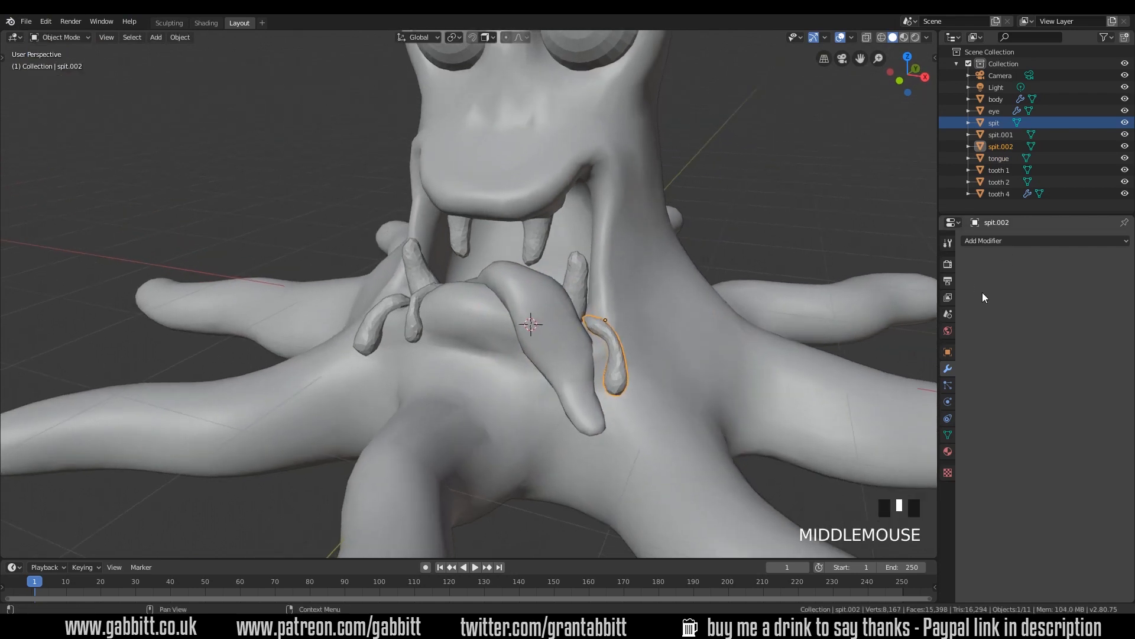
left_click(1005, 241)
left_click(910, 319)
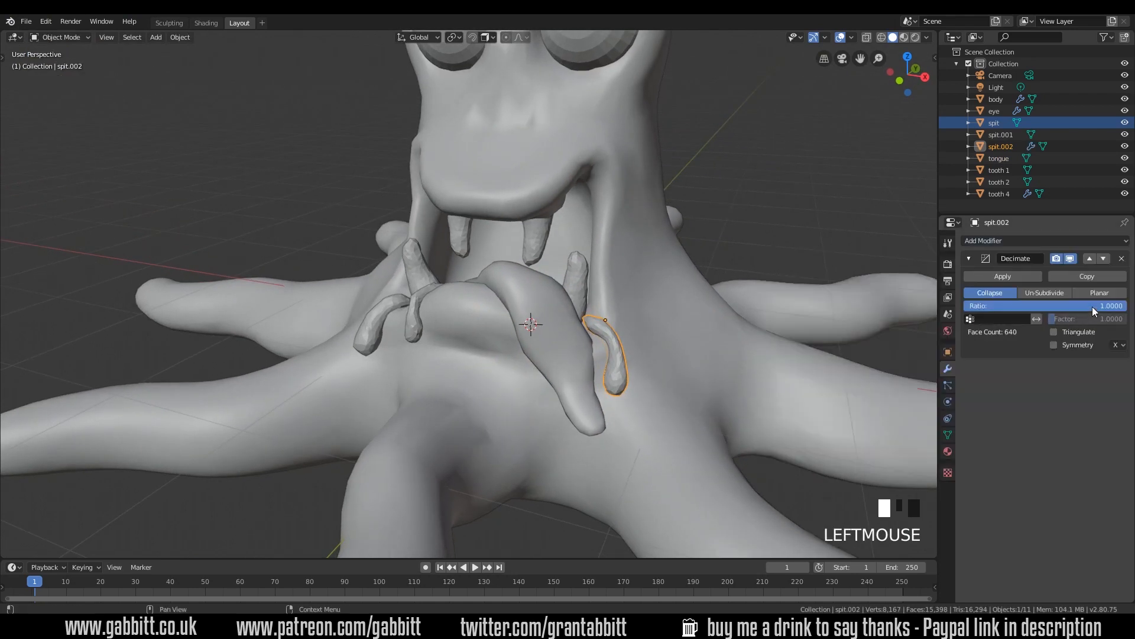
left_click(1041, 306)
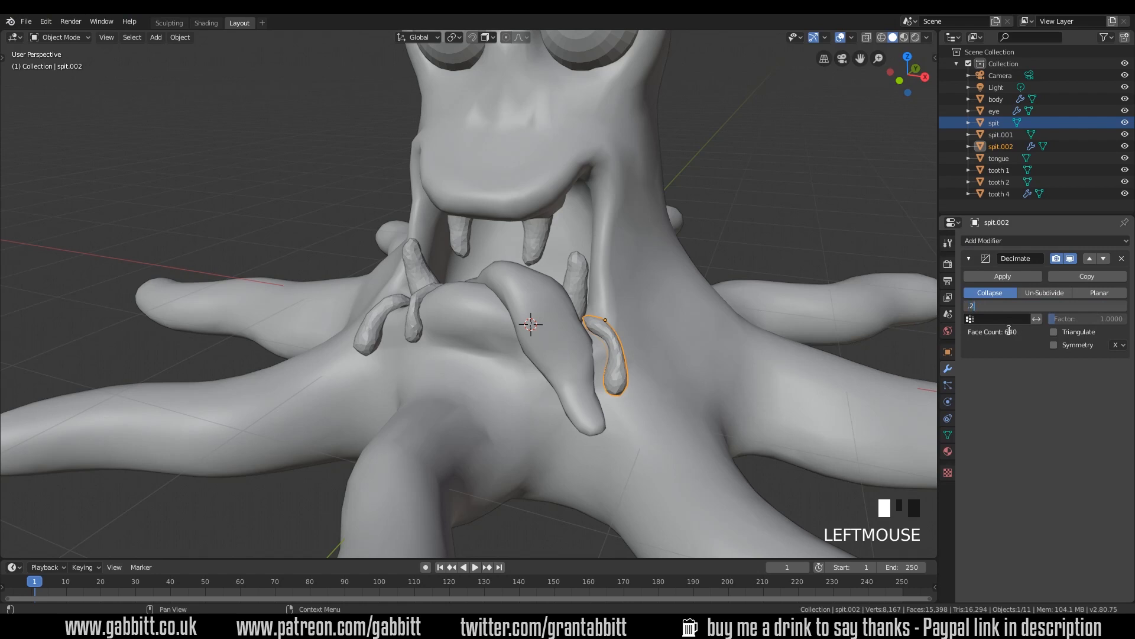
left_click(1009, 333)
Step: Adjust the Decimate ratio on spit.002, apply the modifier and shade the drip smooth
middle_click_drag(769, 354, 689, 367)
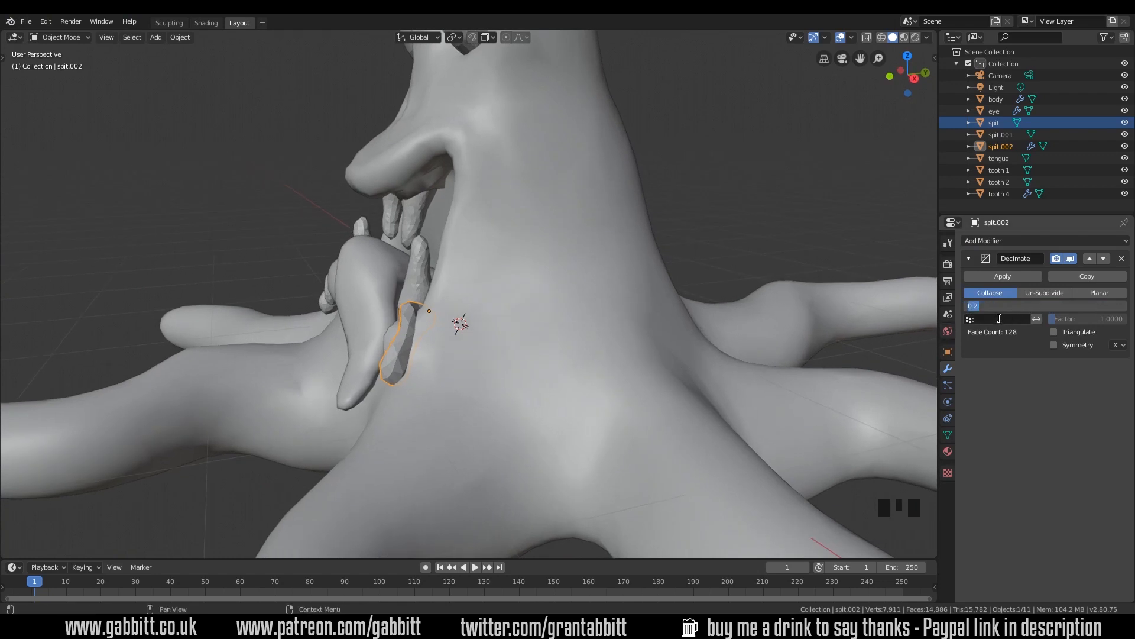
middle_click_drag(887, 366, 804, 374)
left_click(1017, 276)
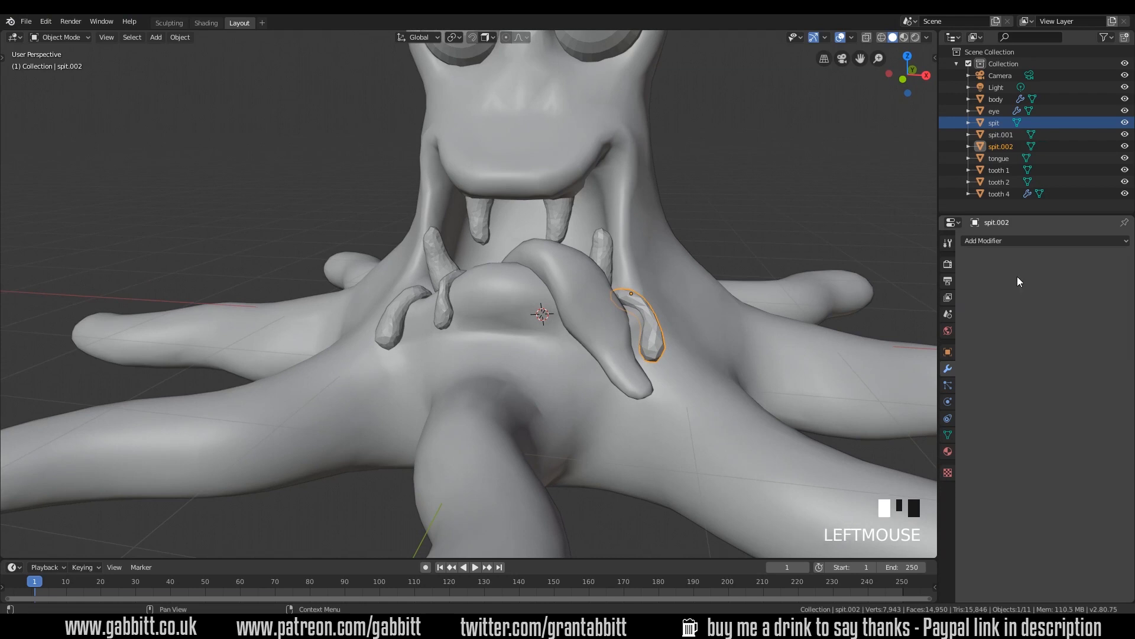
right_click(653, 328)
left_click(644, 327)
middle_click_drag(722, 328, 669, 341)
Step: Select tooth 2 and add a Decimate modifier with a ratio of 0.1
left_click(484, 295)
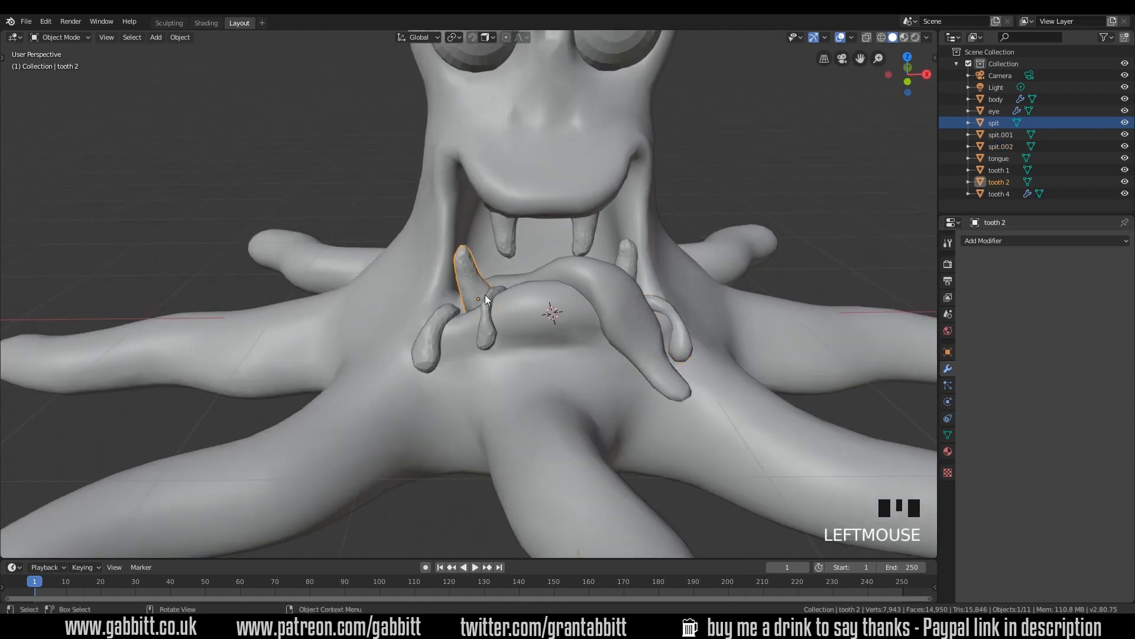
left_click(989, 240)
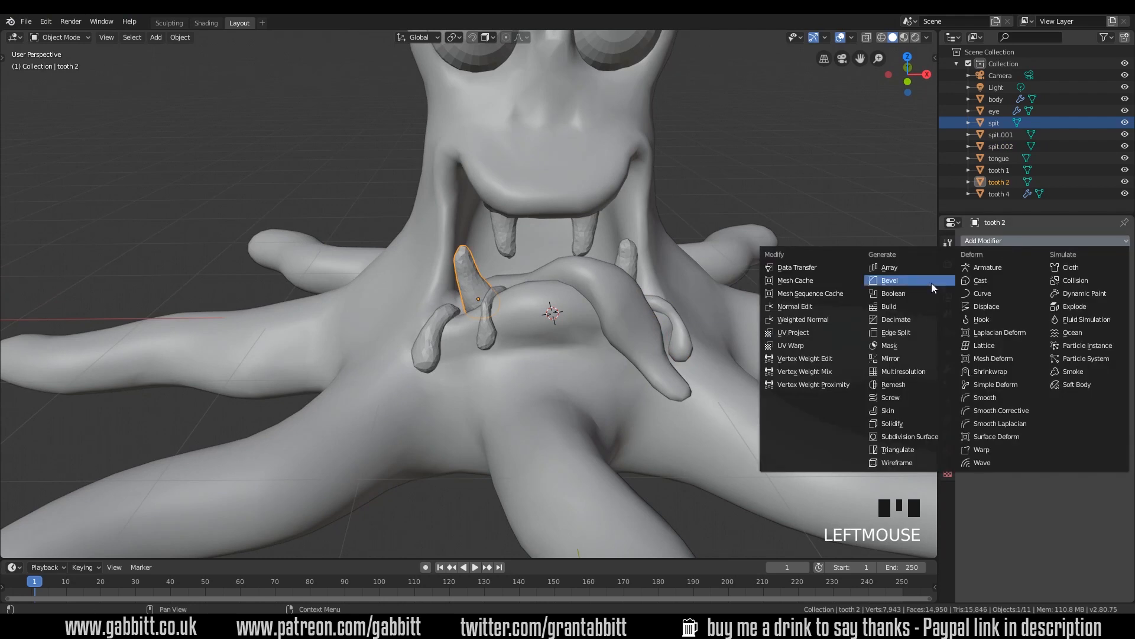
left_click(922, 320)
left_click(1032, 307)
type("0.1")
key("Return")
Step: Raise tooth 2's Decimate ratio to 0.2 and check its mesh in Edit Mode
left_click(1032, 307)
type("0.2")
key("Return")
left_click(1003, 277)
key("Tab")
key("Tab")
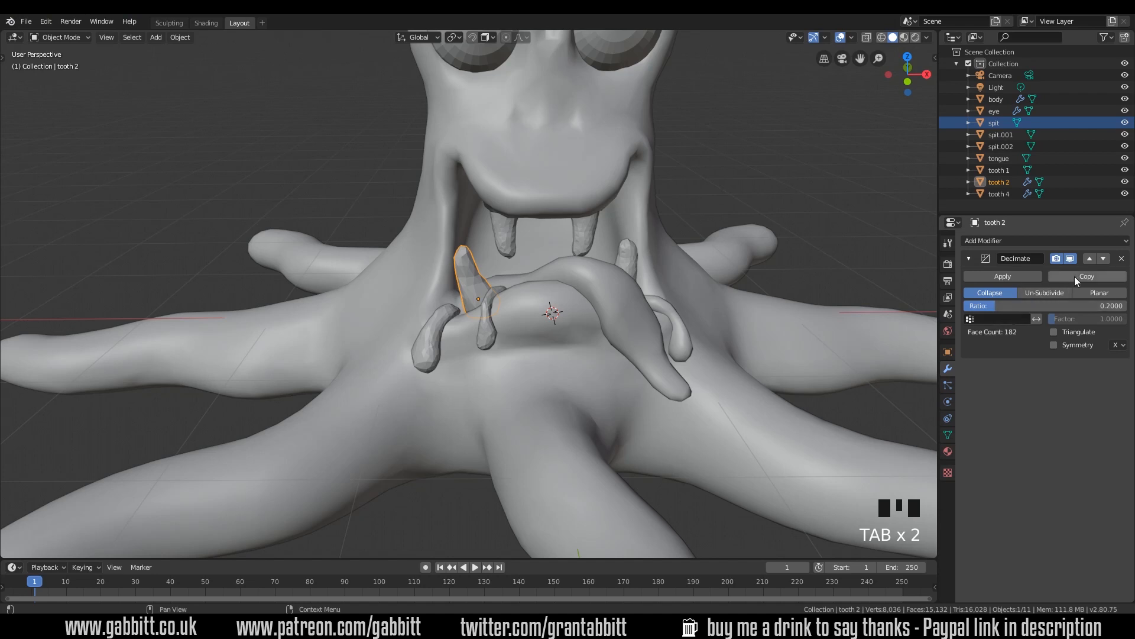
Step: Make tooth 2's mesh data single-user and apply its Decimate modifier
left_click(948, 435)
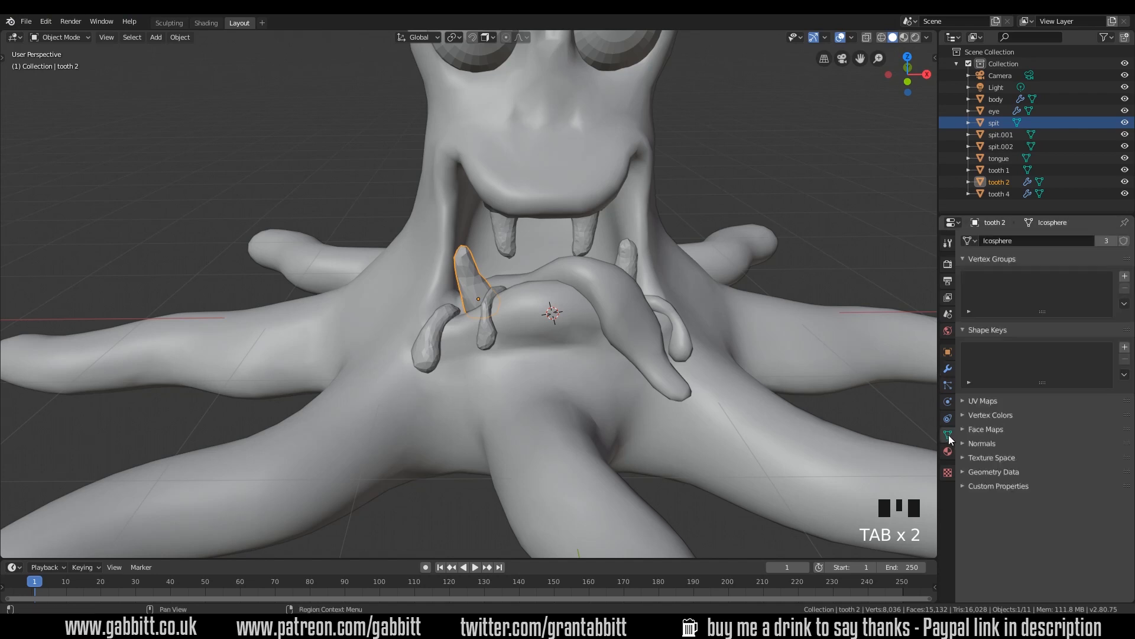
left_click(1105, 242)
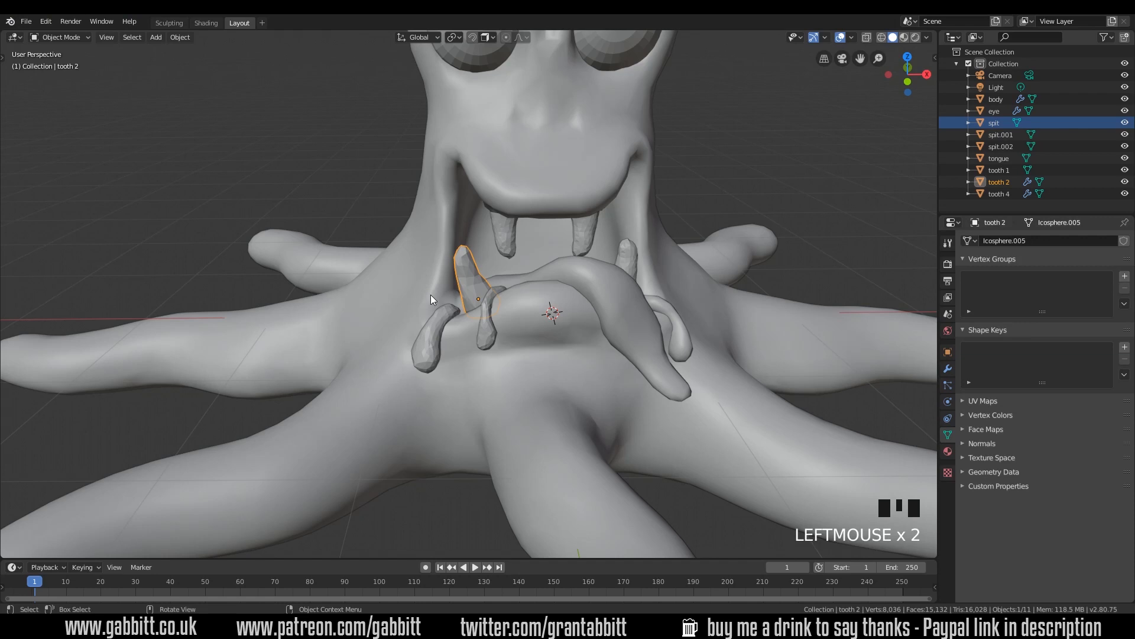
left_click(948, 368)
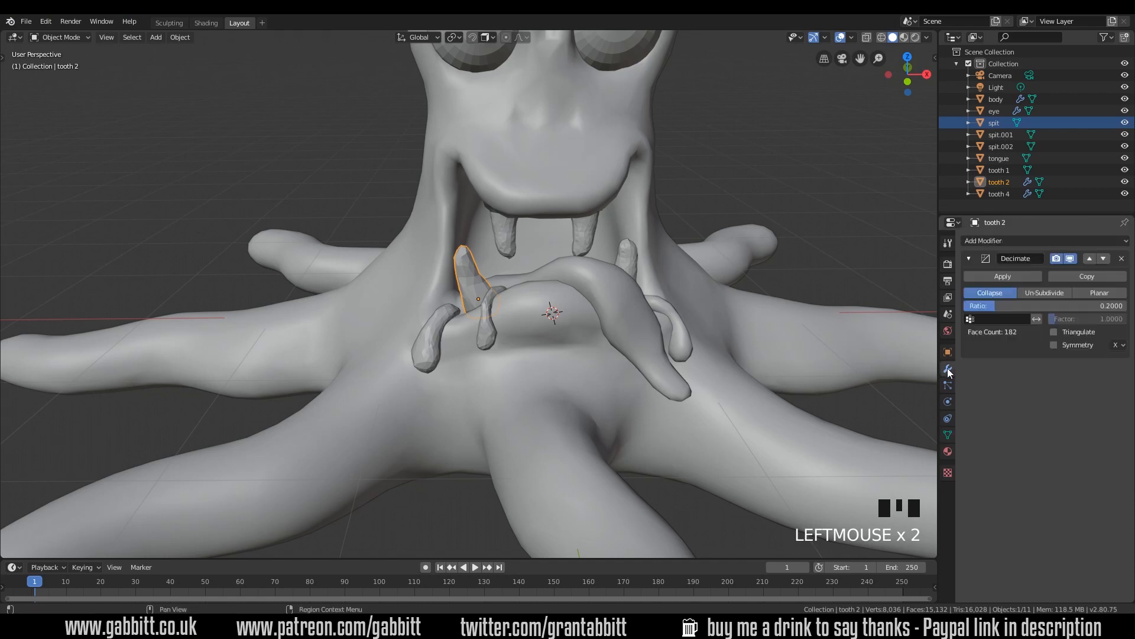
left_click(1011, 278)
Step: Select tooth 1 and add a Decimate modifier with a ratio of 0.2
left_click(630, 254)
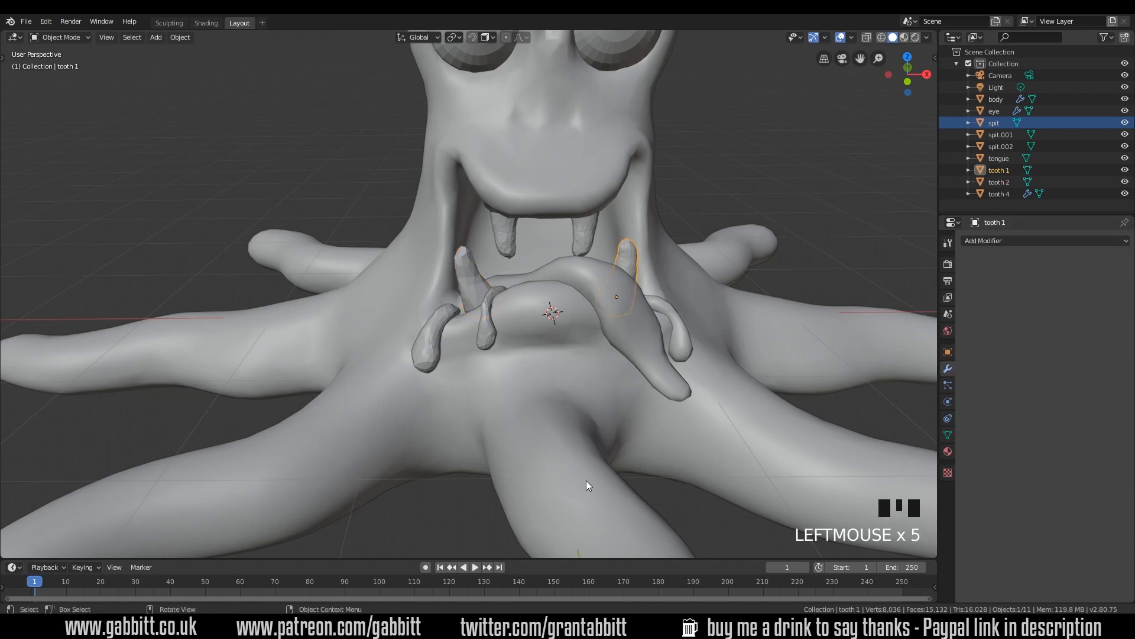
left_click(1022, 241)
left_click(892, 323)
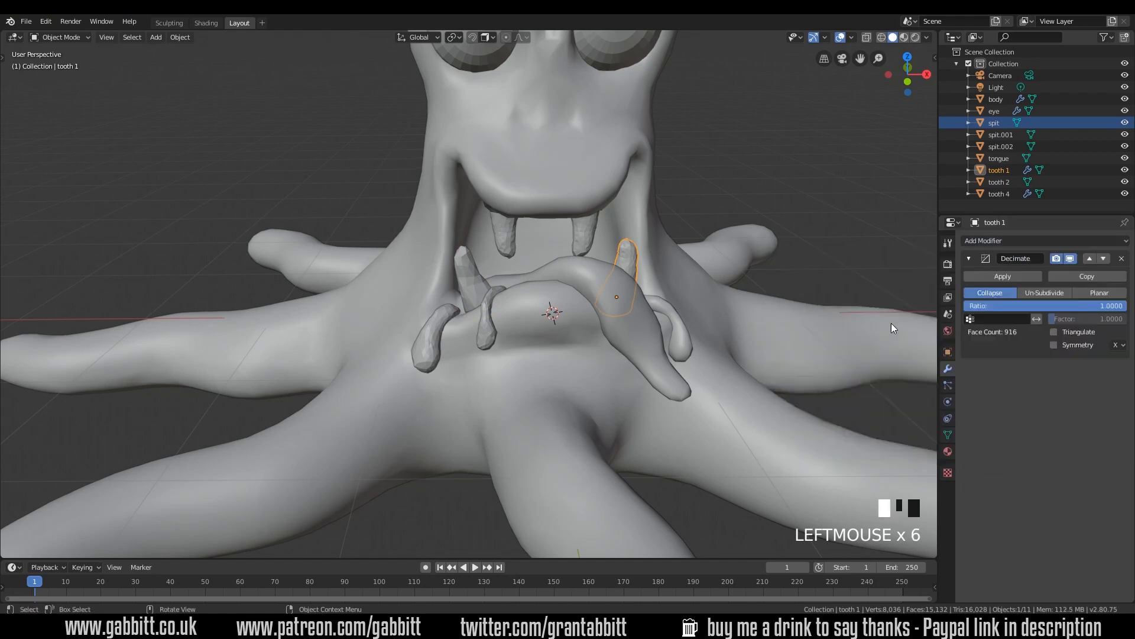
left_click_drag(1006, 306, 997, 315)
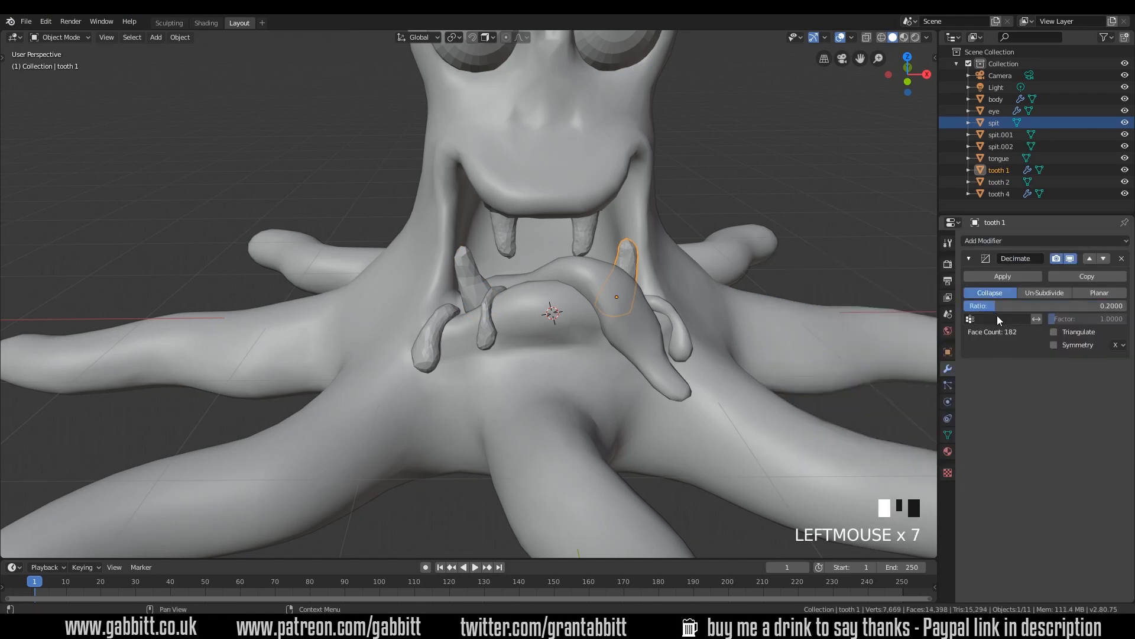
Step: Make tooth 1's mesh data single-user and apply its Decimate modifier
left_click(1023, 279)
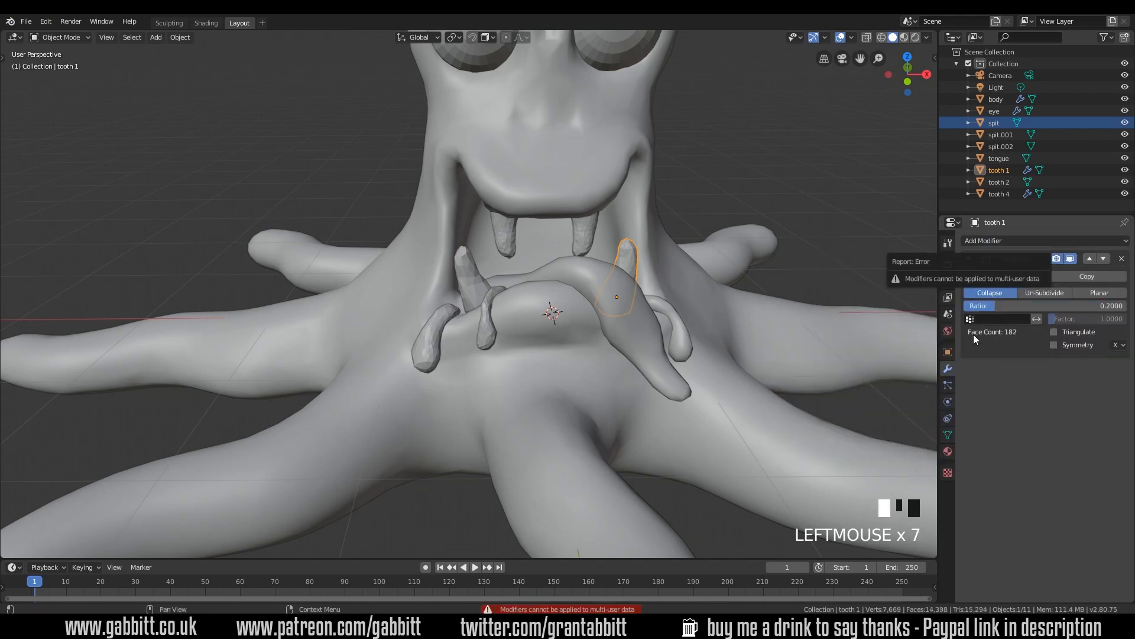
left_click(948, 435)
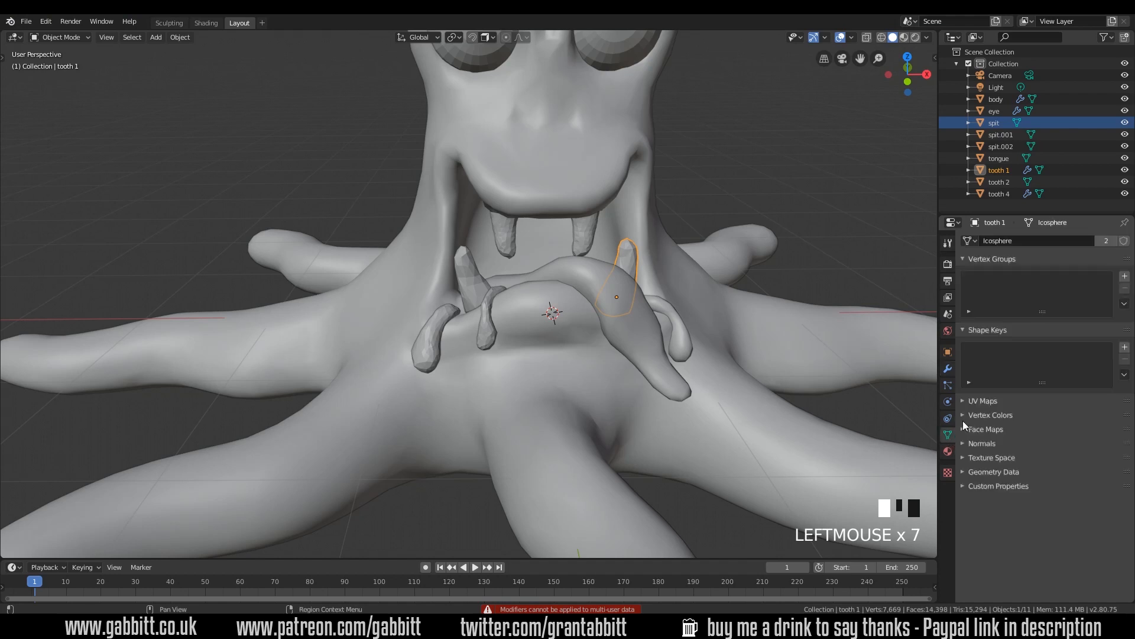
left_click(1106, 242)
left_click(947, 368)
left_click(1020, 277)
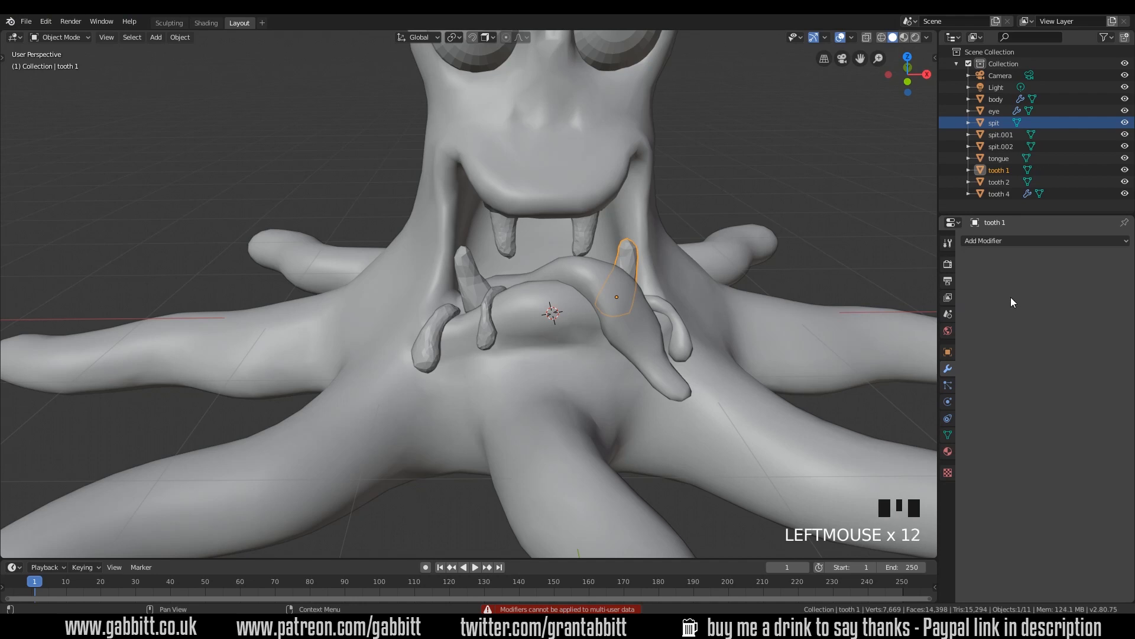
Step: Select the mirrored upper teeth, tooth 4, and add a Decimate modifier with a ratio of 0.1
left_click(582, 233)
left_click(1044, 241)
scroll(1041, 473, "down", 1)
left_click(1034, 547)
type("0.1")
key("Return")
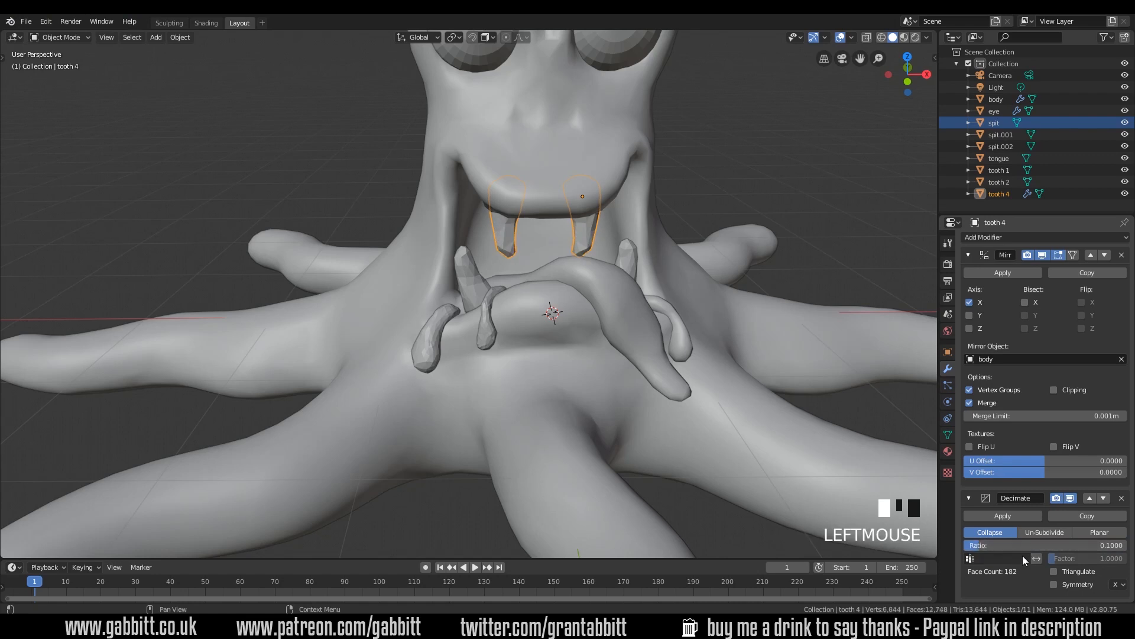
Step: Set tooth 4's Decimate ratio to 0.2, then apply both its Decimate and Mirror modifiers
left_click_drag(999, 544, 1003, 553)
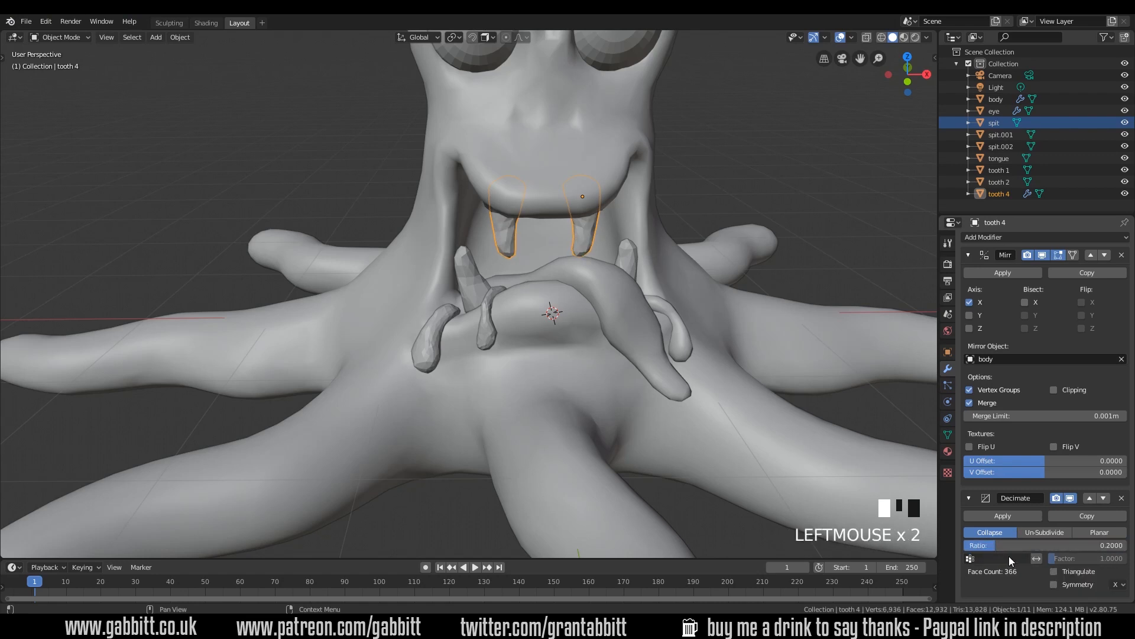
left_click(1018, 516)
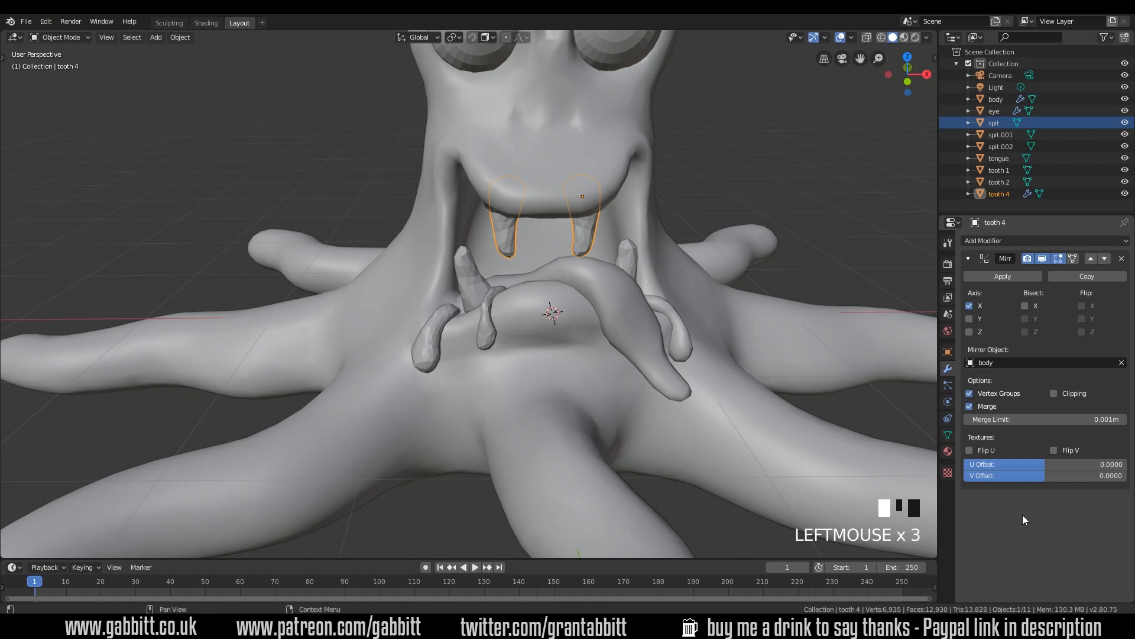
left_click(1002, 276)
Step: Select the monster's body and apply its remaining modifier
middle_click_drag(761, 300, 606, 217)
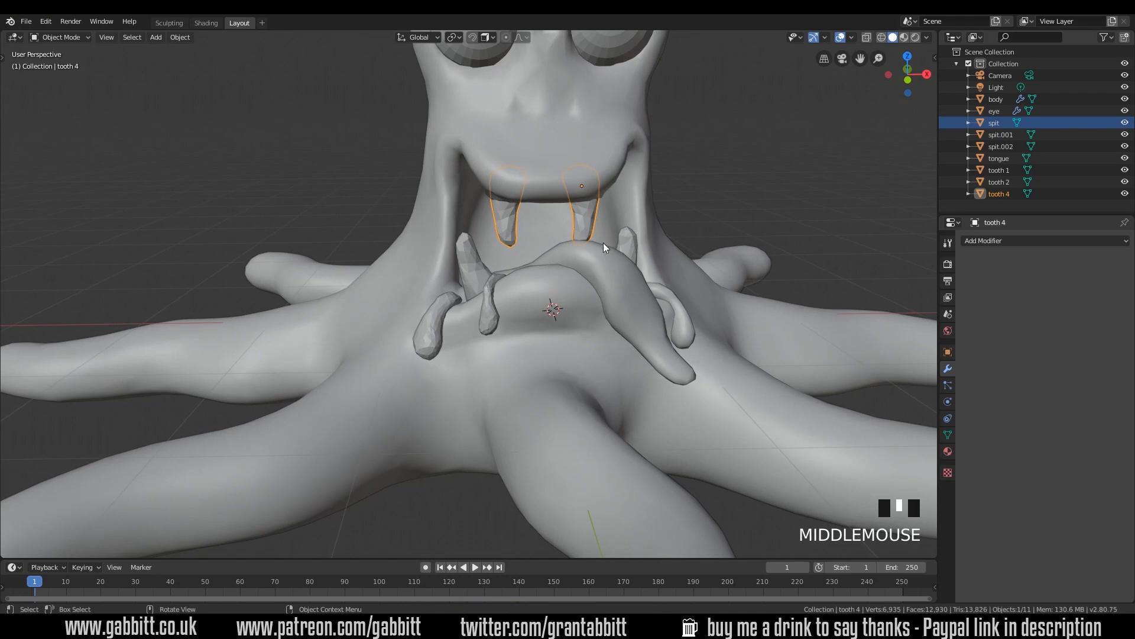
middle_click_drag(650, 410, 662, 331)
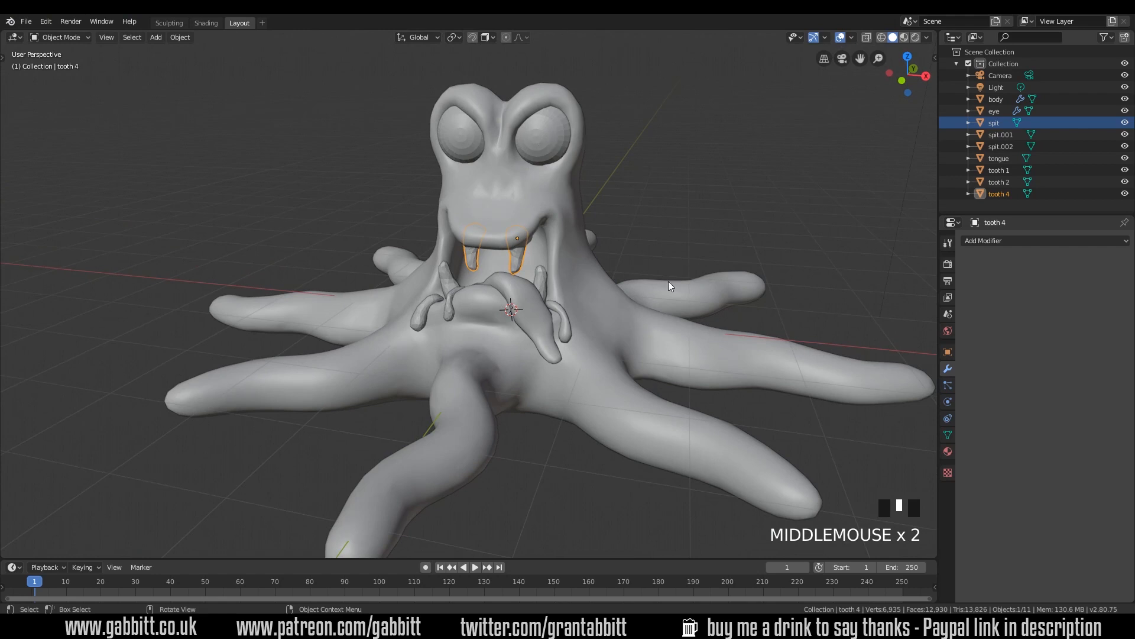
middle_click_drag(625, 406, 703, 392)
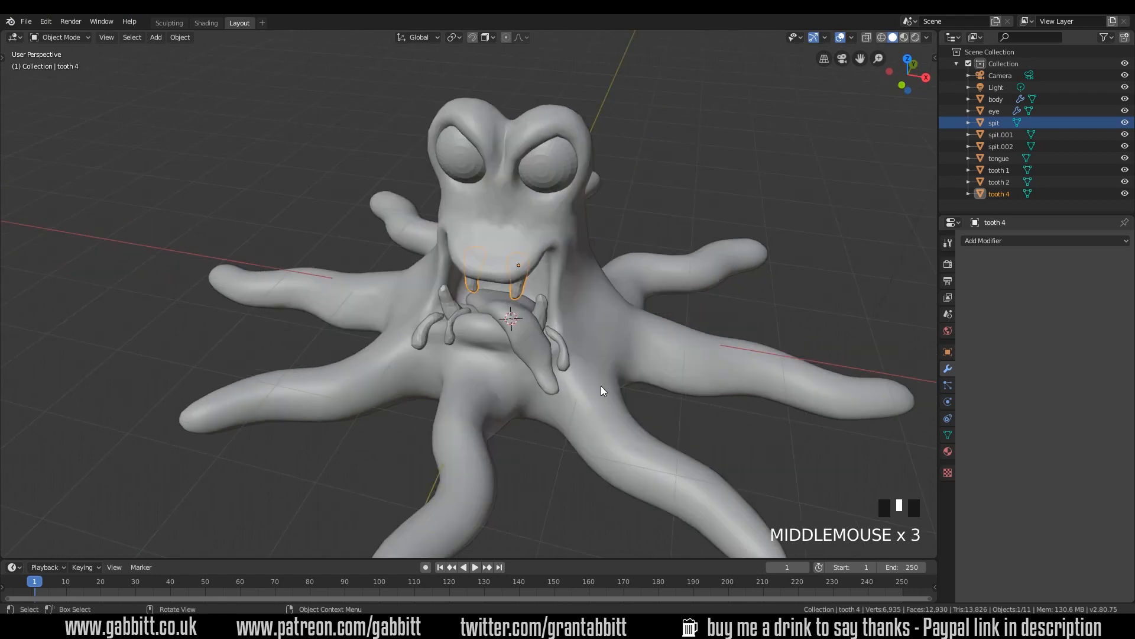
middle_click_drag(608, 381, 699, 449)
middle_click_drag(712, 486, 694, 481)
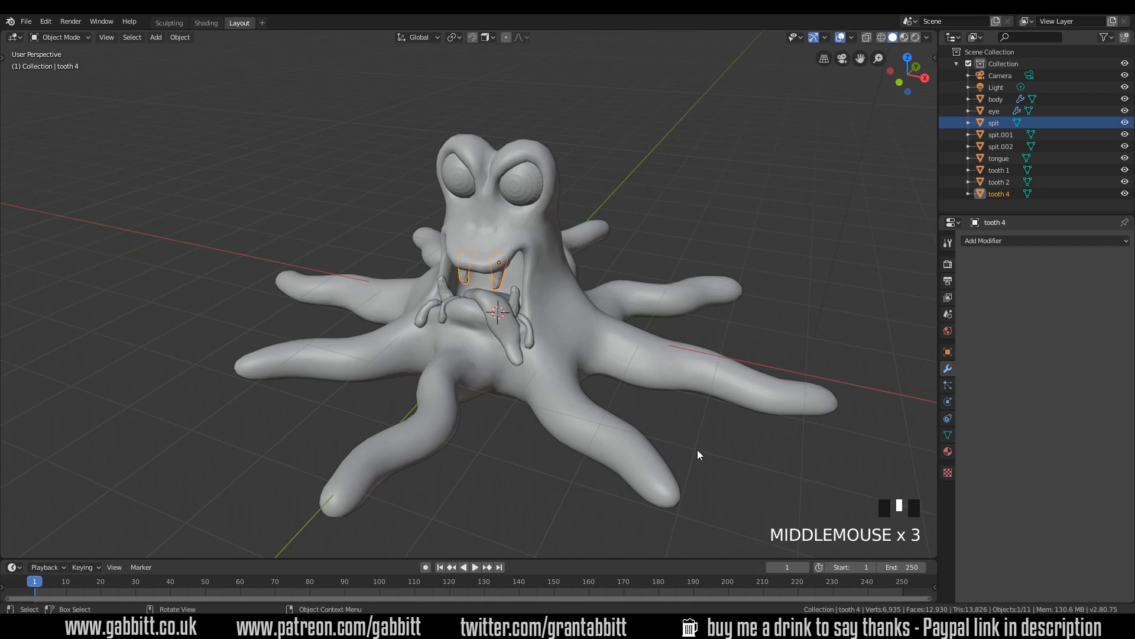
double_click(431, 438)
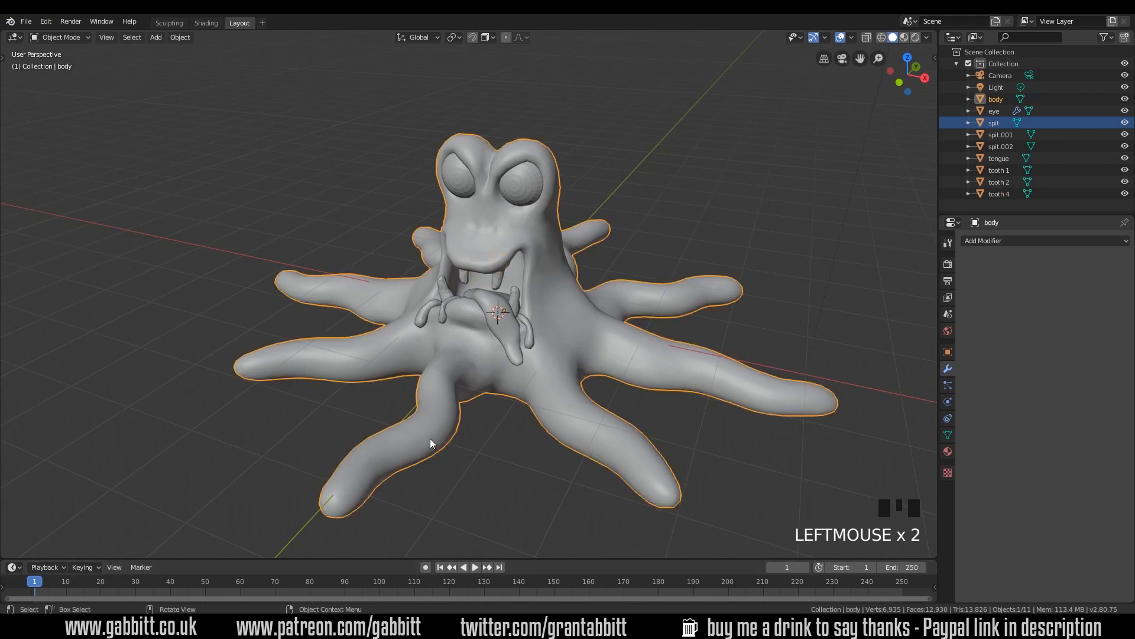
Step: Open the body in the Sculpting workspace and turn off Dyntopo
left_click(178, 22)
mouse_move(672, 363)
middle_mouse_down()
mouse_move(640, 358)
mouse_move(684, 355)
mouse_move(750, 388)
middle_mouse_up()
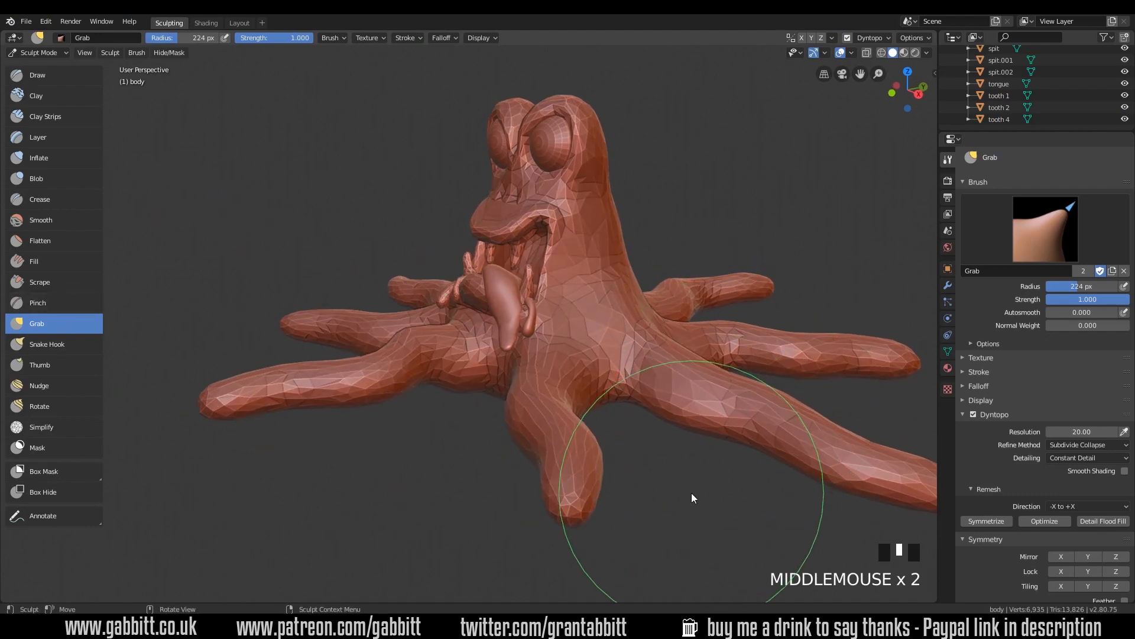
left_click(974, 414)
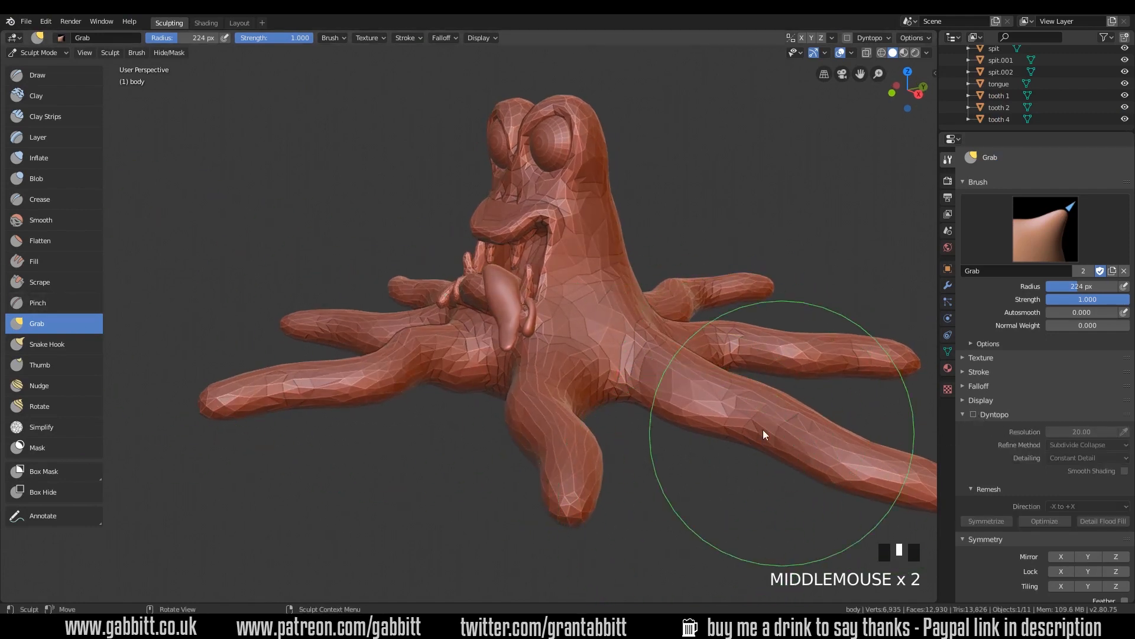
Step: Reshape the front and side tentacles with short Grab strokes at a 224 px brush radius
middle_click_drag(762, 430, 764, 395)
left_click_drag(746, 379, 743, 350)
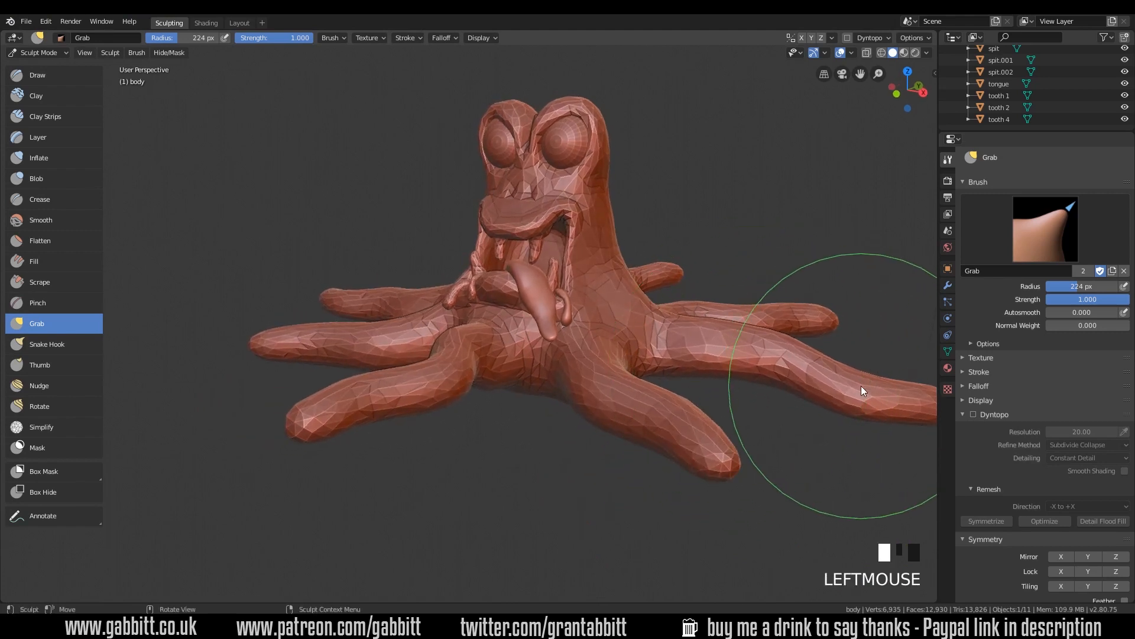
left_click_drag(877, 402, 875, 395)
middle_click_drag(674, 397, 687, 386)
left_click_drag(687, 386, 660, 353)
middle_click_drag(660, 353, 620, 389)
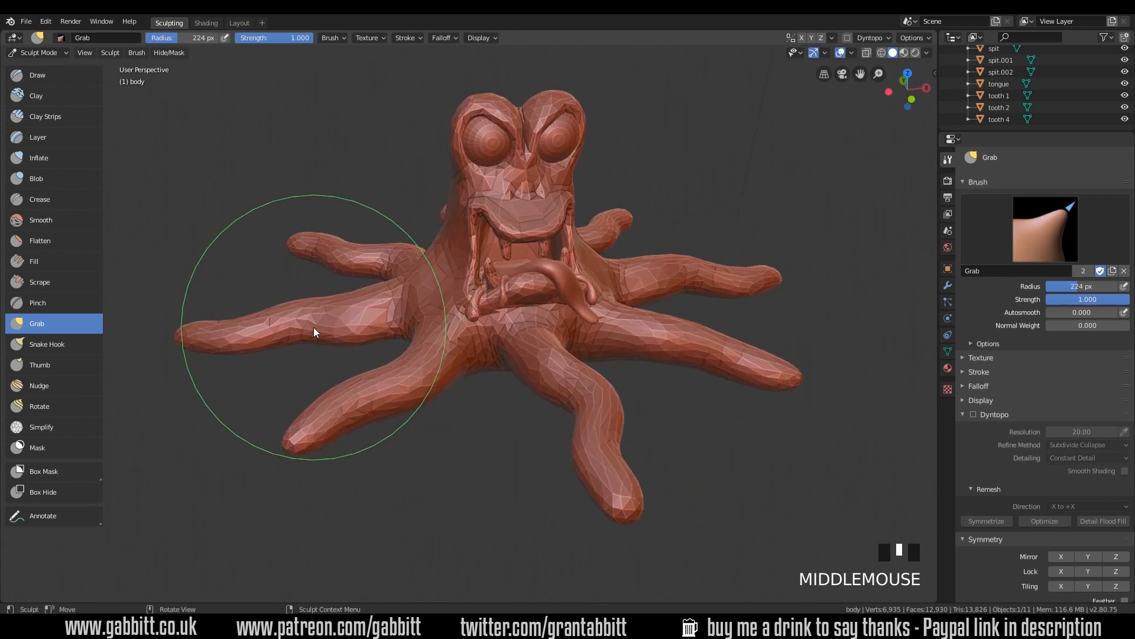
left_click_drag(313, 327, 308, 317)
Step: Continue around the body and adjust the remaining tentacles' bends with the Grab brush
mouse_move(458, 285)
middle_mouse_down()
mouse_move(623, 275)
mouse_move(612, 285)
mouse_move(478, 245)
mouse_move(658, 340)
mouse_move(633, 346)
middle_mouse_up()
scroll(623, 276, "up", 3)
left_click_drag(633, 345, 621, 344)
middle_click_drag(642, 354, 739, 367)
middle_click_drag(597, 373, 698, 372)
left_click_drag(427, 277, 430, 279)
middle_click_drag(433, 282, 408, 343)
left_click_drag(370, 394, 373, 383)
middle_click_drag(473, 414, 724, 404)
middle_click_drag(656, 337, 627, 367, "ctrl")
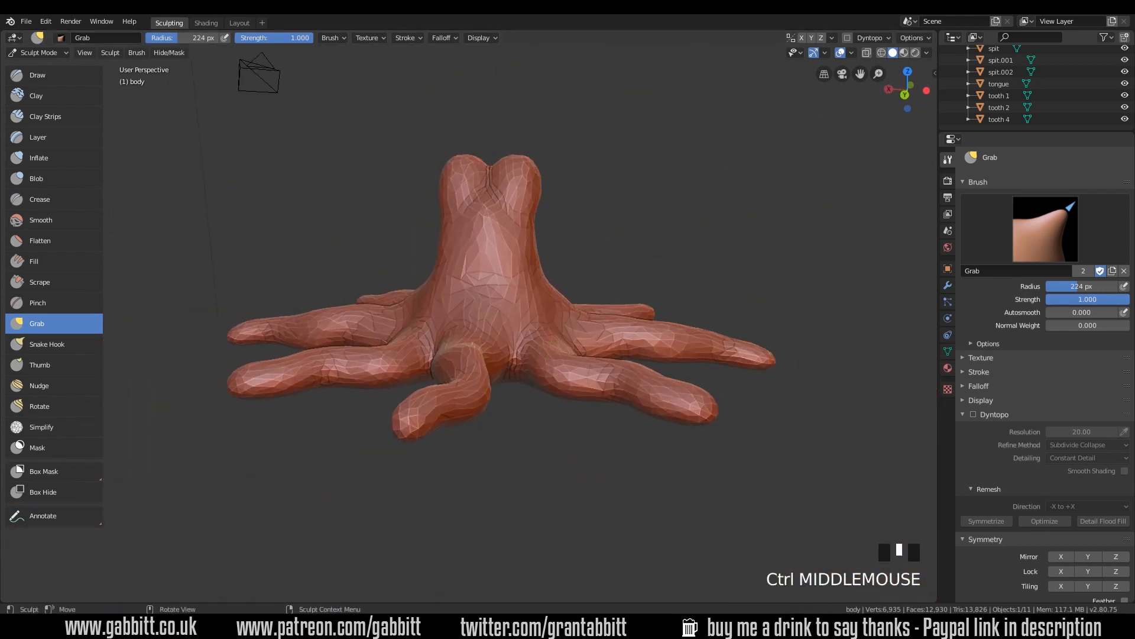
Step: Return to the Layout workspace and add a plane mesh to the scene
left_click(239, 23)
middle_click_drag(577, 289, 605, 299)
key("shift+a")
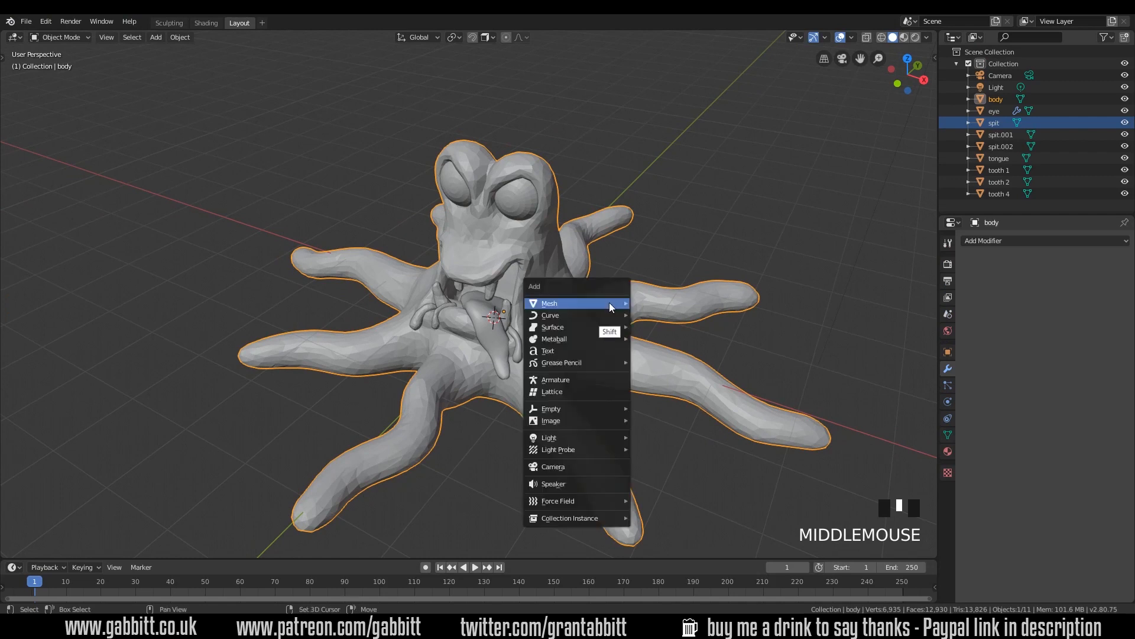
mouse_move(621, 304)
left_click(658, 303)
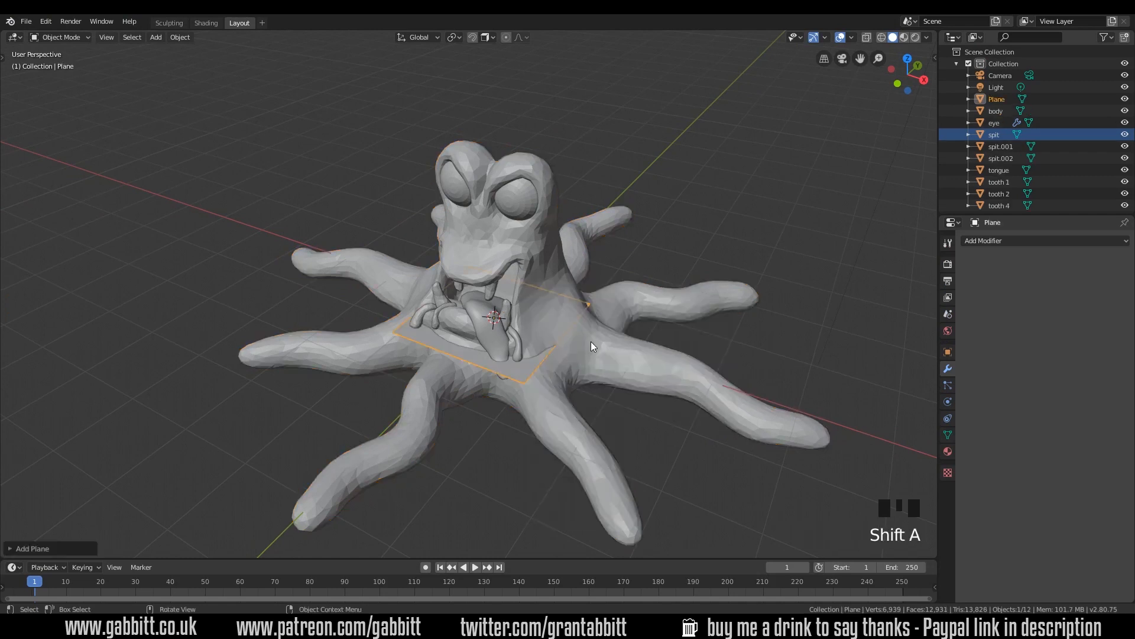
Step: Scale the plane up into a large ground surface extending well beyond the monster
key("s")
left_click(753, 306)
middle_click_drag(753, 307, 734, 295, "ctrl")
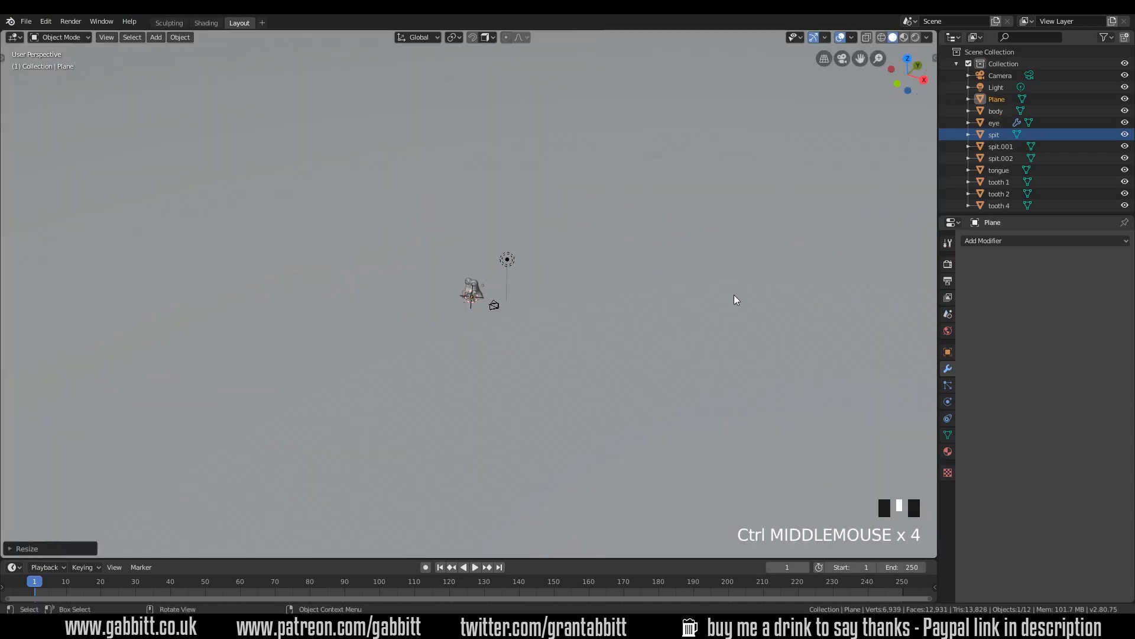
key("s")
left_click(524, 336)
key("s")
left_click(589, 324)
middle_click_drag(589, 325, 583, 283)
middle_click_drag(582, 282, 520, 262, "ctrl")
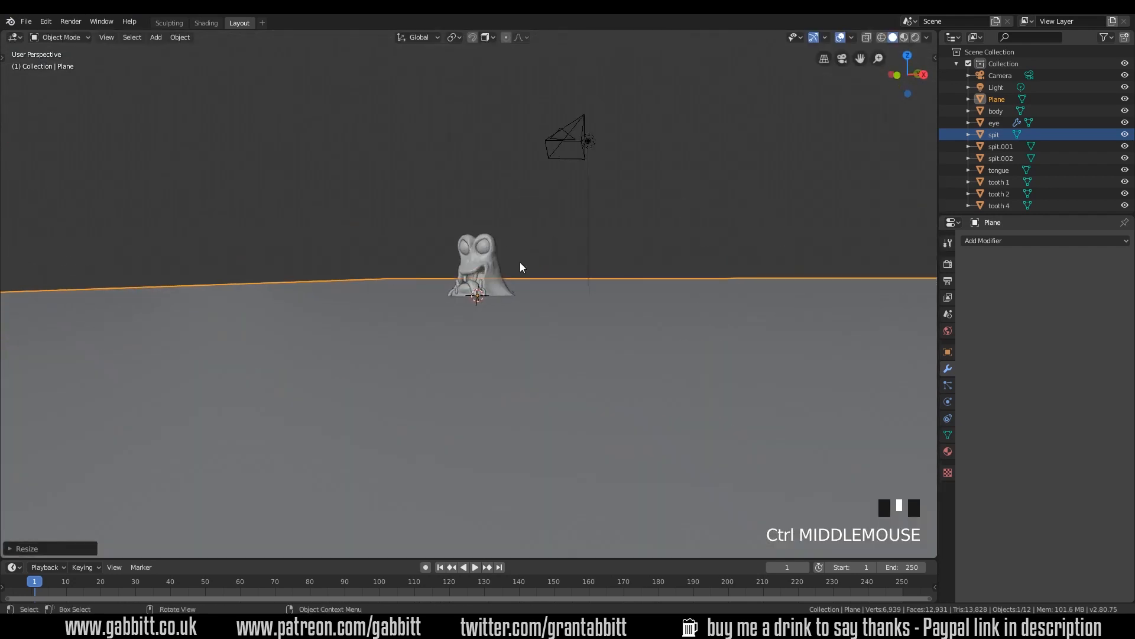
Step: In front view, lower the plane about 0.89 m along Z to the underside of the tentacles
key("KP_1")
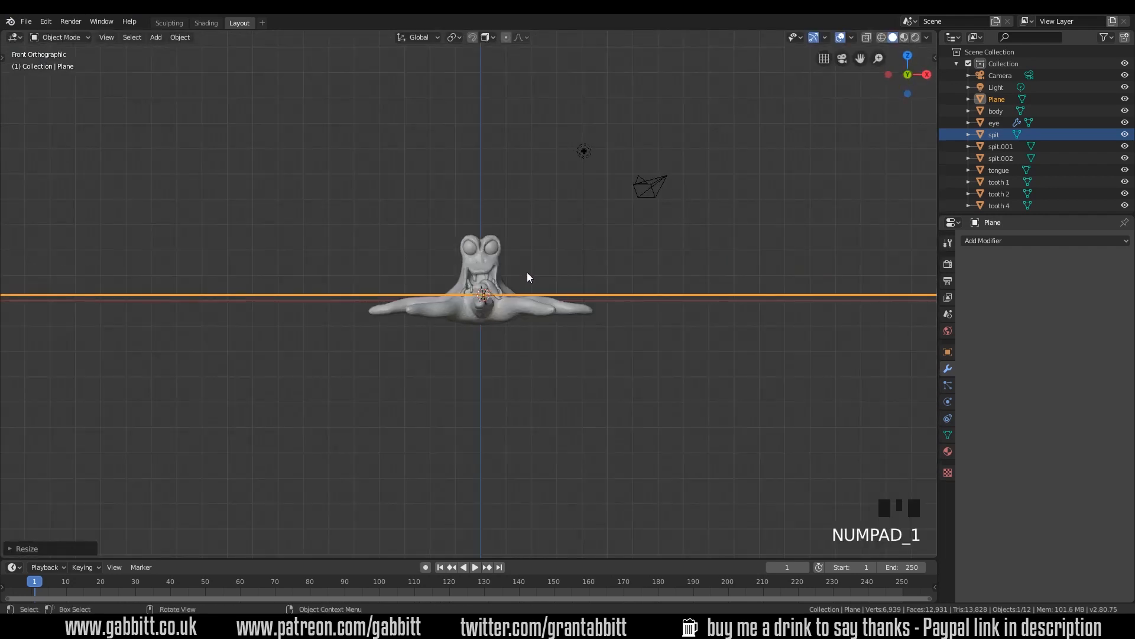
key("g")
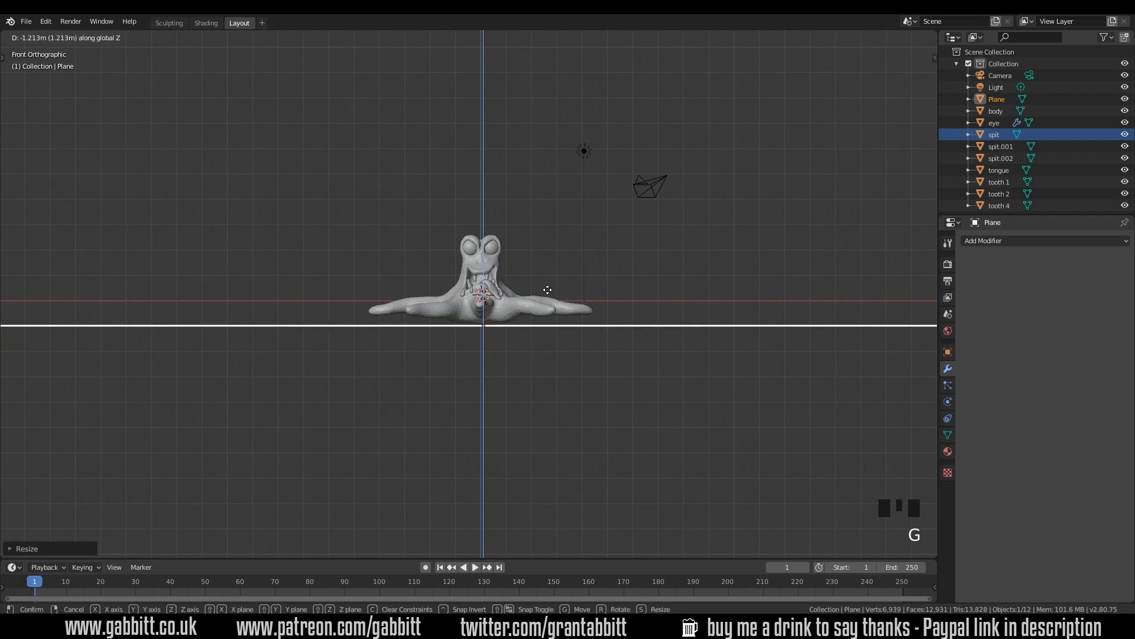
key("z")
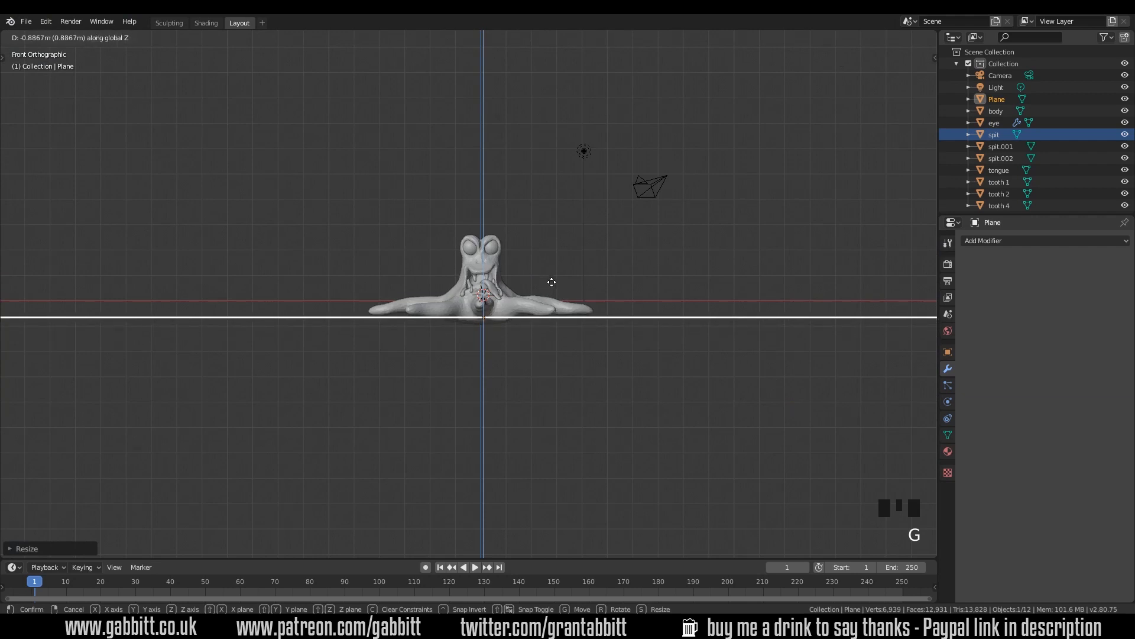
left_click(552, 282)
mouse_move(553, 281)
middle_mouse_down()
mouse_move(599, 347)
mouse_move(565, 369)
mouse_move(551, 276)
middle_mouse_up()
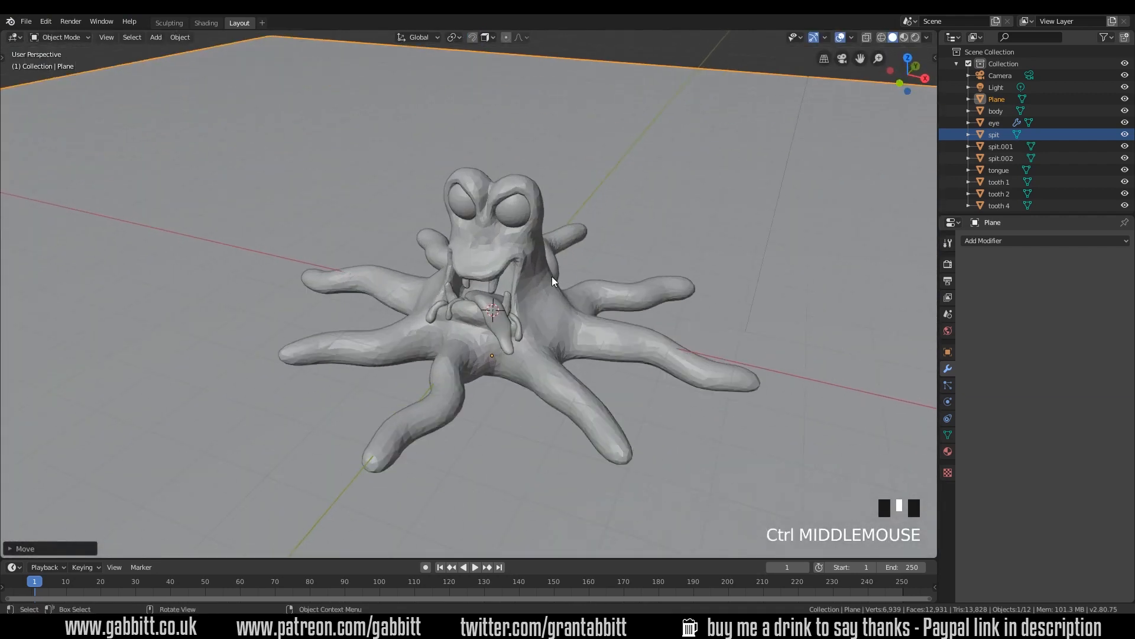
Step: Select the body, reopen it in the Sculpting workspace and start fitting its underside to the plane with Grab
left_click(567, 293)
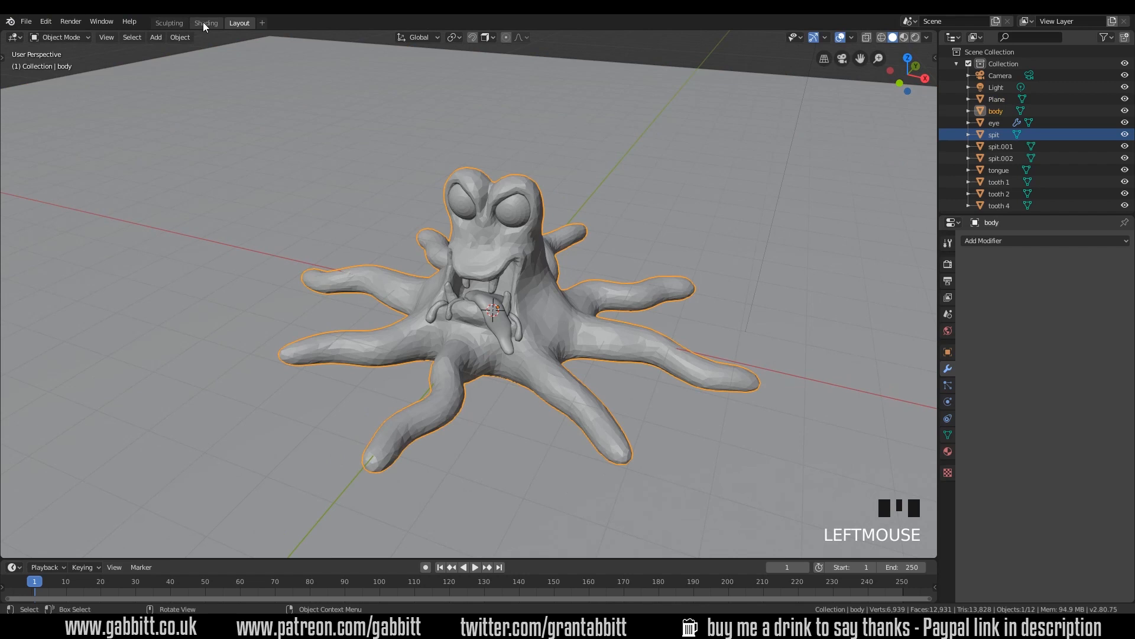
left_click(180, 23)
middle_click_drag(577, 308, 587, 271)
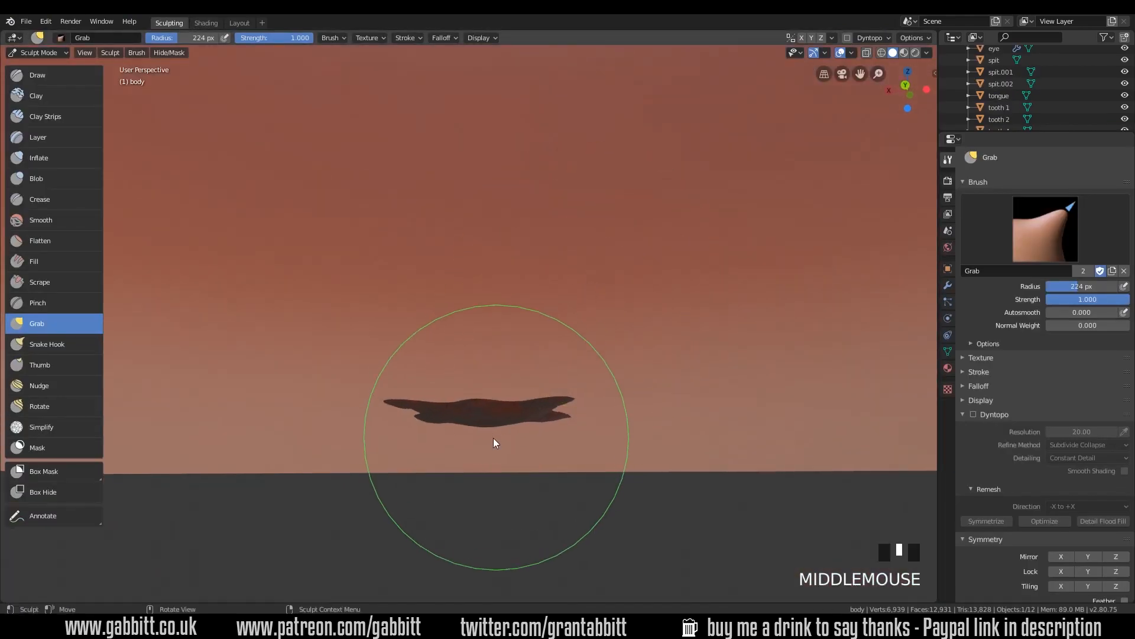
left_click_drag(492, 427, 495, 409)
mouse_move(501, 427)
middle_mouse_down()
mouse_move(663, 412)
mouse_move(585, 408)
middle_mouse_up()
mouse_move(506, 408)
middle_mouse_down()
mouse_move(418, 375)
mouse_move(403, 384)
middle_mouse_up()
Step: Pull the raised tentacles down towards the ground plane with the Grab brush
left_click_drag(402, 385, 402, 388)
left_click_drag(327, 382, 333, 421)
mouse_move(333, 421)
middle_mouse_down()
mouse_move(492, 396)
mouse_move(482, 385)
mouse_move(541, 390)
mouse_move(651, 368)
middle_mouse_up()
left_click_drag(602, 391, 604, 402)
left_click_drag(713, 383, 713, 390)
left_click_drag(803, 393, 804, 419)
Step: Smooth parts of the tentacles and pull further tentacle sections down onto the plane with Grab
mouse_move(803, 419)
middle_mouse_down()
mouse_move(657, 413)
mouse_move(674, 411)
middle_mouse_up()
left_click_drag(465, 393, 461, 399, "shift")
left_click_drag(369, 406, 367, 407, "shift")
middle_click_drag(367, 406, 473, 441)
left_click_drag(555, 539, 559, 559)
mouse_move(474, 456)
middle_mouse_down()
mouse_move(502, 417)
mouse_move(526, 419)
middle_mouse_up()
left_click_drag(447, 381, 451, 388)
mouse_move(451, 388)
middle_mouse_down()
mouse_move(473, 408)
mouse_move(480, 397)
mouse_move(481, 448)
middle_mouse_up()
Step: Thicken the thin tentacle sections with the Inflate brush at a 153 px radius
left_click(39, 158)
key("f")
left_click(438, 408)
left_click_drag(457, 405, 463, 468)
mouse_move(464, 470)
middle_mouse_down()
mouse_move(513, 477)
mouse_move(519, 497)
middle_mouse_up()
left_click_drag(513, 426, 511, 408)
left_click(509, 373)
left_click(506, 343)
middle_click_drag(516, 378, 693, 343)
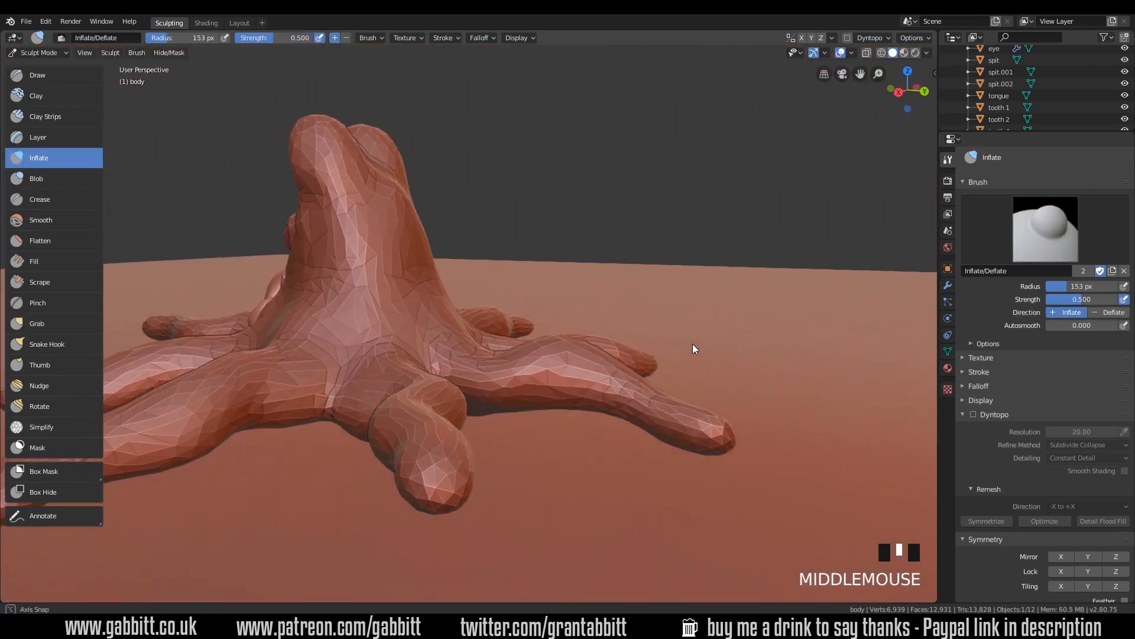
Step: Switch back to the Grab brush, set its radius to 242 px and lower the tentacles onto the plane
left_click(47, 344)
left_click(36, 323)
mouse_move(589, 406)
middle_mouse_down()
mouse_move(587, 428)
mouse_move(727, 407)
mouse_move(745, 379)
middle_mouse_up()
key("f")
left_click(746, 365)
mouse_move(746, 367)
left_mouse_down()
mouse_move(747, 381)
mouse_move(664, 377)
left_mouse_up()
left_click_drag(765, 386, 767, 394)
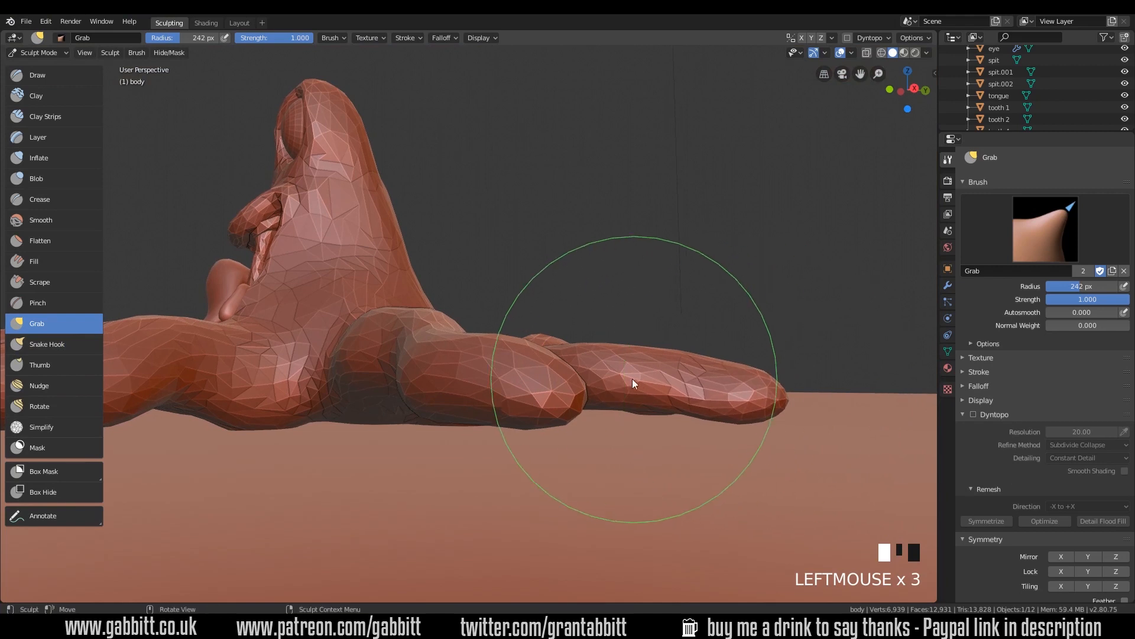
left_click_drag(632, 379, 631, 391)
Step: Pull the next tentacles around the body down so they rest on the ground plane
mouse_move(750, 406)
middle_mouse_down()
mouse_move(489, 456)
mouse_move(353, 392)
middle_mouse_up()
left_click_drag(295, 378, 290, 390)
mouse_move(290, 390)
middle_mouse_down()
mouse_move(311, 429)
mouse_move(455, 396)
middle_mouse_up()
left_click_drag(467, 405, 473, 420)
mouse_move(473, 408)
middle_mouse_down()
mouse_move(384, 428)
mouse_move(379, 367)
middle_mouse_up()
Step: Resize the Grab brush and reposition several tentacle sections against the plane
key("f")
left_click(414, 345)
left_click_drag(414, 345, 437, 350)
left_click_drag(440, 362, 414, 379)
left_click_drag(429, 370, 438, 375)
middle_click_drag(408, 375, 467, 388)
left_click_drag(395, 372, 394, 393)
middle_click_drag(396, 367, 448, 381)
left_click_drag(357, 348, 360, 396)
Step: Nudge a tentacle upwards with the Grab brush and undo the last stroke
middle_click_drag(372, 384, 455, 343)
left_click_drag(473, 343, 473, 331)
left_click_drag(473, 328, 474, 315)
mouse_move(656, 320)
middle_mouse_down()
mouse_move(616, 364)
mouse_move(662, 360)
middle_mouse_up()
key("ctrl+z")
Step: Pull the near tentacle further down with the Grab brush and inspect how it meets the plane
middle_click_drag(576, 352, 545, 385)
left_click_drag(540, 433, 540, 459)
middle_click_drag(703, 443, 715, 402, "shift")
middle_click_drag(523, 390, 520, 354)
middle_click_drag(467, 360, 462, 372)
Step: Resize the Grab brush, ending at a 199 px radius, and refine the tentacles' curves on both sides
key("f")
left_click(415, 347)
left_click_drag(416, 346, 364, 342)
middle_click_drag(365, 342, 668, 347)
key("f")
left_click(638, 339)
left_click_drag(654, 339, 658, 322)
mouse_move(658, 322)
middle_mouse_down()
mouse_move(577, 366)
mouse_move(532, 328)
middle_mouse_up()
middle_click_drag(772, 322, 772, 307, "ctrl")
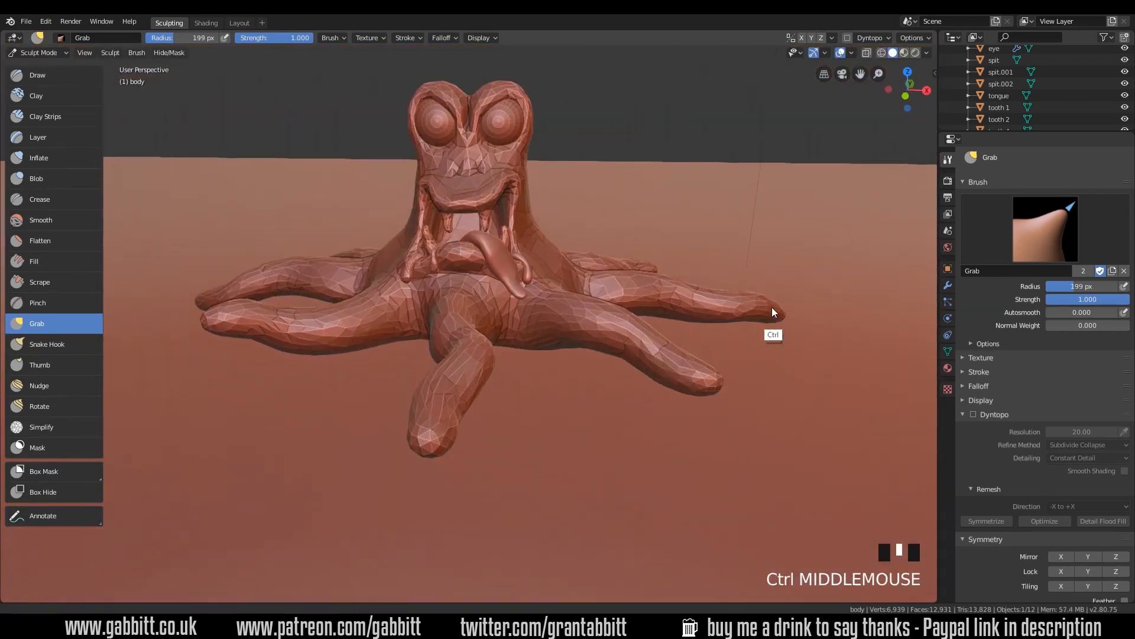
Step: Reposition and bend the tentacles all around the monster with the Grab brush so they rest naturally on the plane
left_click_drag(675, 346, 675, 320)
mouse_move(675, 321)
middle_mouse_down()
mouse_move(652, 408)
mouse_move(690, 412)
mouse_move(676, 457)
mouse_move(580, 423)
middle_mouse_up()
left_click_drag(376, 411, 357, 408)
left_click_drag(423, 380, 418, 390)
middle_click_drag(421, 388, 440, 408)
left_click_drag(746, 400, 735, 408)
mouse_move(774, 340)
middle_mouse_down()
mouse_move(765, 371)
mouse_move(614, 462)
middle_mouse_up()
left_click_drag(683, 246, 687, 239)
left_click_drag(646, 266, 638, 264)
left_click_drag(499, 170, 503, 163)
left_click_drag(328, 155, 328, 143)
middle_click_drag(509, 219, 626, 214, "shift")
left_click_drag(436, 324, 434, 316)
left_click_drag(301, 296, 297, 308)
mouse_move(297, 307)
middle_mouse_down()
mouse_move(609, 239)
mouse_move(392, 395)
middle_mouse_up()
left_click_drag(392, 395, 395, 392)
mouse_move(395, 391)
middle_mouse_down("ctrl")
mouse_move(753, 450)
mouse_move(649, 356)
mouse_move(672, 372)
mouse_move(679, 414)
middle_mouse_up("ctrl")
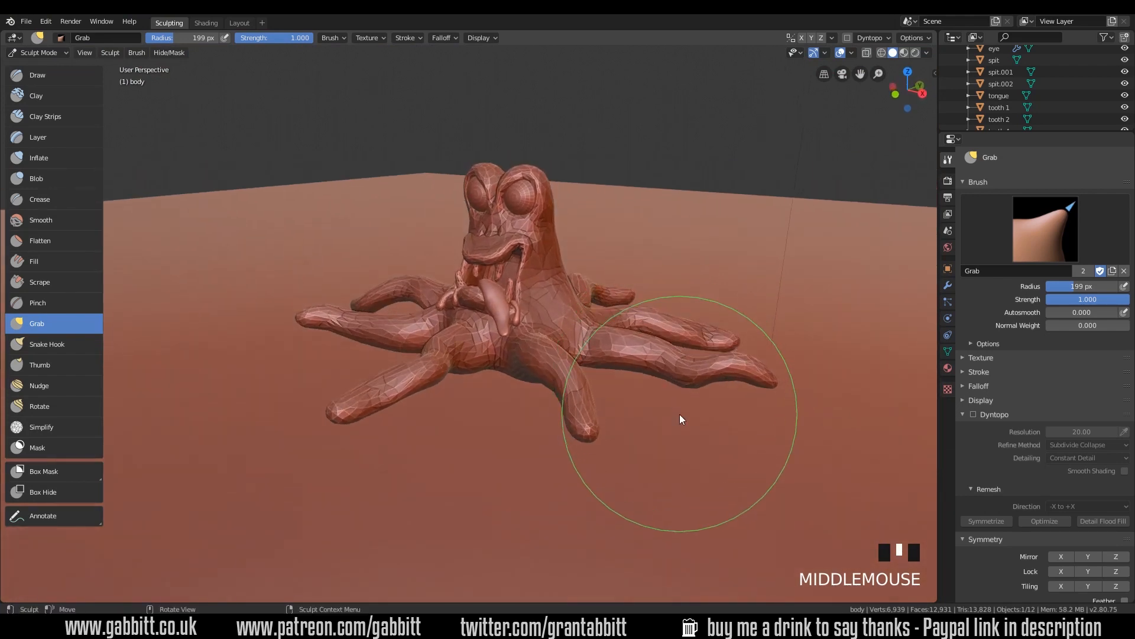
Step: Return to the Layout workspace and shade the monster's body smooth
left_click(242, 22)
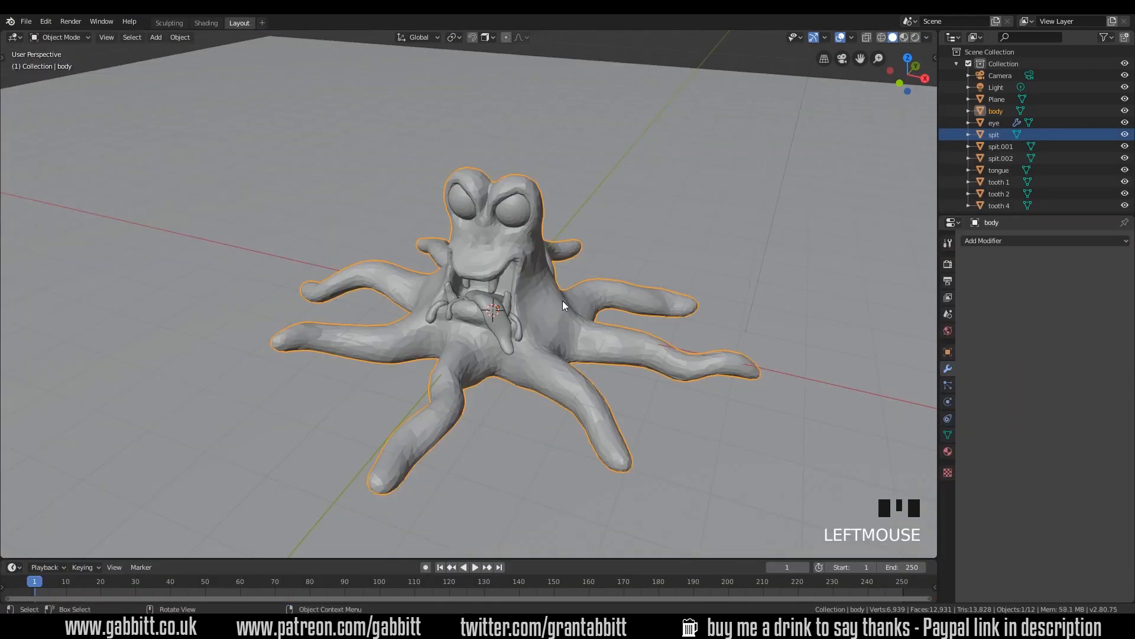
right_click(549, 306)
right_click(545, 306)
middle_click_drag(638, 327, 674, 349)
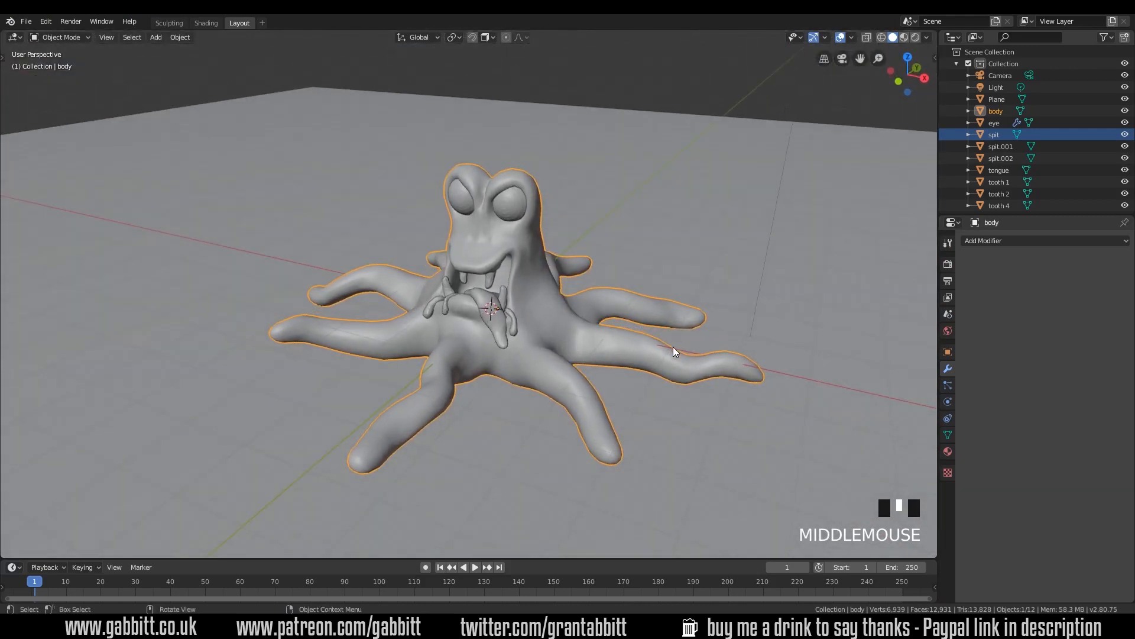
Step: Switch to the Shading workspace and set the body material's Subsurface to 0.314
left_click(207, 23)
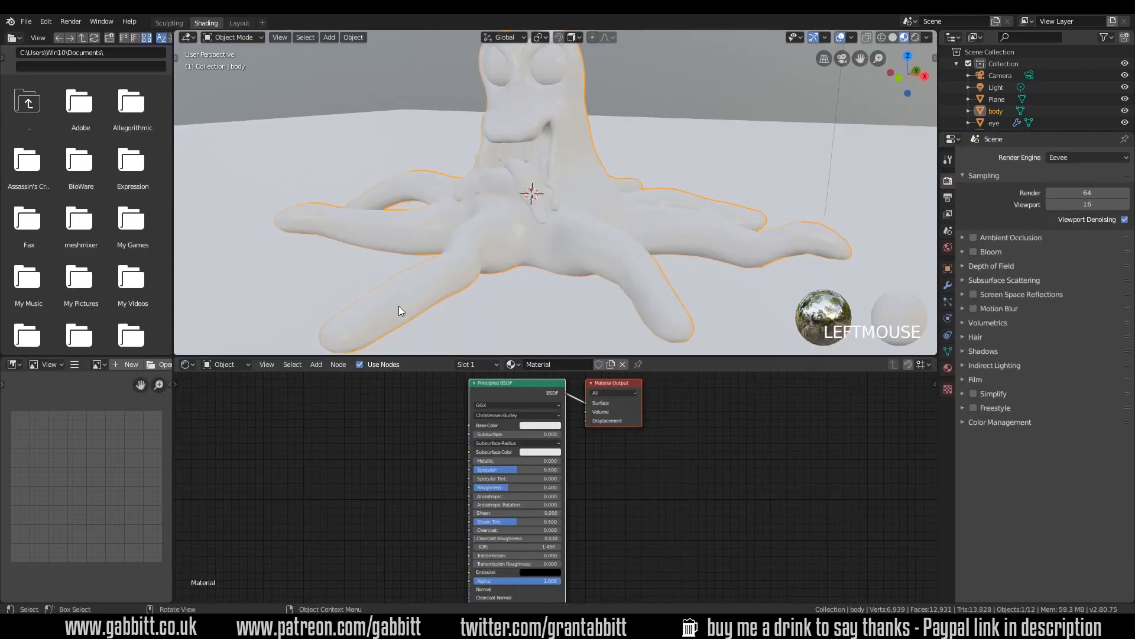
left_click(264, 23)
mouse_move(275, 45)
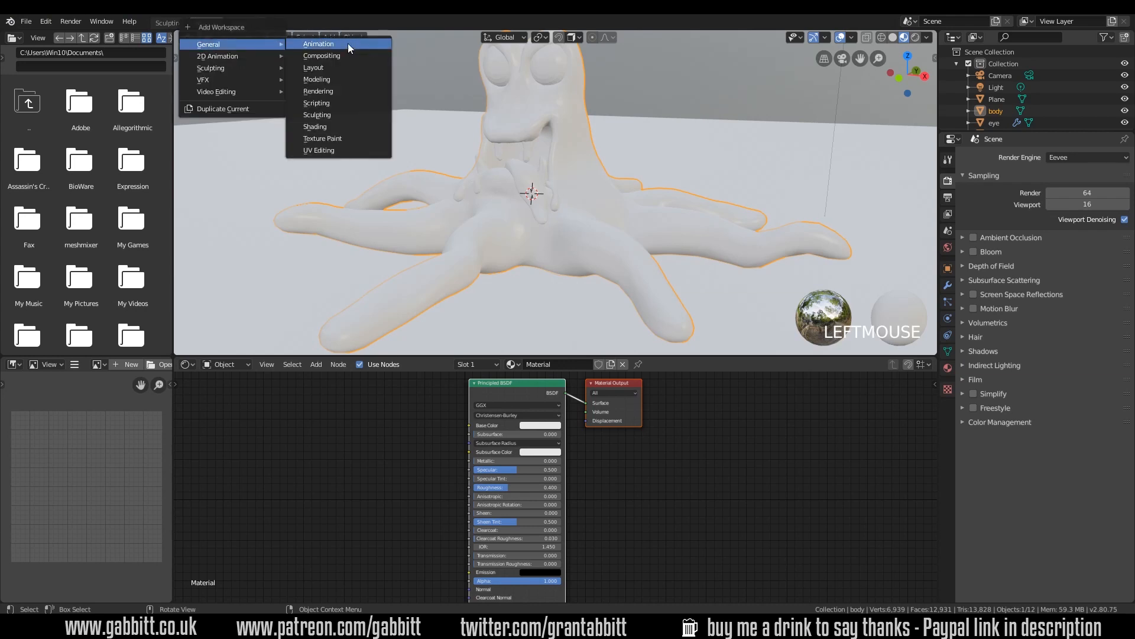
middle_click_drag(450, 178, 697, 231)
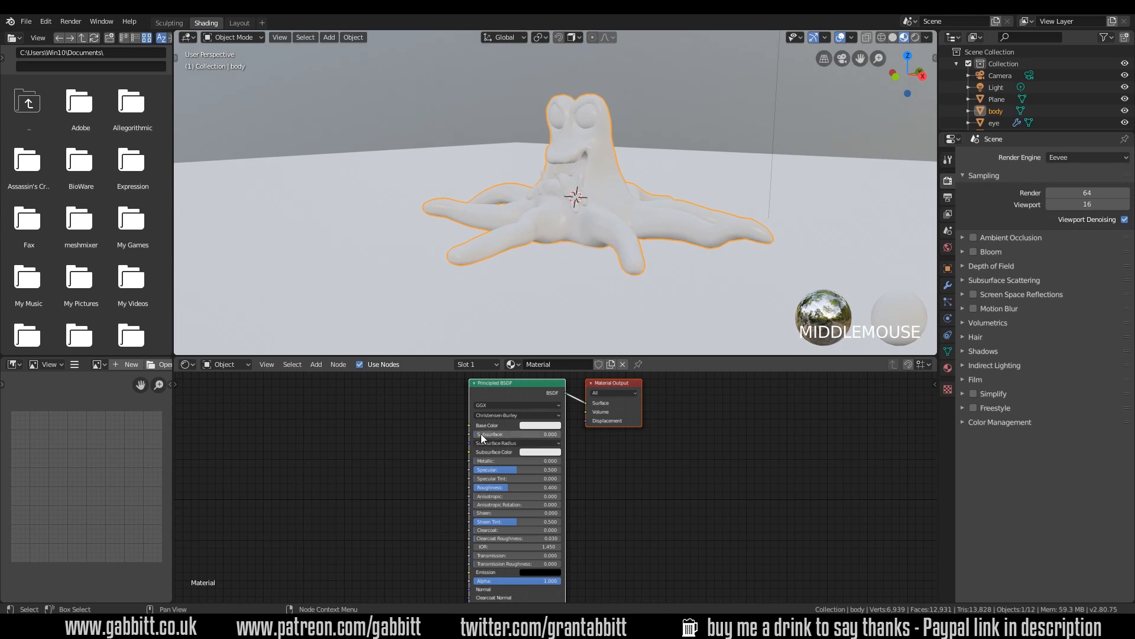
left_click_drag(480, 434, 493, 433)
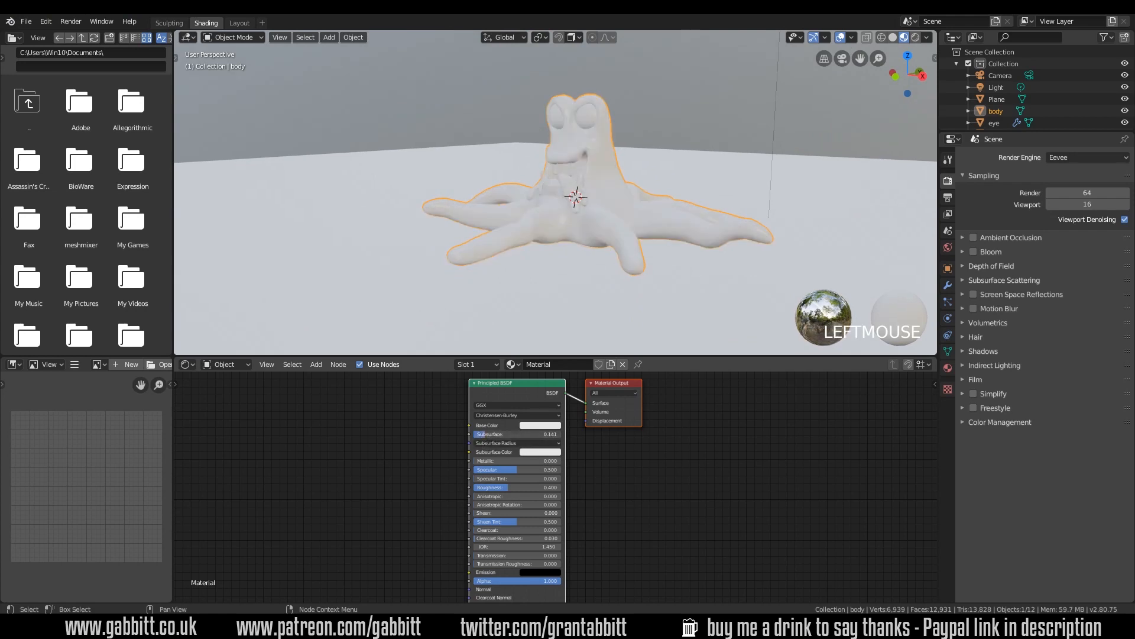
Step: Give the body material a dark green base colour and a pale yellow-green subsurface colour
left_click(556, 425)
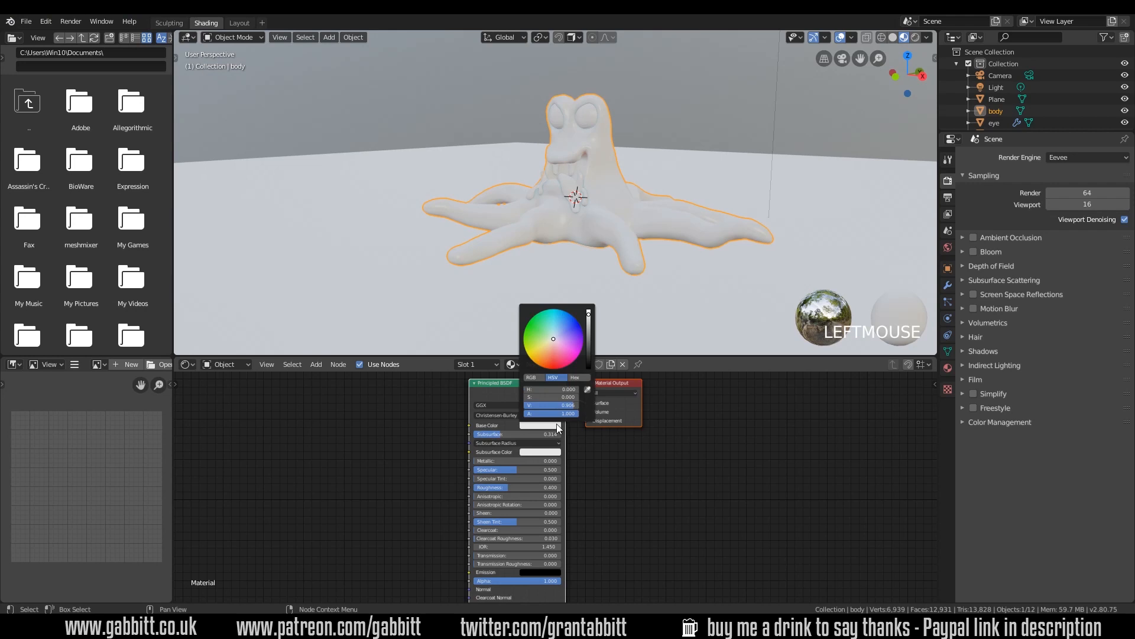
left_click(527, 323)
left_click(542, 424)
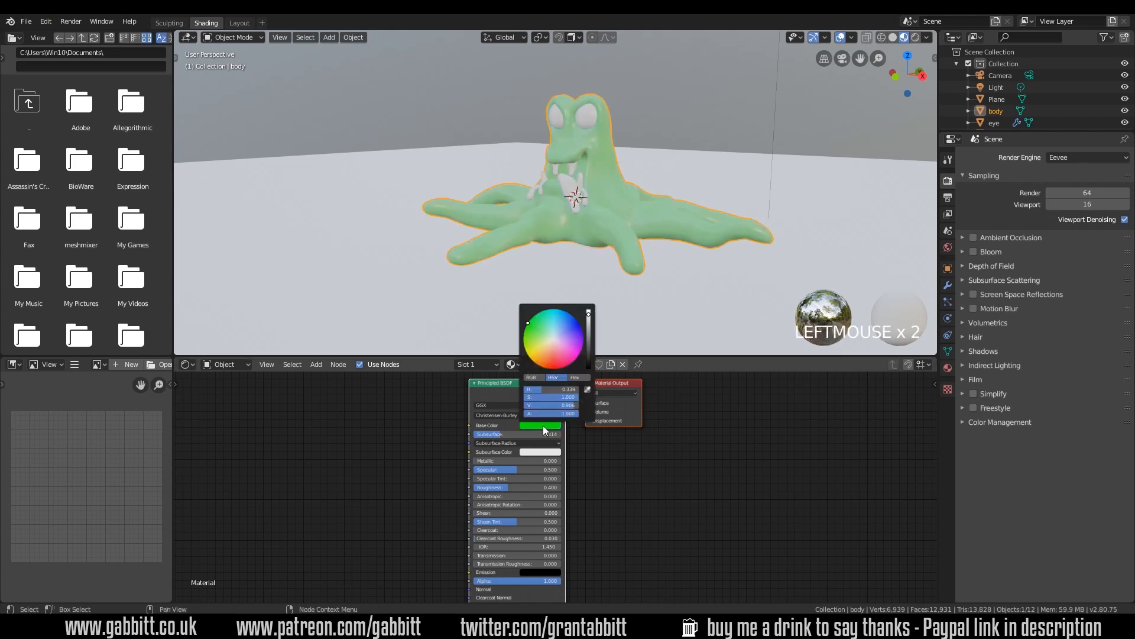
left_click(591, 343)
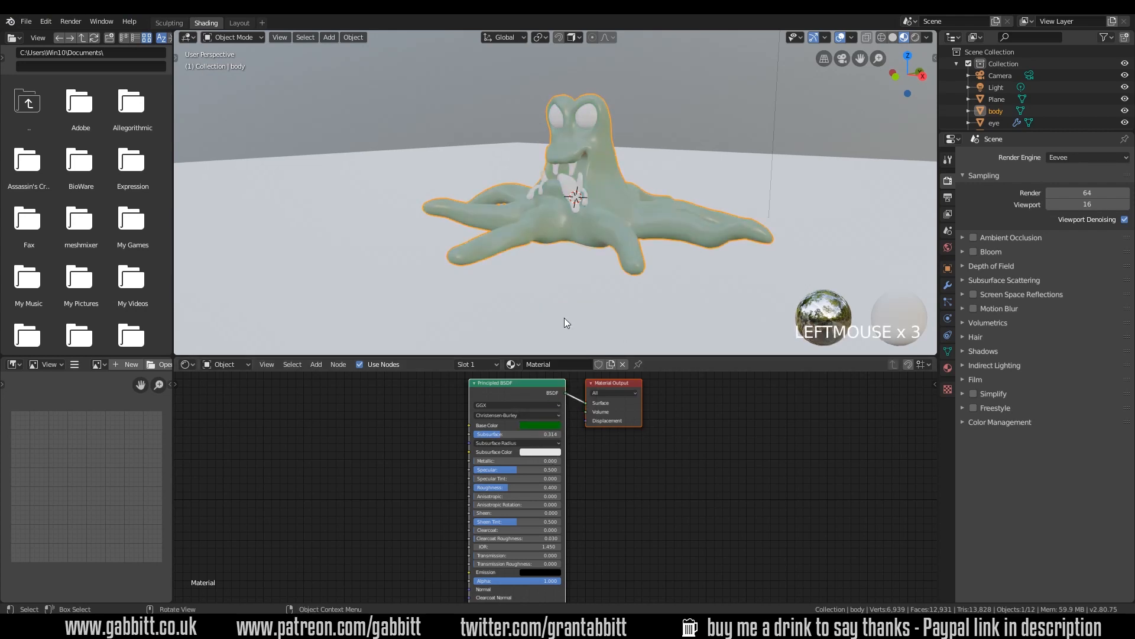
left_click(543, 452)
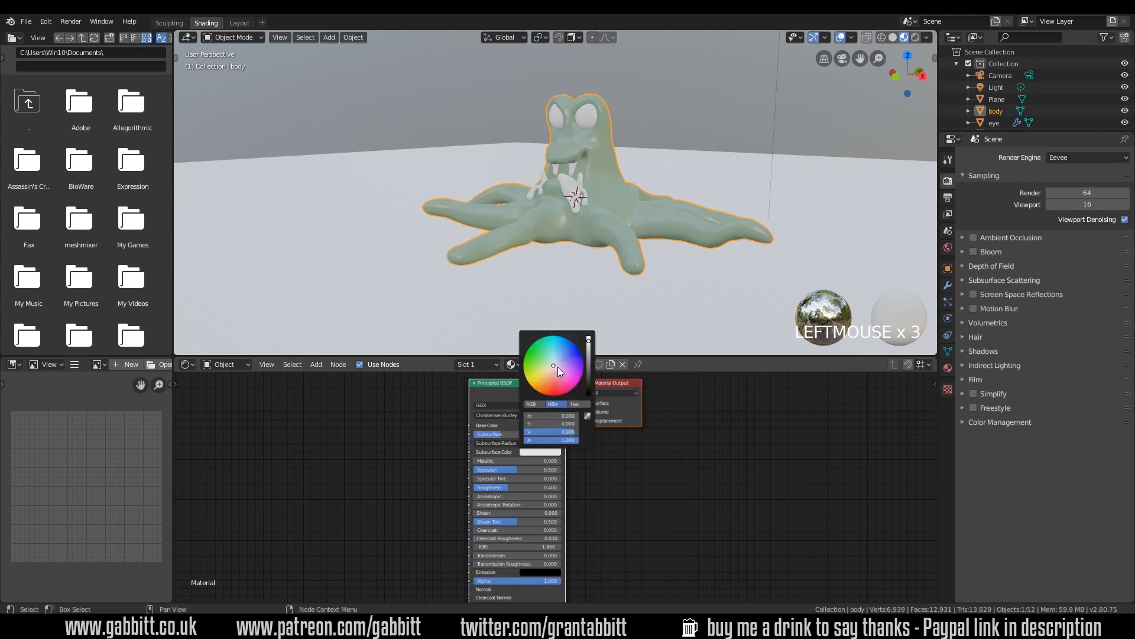
left_click(543, 367)
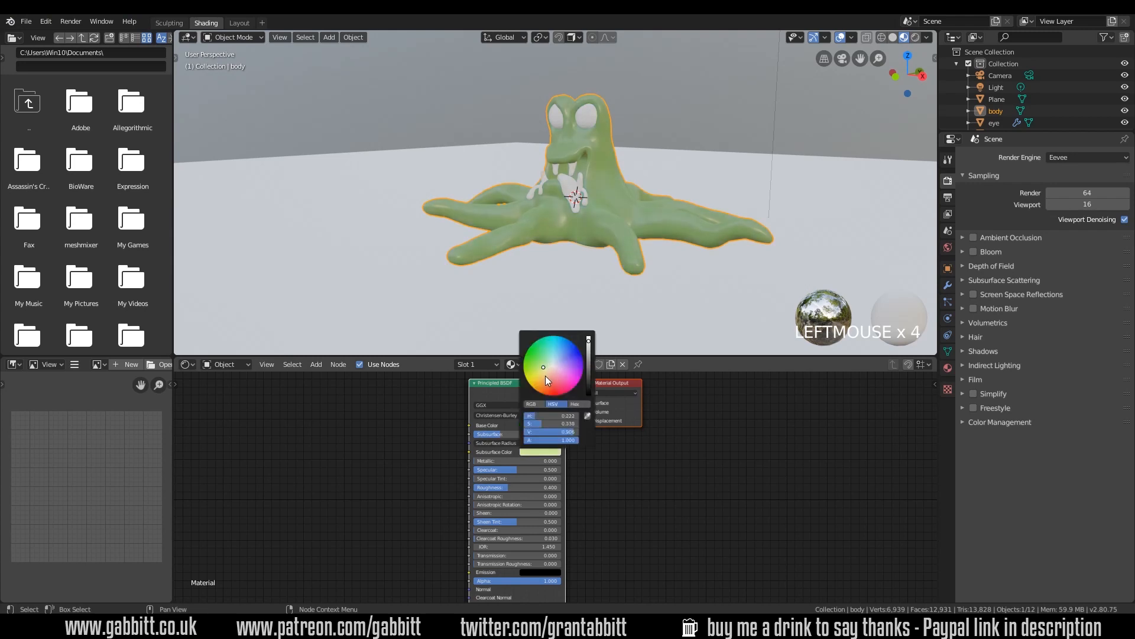
middle_click_drag(631, 260, 630, 262)
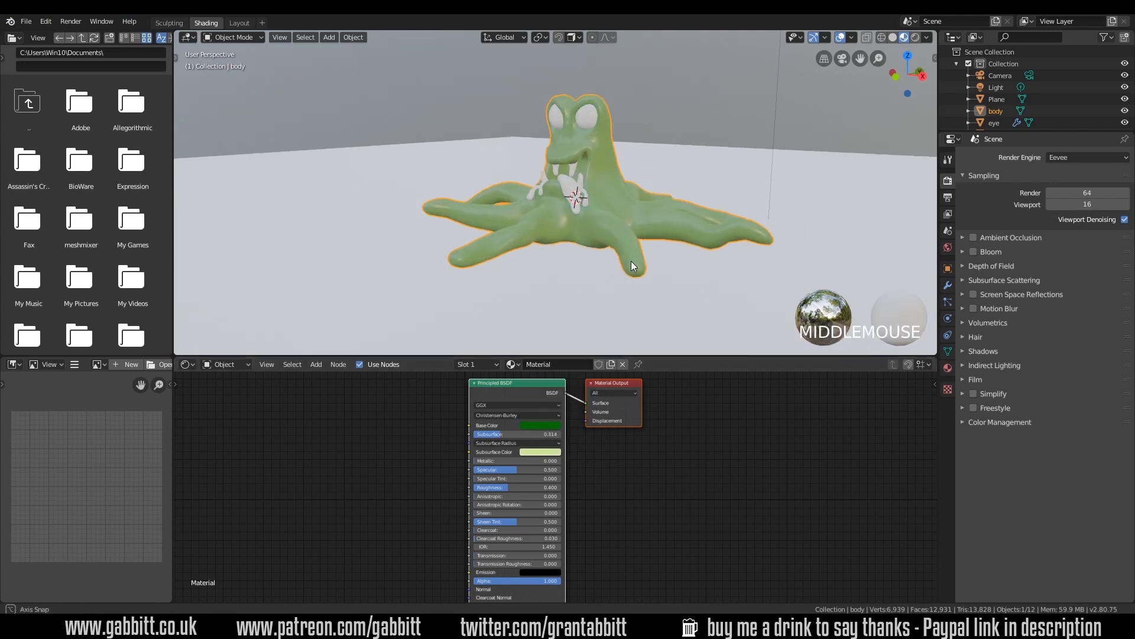
Step: Create a new material for the tongue with a bright red base colour
scroll(656, 290, "up", 5)
double_click(659, 248)
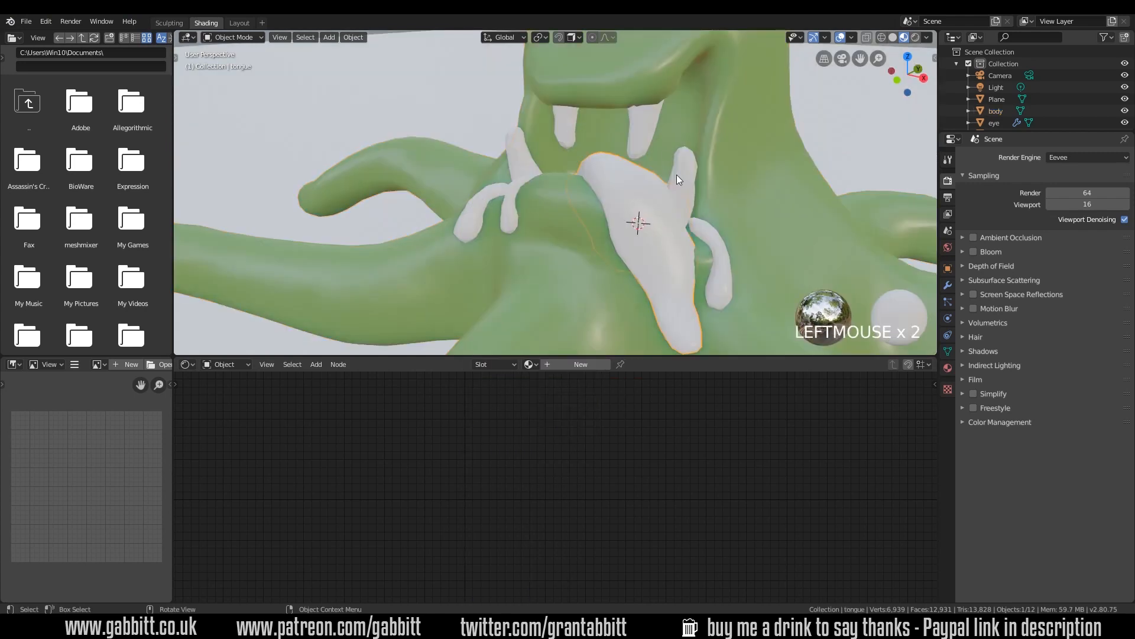
left_click(579, 365)
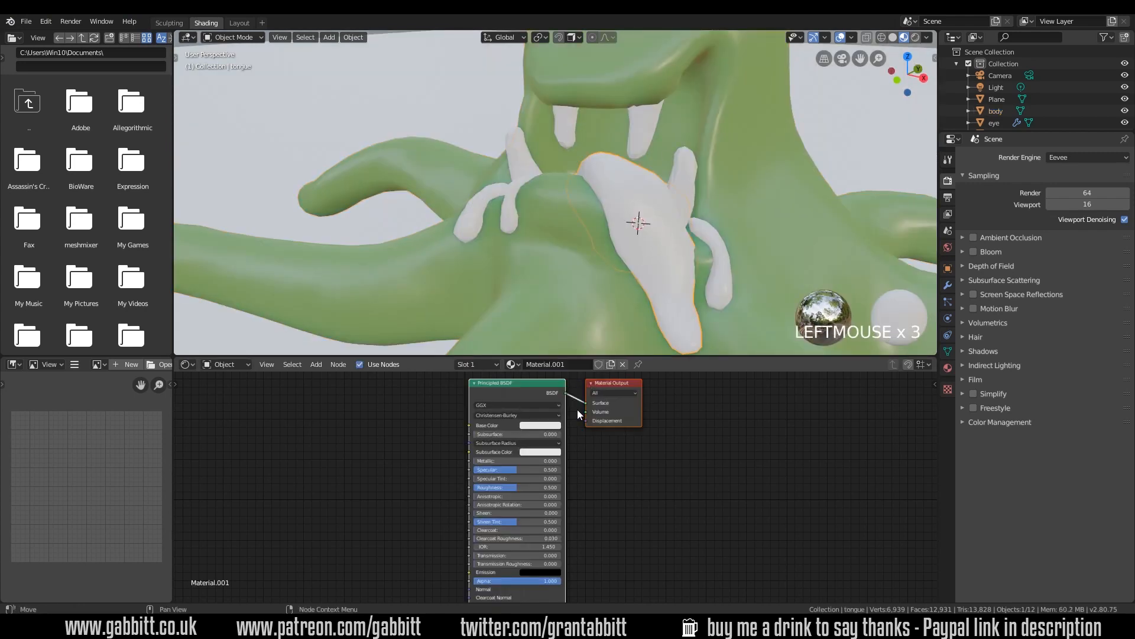
left_click(540, 425)
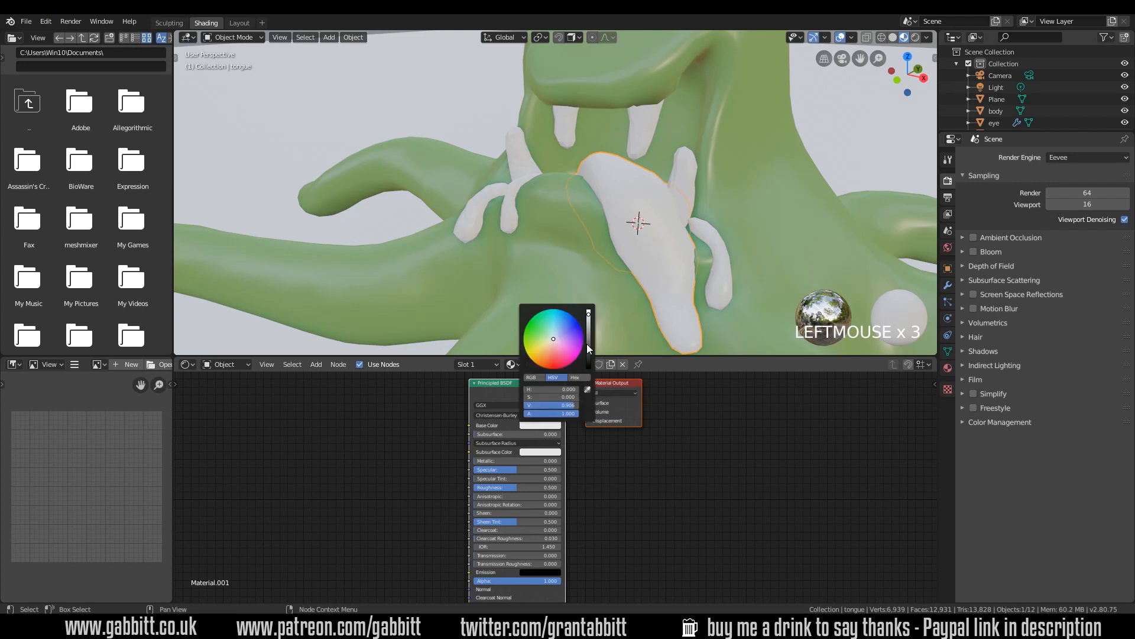
left_click(558, 368)
Step: Set the tongue material's Subsurface to 0.186 and its subsurface colour to light pink
left_click_drag(535, 434, 552, 434)
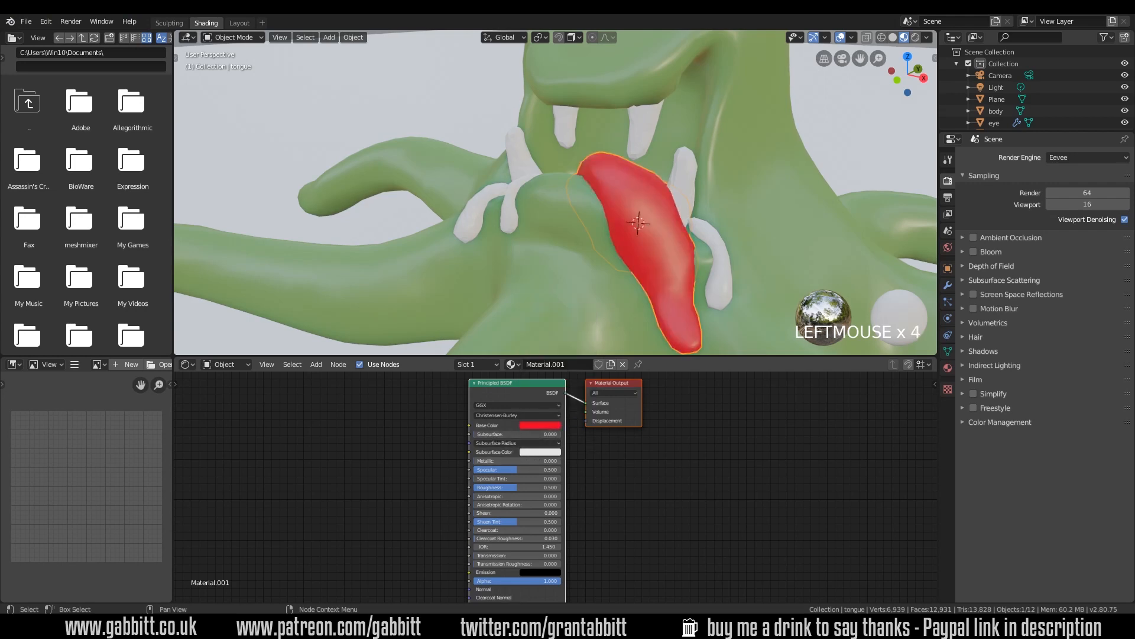
left_click(543, 451)
left_click(556, 375)
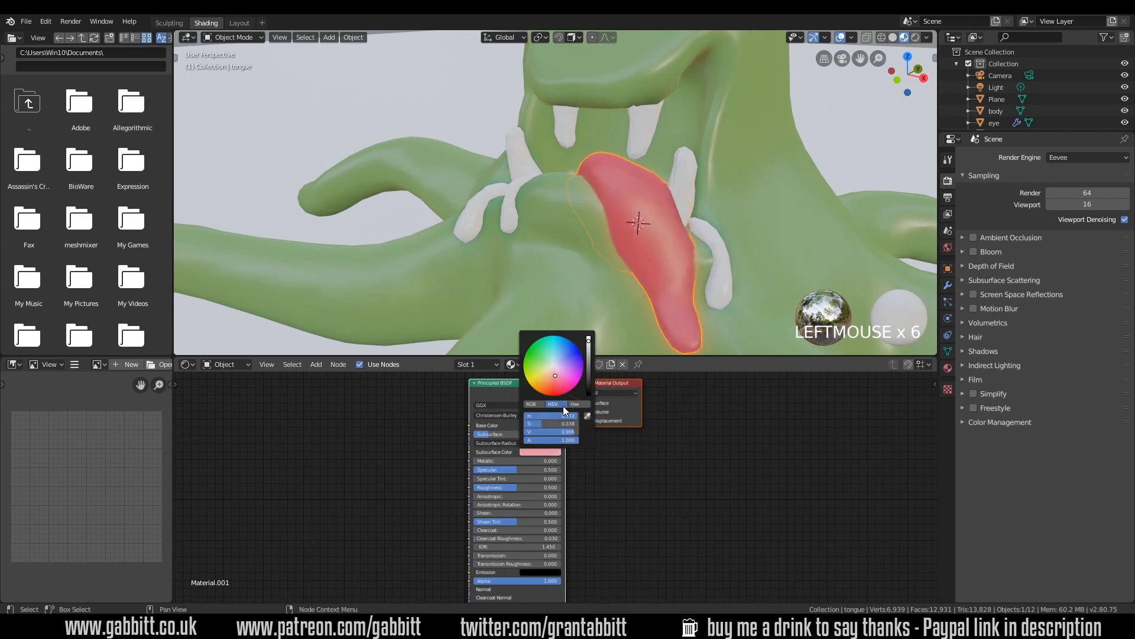
Step: Create a new material for the lower tooth beside the tongue and shade that tooth smooth
mouse_move(722, 268)
middle_mouse_down()
mouse_move(753, 278)
mouse_move(740, 261)
middle_mouse_up()
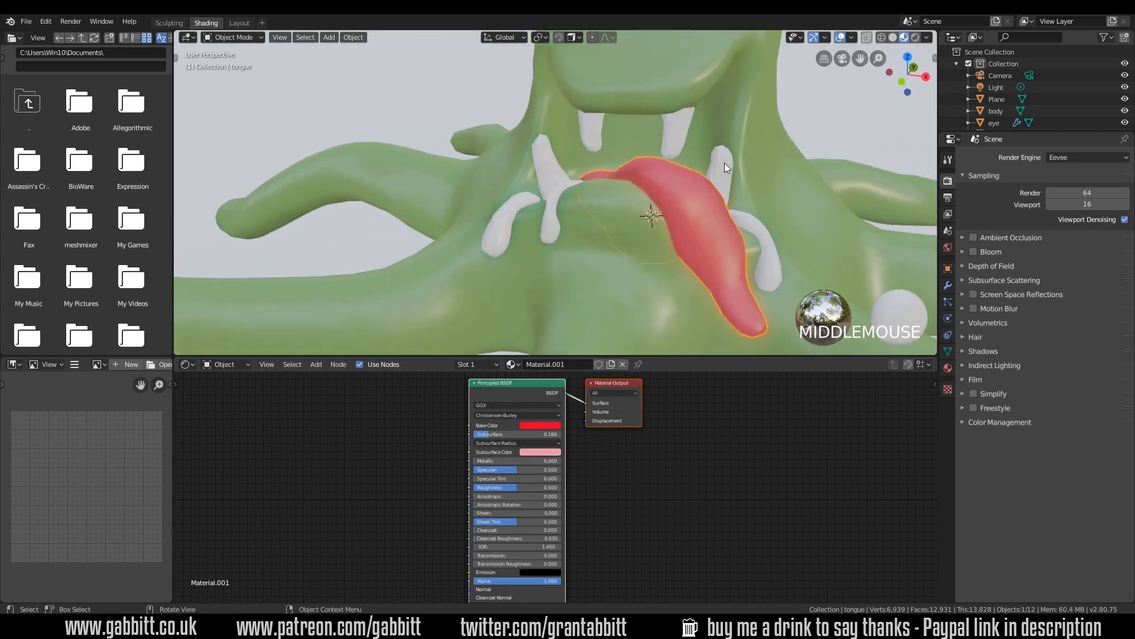
left_click(725, 162)
left_click(576, 387)
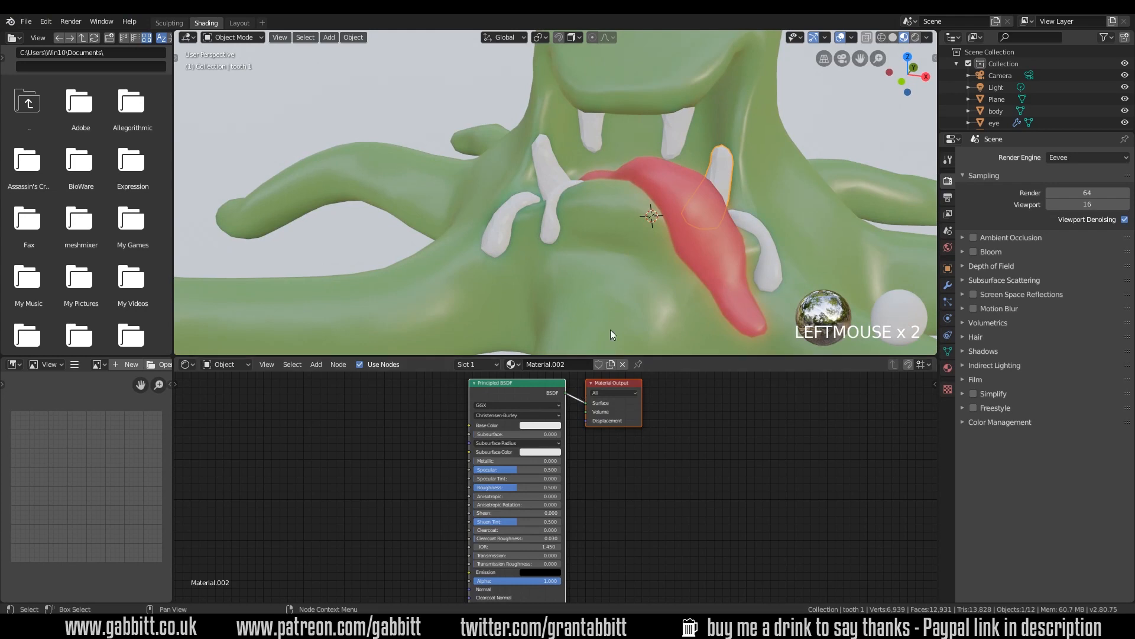
right_click(722, 165)
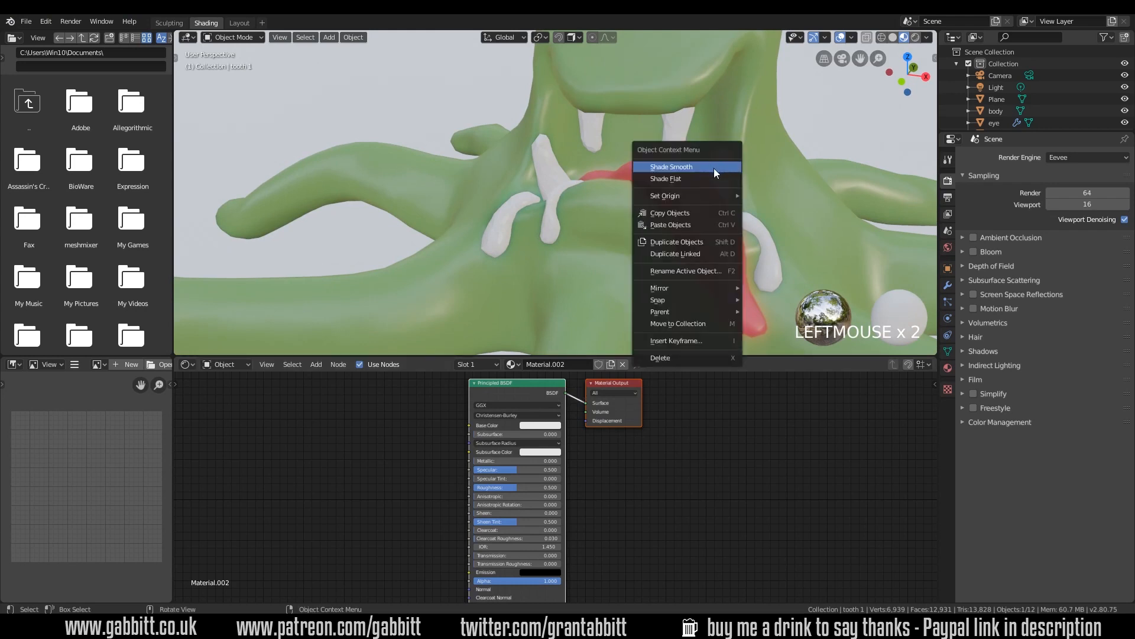
right_click(715, 168)
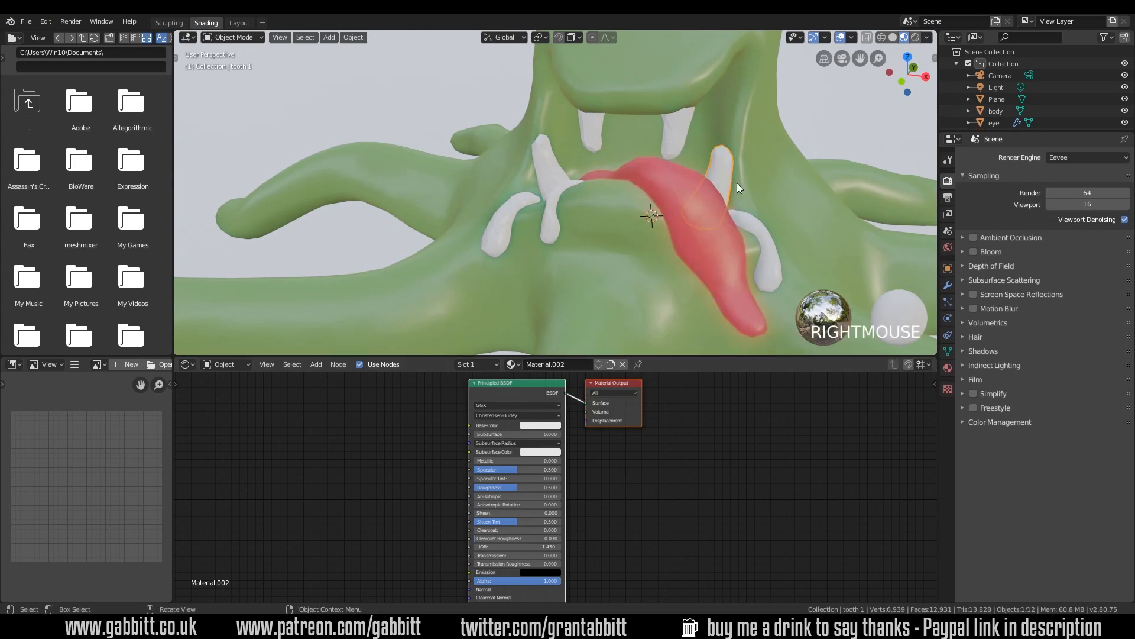
Step: Set the base colour of the tooth material to a light beige
left_click(540, 424)
left_click_drag(589, 315, 589, 321)
left_click(552, 343)
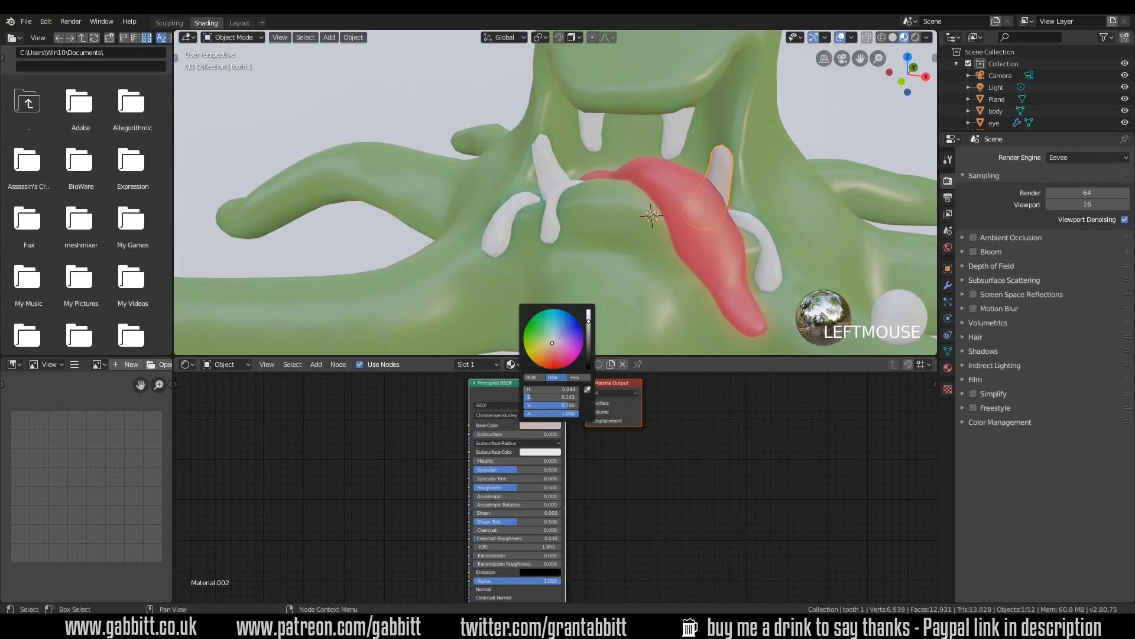
left_click_drag(552, 342, 549, 349)
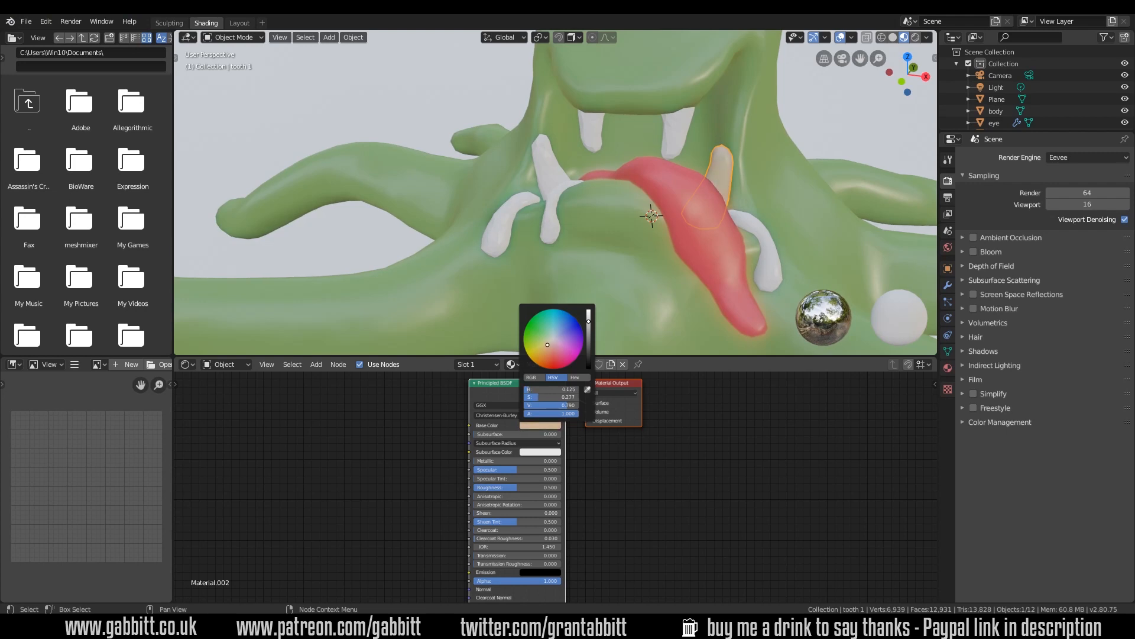
Step: Link the beige material of the lower tooth beside the tongue to the other teeth
middle_click_drag(726, 307, 649, 159)
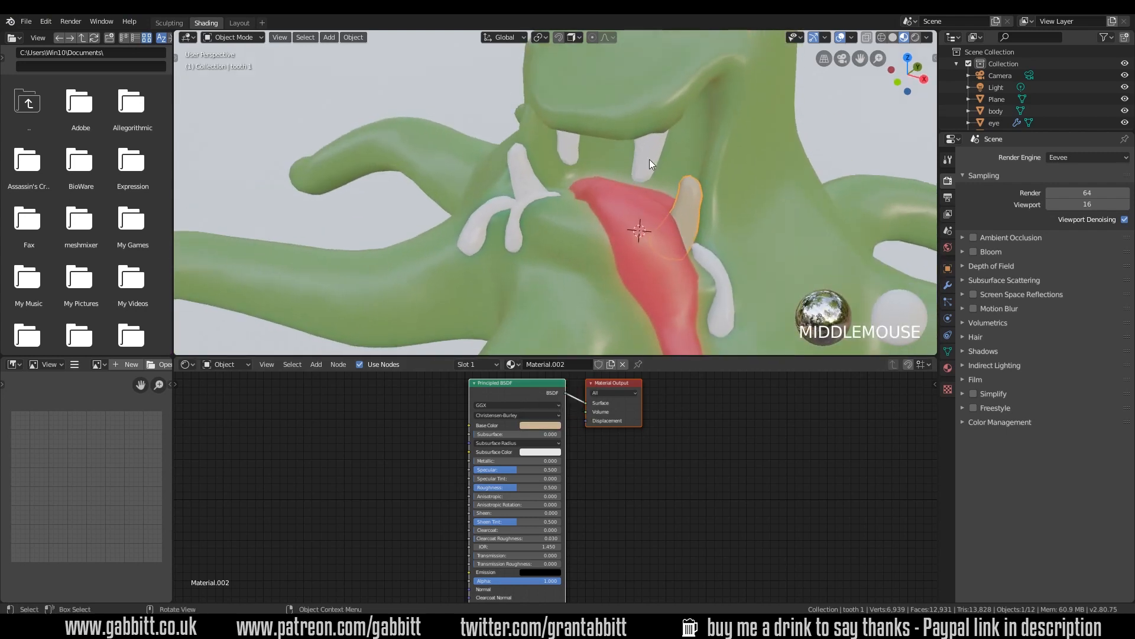
left_click(649, 158)
left_click(521, 168, "shift")
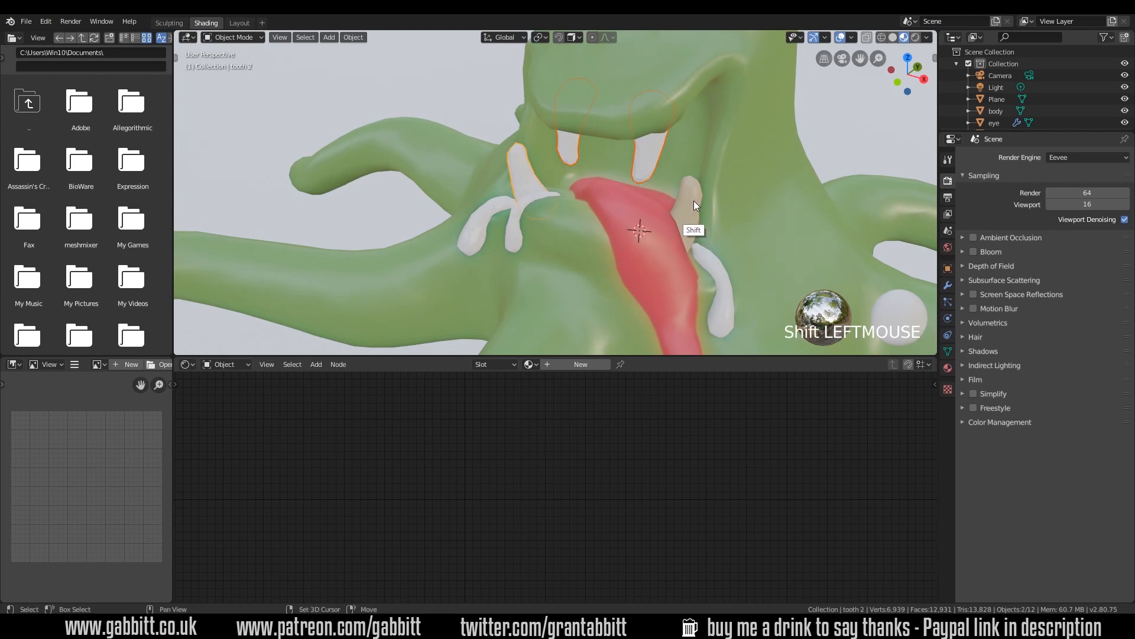
left_click(694, 201, "shift")
key("ctrl+l")
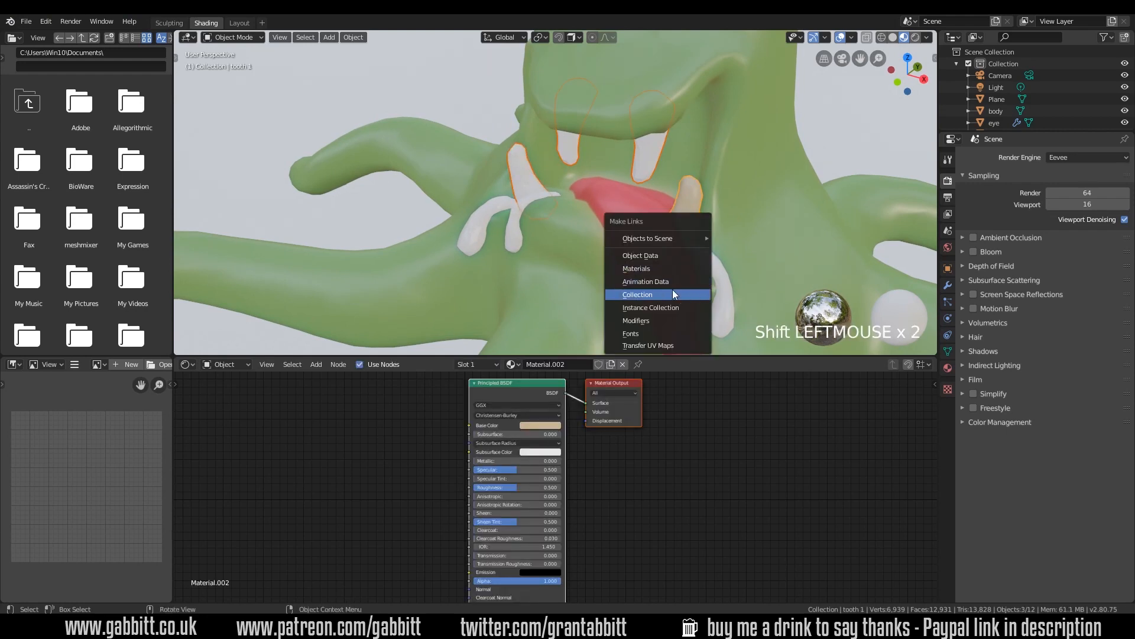
left_click(653, 267)
Step: Create a new material for the spit strand beside the tongue with a light blue base colour
middle_click_drag(657, 274, 712, 247)
left_click(697, 276)
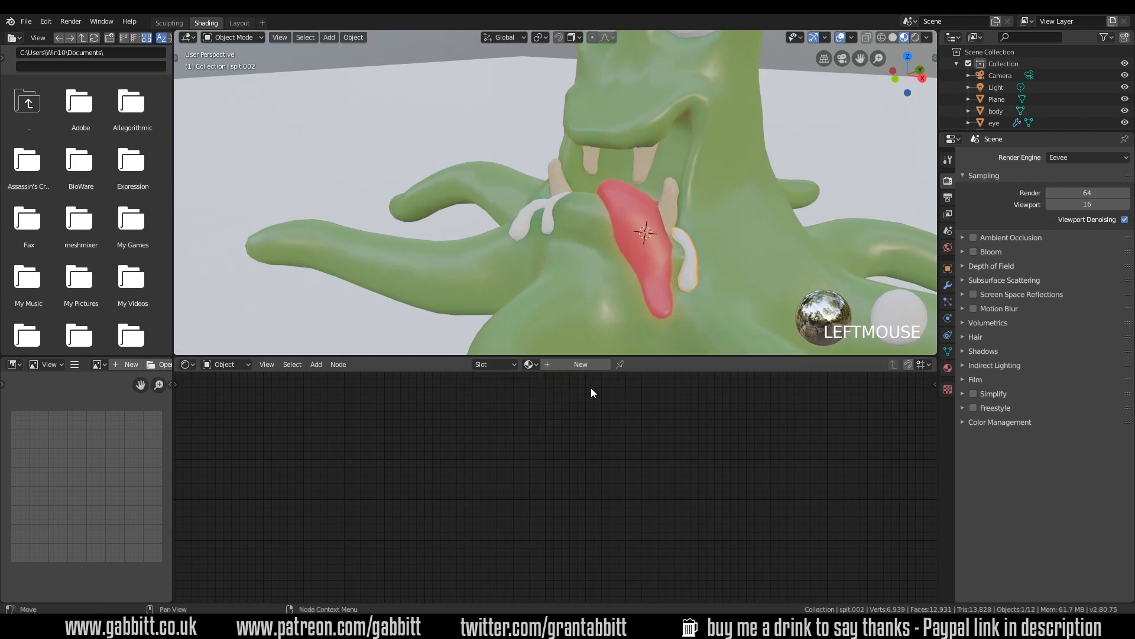
left_click(581, 363)
left_click(537, 424)
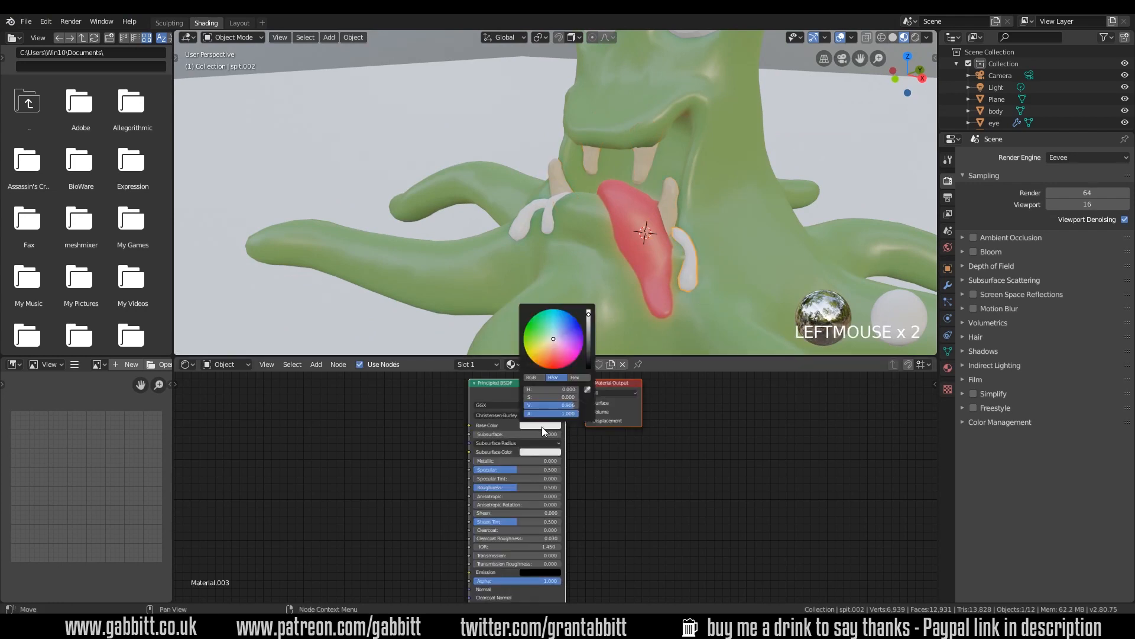
left_click(559, 331)
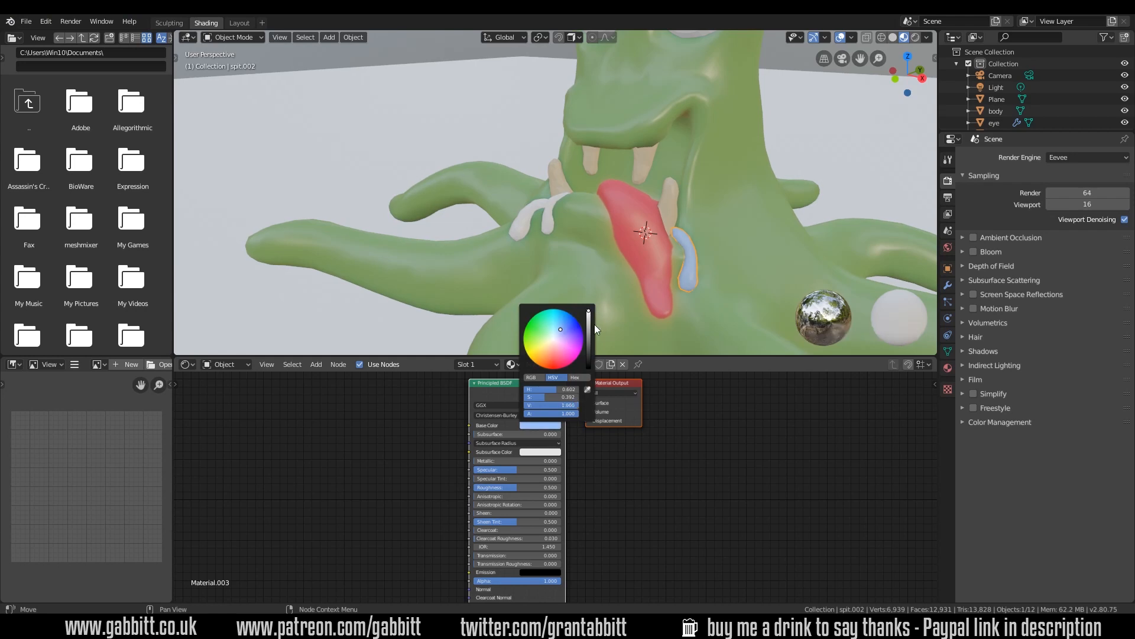
middle_click_drag(723, 289, 749, 277)
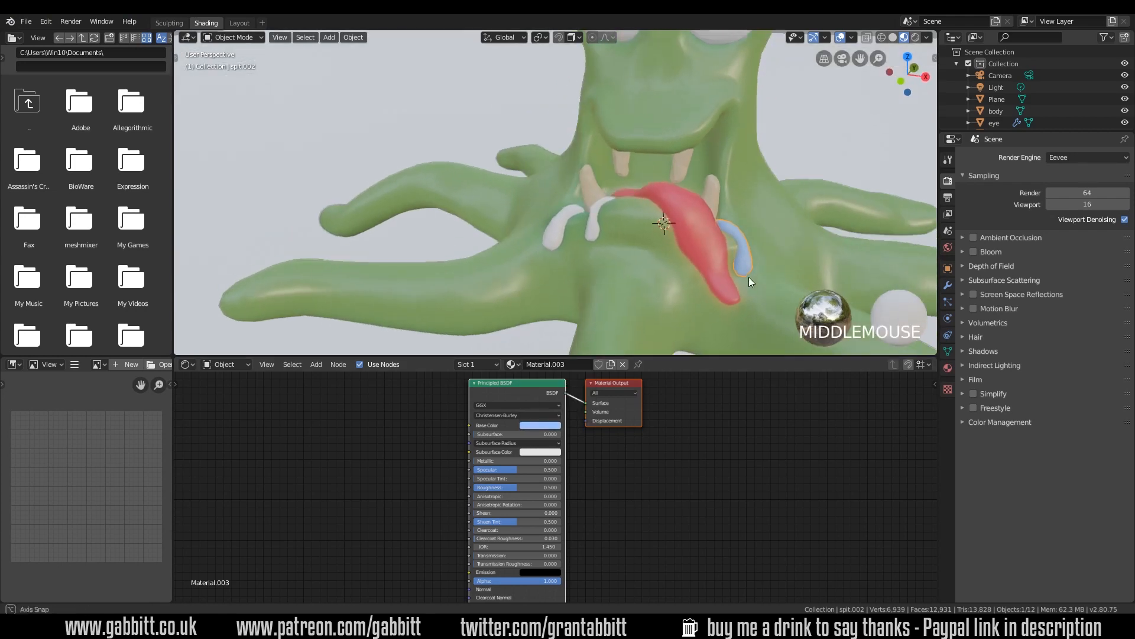
left_click(587, 235)
left_click(586, 231)
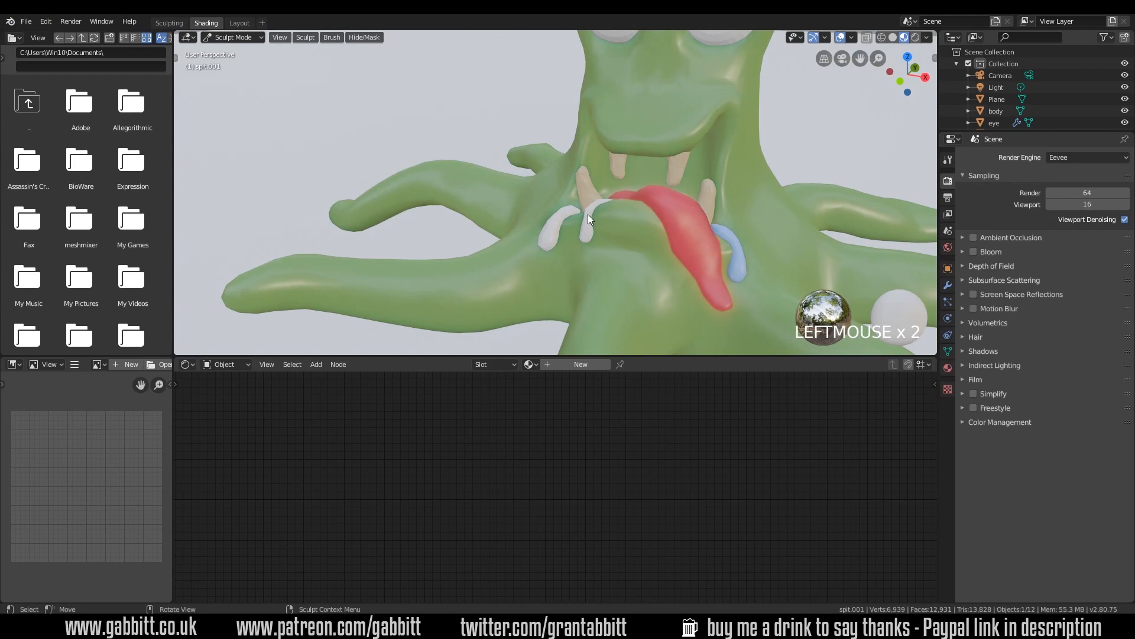
double_click(592, 211)
mouse_move(591, 226)
middle_mouse_down()
mouse_move(609, 234)
mouse_move(602, 279)
mouse_move(659, 268)
mouse_move(633, 218)
middle_mouse_up()
left_click(573, 243)
left_click(605, 236)
left_click(609, 234, "shift")
left_click(637, 220, "shift")
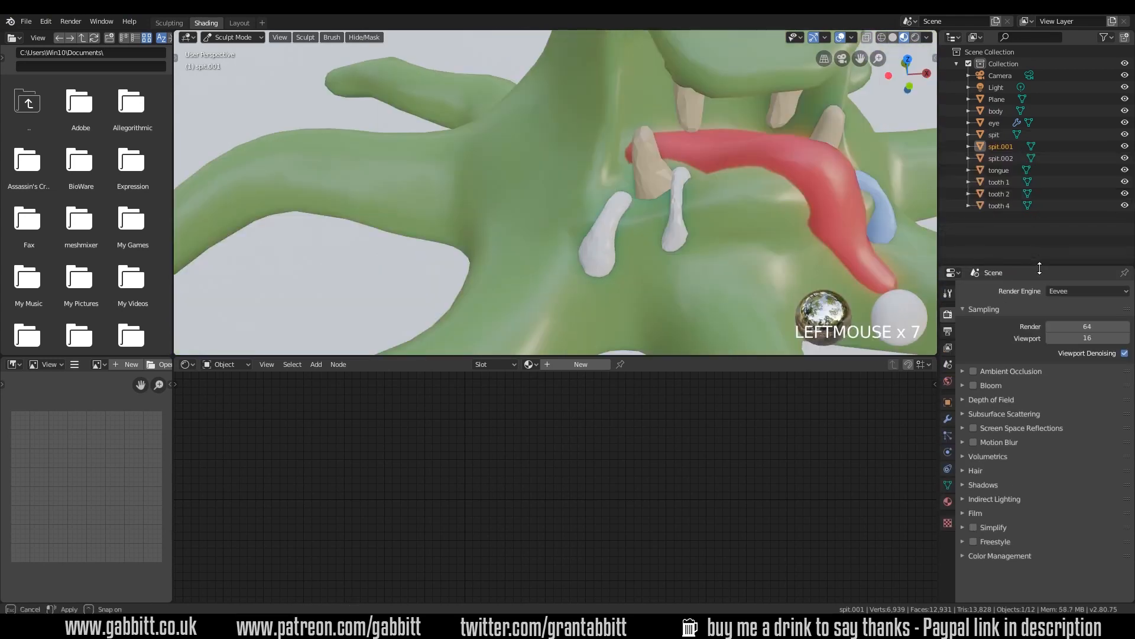
Step: Link the light blue material of the spit strand beside the tongue to the other two spit strands
left_click(1005, 146)
left_click(1007, 157, "shift")
left_click(994, 135, "shift")
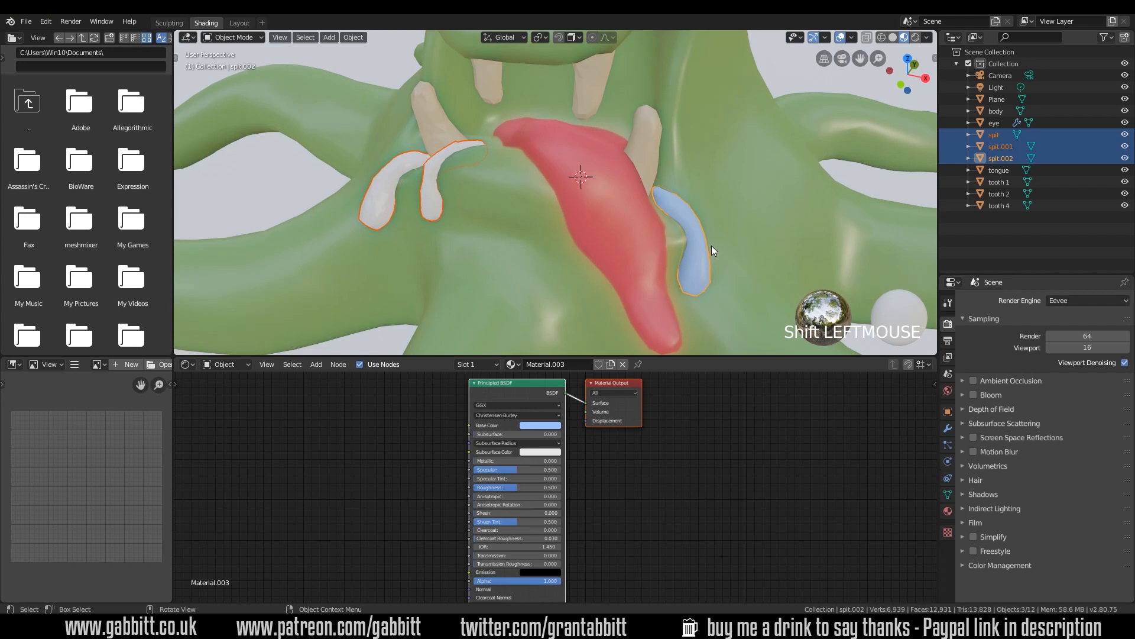
key("ctrl+l")
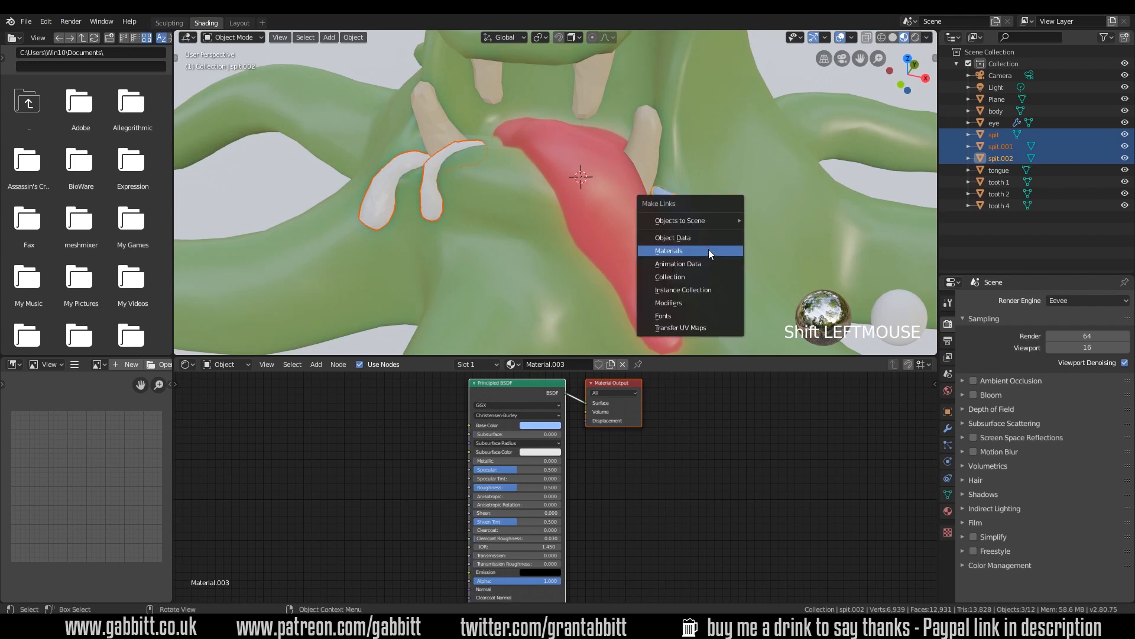
left_click(708, 250)
Step: Edit the eye mesh and select the two innermost rings of faces around its front pole as the pupil
middle_click_drag(732, 204, 691, 260, "ctrl")
middle_click_drag(690, 252, 685, 180, "shift")
mouse_move(684, 180)
middle_mouse_down("shift")
mouse_move(684, 251)
mouse_move(693, 201)
mouse_move(670, 205)
mouse_move(692, 184)
middle_mouse_up("shift")
left_click(713, 330)
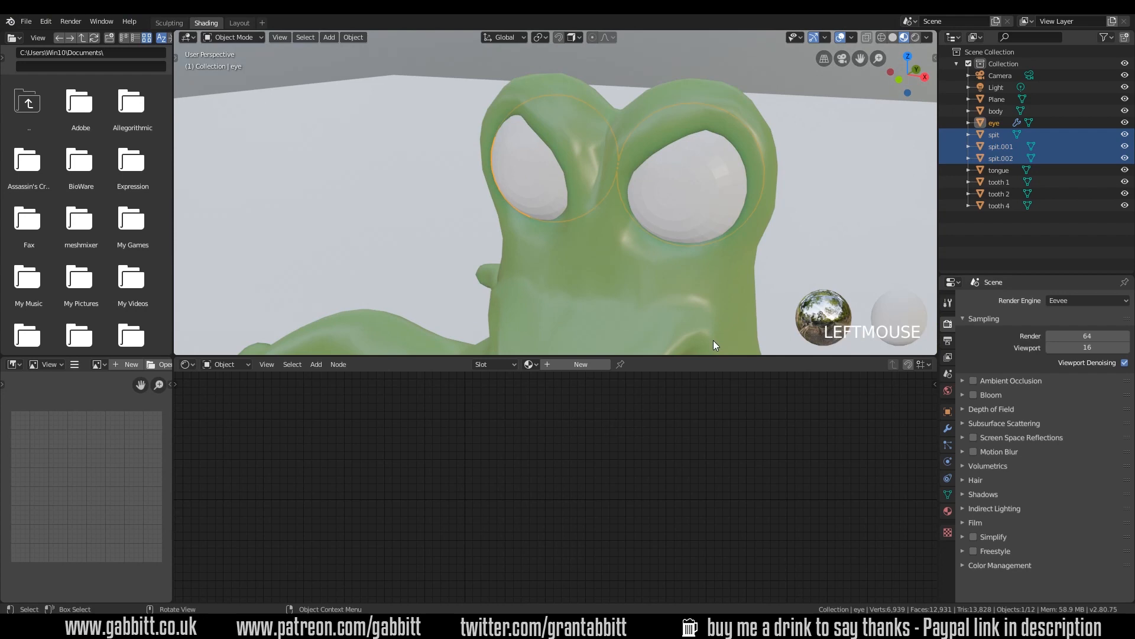
key("Tab")
middle_click_drag(700, 260, 766, 158)
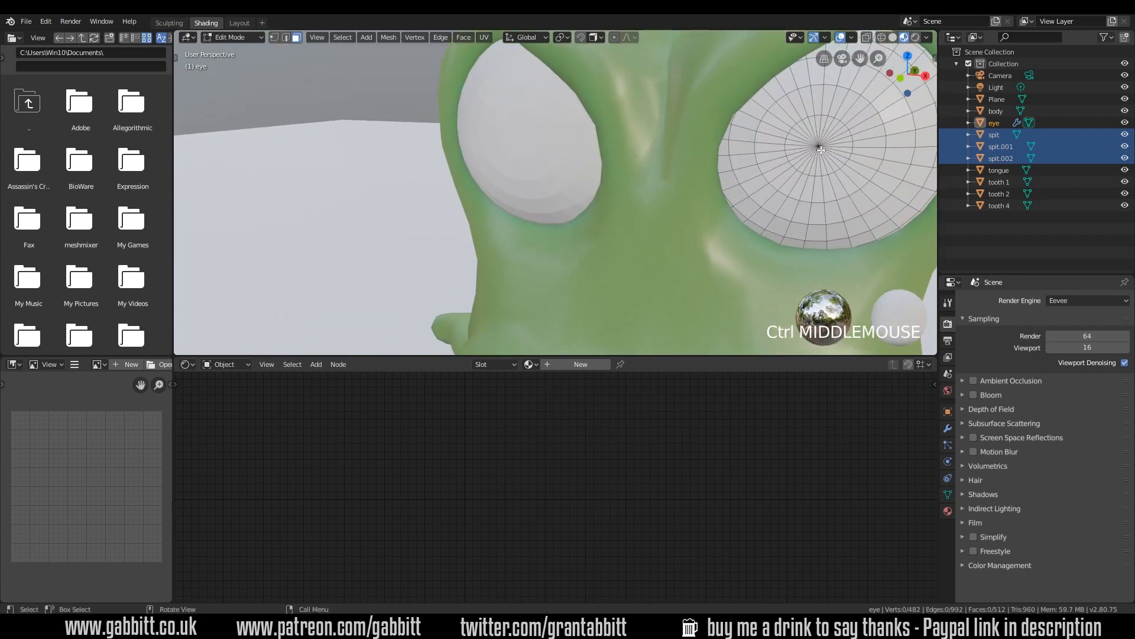
key("c")
mouse_move(814, 148)
left_mouse_down()
mouse_move(824, 156)
mouse_move(819, 128)
left_mouse_up()
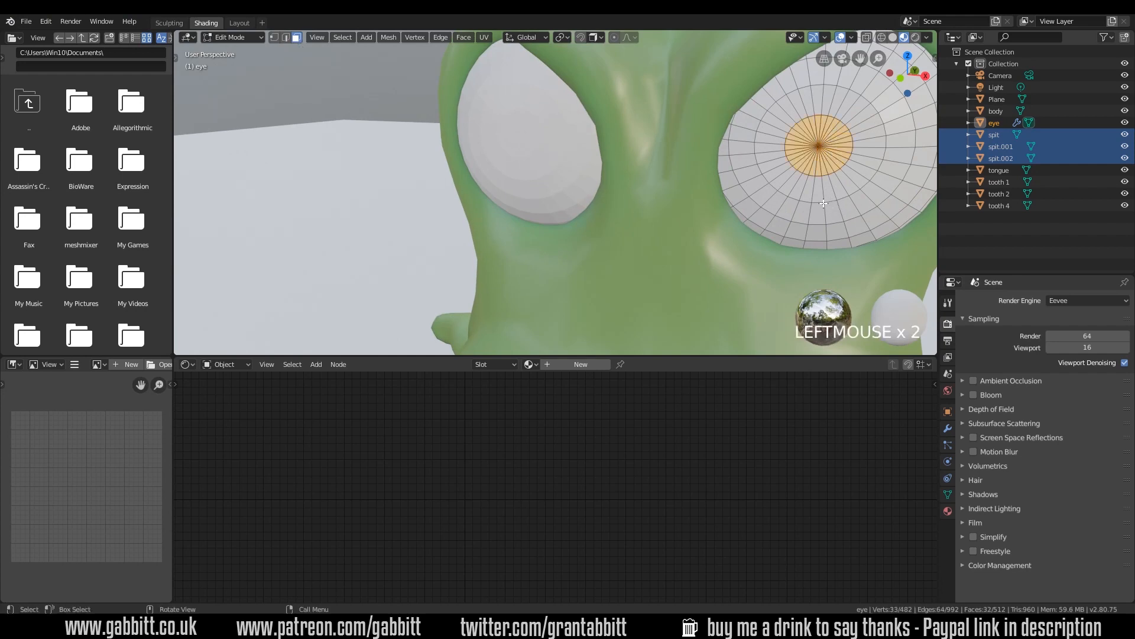
Step: Create a default white material for the eye and add a second material slot with its own new material
left_click(948, 511)
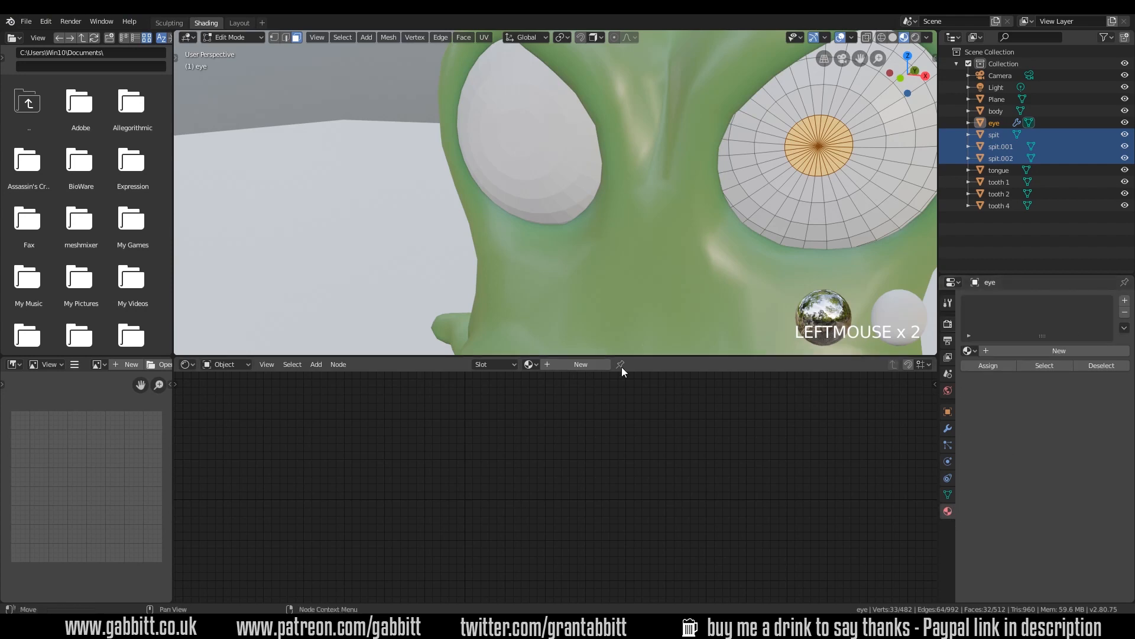
left_click(574, 365)
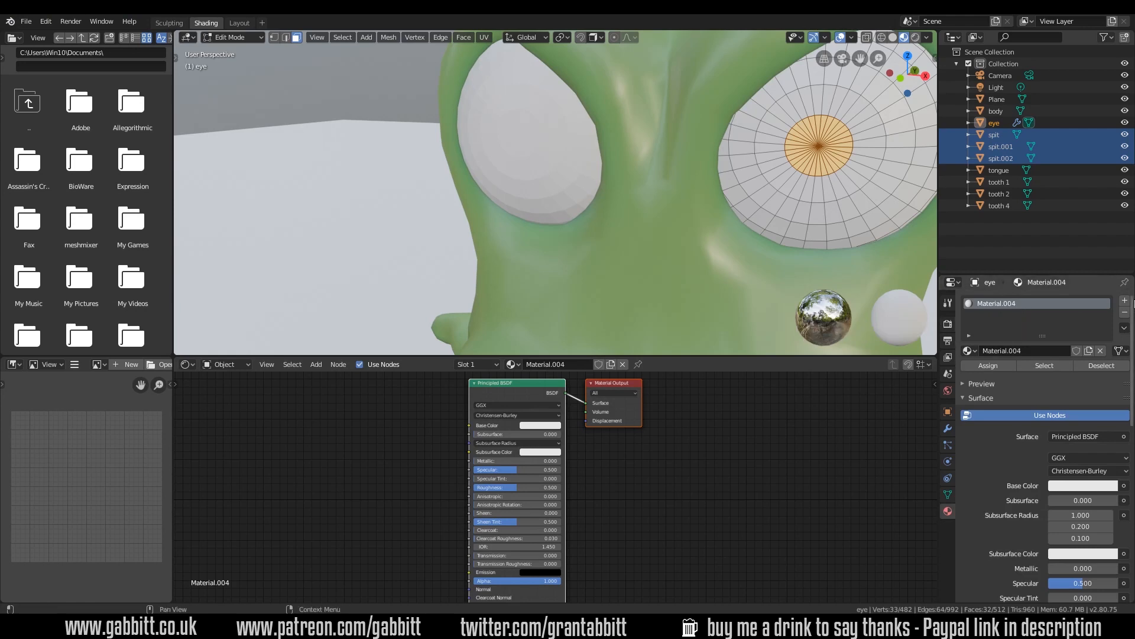
left_click(1125, 300)
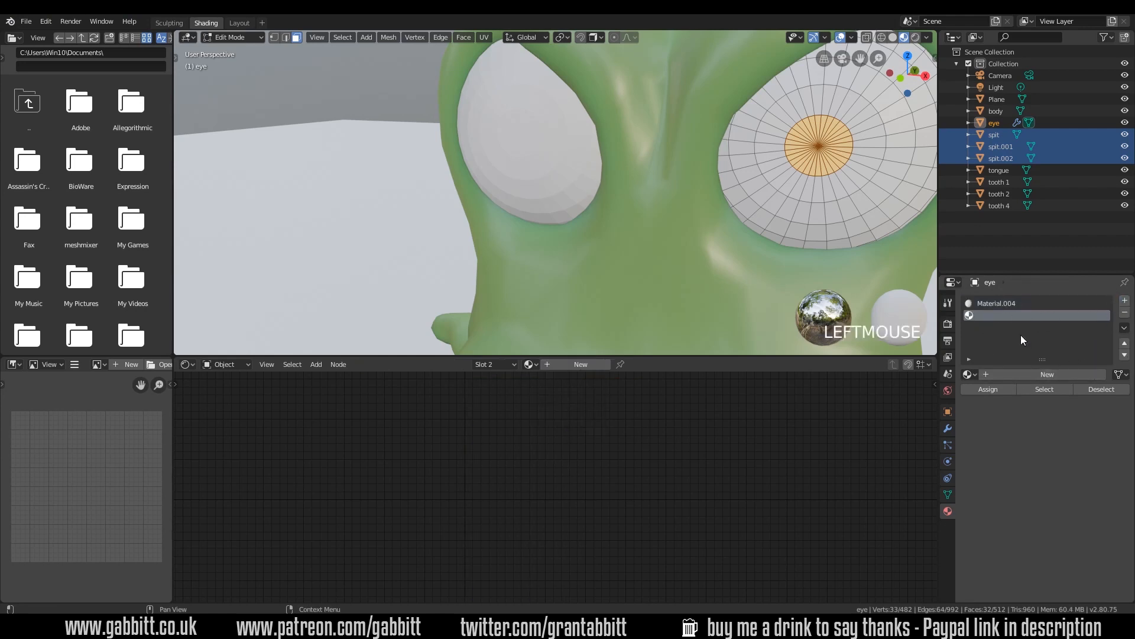
left_click(1015, 373)
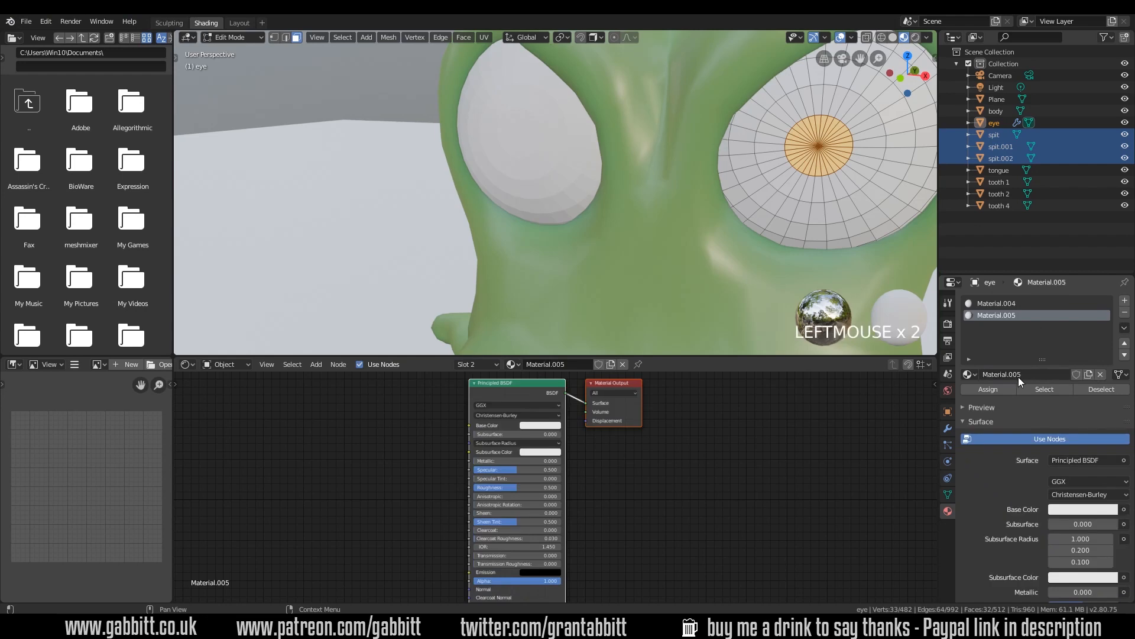
Step: Set the second eye material's base colour to black and assign it to the selected pupil faces
left_click(1095, 510)
left_click_drag(1109, 369, 1108, 435)
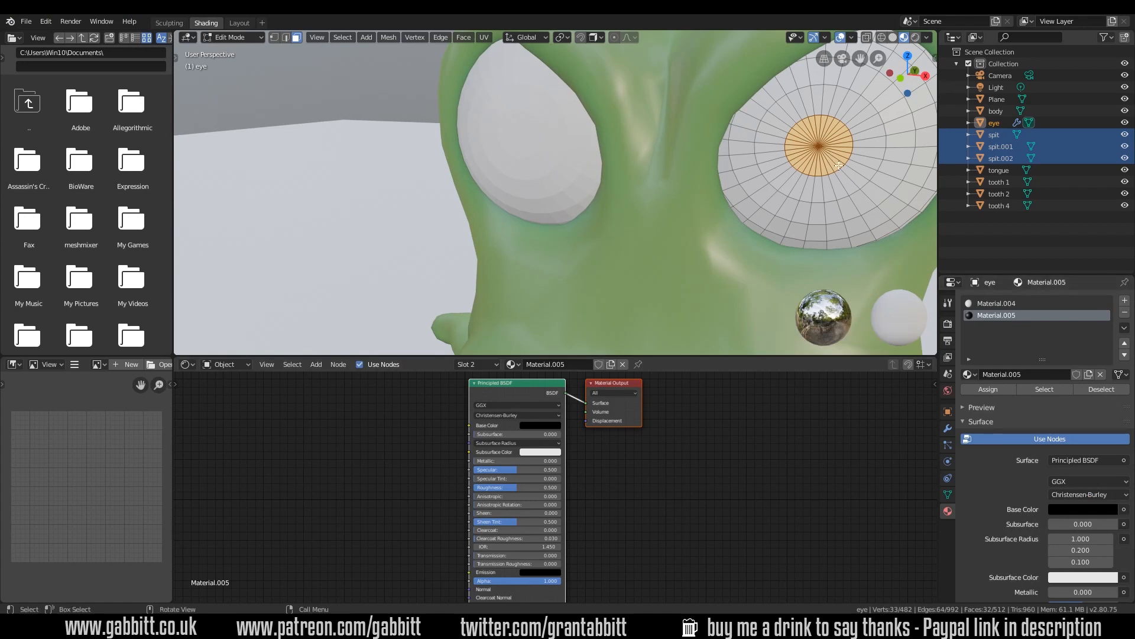
left_click(988, 389)
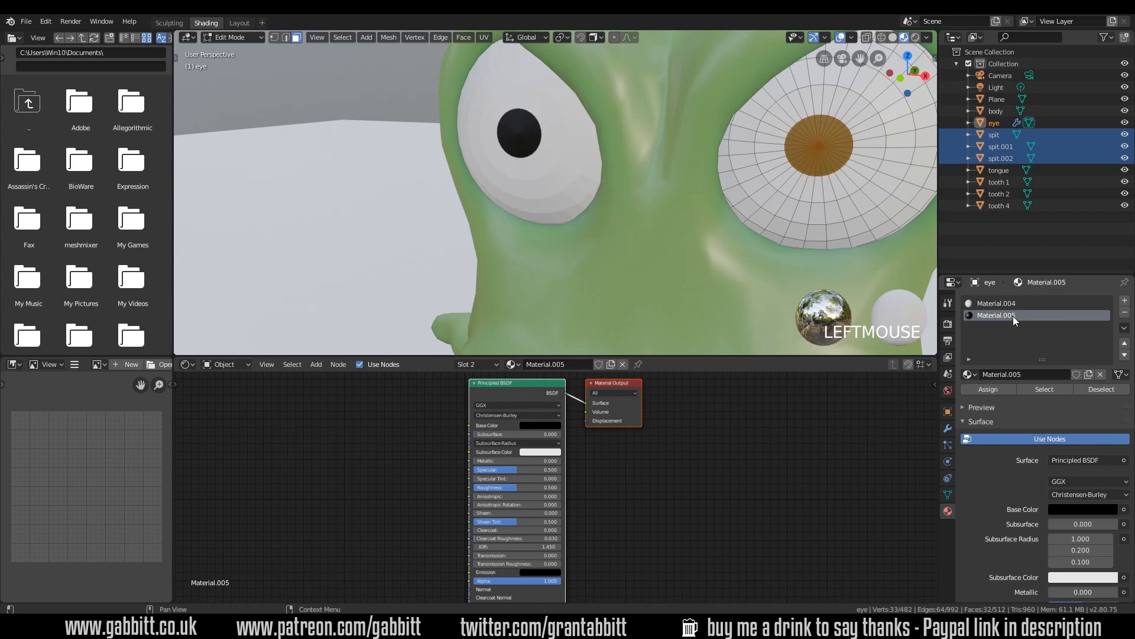
Step: Switch the viewport to rendered shading and check the whole monster
middle_click_drag(822, 160, 793, 237, "ctrl")
middle_click_drag(792, 236, 757, 242)
middle_click_drag(756, 242, 754, 219, "shift")
mouse_move(754, 219)
middle_mouse_down("shift")
mouse_move(753, 229)
mouse_move(741, 213)
middle_mouse_up("shift")
middle_click_drag(741, 213, 756, 217)
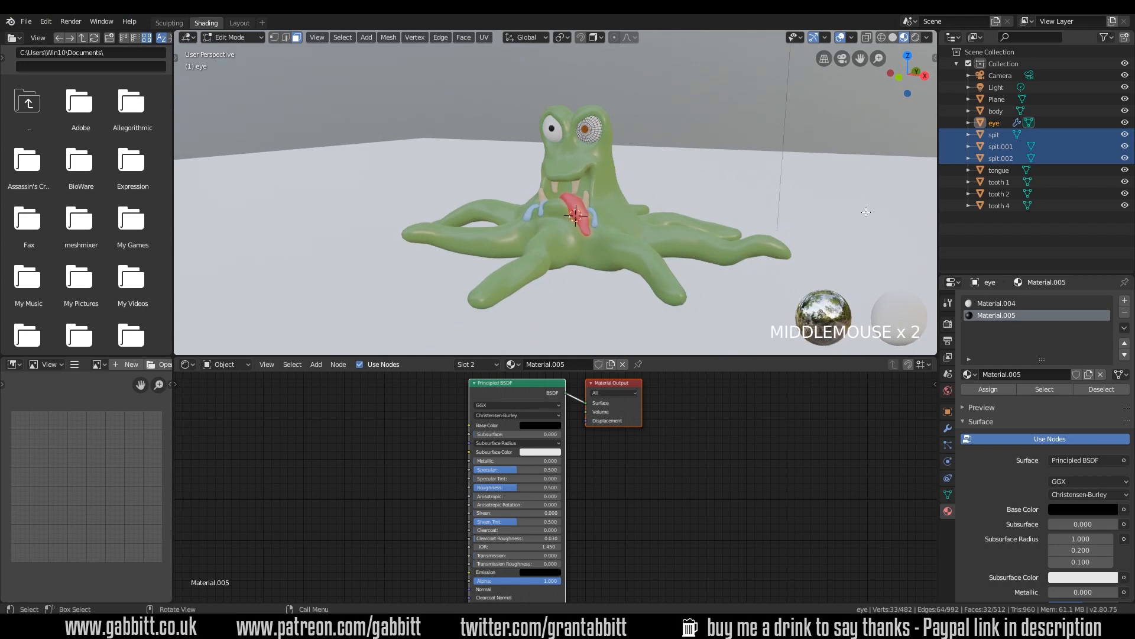
left_click(919, 37)
middle_click_drag(795, 184, 784, 221)
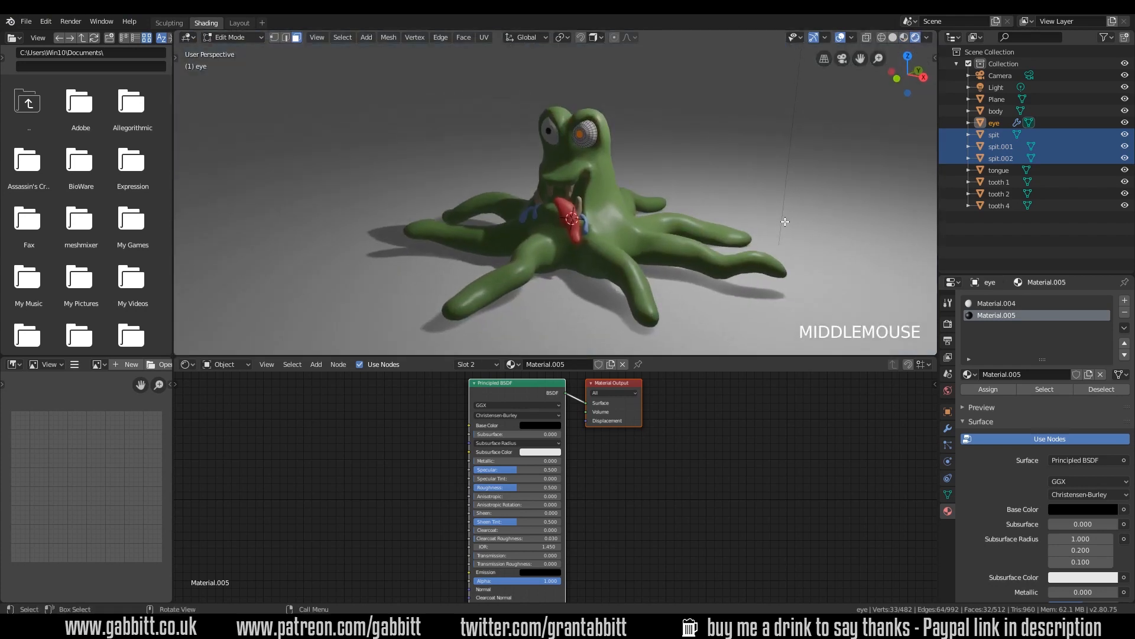
Step: Try to select the light above the monster while the eye mesh is still being edited
middle_click_drag(805, 146, 651, 144, "ctrl")
left_click(656, 148)
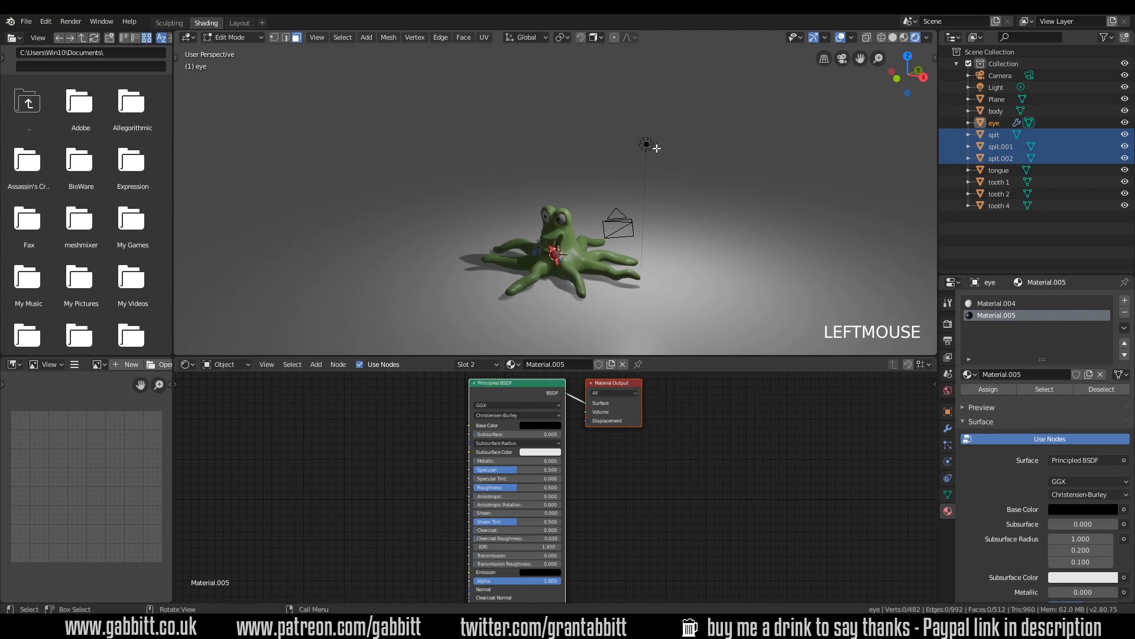
left_click_drag(629, 126, 669, 167)
middle_click_drag(700, 220, 720, 204)
left_click_drag(632, 112, 674, 155)
middle_click_drag(668, 339, 688, 343)
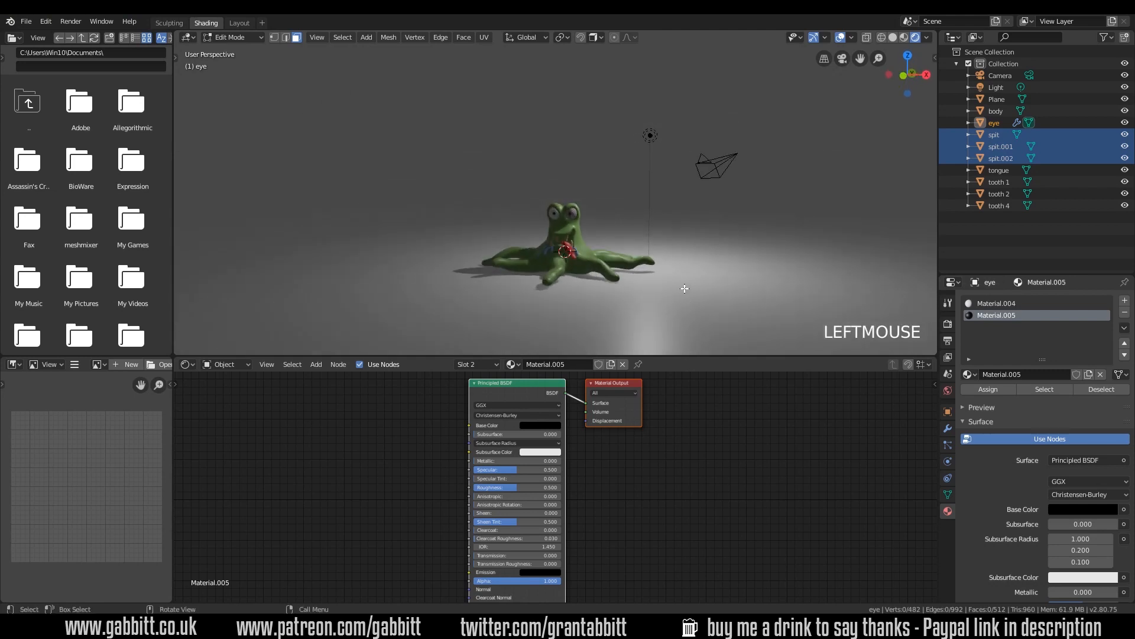
Step: Leave the eye's mesh editing and turn the scene's point light into a sun with a strength of 1
key("Tab")
left_click(652, 134)
middle_click_drag(666, 147, 605, 222)
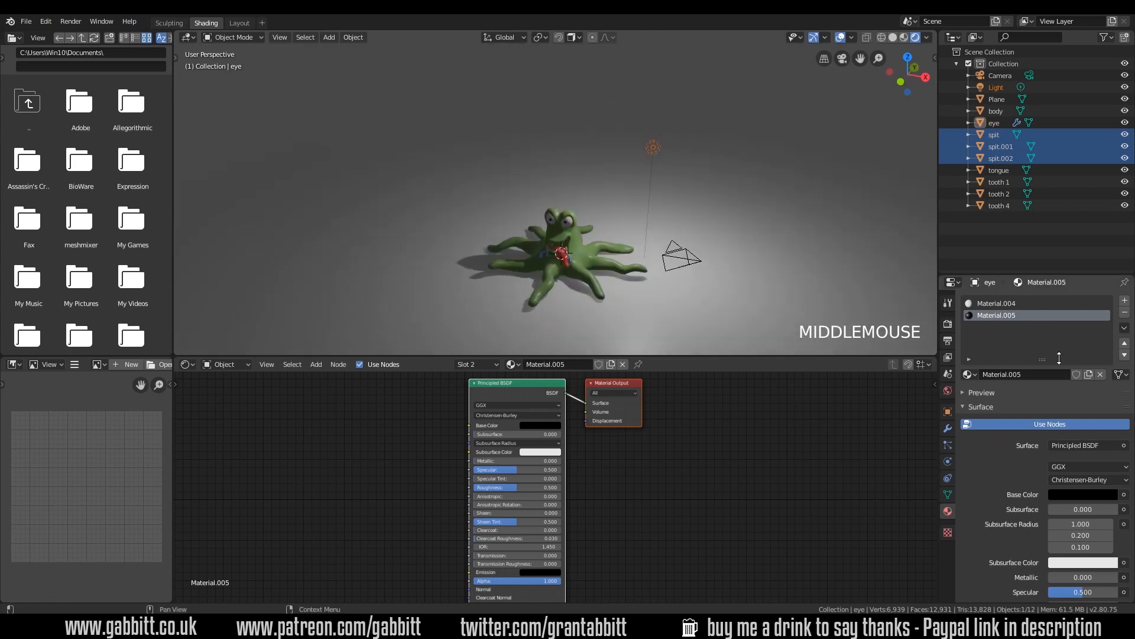
left_click(944, 460)
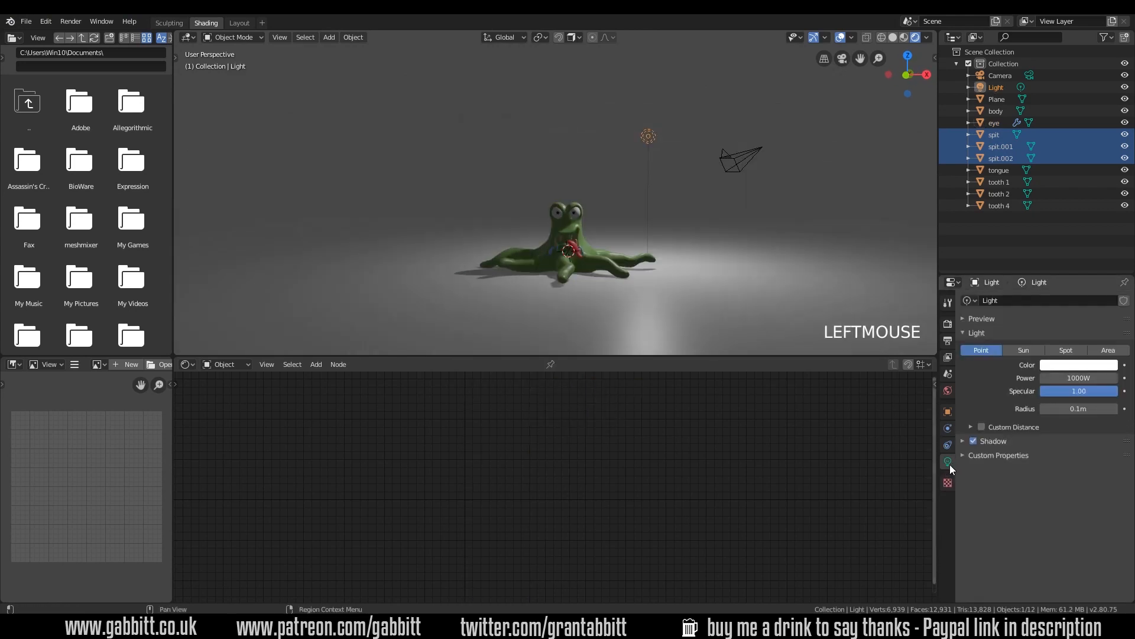
left_click(1028, 351)
left_click(1074, 378)
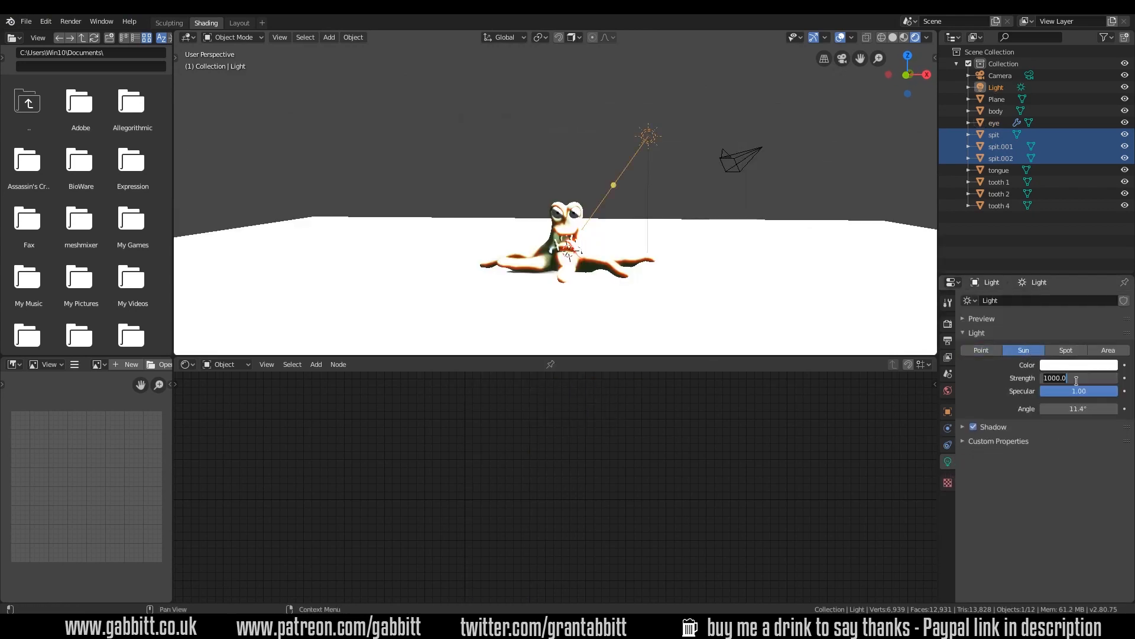
type("1")
key("Return")
Step: Duplicate the sun light twice, placing one copy behind the monster and another on the side opposite the original
middle_click_drag(707, 300, 639, 230)
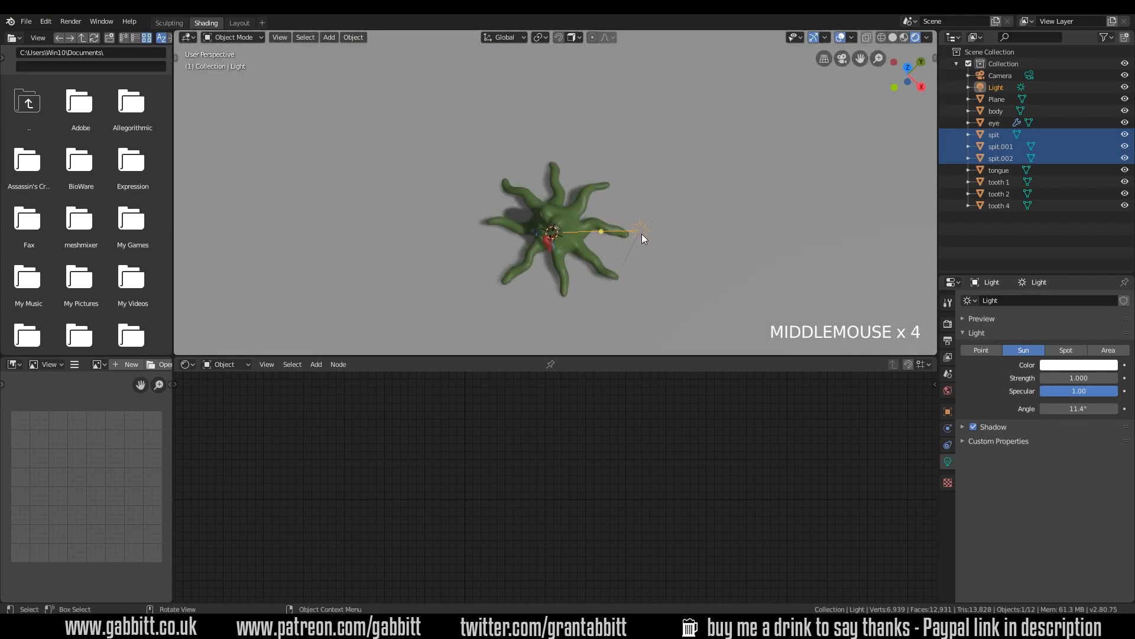
key("shift+d")
left_click(598, 104)
left_click_drag(566, 103, 569, 221)
key("shift+d")
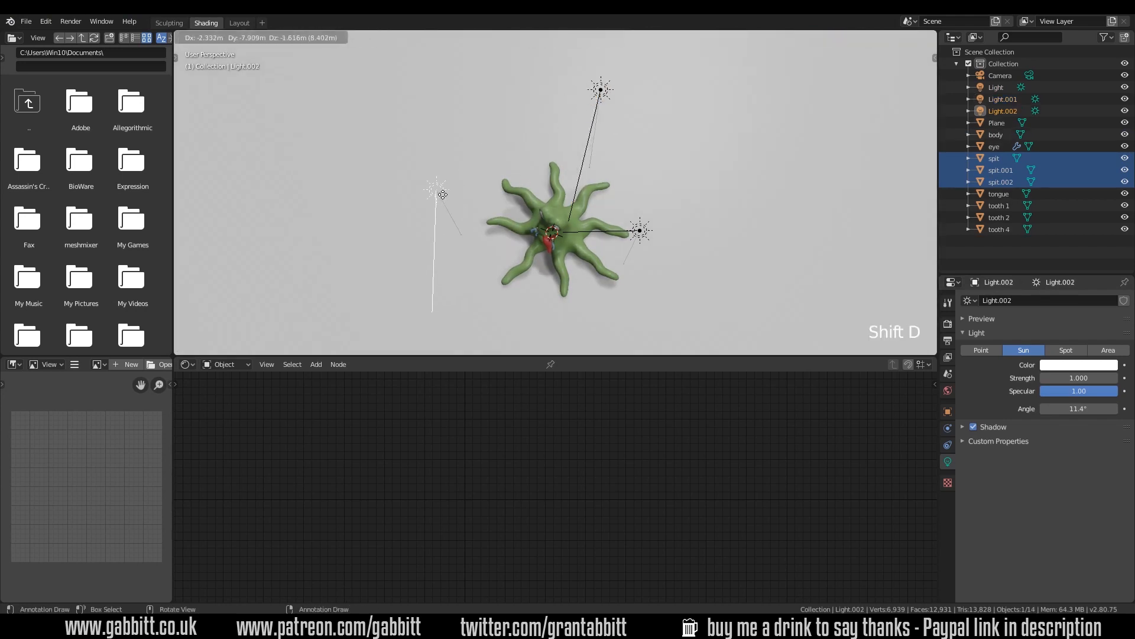
left_click(458, 258)
middle_click_drag(680, 260, 703, 190)
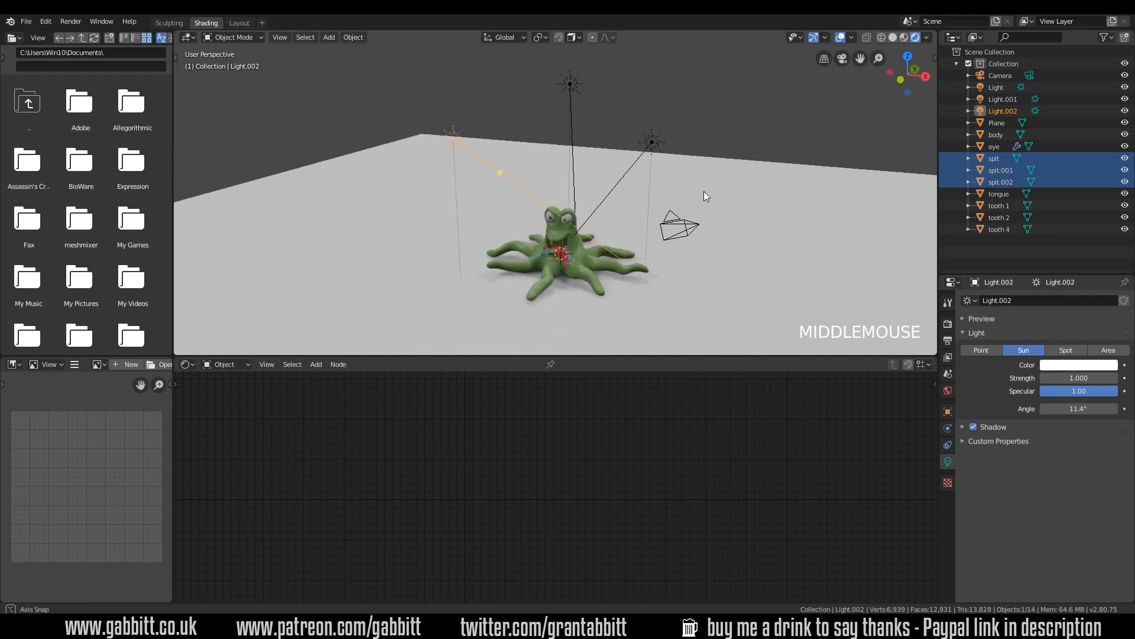
Step: Tint the original sun light pale blue and the copy behind the monster pinkish
left_click(652, 141)
left_click(1074, 365)
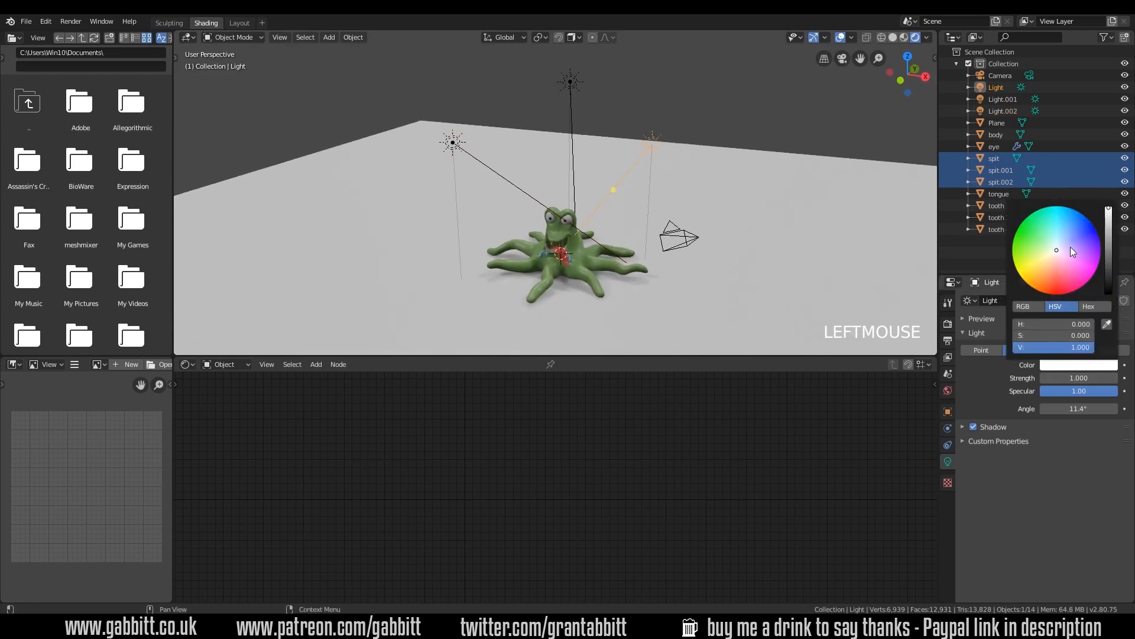
left_click(897, 237)
left_click(570, 81)
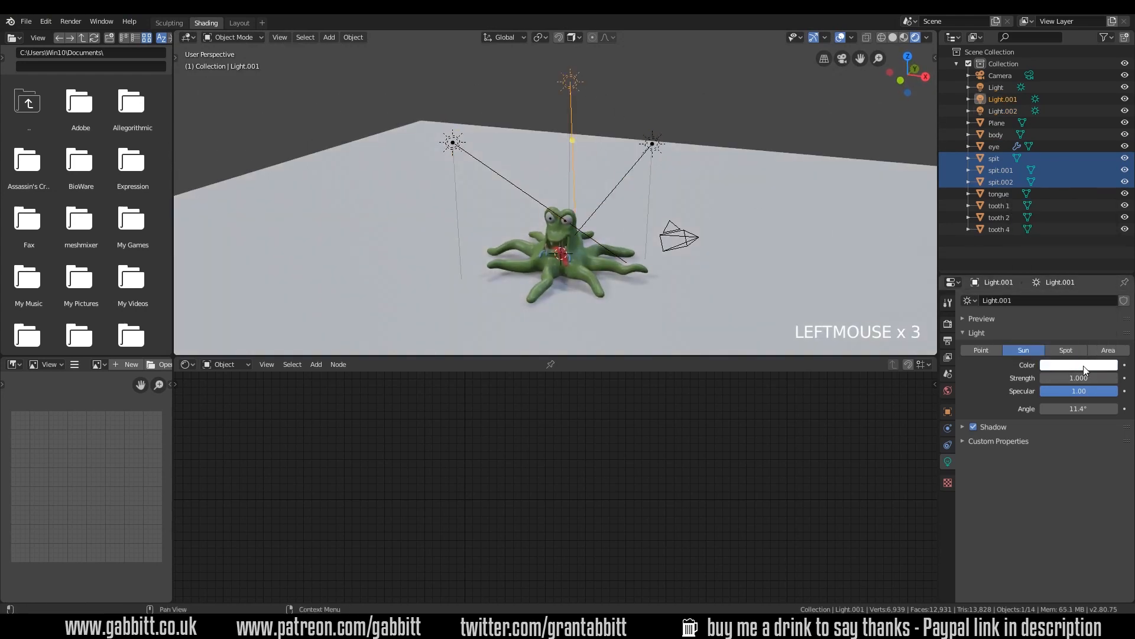
left_click(1086, 370)
left_click(1020, 279)
Step: Set the colour of the sun light opposite the original to a light yellow
left_click(464, 142)
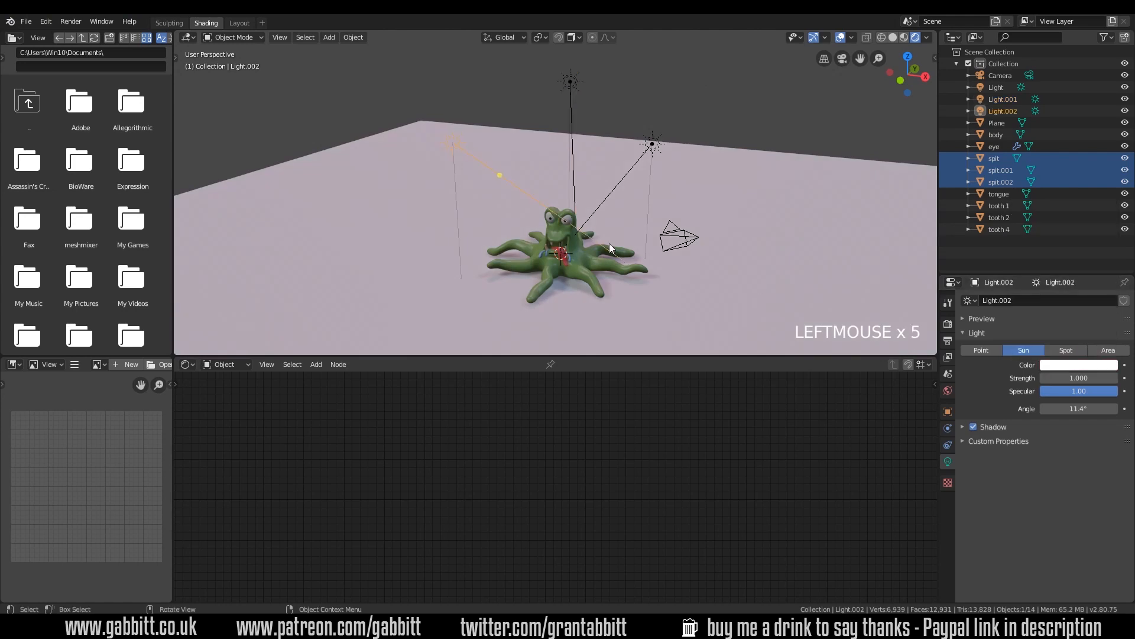
left_click(1071, 366)
left_click(1041, 261)
Step: Shade the monster's eyes smooth and clear the selection
middle_click_drag(684, 281, 747, 244)
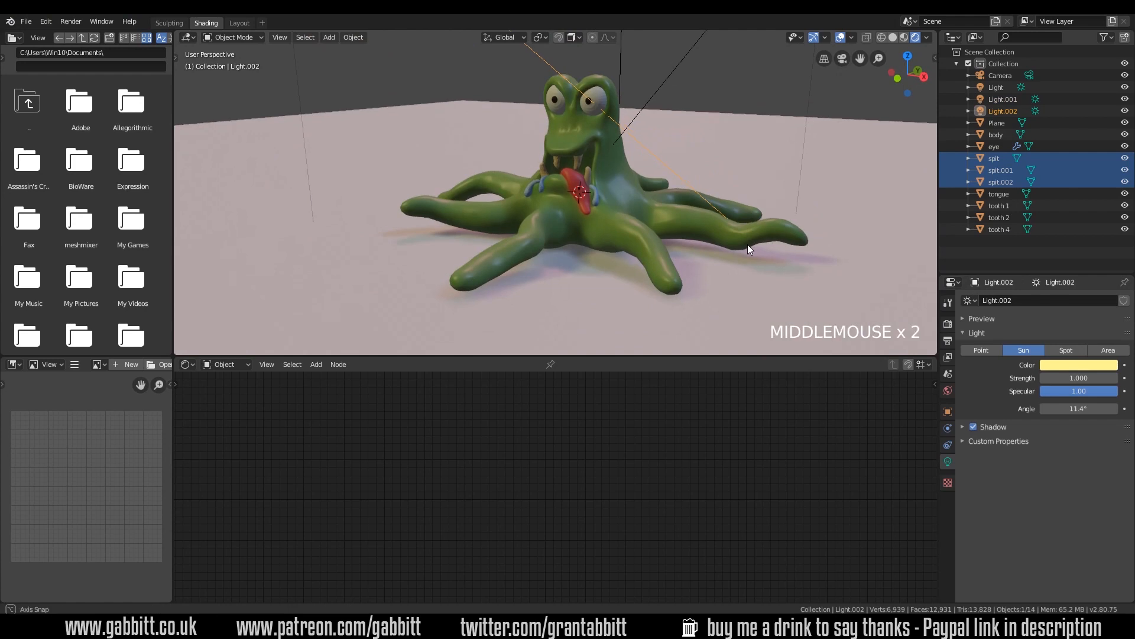
left_click(599, 108)
right_click(601, 103)
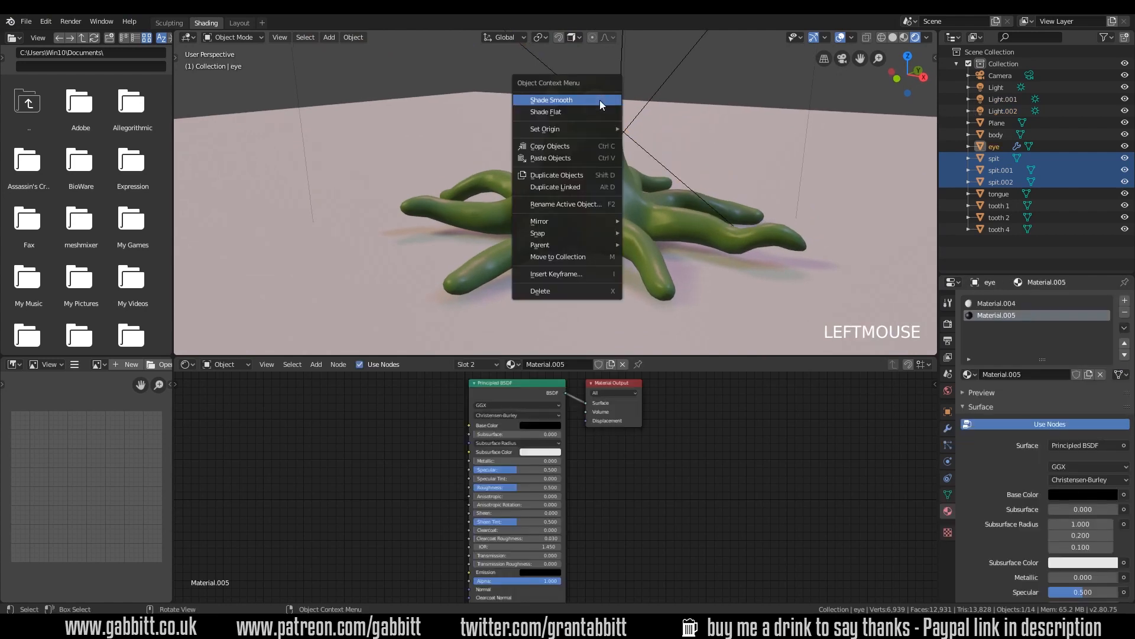
middle_click_drag(598, 99, 739, 219)
left_click(751, 66)
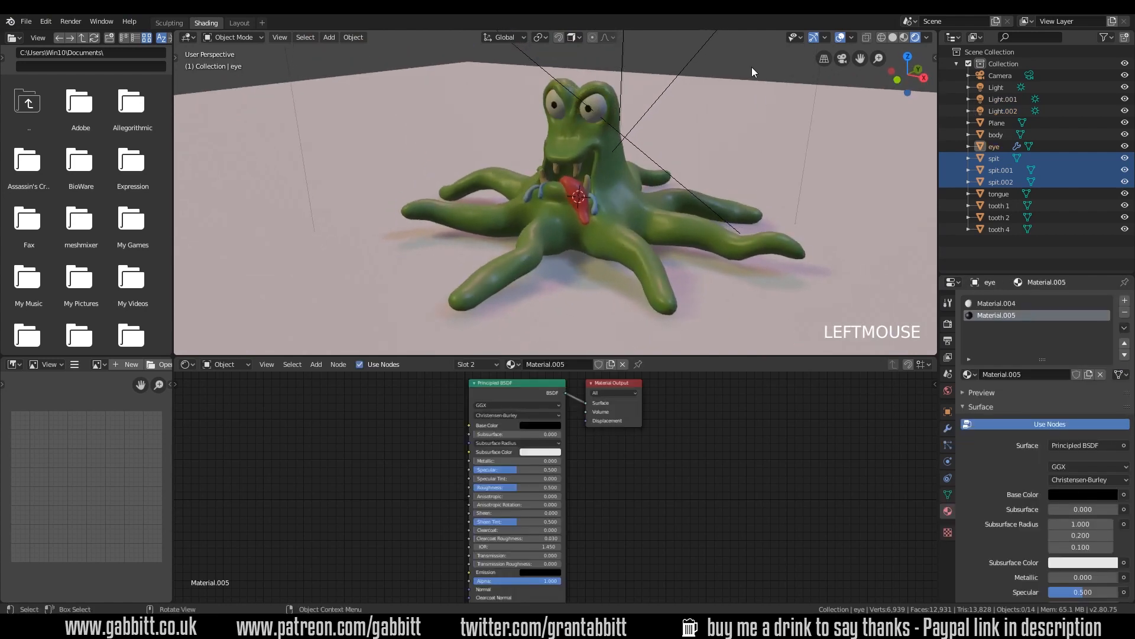
Step: Enable ambient occlusion and screen space reflections in the Eevee render settings
middle_click_drag(750, 66, 816, 148)
left_click(948, 324)
left_click(973, 380)
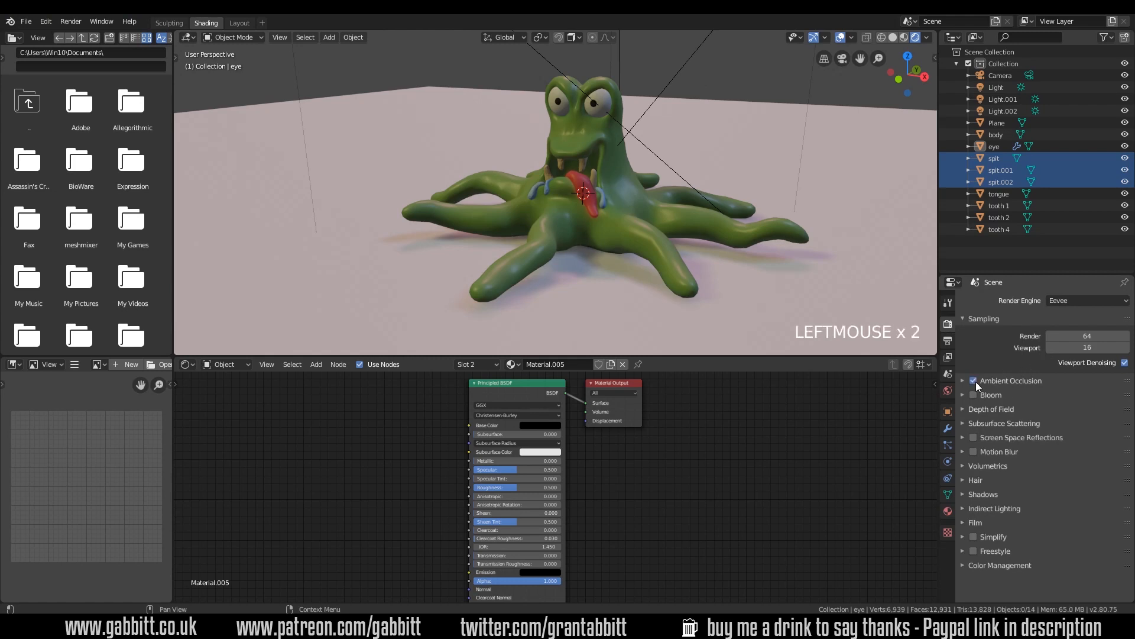
left_click(974, 438)
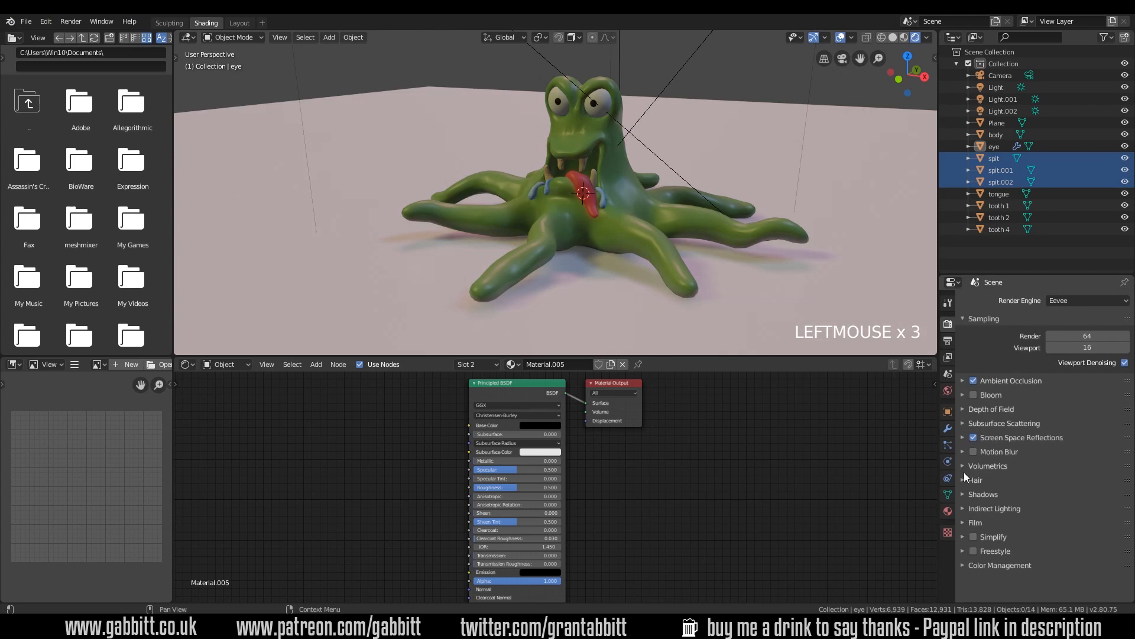